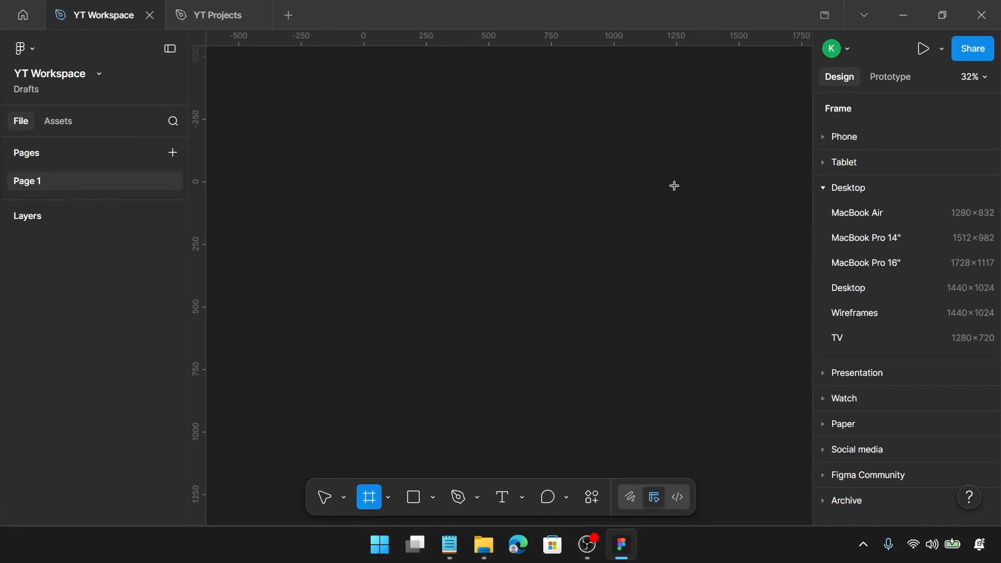
Create a 1440×1024 Desktop frame on the canvas
{"action": "left_click", "coordinate": [942, 287]}
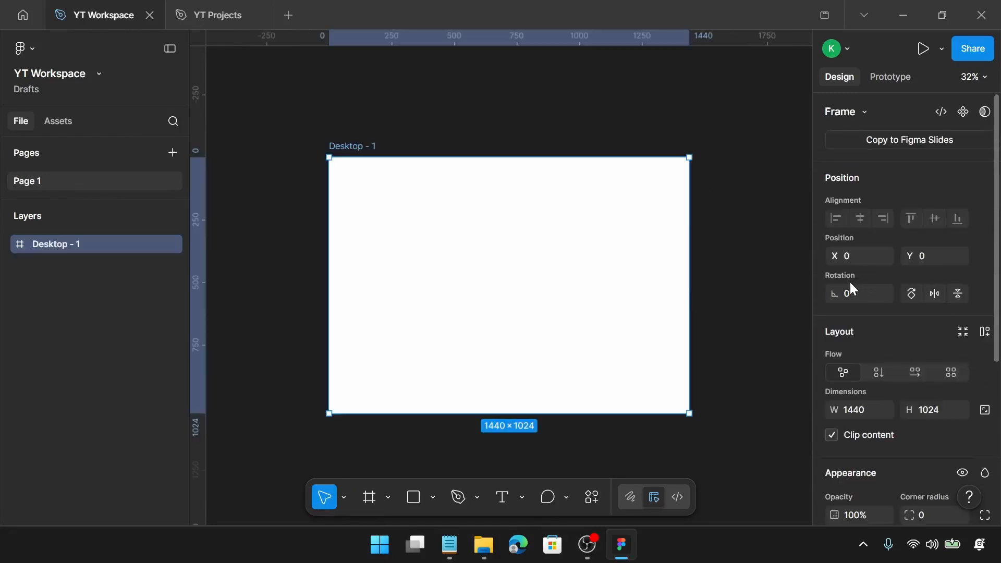
{"action": "scroll", "coordinate": [853, 290], "scroll_direction": "down", "scroll_amount": 5}
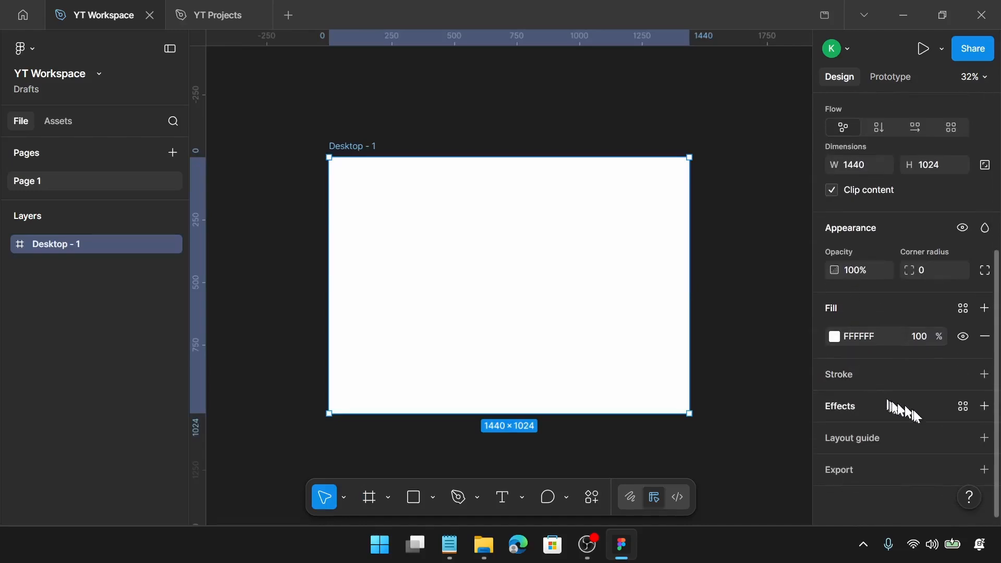
Add a layout guide to the frame as columns and set the column count to 12
{"action": "left_click", "coordinate": [984, 438]}
{"action": "left_click", "coordinate": [892, 466]}
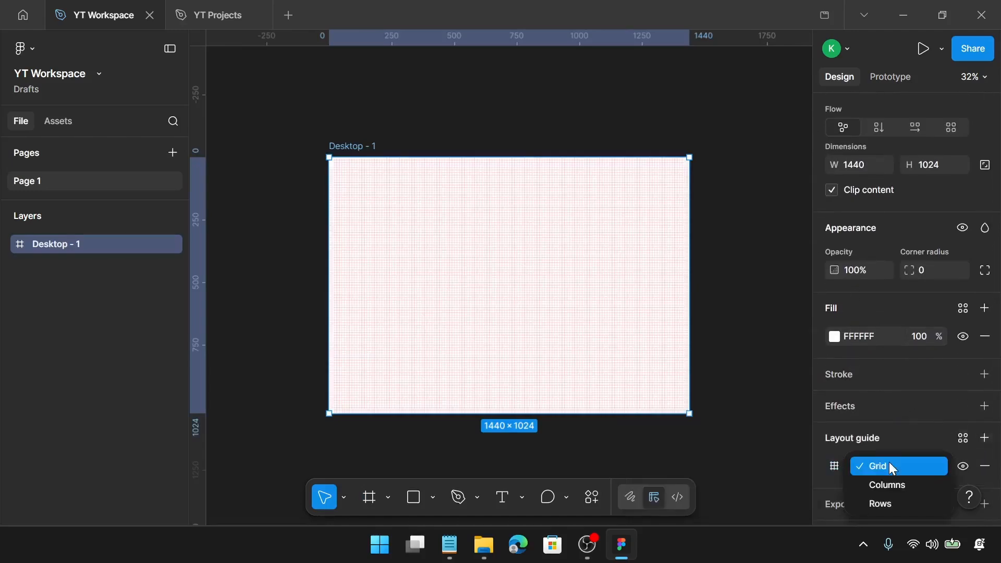
{"action": "left_click", "coordinate": [881, 484]}
{"action": "left_click", "coordinate": [836, 466]}
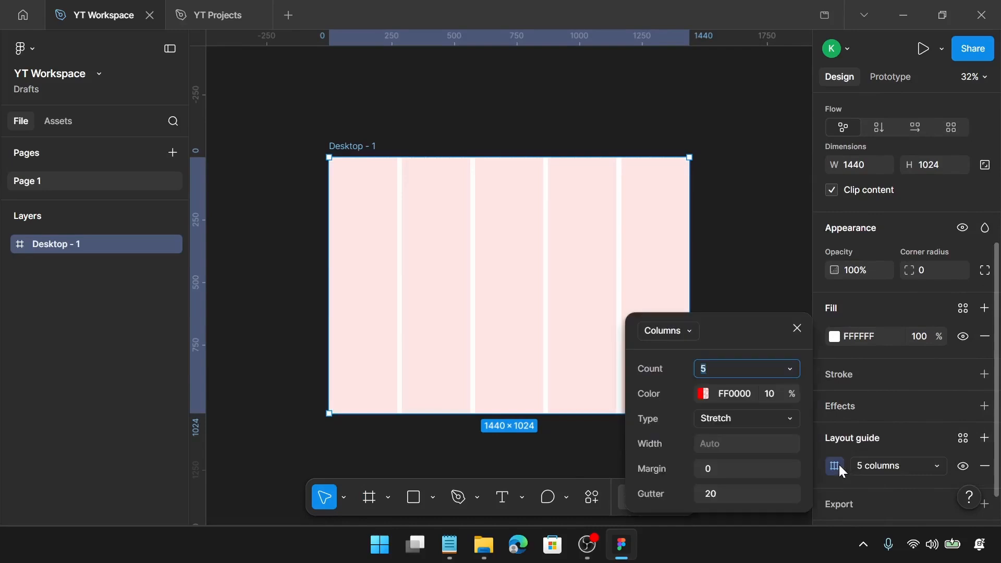
{"action": "type", "text": "12"}
{"action": "key", "text": "Return"}
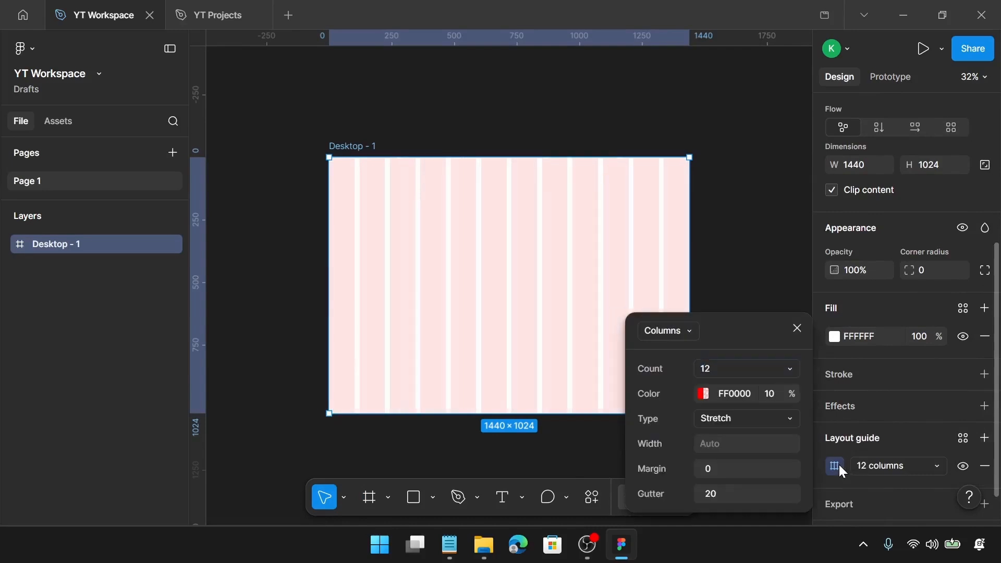
Set the column guide's margin to 120 and close the guide settings
{"action": "left_click", "coordinate": [761, 467]}
{"action": "type", "text": "120"}
{"action": "key", "text": "Return"}
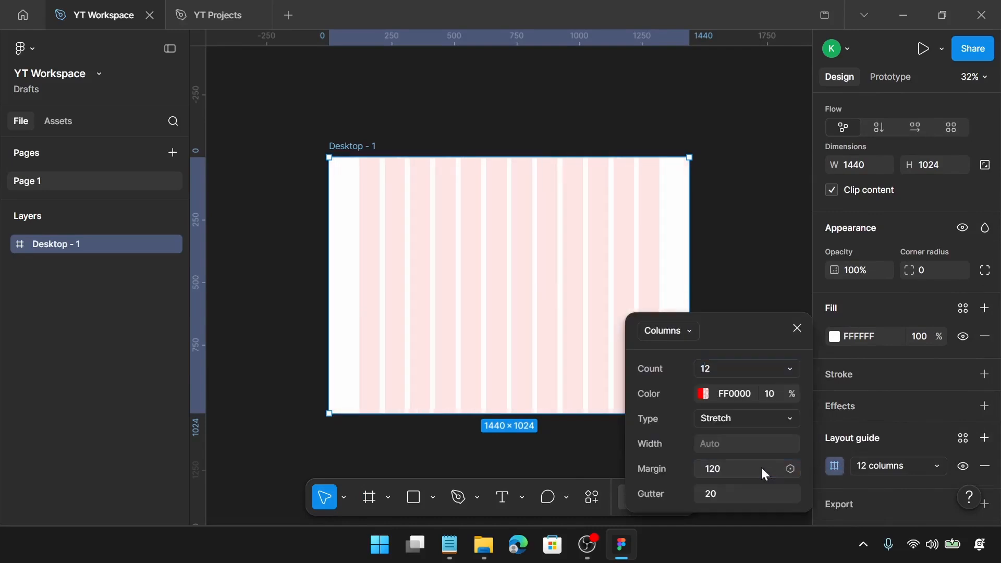
{"action": "left_click", "coordinate": [797, 327]}
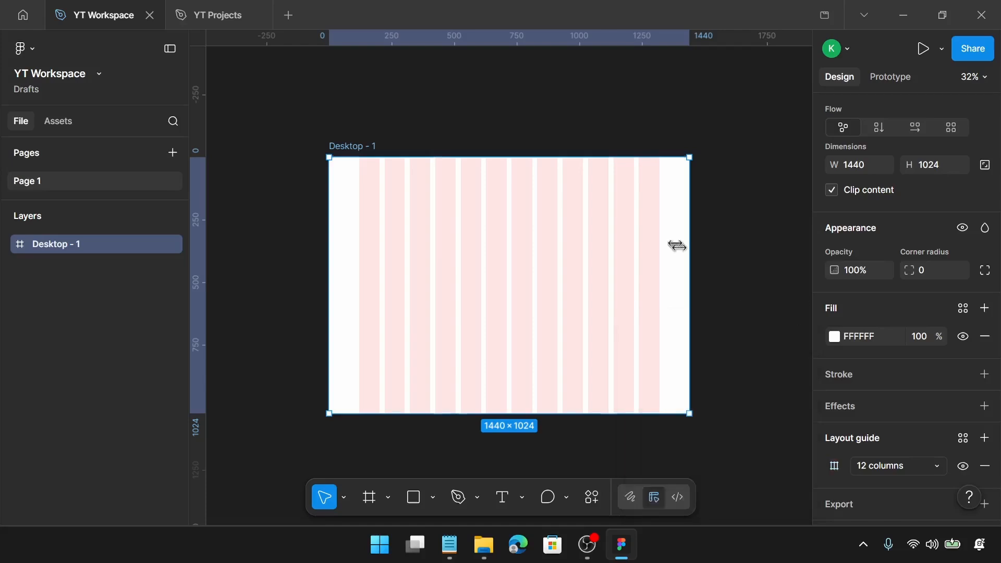
Open the Notepad document and select the line "Everything you need to grow your skills"
{"action": "scroll", "coordinate": [556, 202], "scroll_direction": "up", "scroll_amount": 3}
{"action": "scroll", "coordinate": [558, 203], "scroll_direction": "up", "scroll_amount": 1}
{"action": "scroll", "coordinate": [558, 203], "scroll_direction": "left", "scroll_amount": 2}
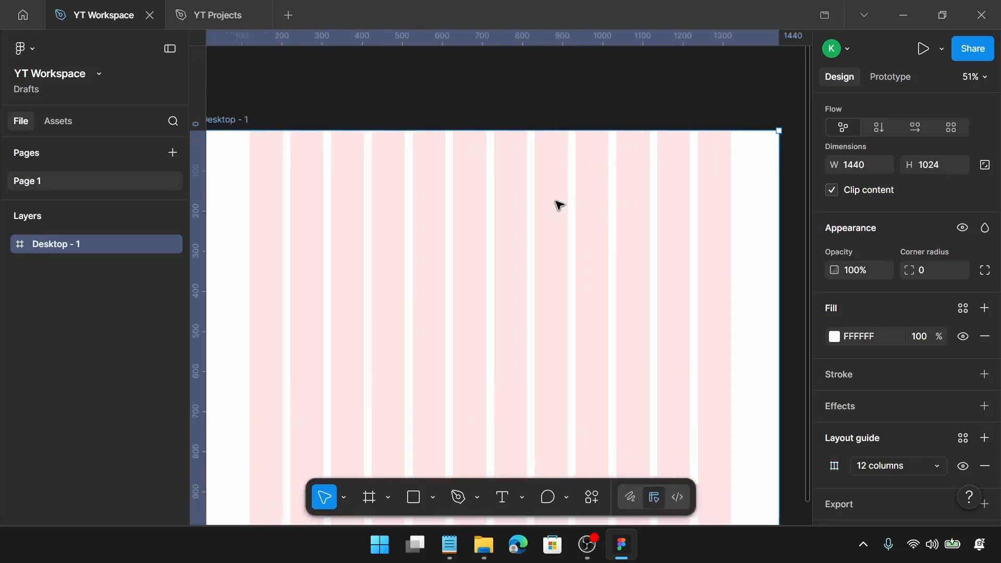
{"action": "left_click", "coordinate": [449, 545]}
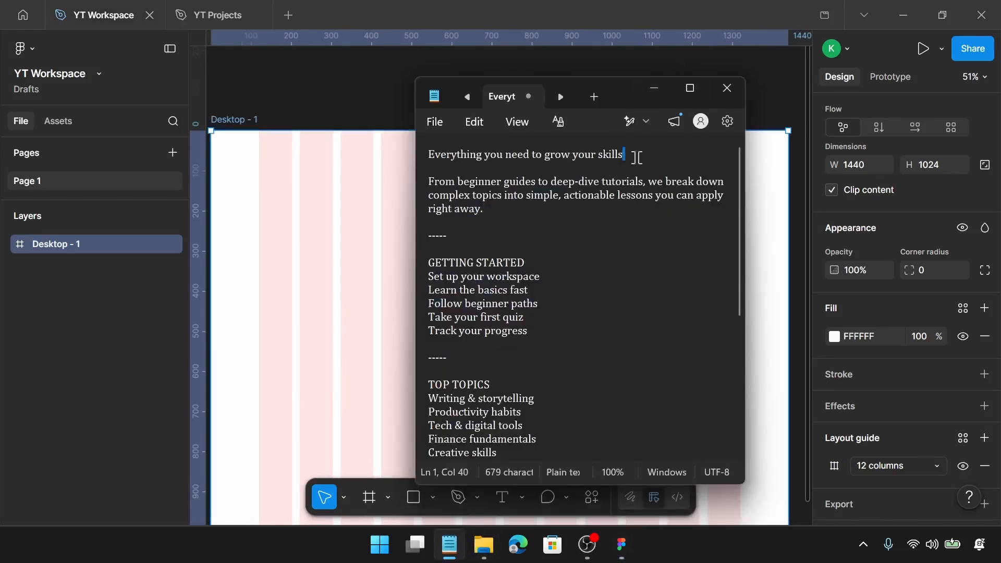
{"action": "left_click_drag", "start_coordinate": [623, 155], "coordinate": [430, 154]}
{"action": "key", "text": "ctrl+c"}
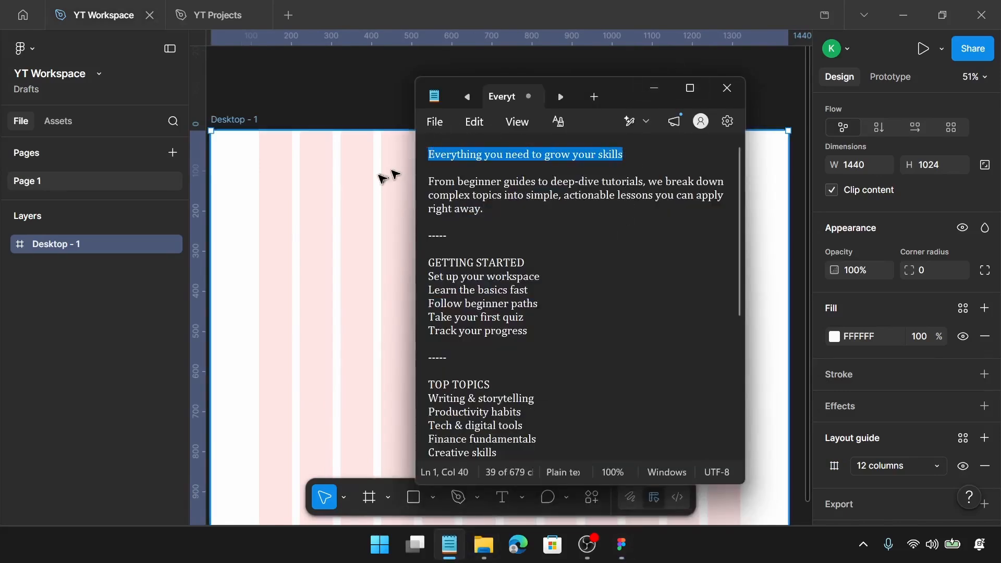
Paste the line as a text layer near the top centre of the frame with the Text tool
{"action": "left_click", "coordinate": [379, 188]}
{"action": "key", "text": "t"}
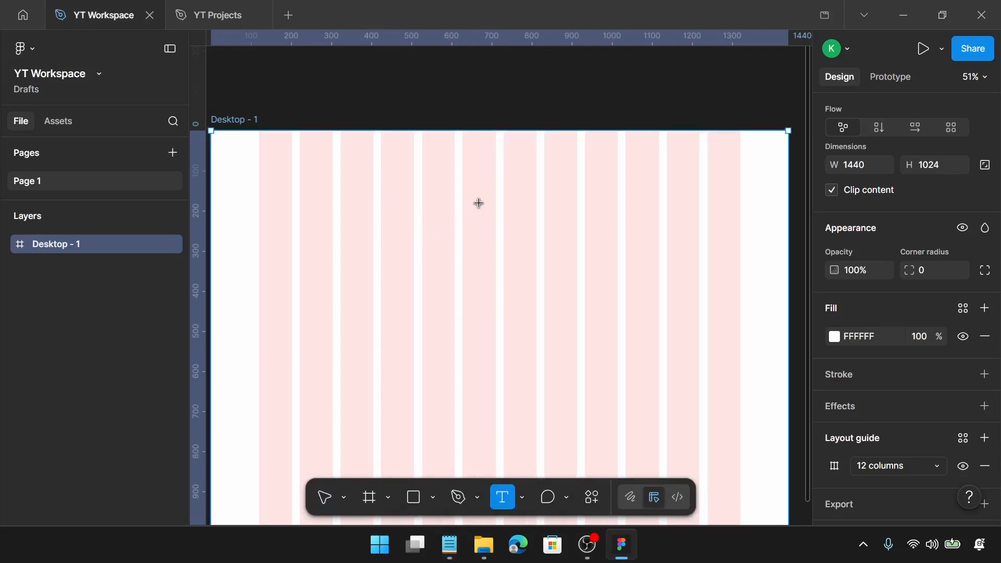
{"action": "left_click", "coordinate": [480, 204]}
{"action": "key", "text": "ctrl+v"}
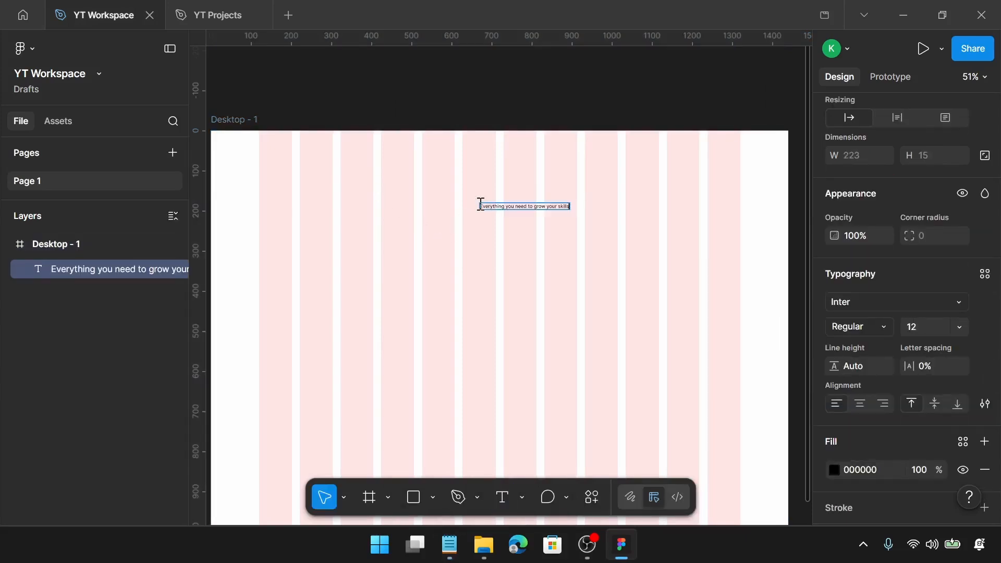
{"action": "key", "text": "Escape"}
Change the heading's font to Syne
{"action": "scroll", "coordinate": [958, 382], "scroll_direction": "down", "scroll_amount": 3}
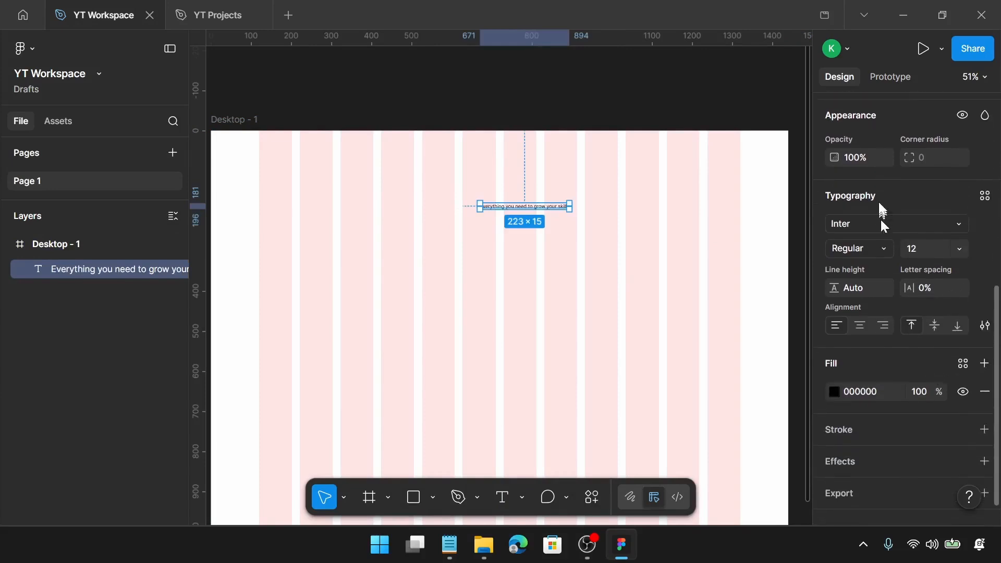
{"action": "left_click", "coordinate": [874, 229]}
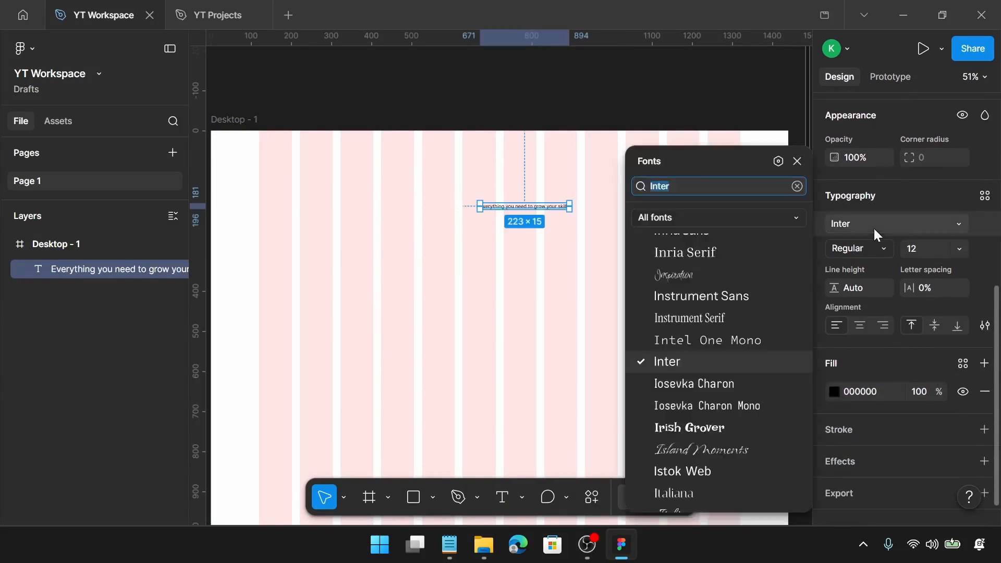
{"action": "type", "text": "syn"}
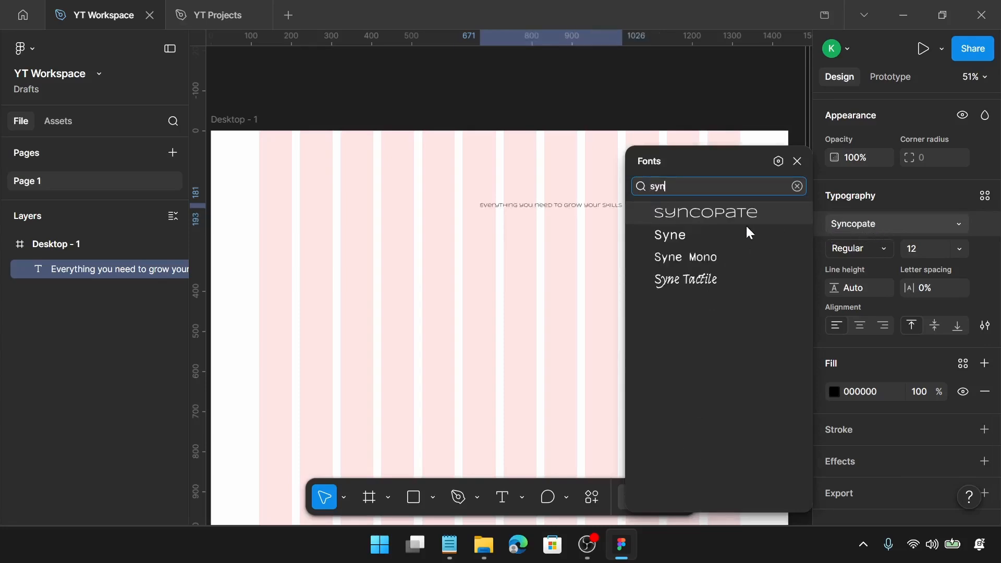
{"action": "left_click", "coordinate": [734, 237]}
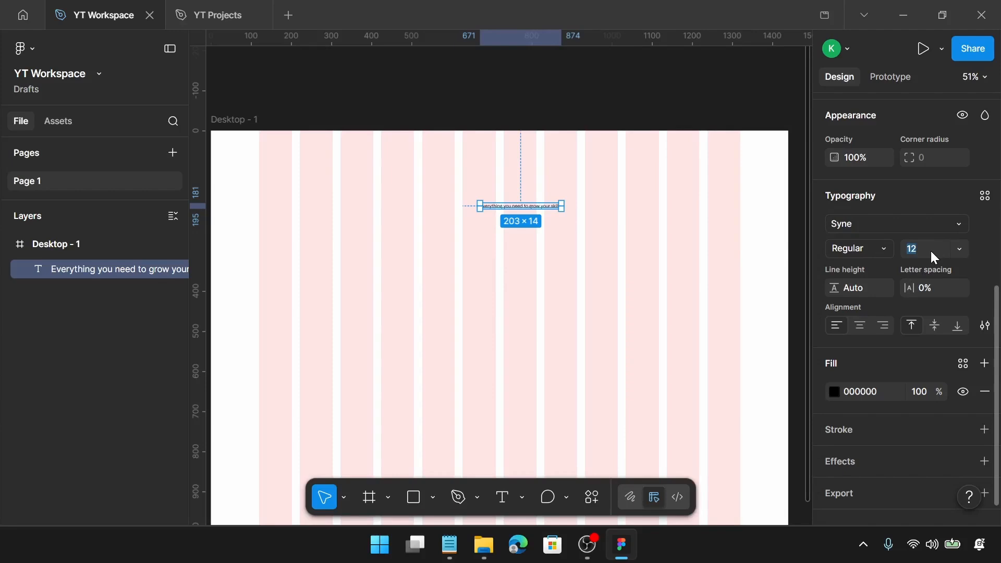
Set the heading's font size to 40 and line height to 48
{"action": "key", "text": "Return"}
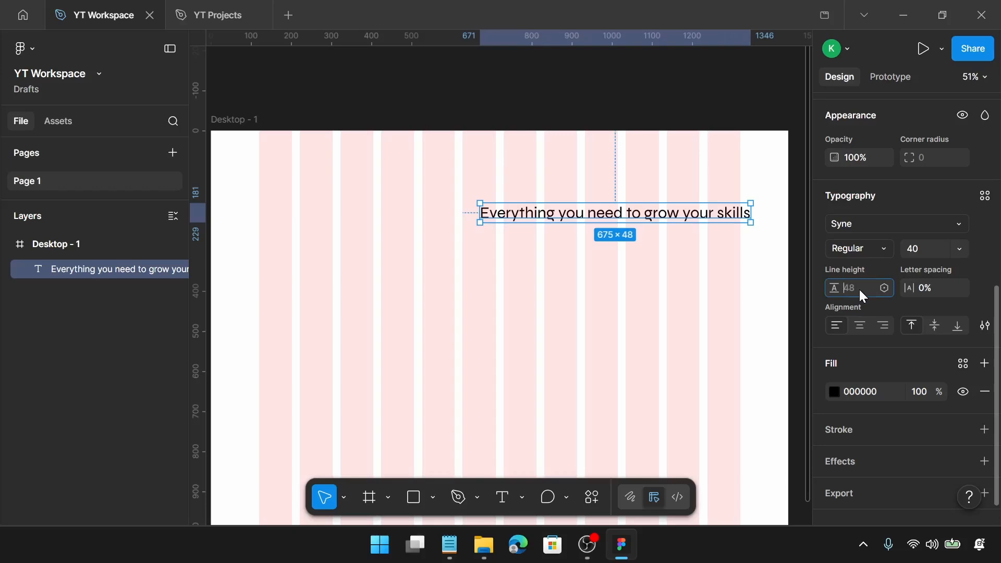
{"action": "type", "text": "48"}
{"action": "key", "text": "Return"}
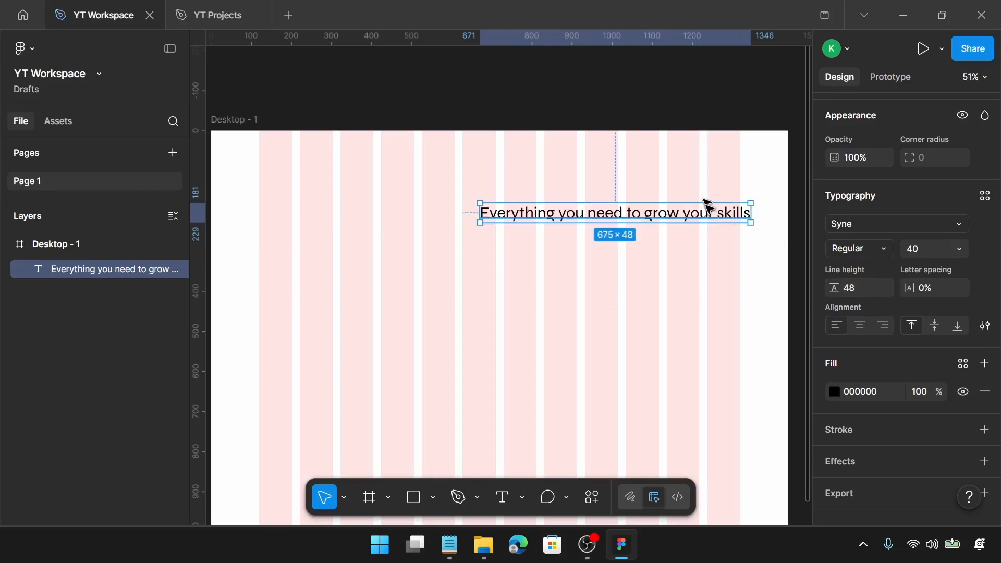
Duplicate the heading, moving the copy just above, and change the selected text's font to Mulish
{"action": "left_click_drag", "start_coordinate": [682, 204], "coordinate": [573, 219]}
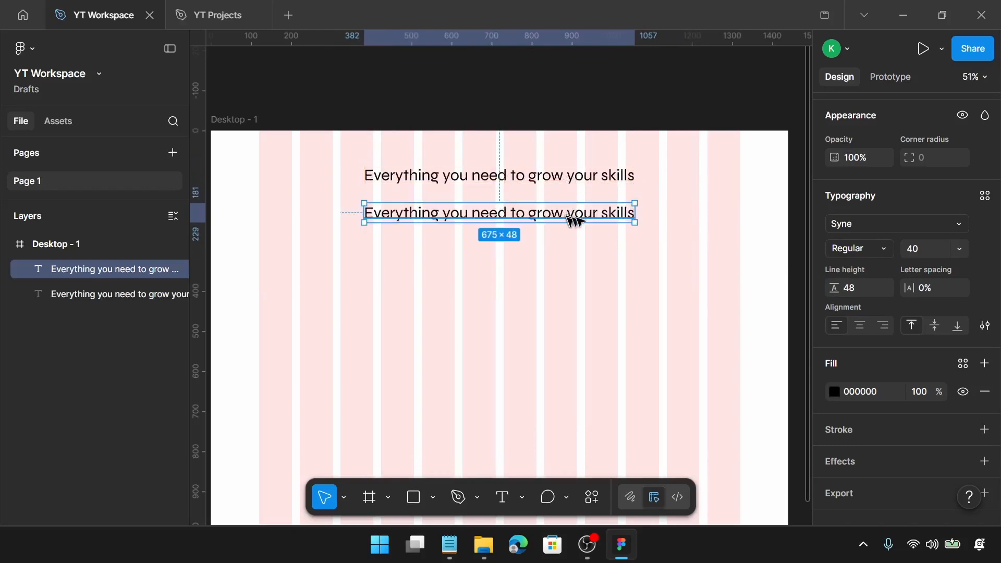
{"action": "left_click", "coordinate": [853, 230]}
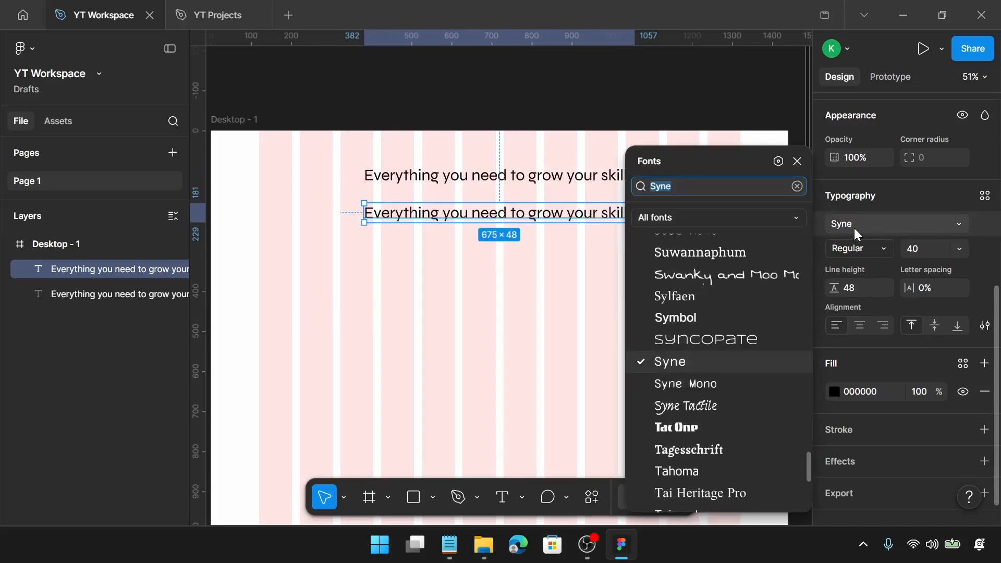
{"action": "type", "text": "muli"}
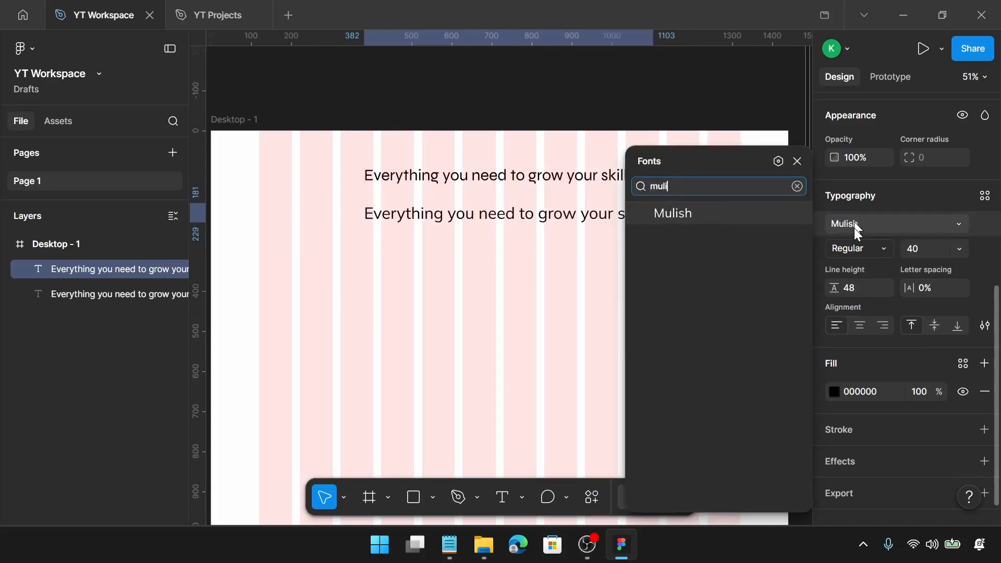
{"action": "scroll", "coordinate": [857, 229], "scroll_direction": "up", "scroll_amount": 2}
{"action": "left_click", "coordinate": [727, 213]}
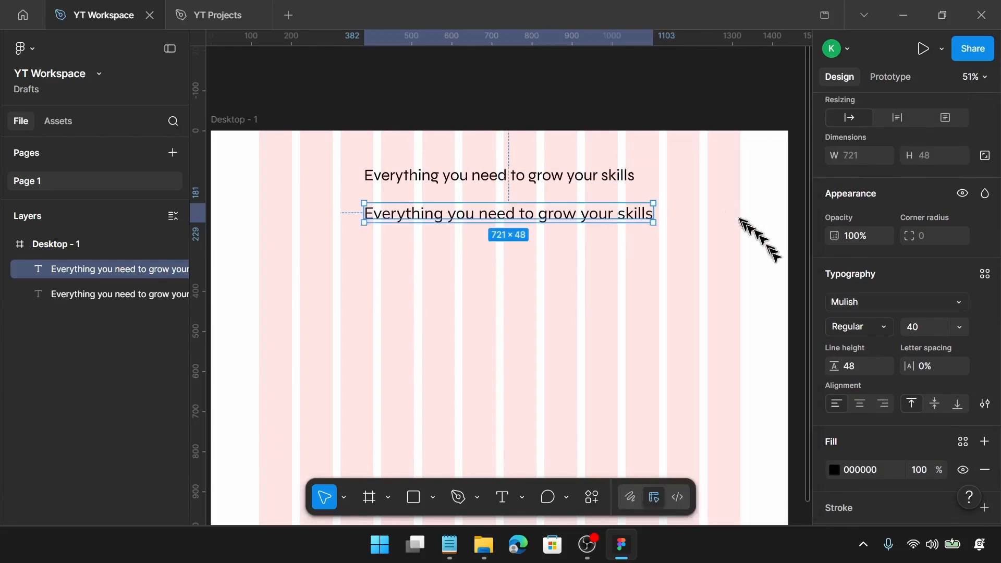
Set the Mulish text's font size to 22 and line height to 28
{"action": "left_click", "coordinate": [918, 324]}
{"action": "type", "text": "22"}
{"action": "key", "text": "Return"}
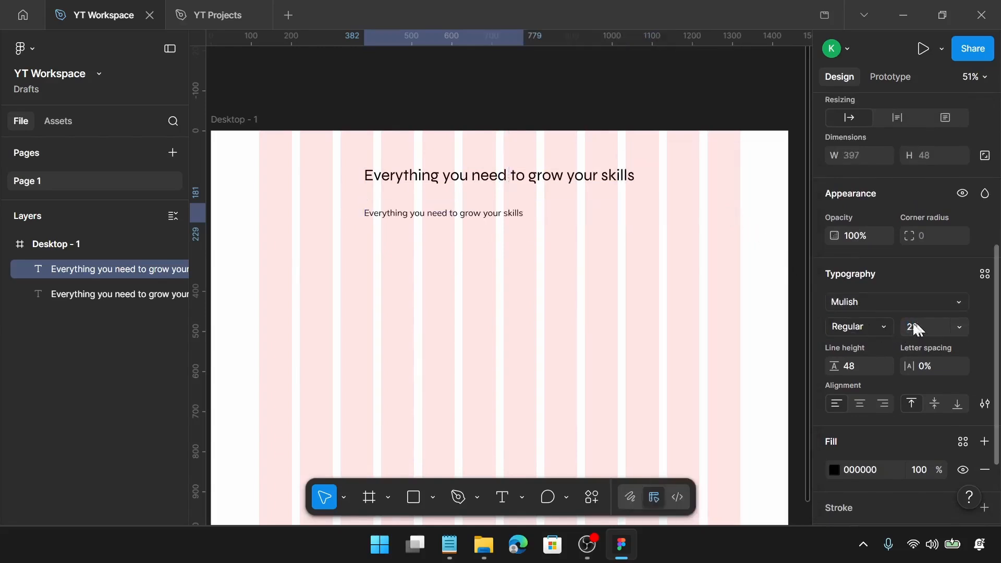
{"action": "left_click", "coordinate": [859, 370]}
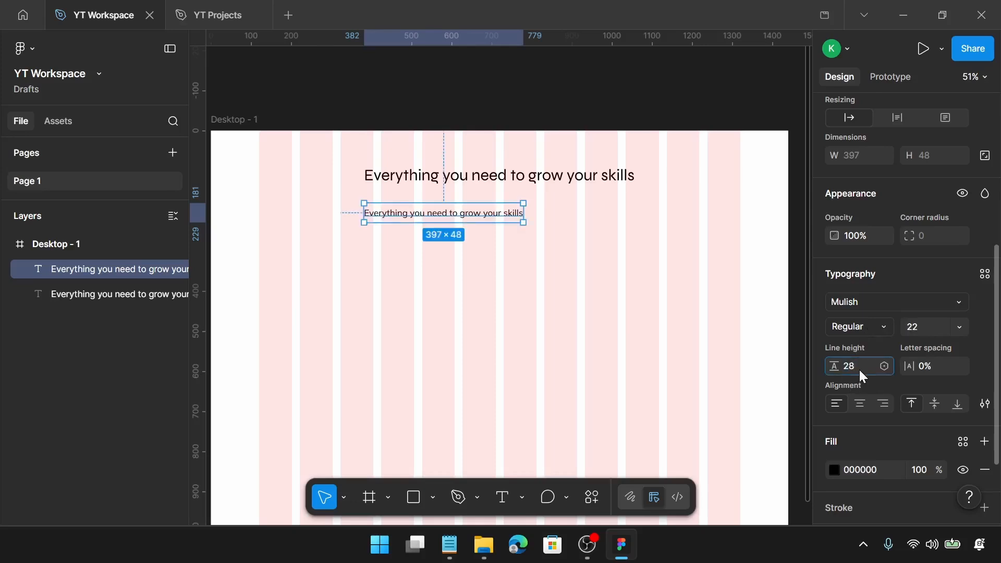
{"action": "key", "text": "Return"}
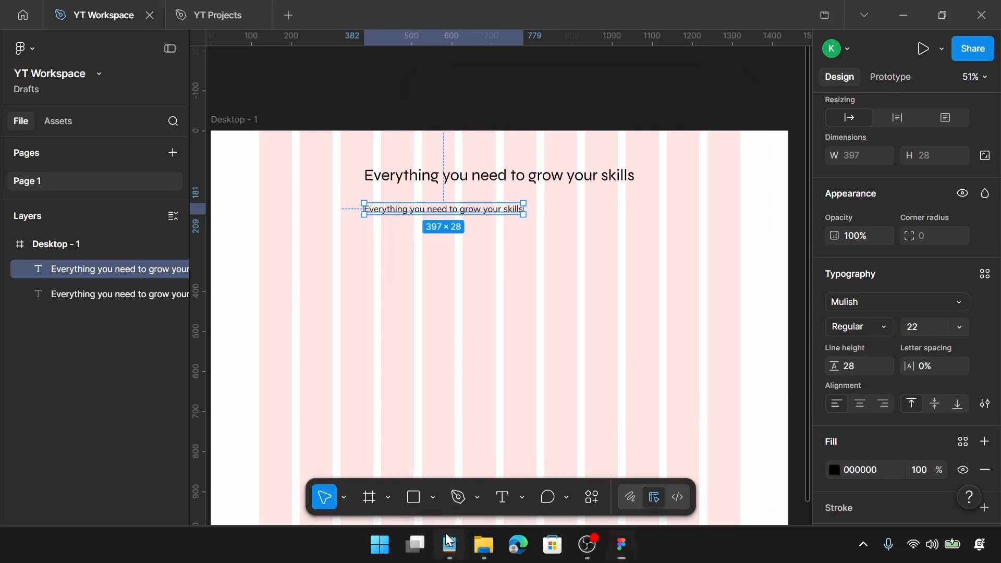
Copy the introductory paragraph from Notepad and paste it to replace the Mulish text's content
{"action": "left_click", "coordinate": [449, 544]}
{"action": "left_click_drag", "start_coordinate": [485, 209], "coordinate": [422, 189]}
{"action": "key", "text": "ctrl+c"}
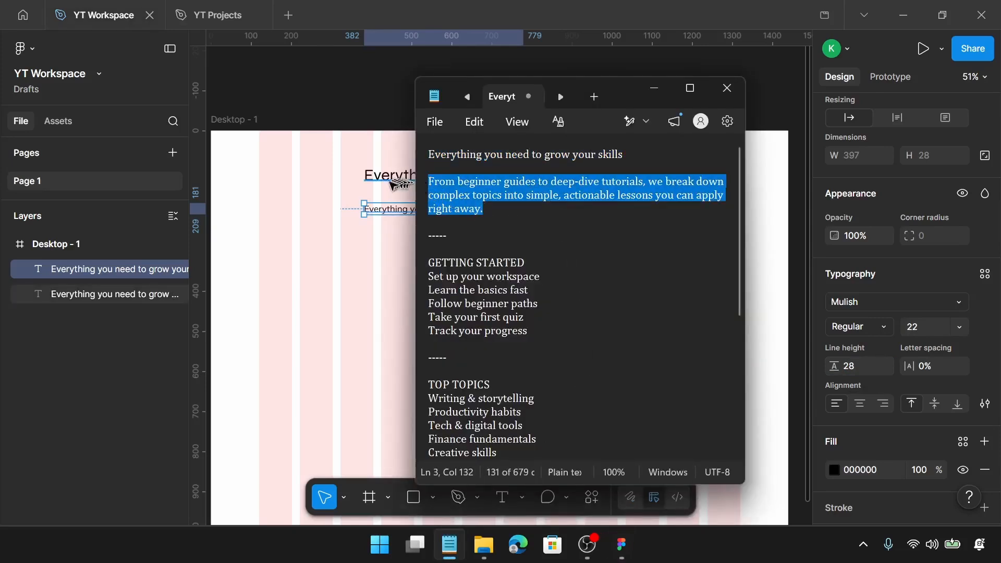
{"action": "left_click", "coordinate": [393, 210]}
{"action": "double_click", "coordinate": [392, 210]}
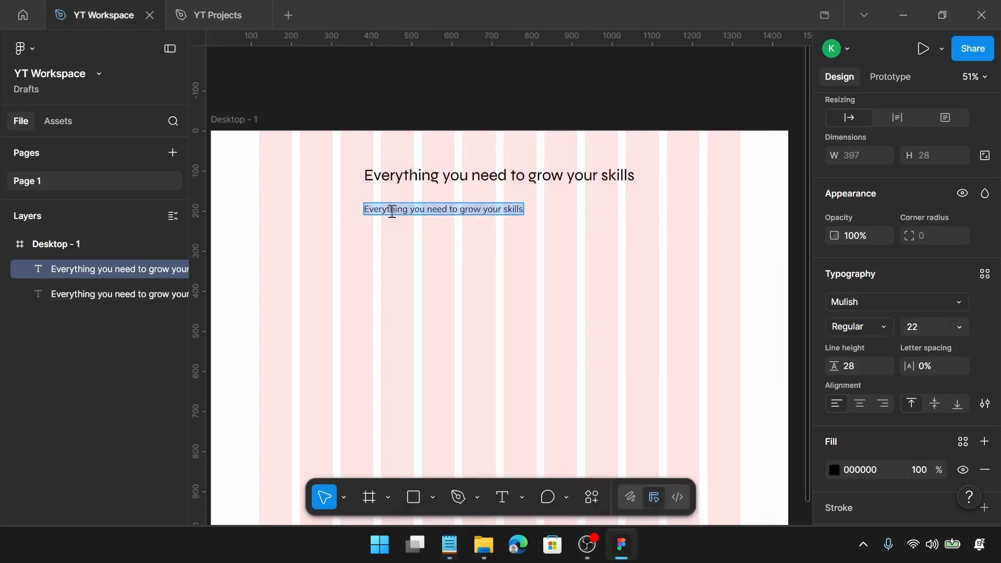
{"action": "key", "text": "ctrl+v"}
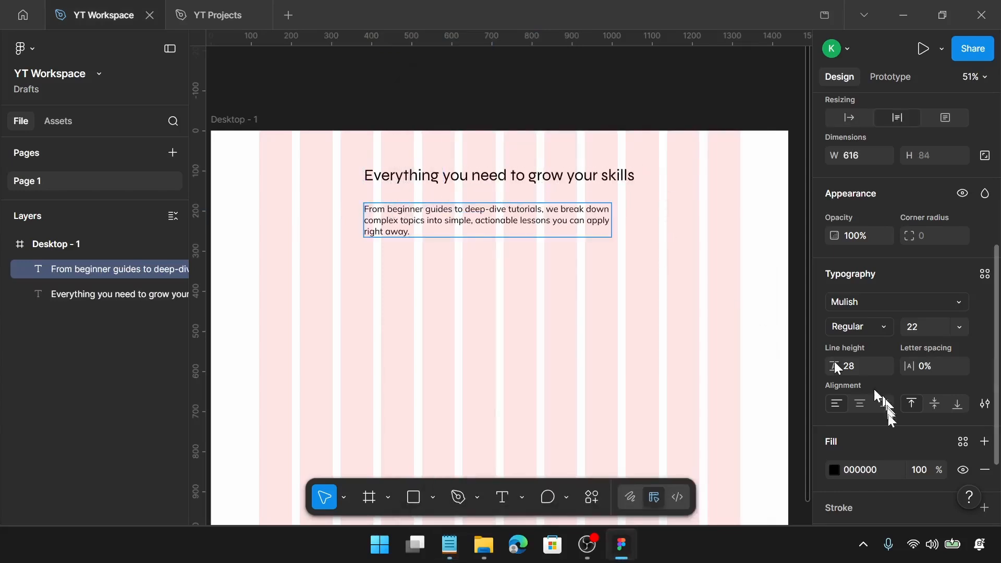
Center-align the paragraph text
{"action": "left_click", "coordinate": [859, 403]}
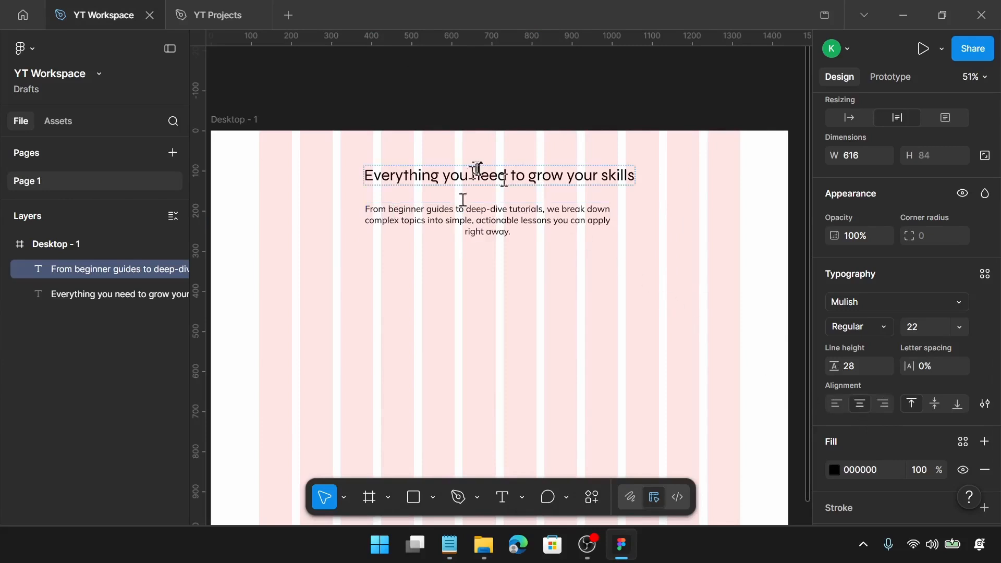
{"action": "key", "text": "Escape"}
Widen the paragraph to about 798 px and position it centred just below the heading
{"action": "scroll", "coordinate": [395, 229], "scroll_direction": "up", "scroll_amount": 2, "text": "ctrl"}
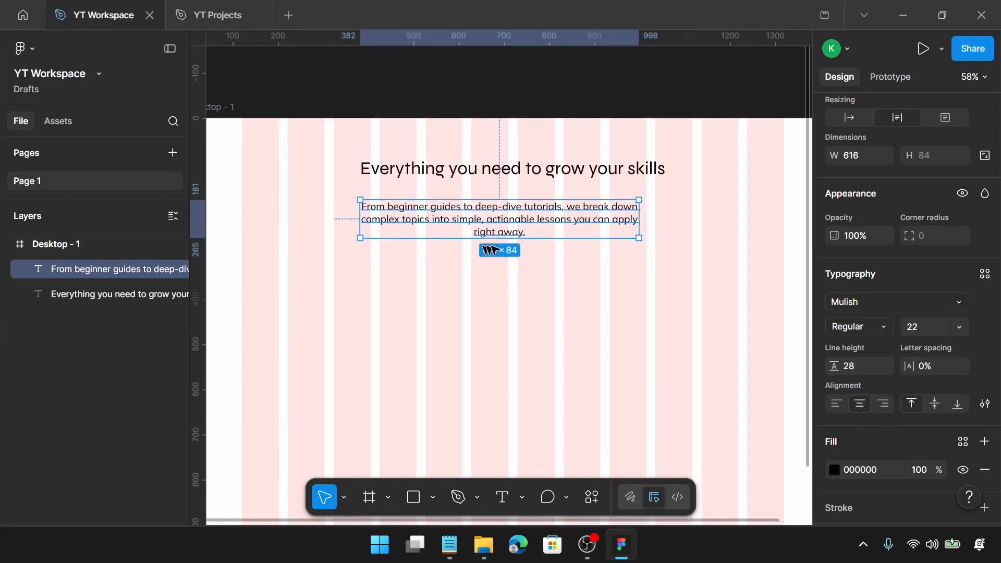
{"action": "left_click_drag", "start_coordinate": [527, 219], "coordinate": [532, 205]}
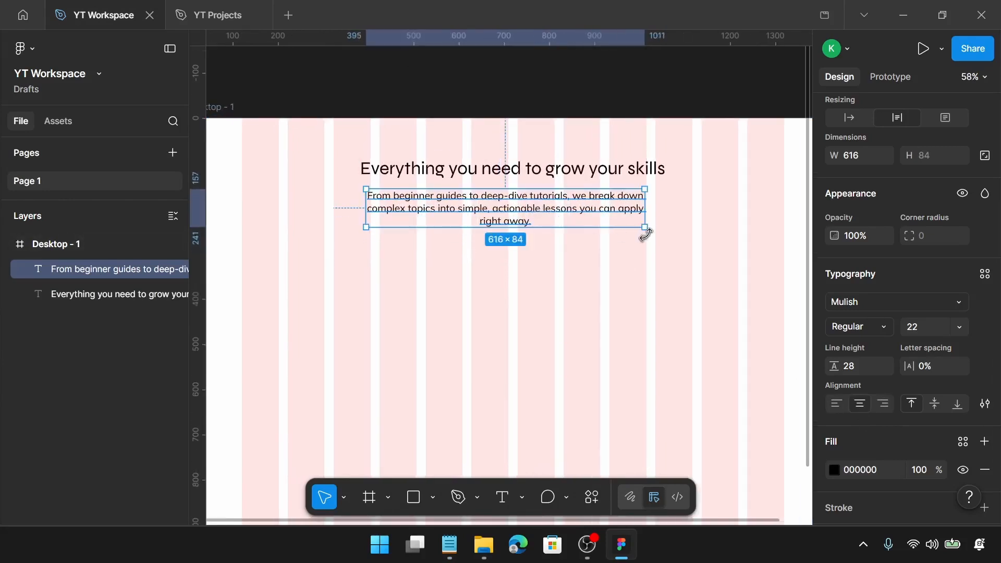
{"action": "left_click_drag", "start_coordinate": [644, 212], "coordinate": [685, 211]}
{"action": "scroll", "coordinate": [861, 246], "scroll_direction": "up", "scroll_amount": 3}
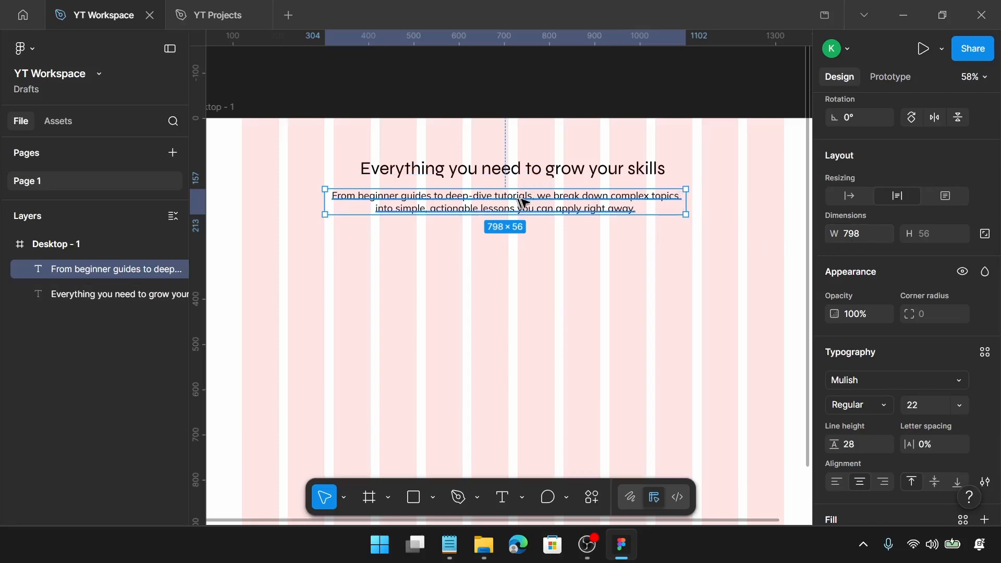
{"action": "left_click_drag", "start_coordinate": [519, 201], "coordinate": [528, 192]}
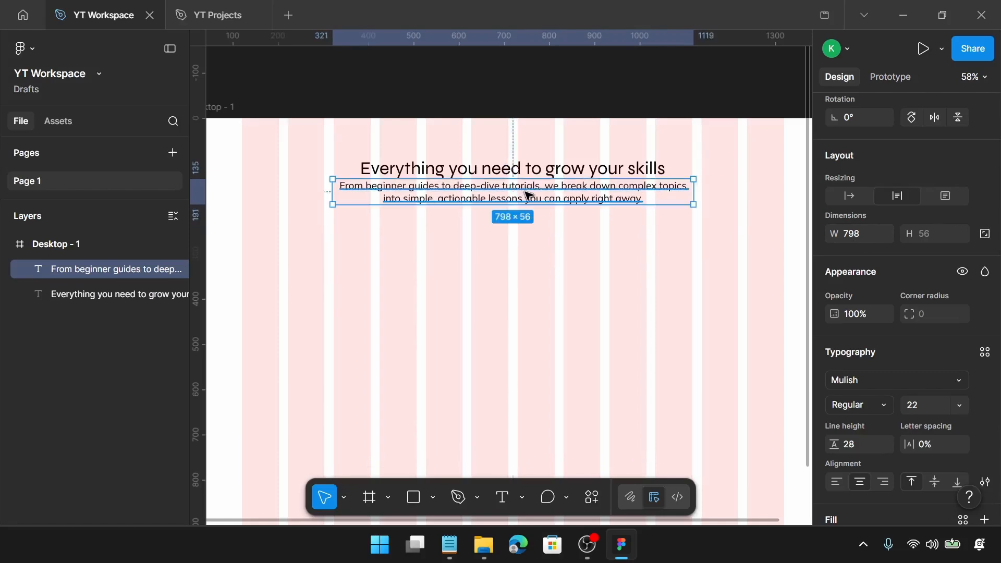
Group the heading and paragraph into an auto layout frame with a gap of 15
{"action": "left_click", "coordinate": [540, 174], "text": "shift"}
{"action": "key", "text": "shift+a"}
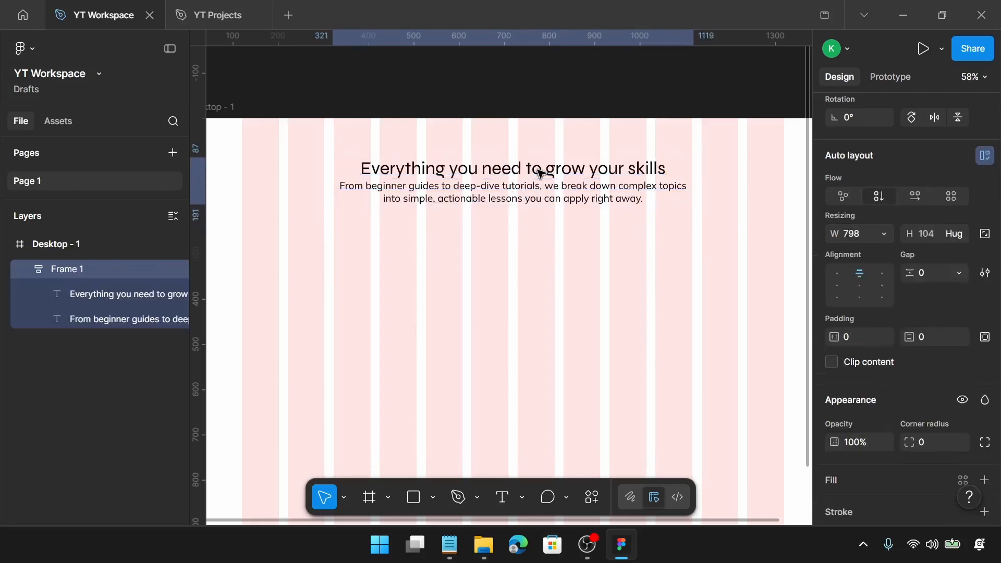
{"action": "left_click", "coordinate": [930, 273]}
{"action": "type", "text": "1"}
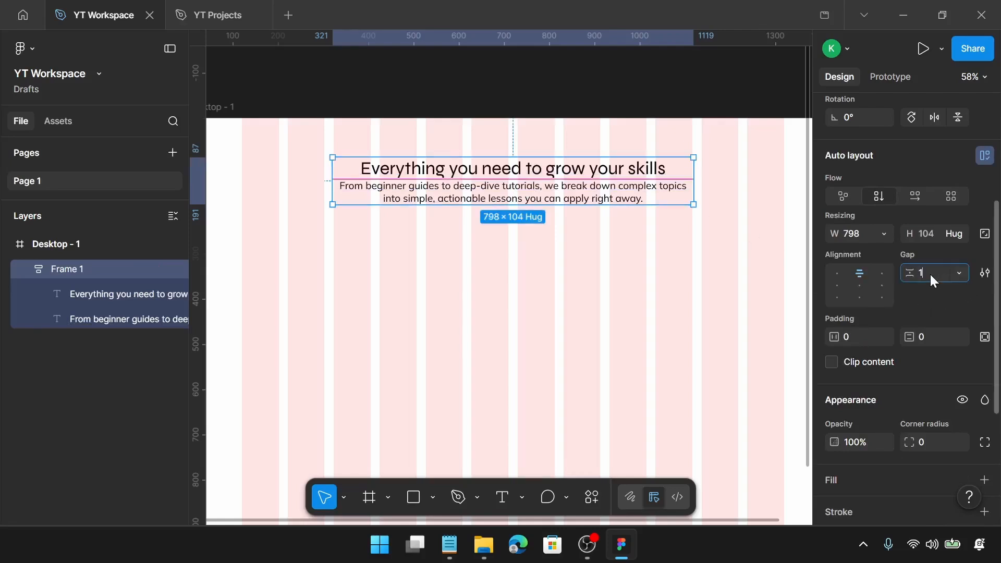
{"action": "type", "text": "5"}
{"action": "key", "text": "Return"}
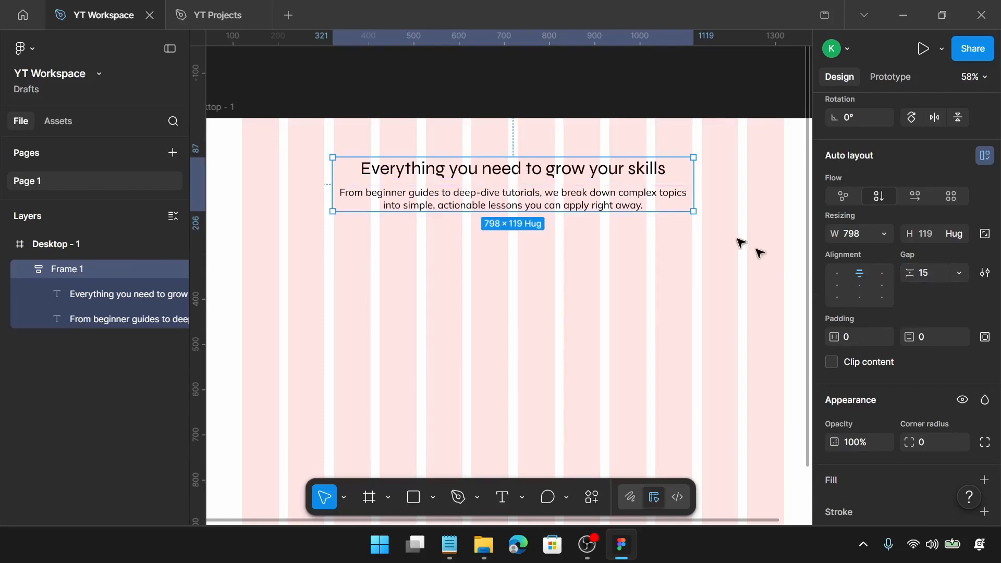
Draw a rectangle below the heading and set its size to 285 × 300
{"action": "scroll", "coordinate": [740, 242], "scroll_direction": "down", "scroll_amount": 1}
{"action": "left_click", "coordinate": [654, 252]}
{"action": "scroll", "coordinate": [654, 252], "scroll_direction": "down", "scroll_amount": 2}
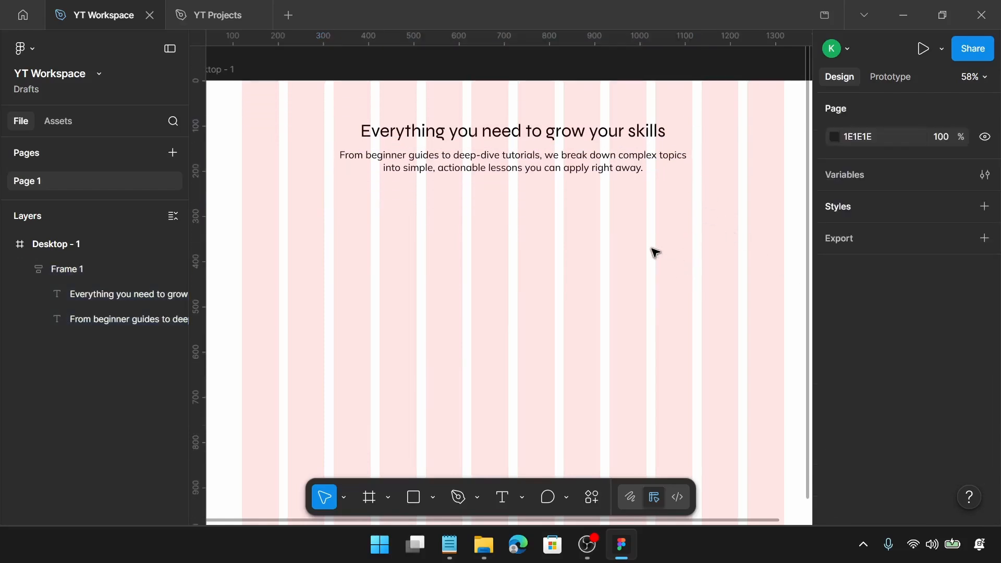
{"action": "scroll", "coordinate": [475, 259], "scroll_direction": "left", "scroll_amount": 1}
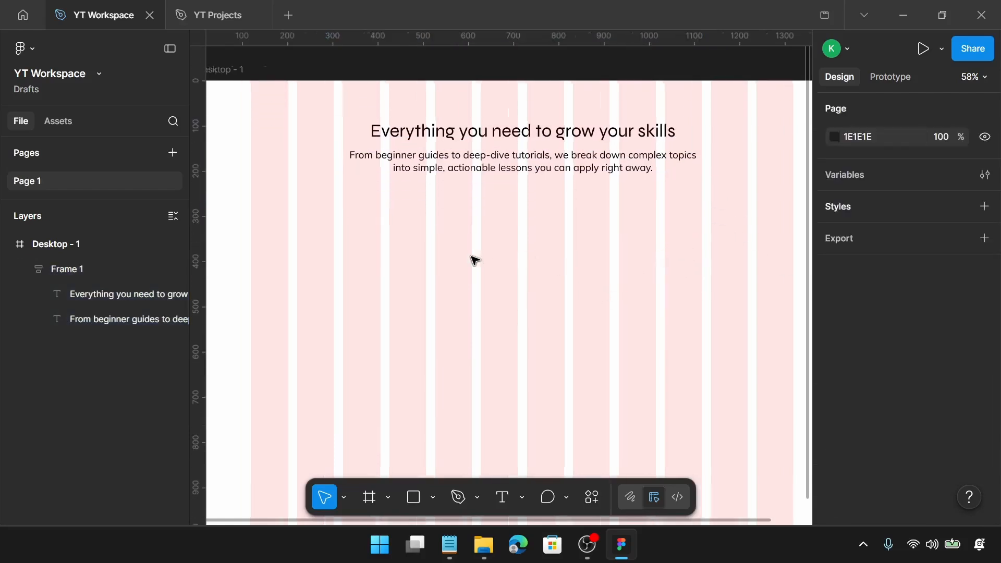
{"action": "scroll", "coordinate": [474, 259], "scroll_direction": "left", "scroll_amount": 3}
{"action": "scroll", "coordinate": [486, 278], "scroll_direction": "up", "scroll_amount": 5}
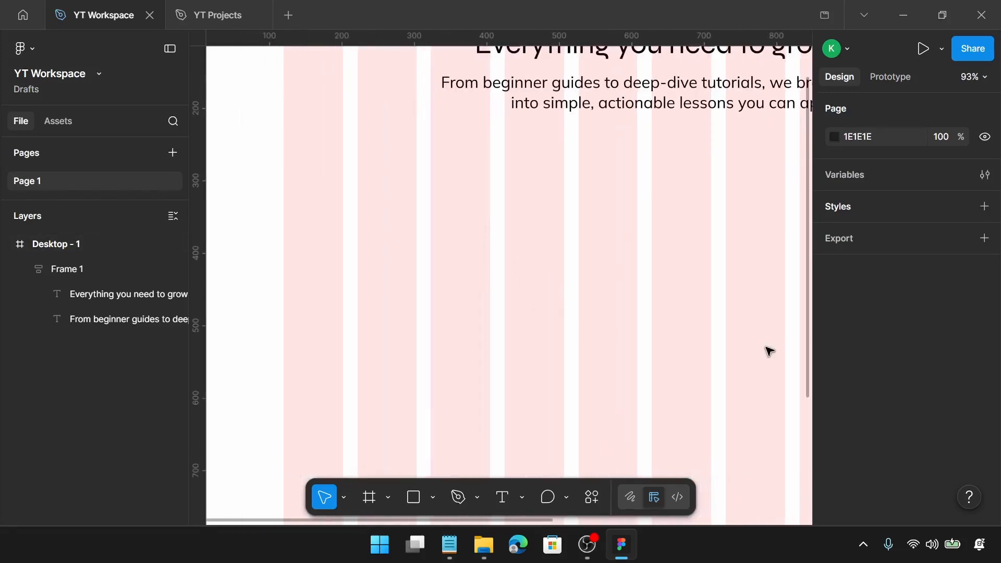
{"action": "key", "text": "r"}
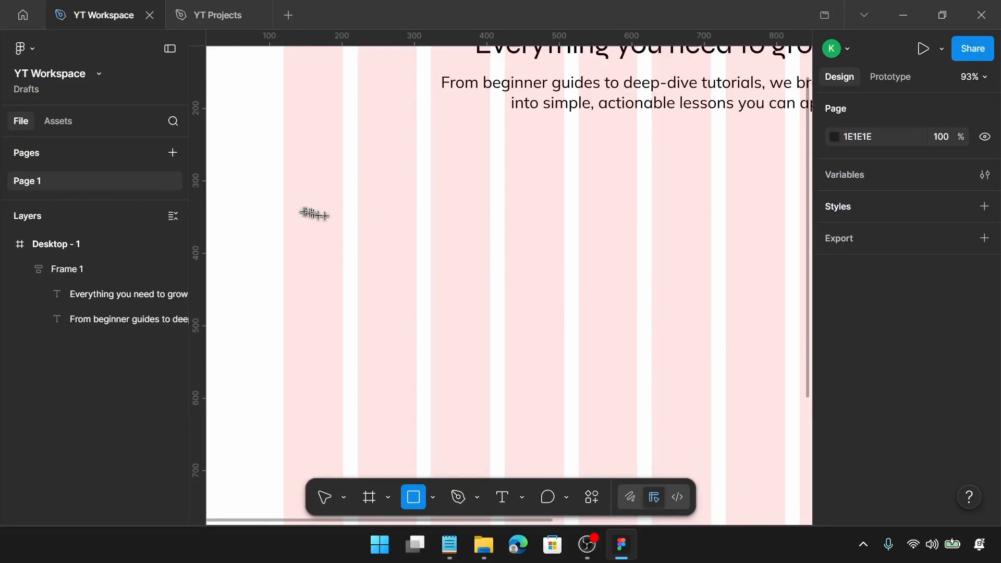
{"action": "mouse_move", "coordinate": [299, 211]}
{"action": "left_mouse_down"}
{"action": "mouse_move", "coordinate": [447, 316]}
{"action": "mouse_move", "coordinate": [496, 379]}
{"action": "mouse_move", "coordinate": [490, 413]}
{"action": "left_mouse_up"}
{"action": "scroll", "coordinate": [899, 380], "scroll_direction": "down", "scroll_amount": 2}
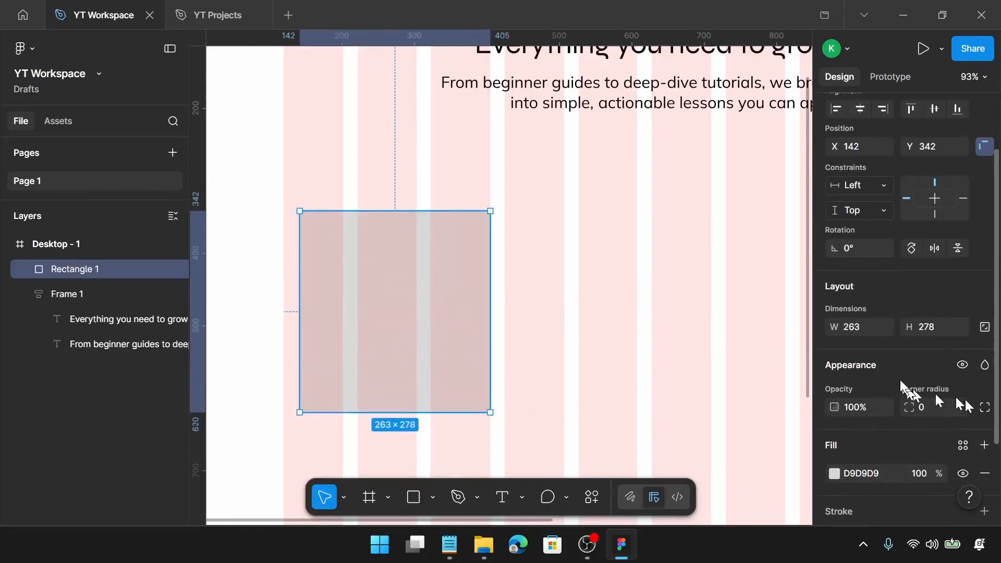
{"action": "left_click", "coordinate": [853, 328]}
{"action": "type", "text": "285"}
{"action": "key", "text": "Return"}
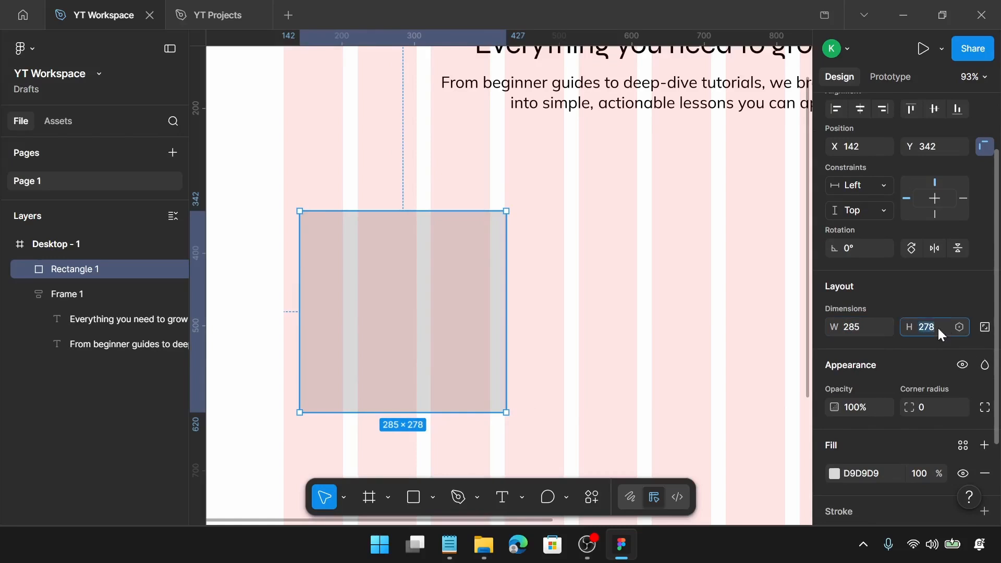
{"action": "key", "text": "Return"}
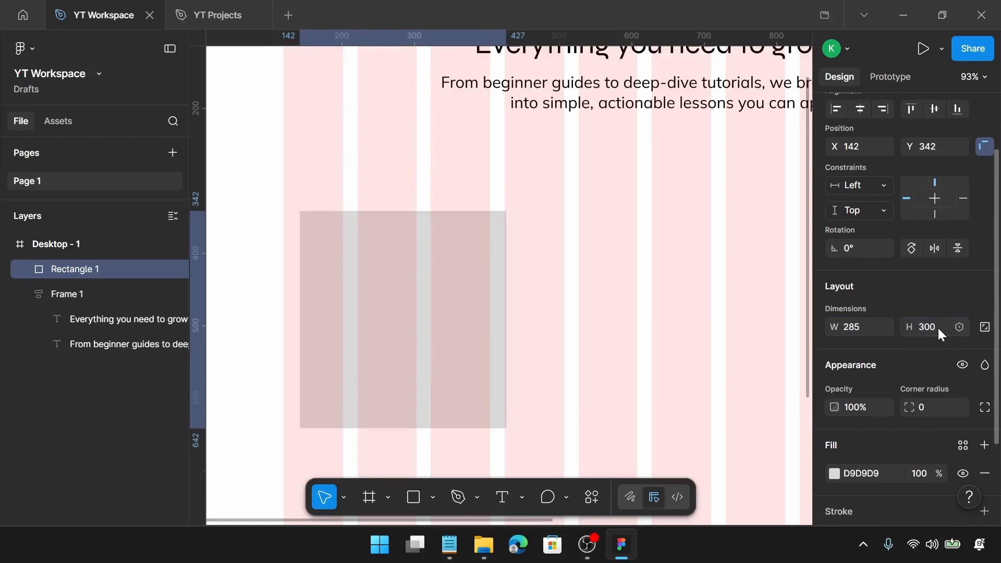
Move the rectangle to X 120, Y 345, aligned with the first grid column
{"action": "scroll", "coordinate": [454, 284], "scroll_direction": "up", "scroll_amount": 3}
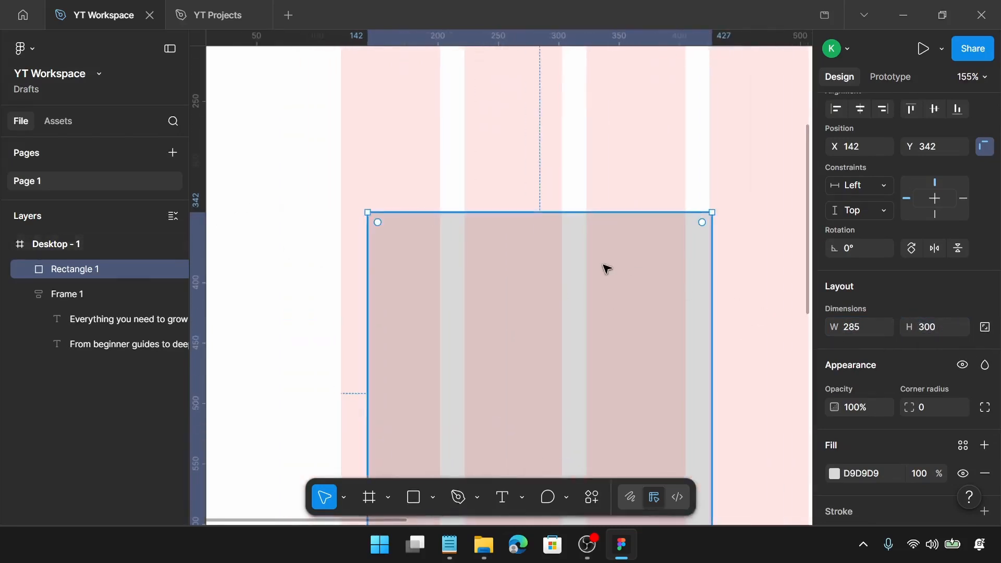
{"action": "scroll", "coordinate": [600, 266], "scroll_direction": "up", "scroll_amount": 2}
{"action": "left_click_drag", "start_coordinate": [595, 266], "coordinate": [452, 243]}
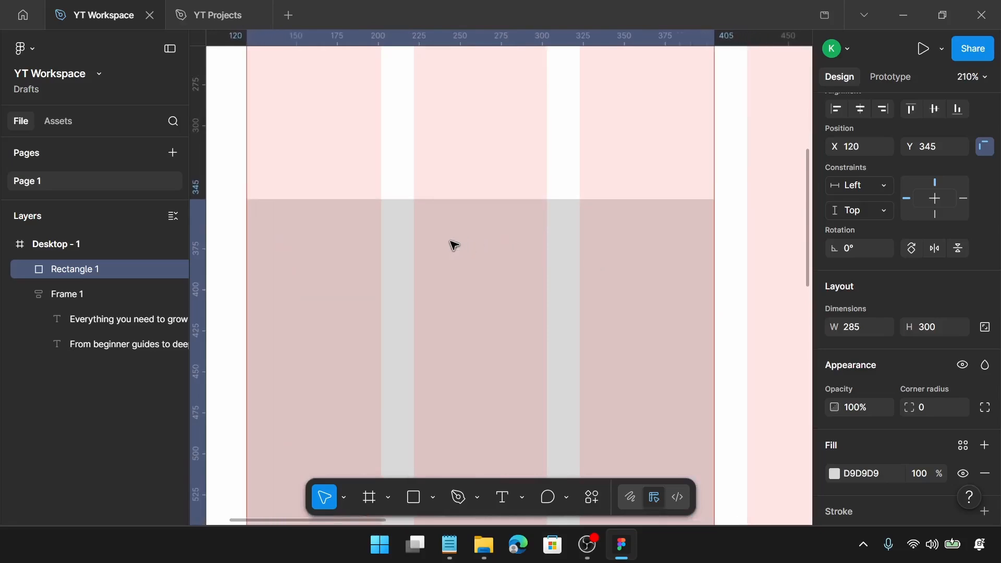
Draw a small rectangle on the large rectangle's top edge near its left side and size it 6 × 10
{"action": "scroll", "coordinate": [411, 205], "scroll_direction": "up", "scroll_amount": 1}
{"action": "scroll", "coordinate": [412, 203], "scroll_direction": "left", "scroll_amount": 1}
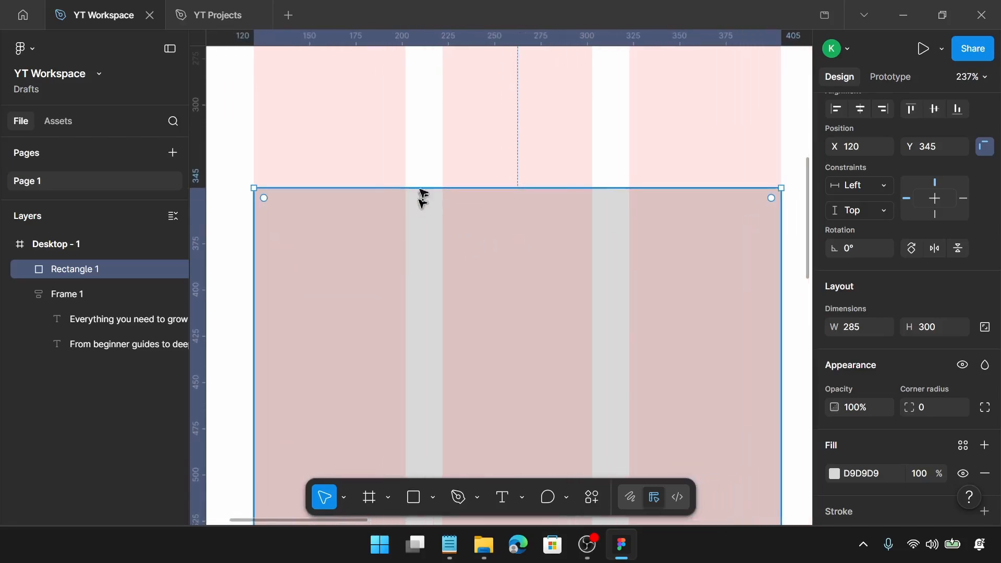
{"action": "scroll", "coordinate": [313, 191], "scroll_direction": "up", "scroll_amount": 1}
{"action": "scroll", "coordinate": [332, 199], "scroll_direction": "left", "scroll_amount": 1}
{"action": "scroll", "coordinate": [336, 203], "scroll_direction": "up", "scroll_amount": 5}
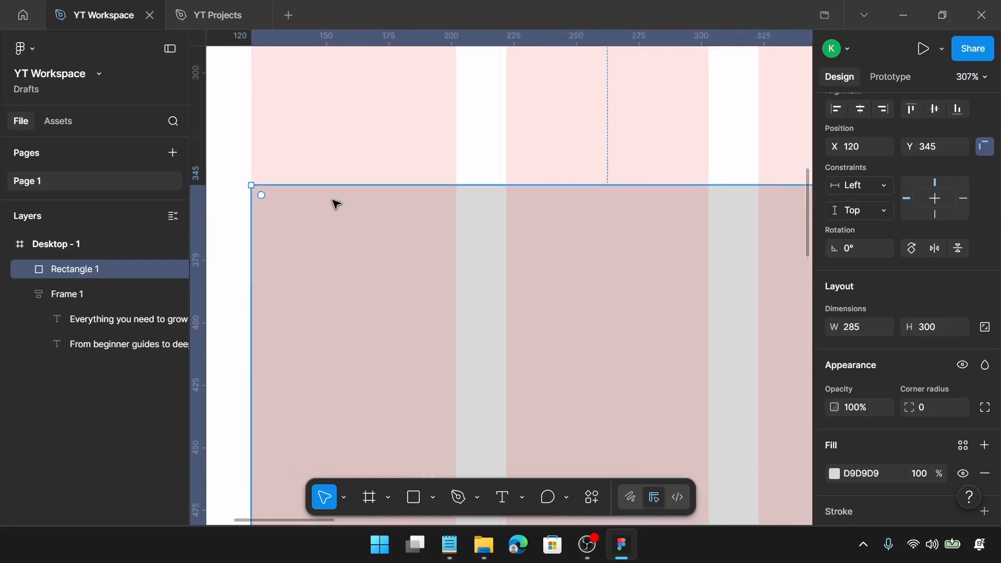
{"action": "scroll", "coordinate": [336, 203], "scroll_direction": "left", "scroll_amount": 1}
{"action": "scroll", "coordinate": [337, 203], "scroll_direction": "up", "scroll_amount": 4}
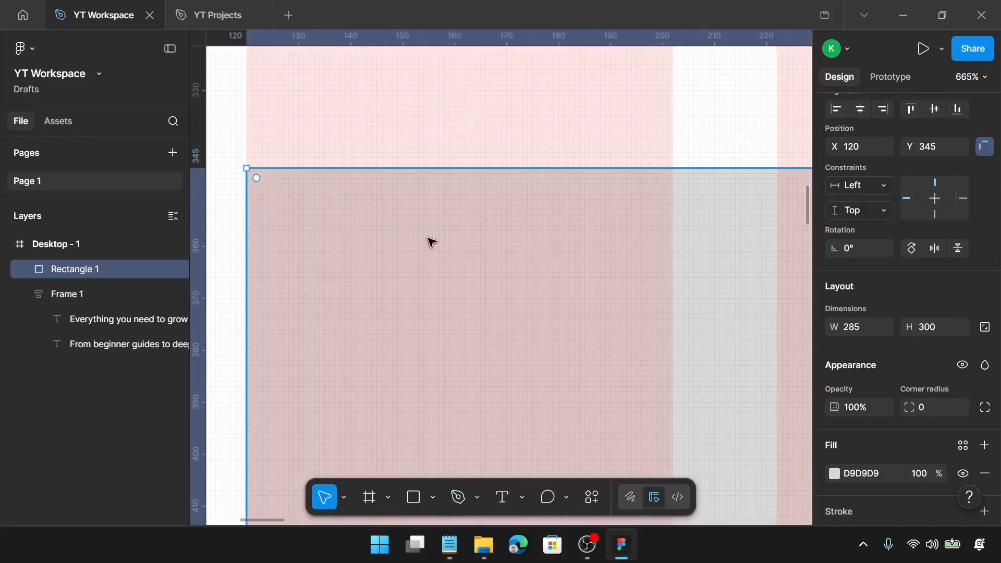
{"action": "key", "text": "r"}
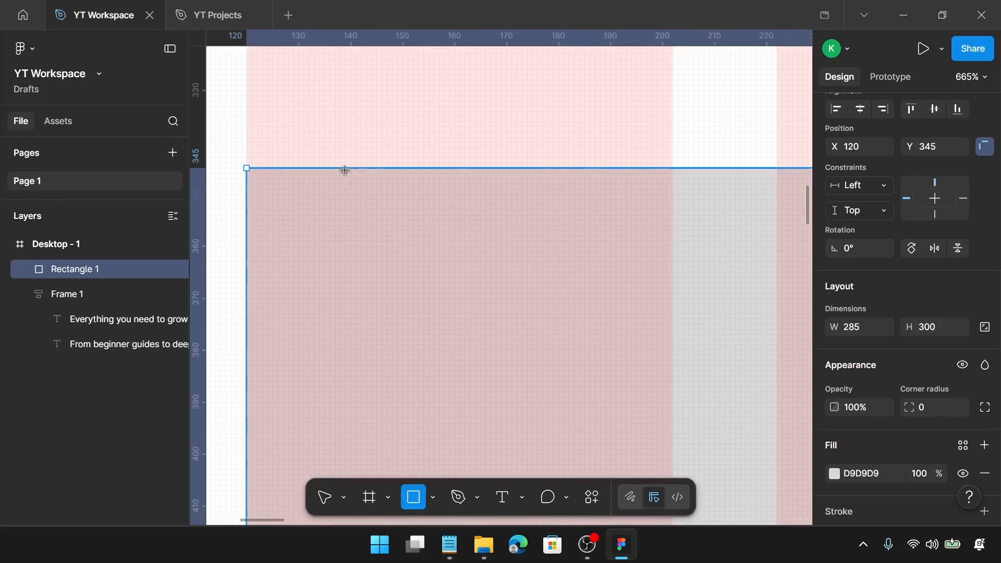
{"action": "left_click_drag", "start_coordinate": [345, 168], "coordinate": [371, 225]}
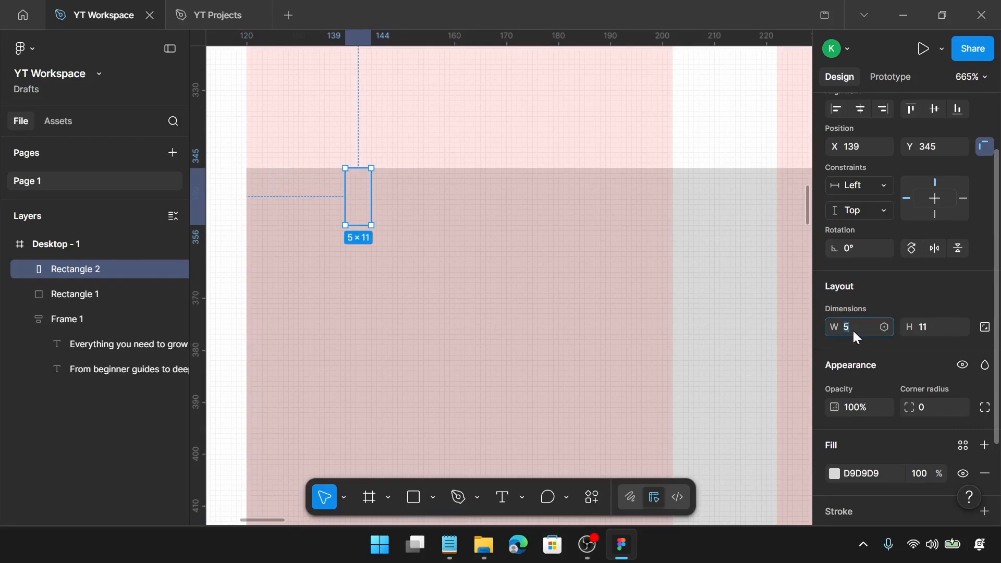
{"action": "type", "text": "6"}
{"action": "key", "text": "Return"}
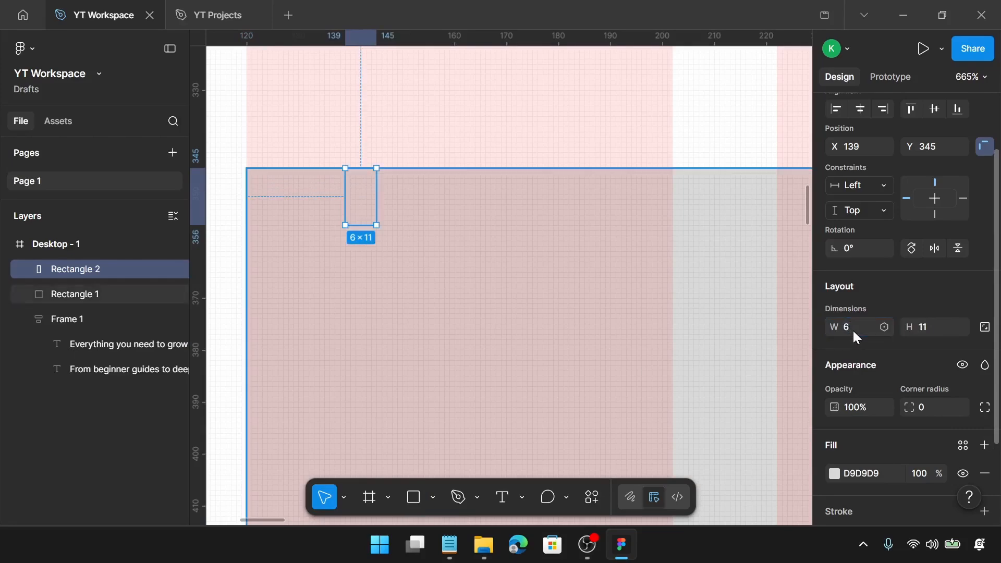
{"action": "left_click", "coordinate": [936, 319]}
{"action": "type", "text": "120"}
{"action": "key", "text": "Return"}
Change the large rectangle's fill colour to A2A2A2
{"action": "scroll", "coordinate": [936, 318], "scroll_direction": "up", "scroll_amount": 2}
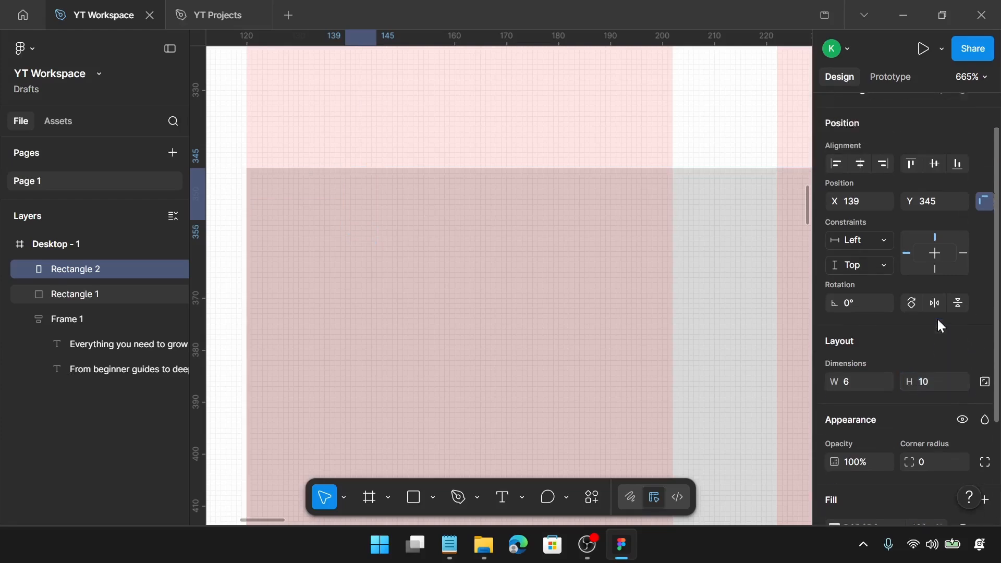
{"action": "left_click", "coordinate": [639, 323]}
{"action": "scroll", "coordinate": [959, 380], "scroll_direction": "down", "scroll_amount": 3}
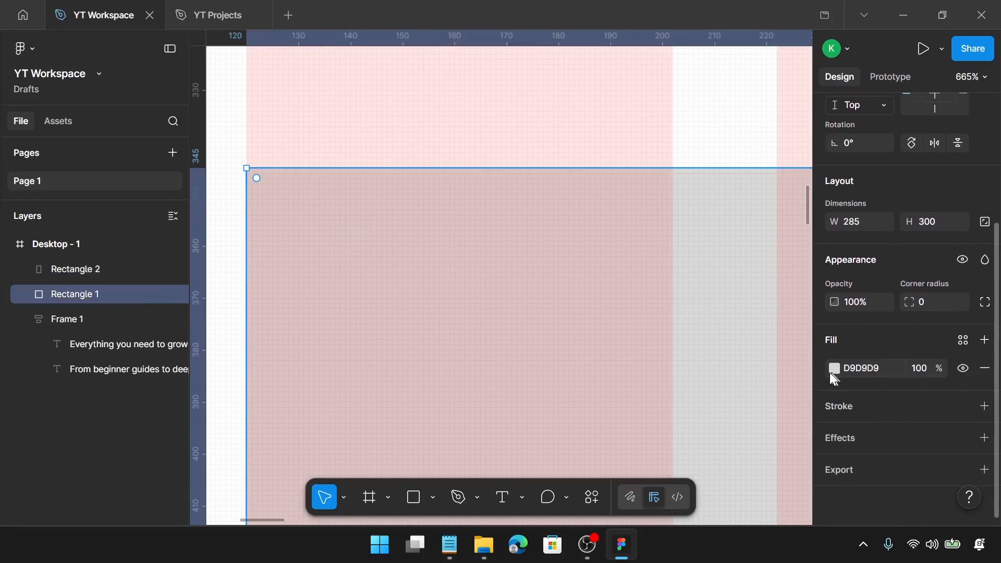
{"action": "left_click", "coordinate": [834, 369]}
{"action": "left_click_drag", "start_coordinate": [664, 286], "coordinate": [627, 280]}
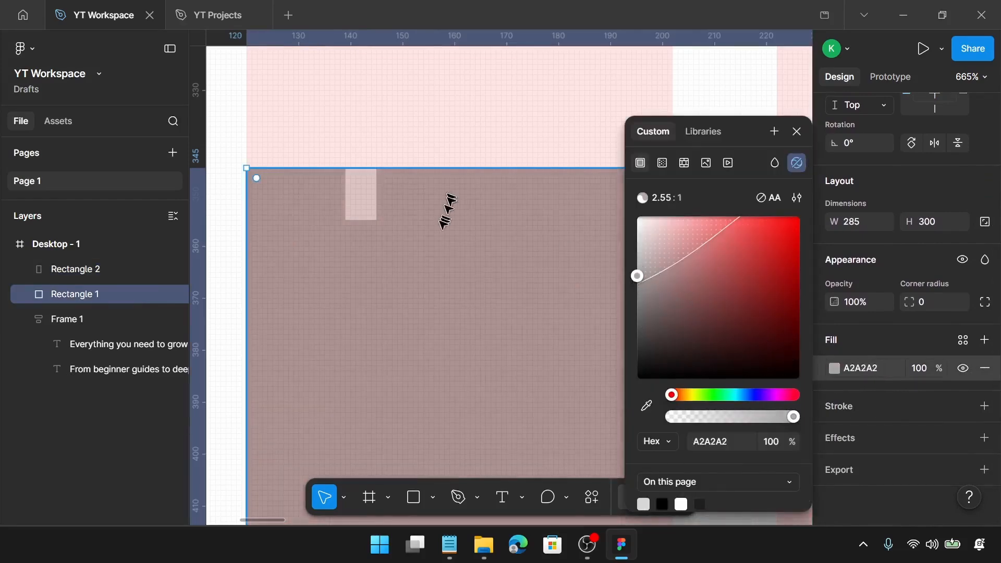
{"action": "left_click", "coordinate": [796, 132]}
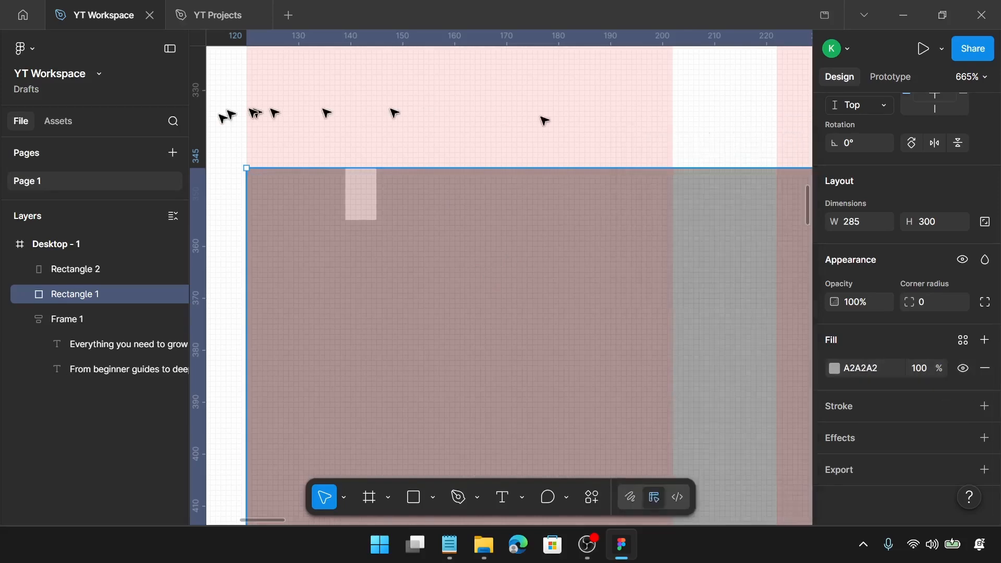
Draw a circle, size it 24 × 24, and place it centred just below the small rectangle
{"action": "scroll", "coordinate": [380, 239], "scroll_direction": "up", "scroll_amount": 4}
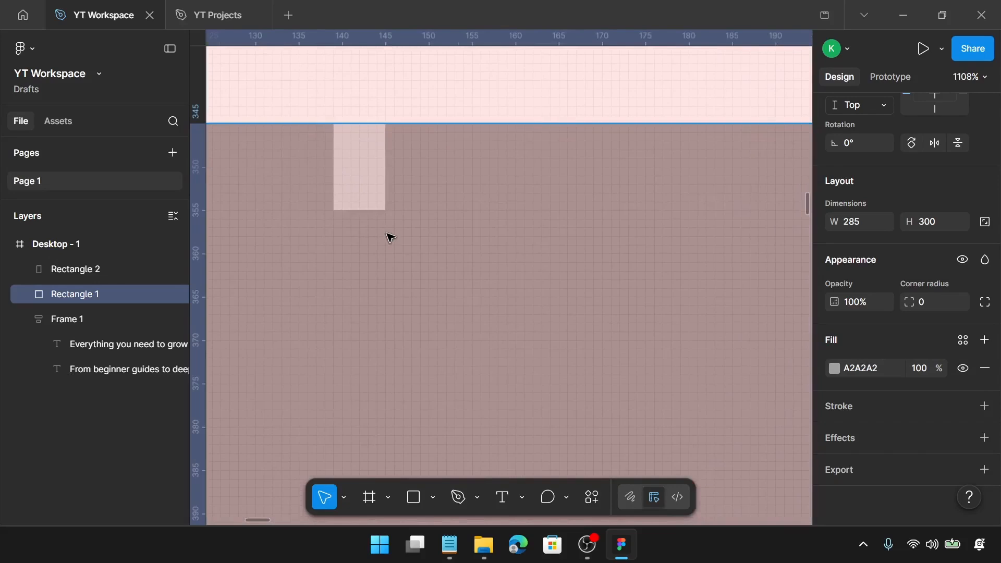
{"action": "key", "text": "o"}
{"action": "left_click_drag", "start_coordinate": [316, 193], "coordinate": [387, 302]}
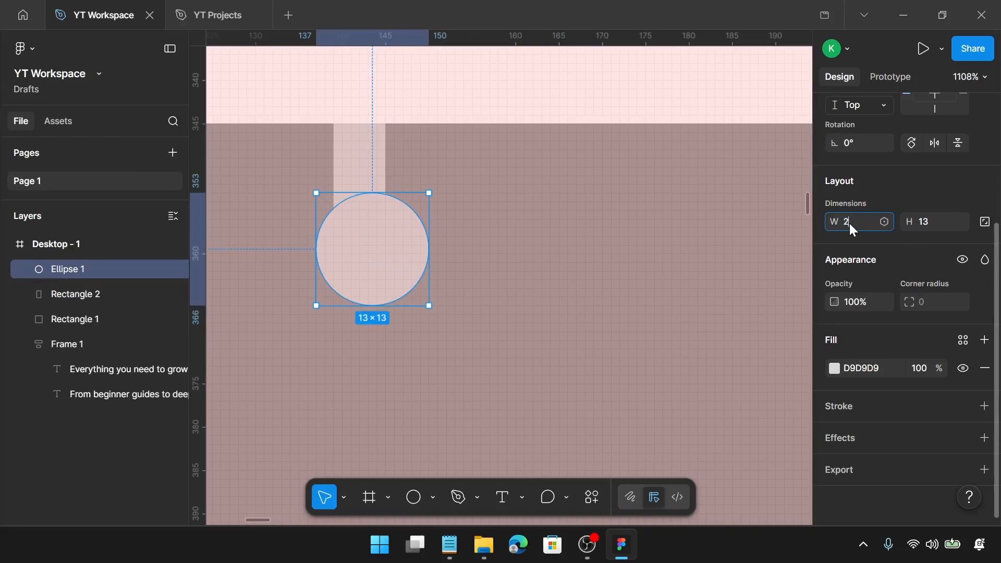
{"action": "key", "text": "Return"}
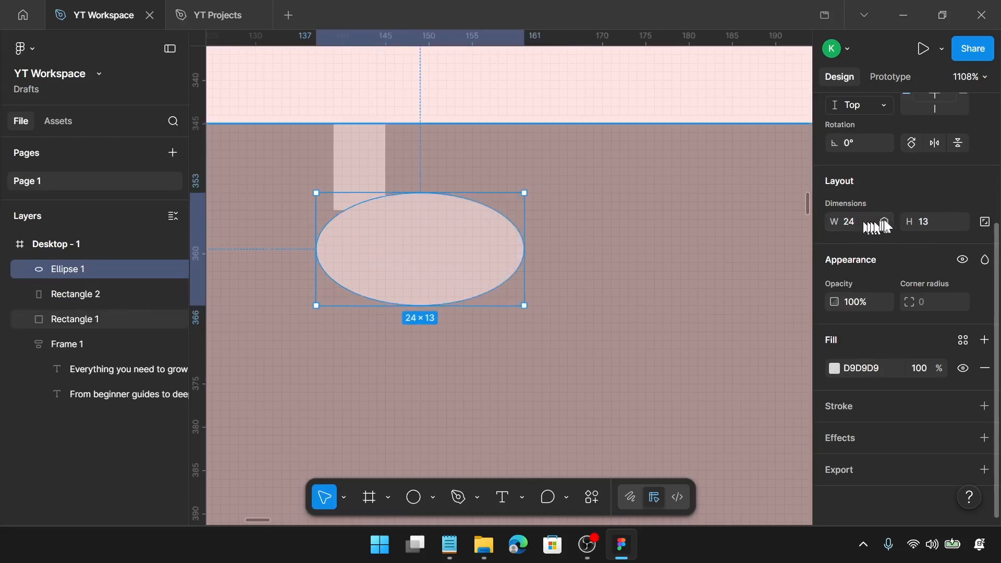
{"action": "key", "text": "Escape"}
{"action": "key", "text": "Return"}
{"action": "key", "text": "Escape"}
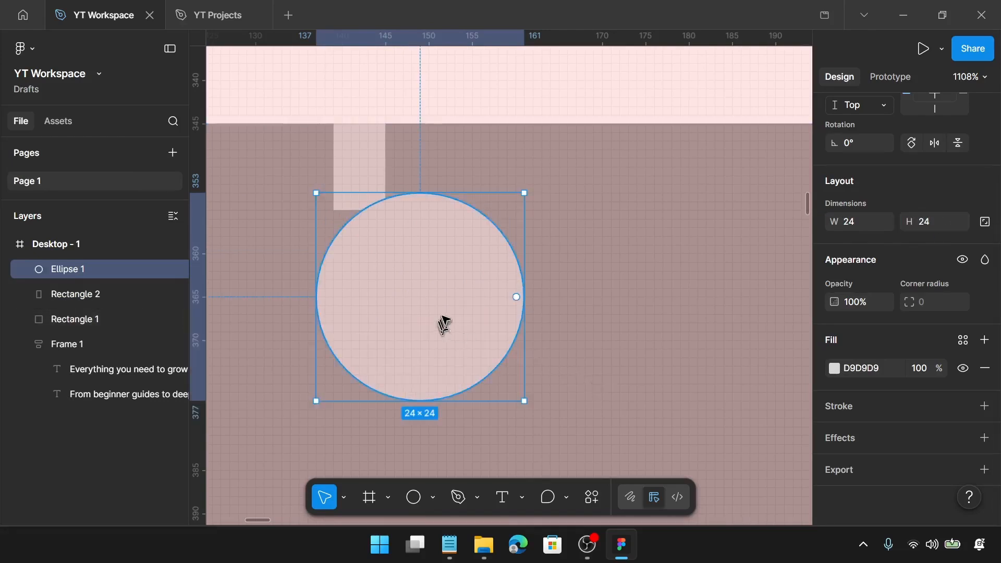
{"action": "left_click_drag", "start_coordinate": [444, 323], "coordinate": [383, 300]}
{"action": "scroll", "coordinate": [367, 159], "scroll_direction": "left", "scroll_amount": 3}
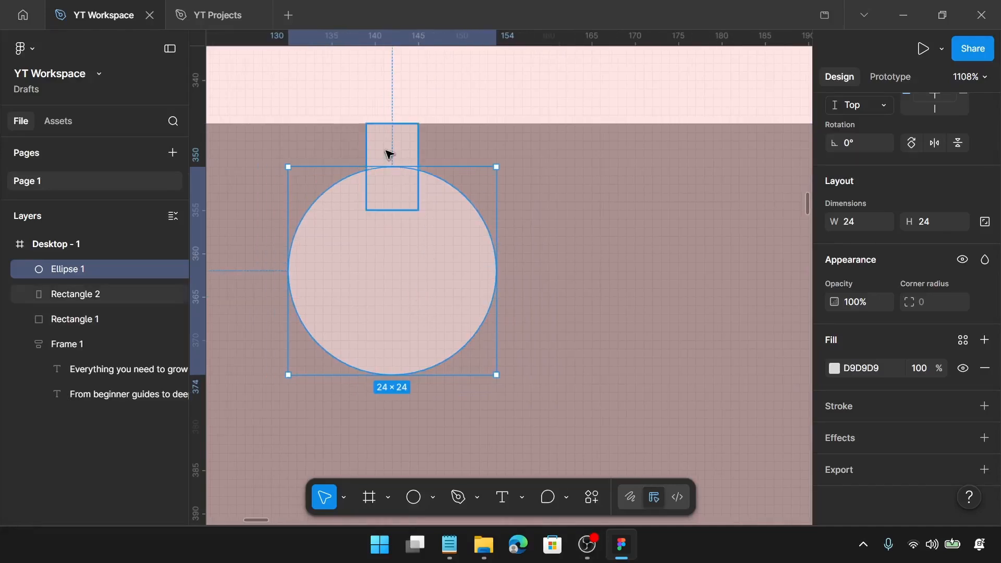
Select the small rectangle and the circle together and shift the pair to about X 126
{"action": "left_click", "coordinate": [388, 154]}
{"action": "key", "text": "alt"}
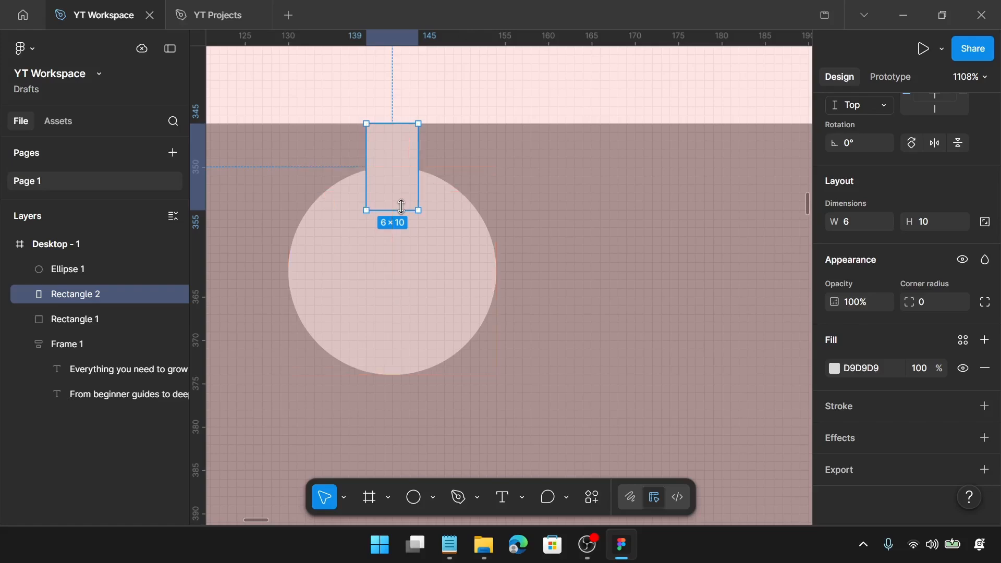
{"action": "left_click", "coordinate": [406, 275], "text": "shift"}
{"action": "scroll", "coordinate": [407, 278], "scroll_direction": "down", "scroll_amount": 5}
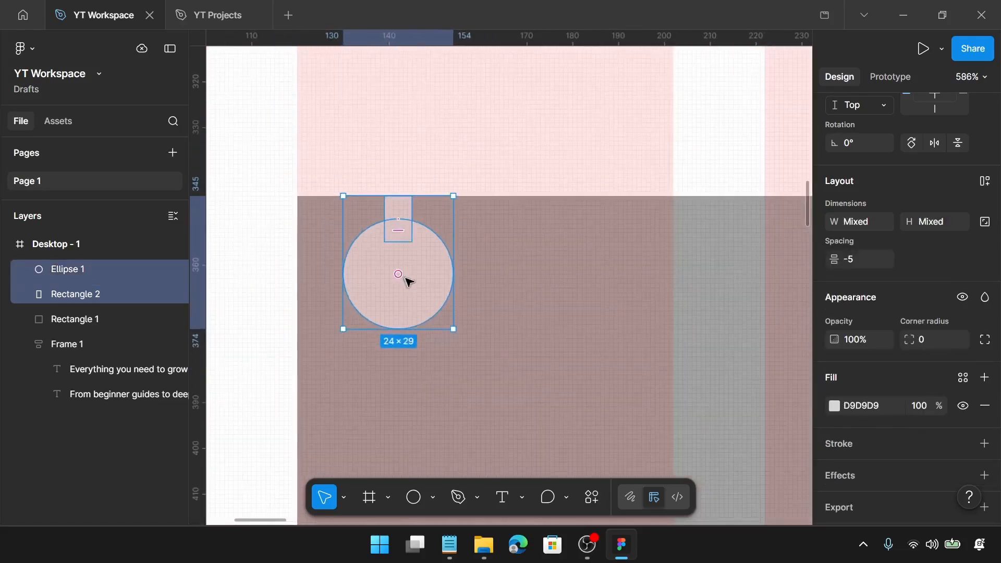
{"action": "left_click_drag", "start_coordinate": [431, 276], "coordinate": [405, 286]}
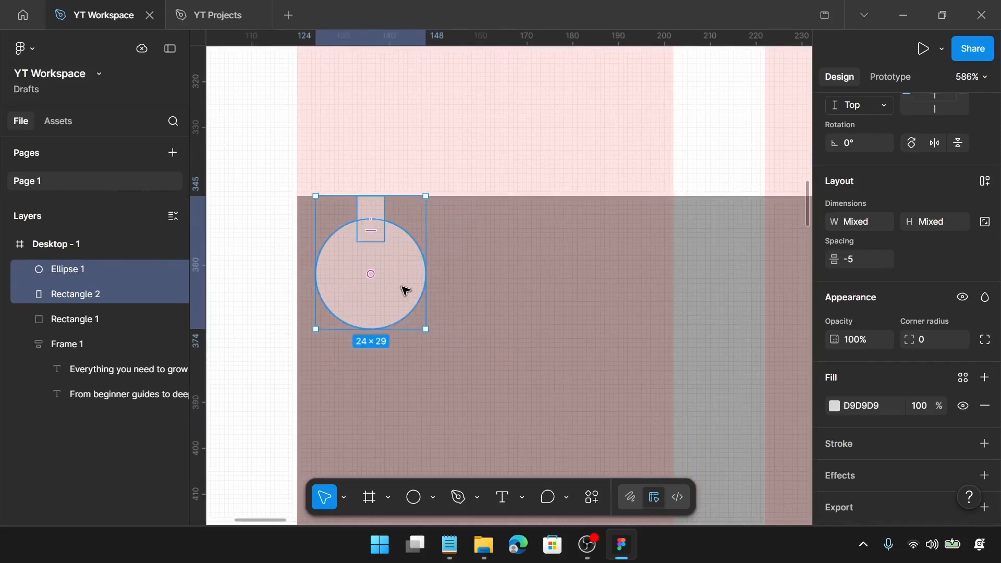
{"action": "key", "text": "alt"}
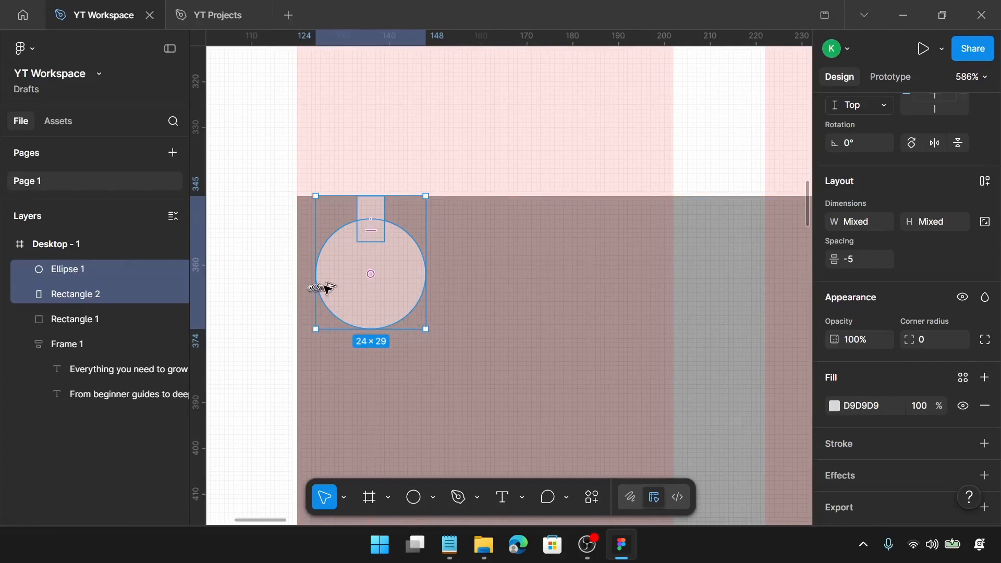
{"action": "key", "text": "Right"}
{"action": "key", "text": "Right"}
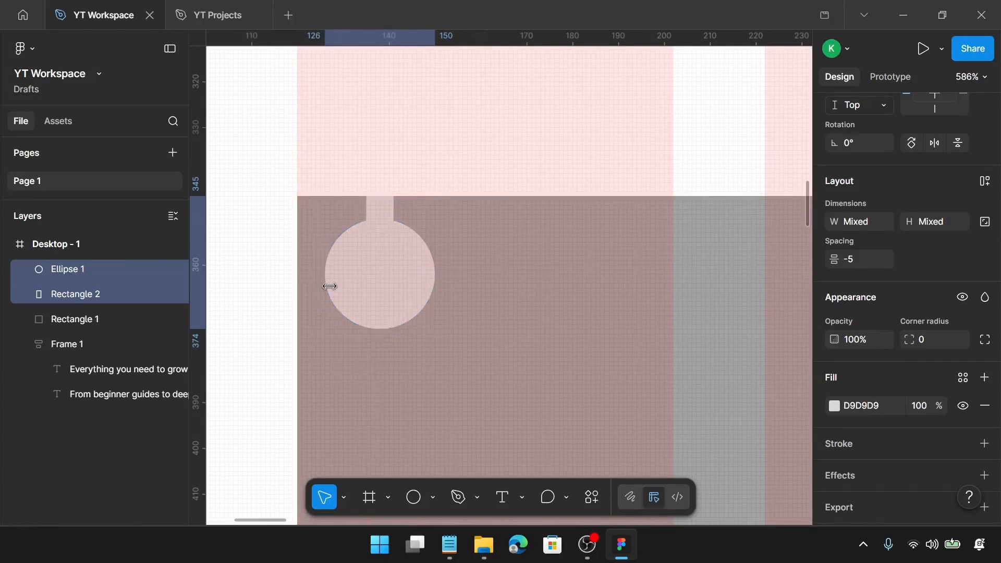
Duplicate the rectangle-and-circle pair repeatedly, spacing the copies along the large rectangle's top edge
{"action": "key", "text": "alt"}
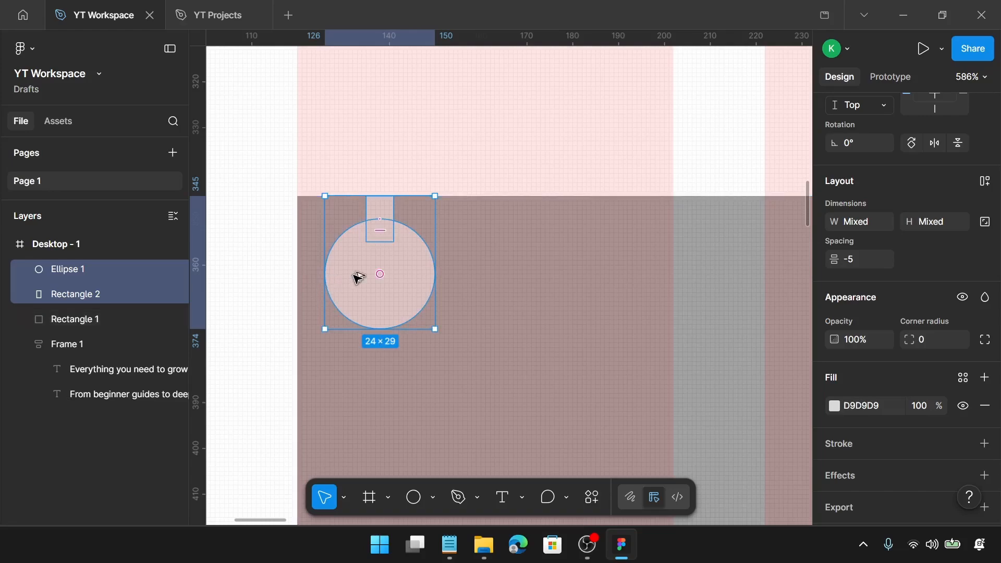
{"action": "left_click_drag", "start_coordinate": [357, 278], "coordinate": [500, 274]}
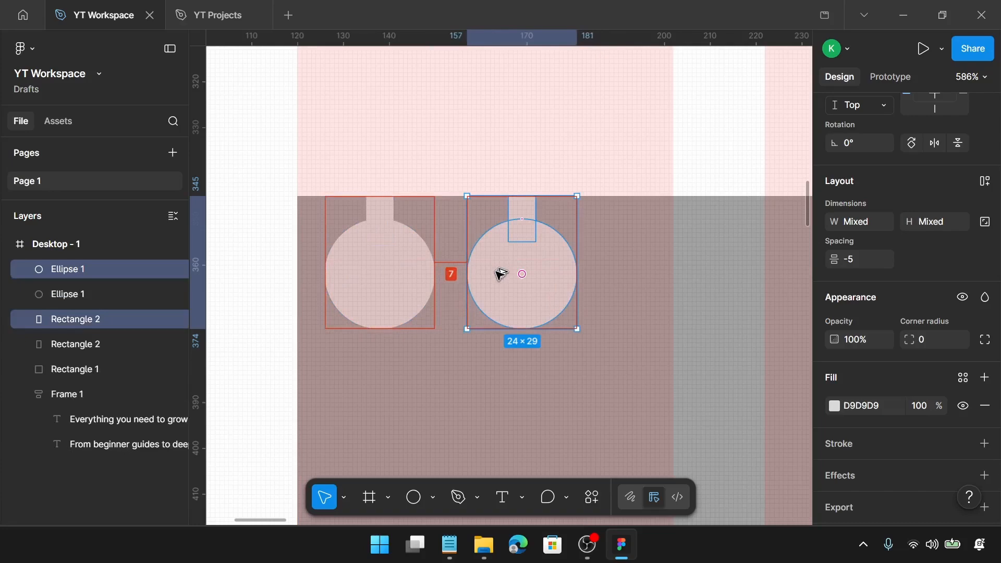
{"action": "scroll", "coordinate": [498, 274], "scroll_direction": "right", "scroll_amount": 5}
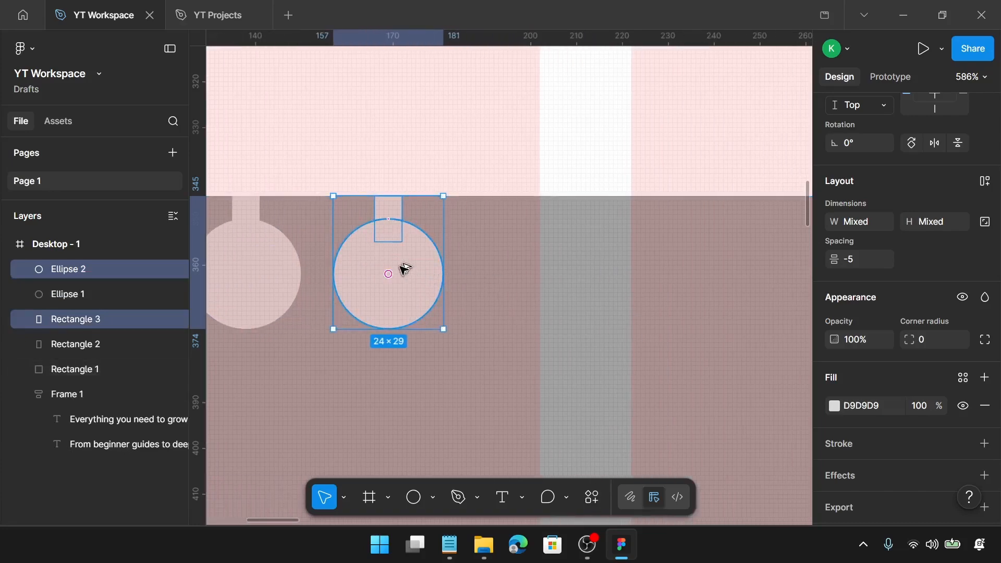
{"action": "left_click_drag", "start_coordinate": [405, 269], "coordinate": [542, 261]}
{"action": "scroll", "coordinate": [537, 263], "scroll_direction": "right", "scroll_amount": 9}
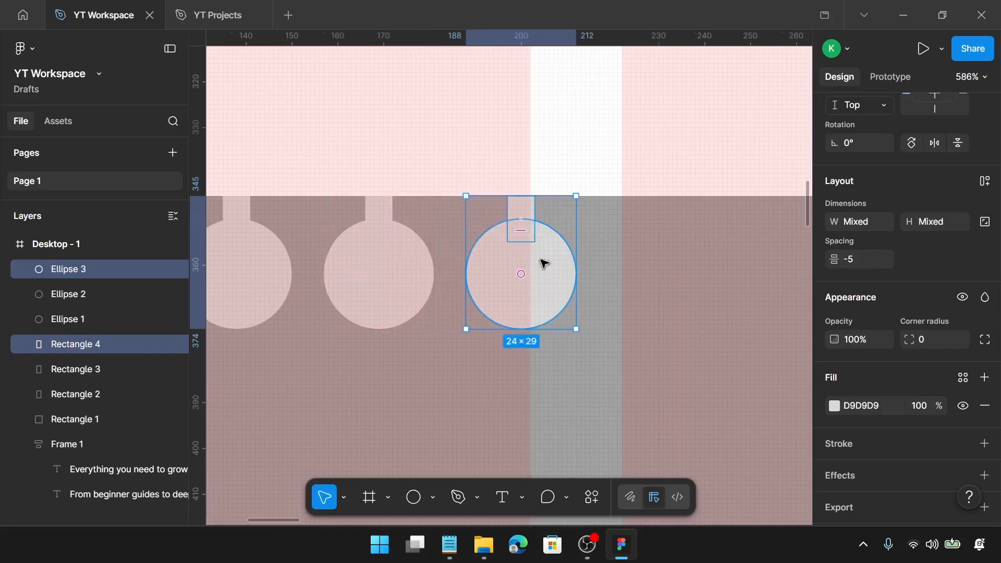
{"action": "scroll", "coordinate": [308, 257], "scroll_direction": "left", "scroll_amount": 1}
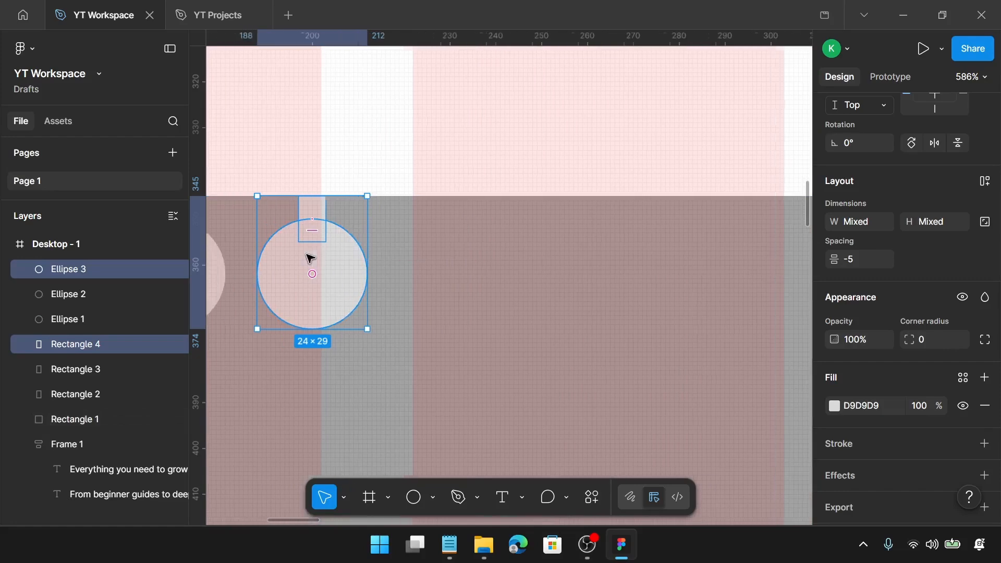
{"action": "left_click_drag", "start_coordinate": [328, 257], "coordinate": [610, 263]}
{"action": "scroll", "coordinate": [610, 263], "scroll_direction": "right", "scroll_amount": 4}
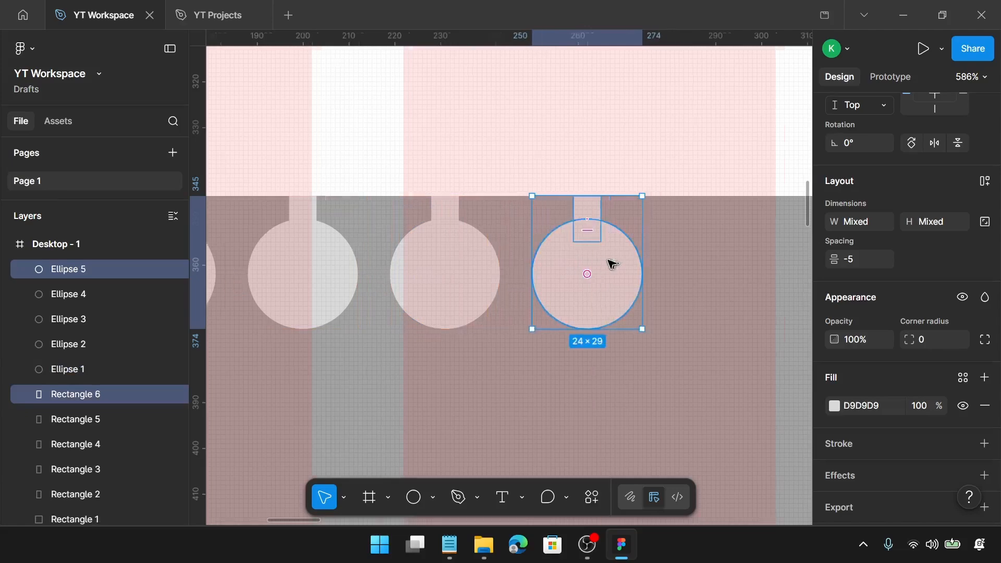
Continue duplicating the rectangle-and-circle pair along the large rectangle's top edge up to its right end
{"action": "left_click_drag", "start_coordinate": [504, 280], "coordinate": [641, 281]}
{"action": "scroll", "coordinate": [636, 288], "scroll_direction": "right", "scroll_amount": 5}
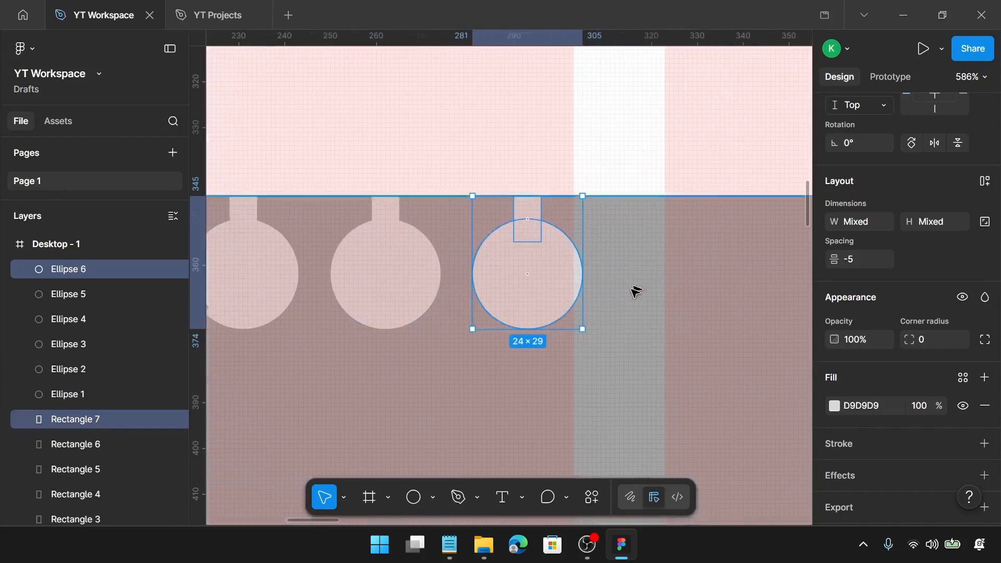
{"action": "left_click_drag", "start_coordinate": [507, 273], "coordinate": [648, 264]}
{"action": "scroll", "coordinate": [648, 263], "scroll_direction": "right", "scroll_amount": 5}
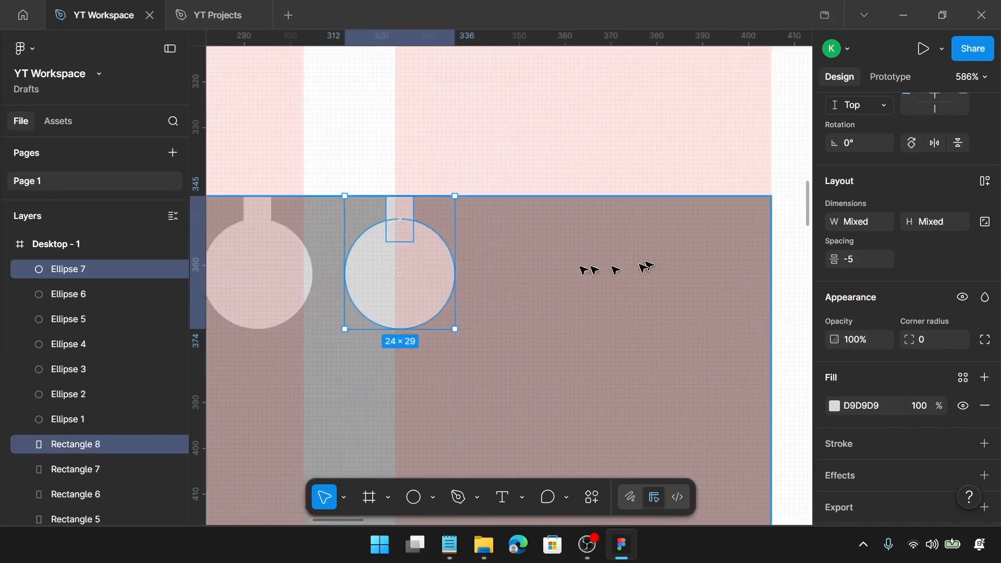
{"action": "left_click_drag", "start_coordinate": [420, 268], "coordinate": [690, 264]}
{"action": "scroll", "coordinate": [688, 264], "scroll_direction": "down", "scroll_amount": 5}
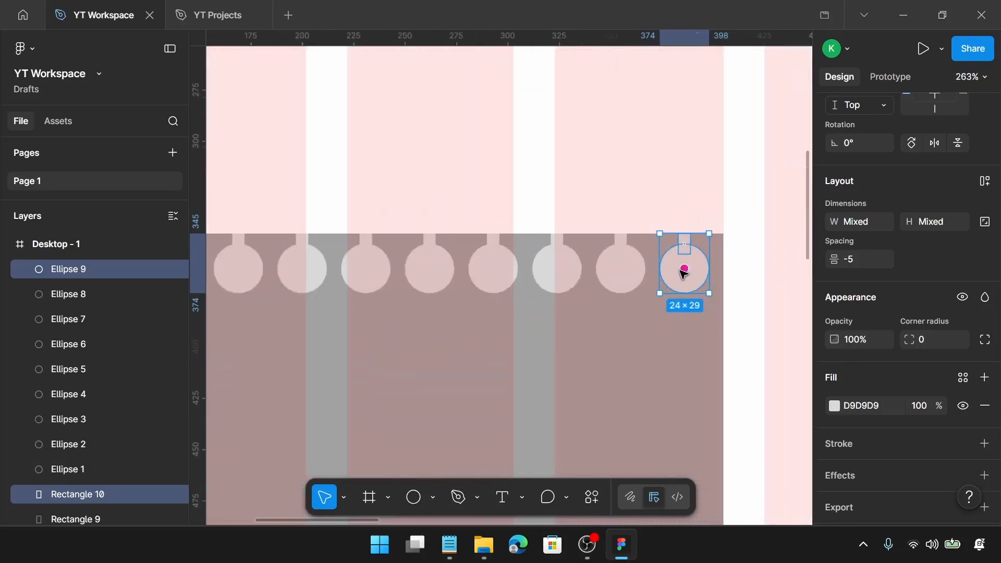
Select the large rectangle with all small rectangles and circles and combine them with Subtract
{"action": "left_click", "coordinate": [550, 230]}
{"action": "scroll", "coordinate": [549, 229], "scroll_direction": "down", "scroll_amount": 3}
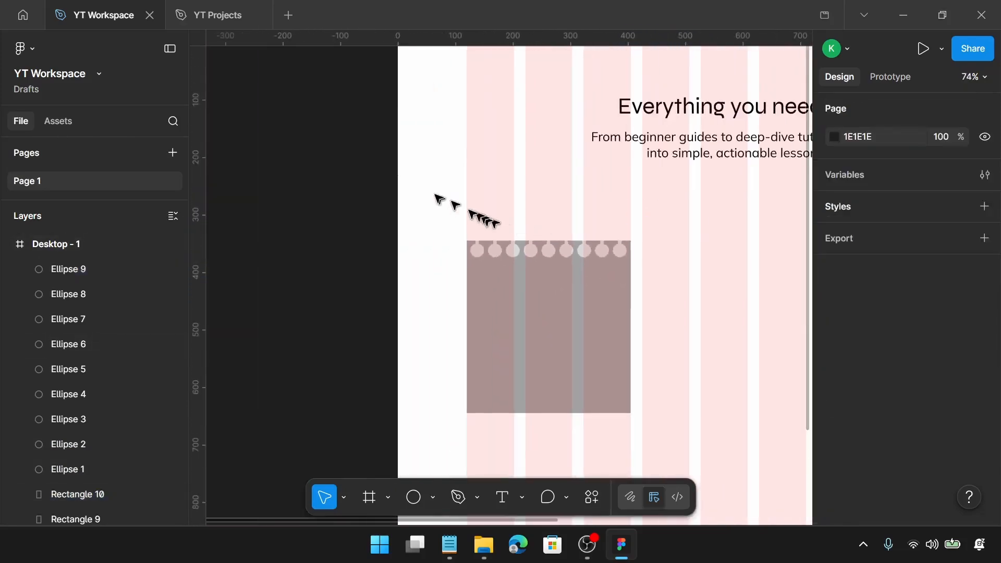
{"action": "left_click_drag", "start_coordinate": [429, 193], "coordinate": [683, 286]}
{"action": "scroll", "coordinate": [573, 287], "scroll_direction": "down", "scroll_amount": 3}
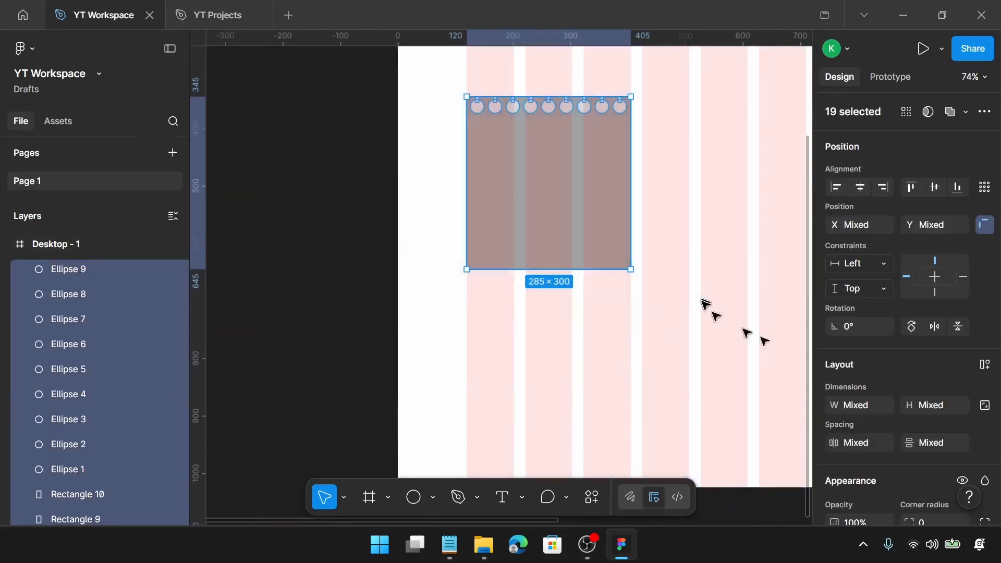
{"action": "left_click", "coordinate": [965, 112]}
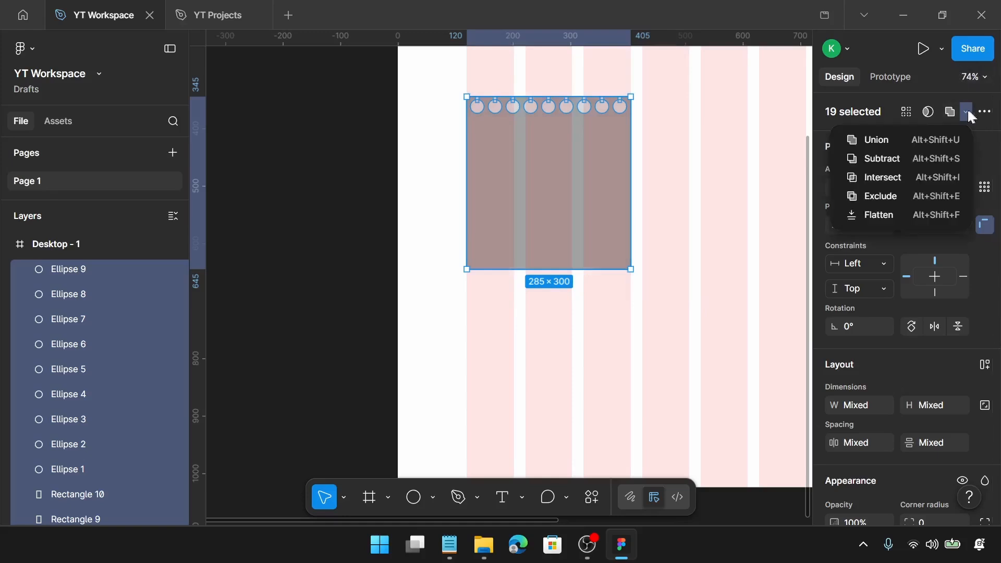
{"action": "left_click", "coordinate": [890, 158]}
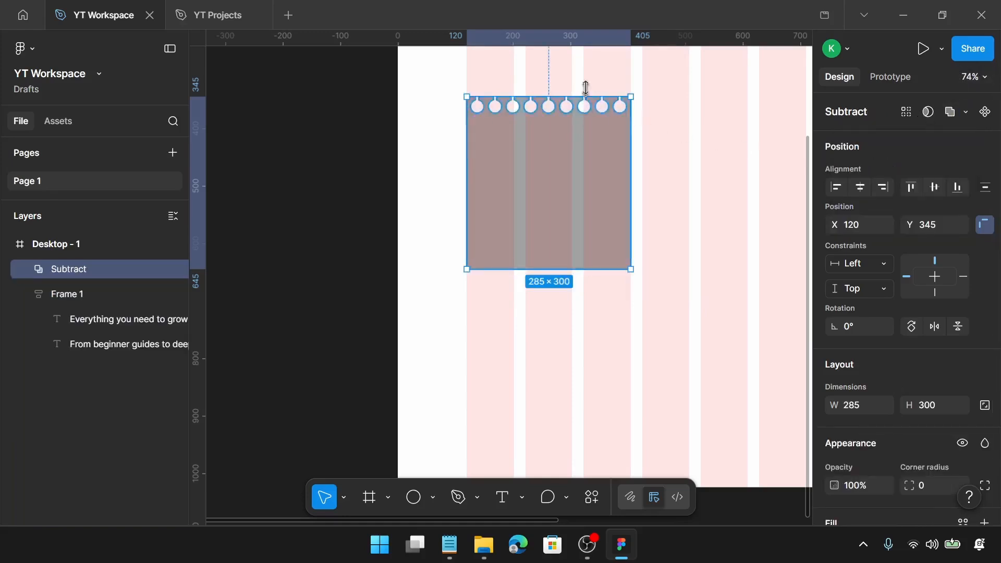
Set the subtracted shape's fill colour to FFE082
{"action": "scroll", "coordinate": [886, 281], "scroll_direction": "down", "scroll_amount": 3}
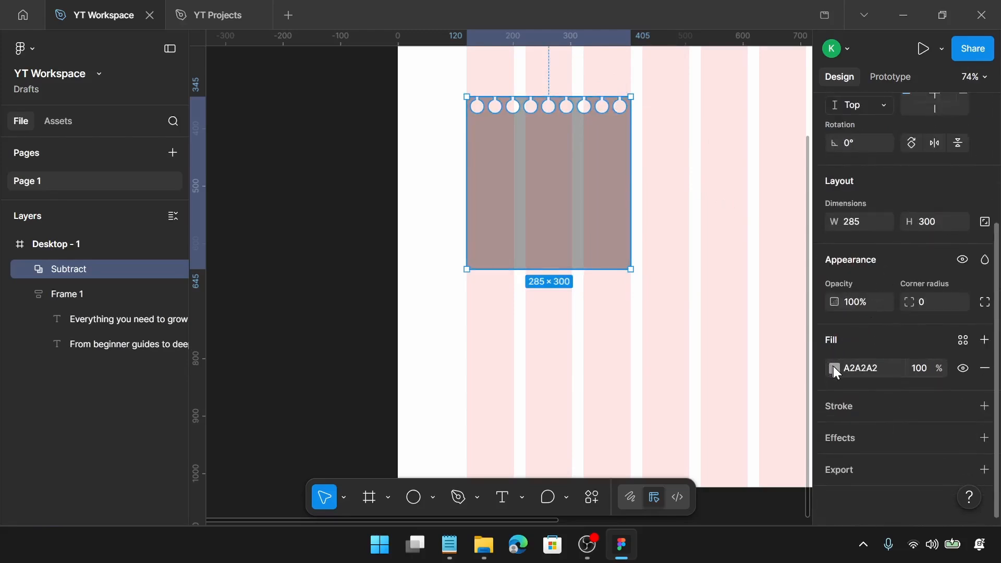
{"action": "left_click", "coordinate": [834, 369]}
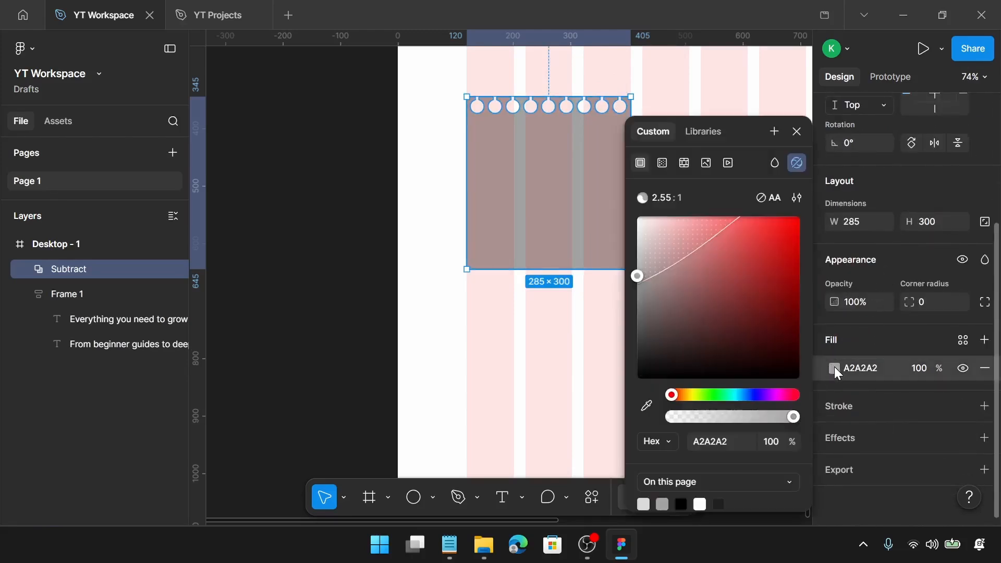
{"action": "left_click", "coordinate": [878, 368]}
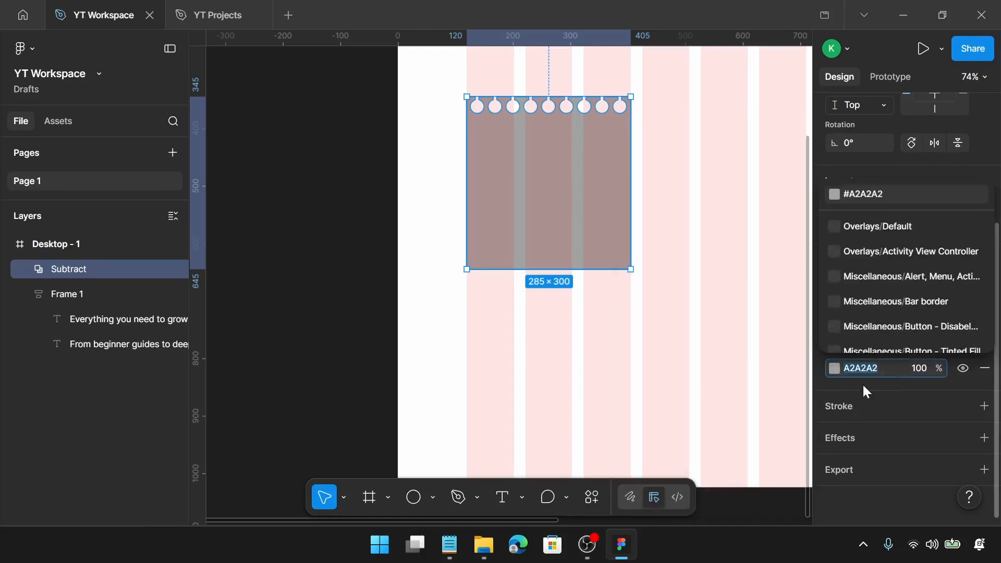
{"action": "type", "text": "ffe"}
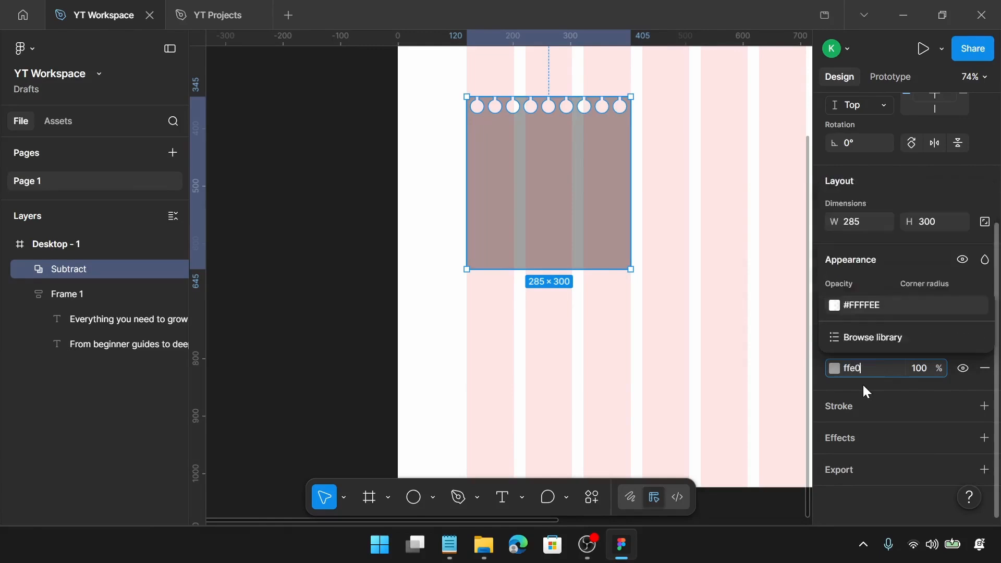
{"action": "type", "text": "082"}
{"action": "key", "text": "Return"}
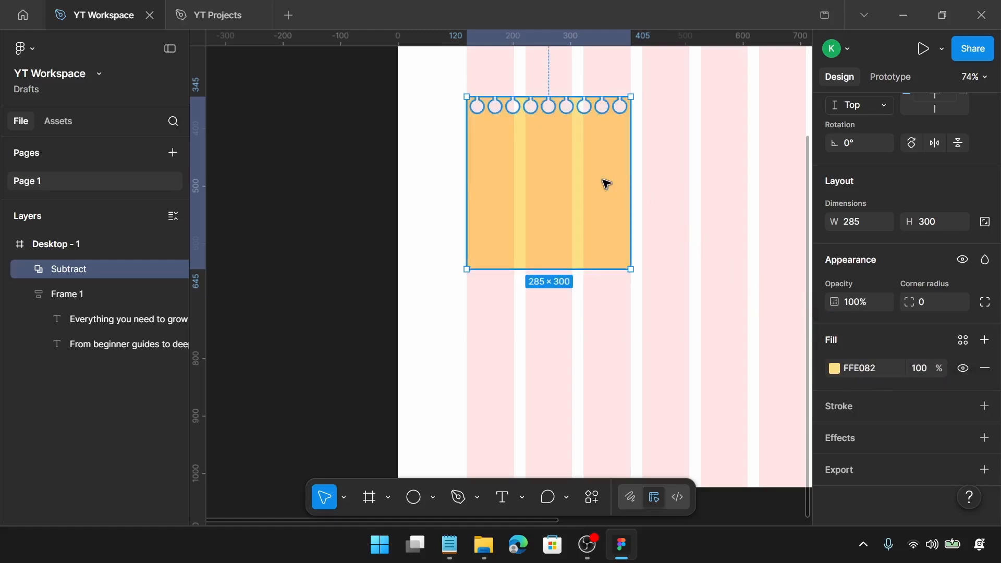
Duplicate the subtracted shape and set the lower copy's fill colour to 9A9A9A
{"action": "key", "text": "ctrl+d"}
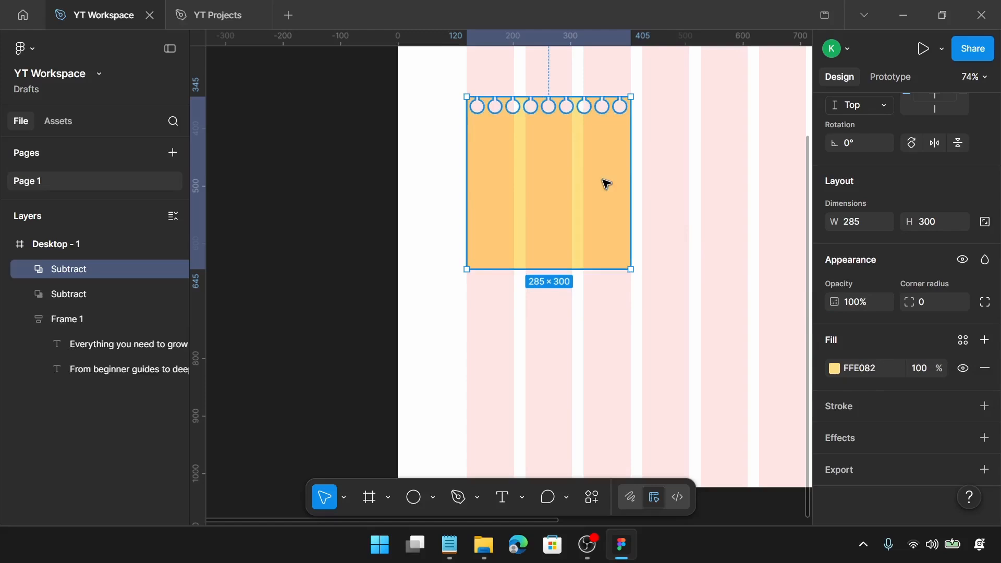
{"action": "left_click", "coordinate": [113, 295]}
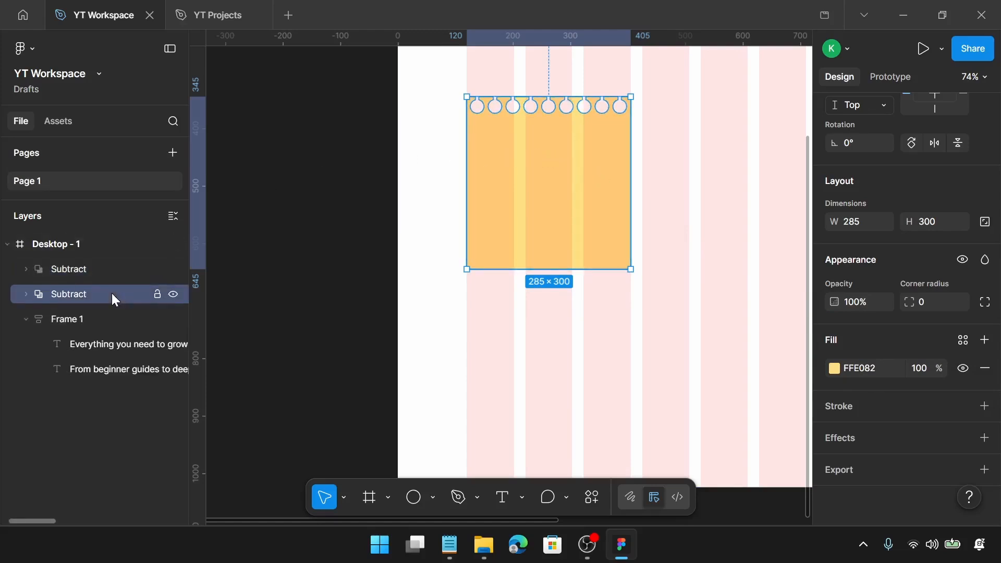
{"action": "left_click", "coordinate": [869, 368]}
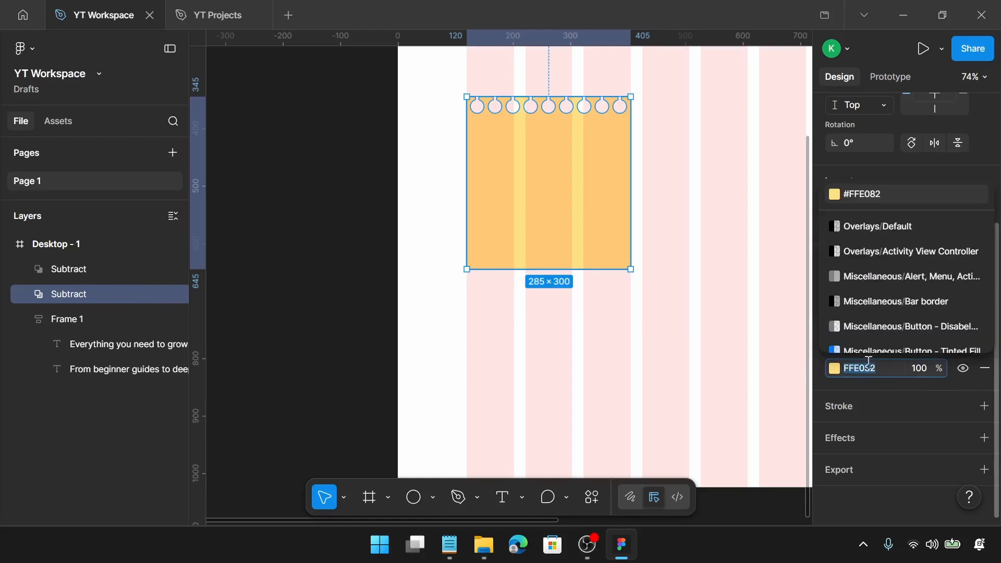
{"action": "type", "text": "9a9a9a"}
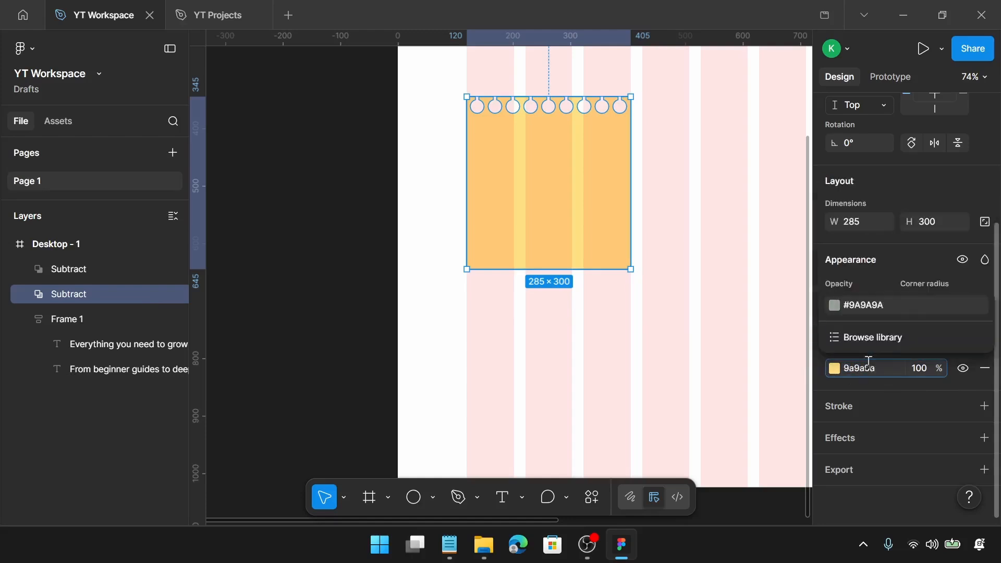
{"action": "key", "text": "Return"}
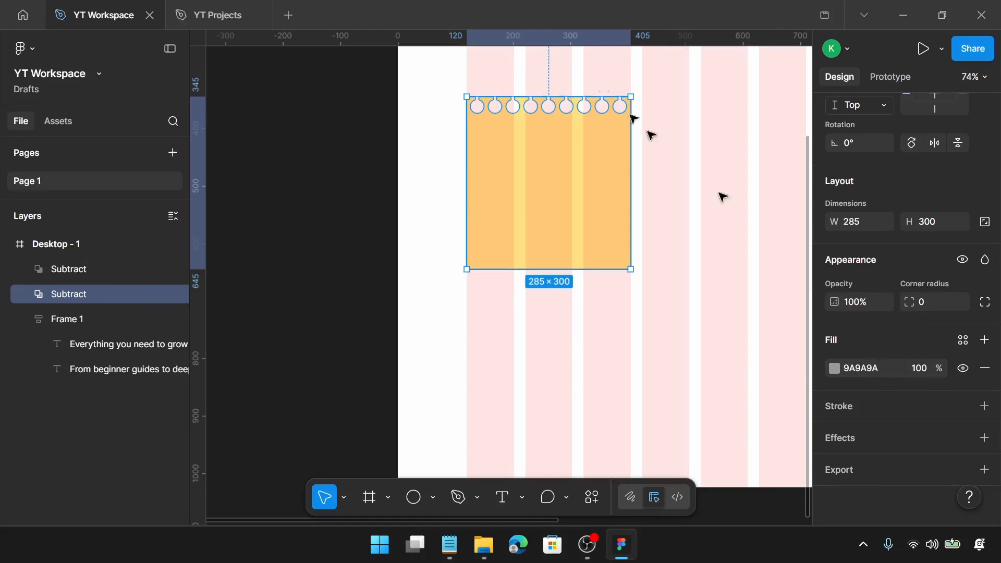
Nudge the grey copy 2 px right and 2 px down to form a shadow behind the card
{"action": "scroll", "coordinate": [573, 99], "scroll_direction": "up", "scroll_amount": 3}
{"action": "scroll", "coordinate": [573, 99], "scroll_direction": "up", "scroll_amount": 2}
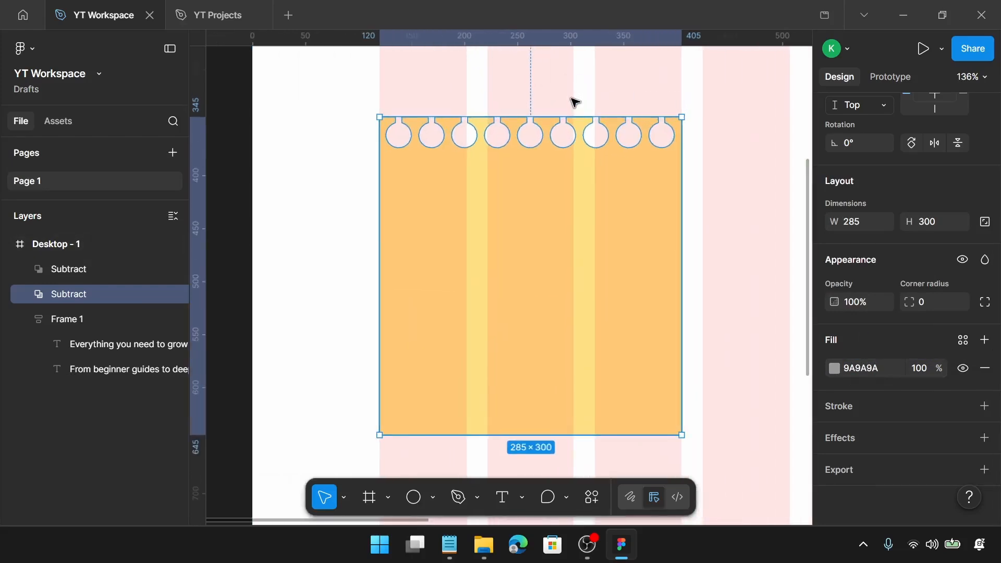
{"action": "key", "text": "Right"}
{"action": "key", "text": "Right"}
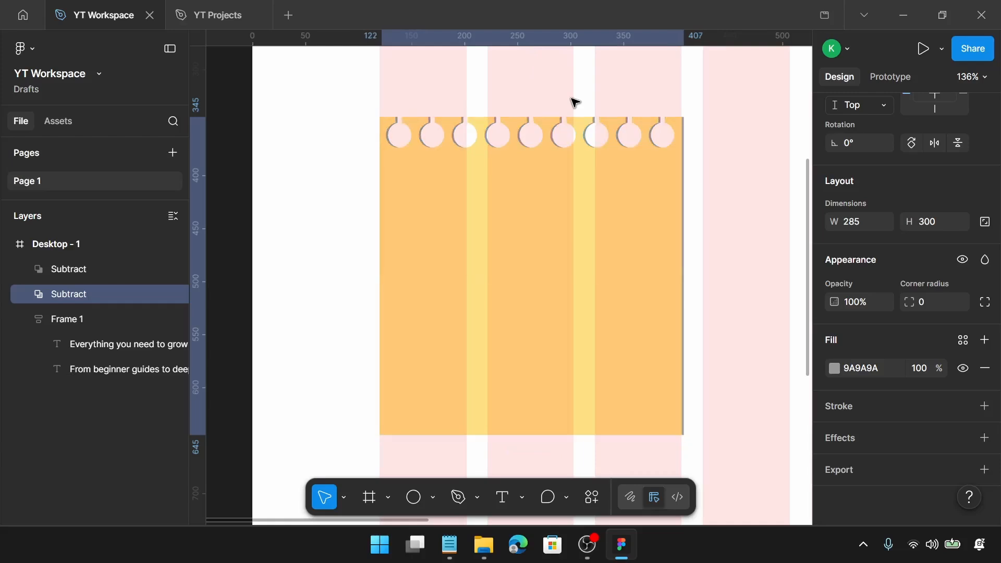
{"action": "key", "text": "Down"}
{"action": "key", "text": "Down"}
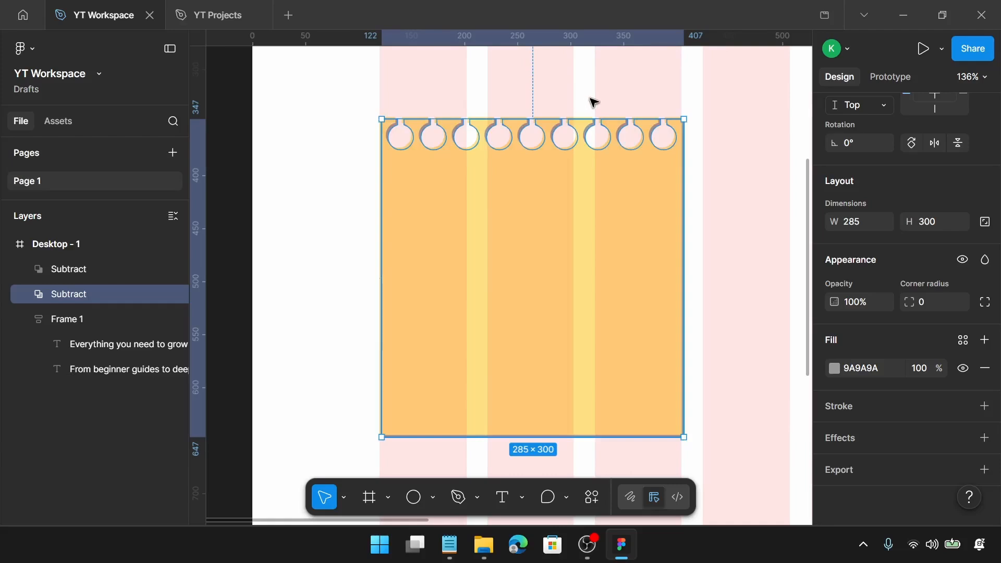
Add a stroke coloured 5C3D00 to the yellow card shape
{"action": "left_click", "coordinate": [605, 187]}
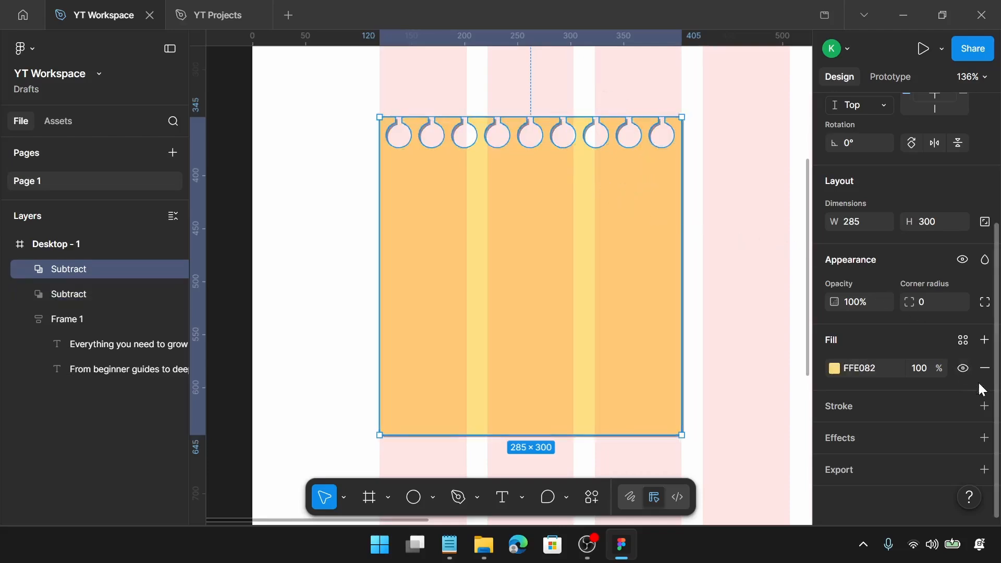
{"action": "left_click", "coordinate": [984, 407]}
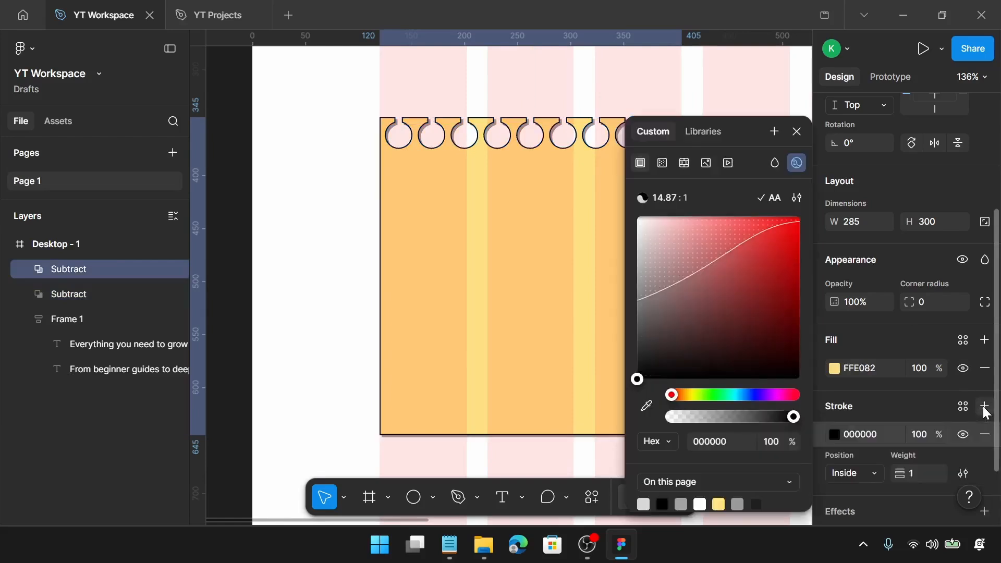
{"action": "left_click", "coordinate": [866, 430]}
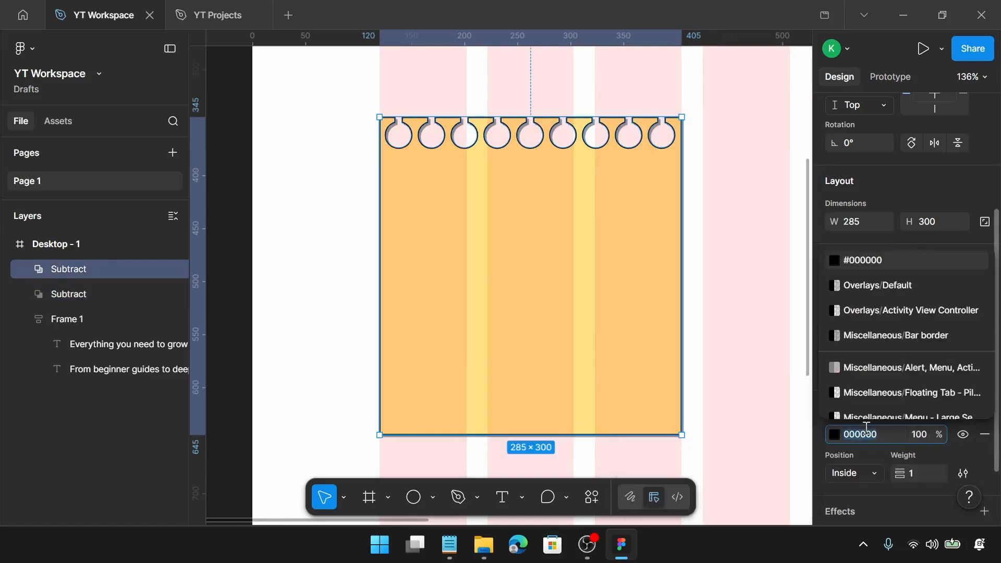
{"action": "type", "text": "5c"}
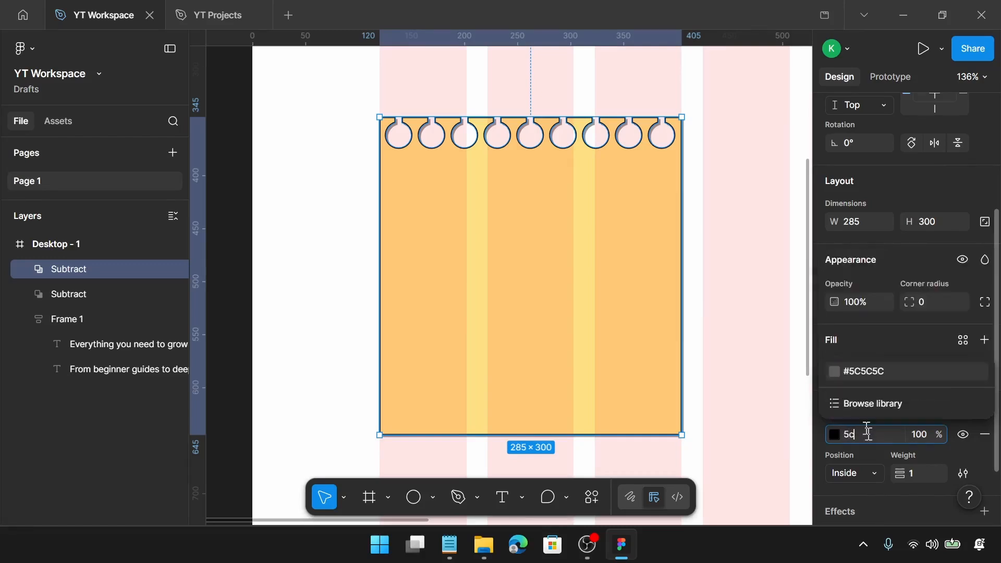
{"action": "type", "text": "3c00"}
{"action": "key", "text": "Return"}
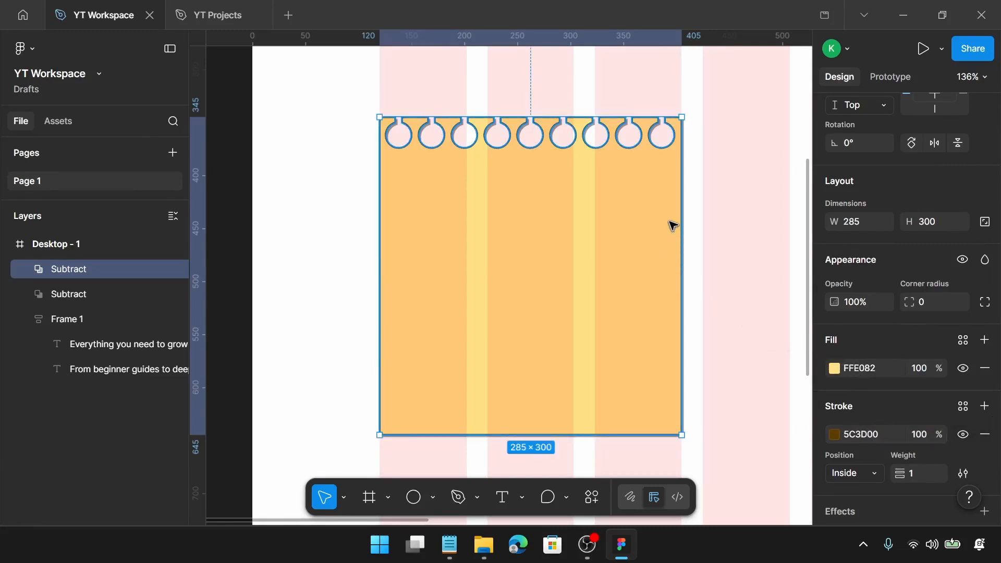
Switch to Notepad, select the line GETTING STARTED in the notes file, and return to Figma
{"action": "left_click", "coordinate": [449, 544]}
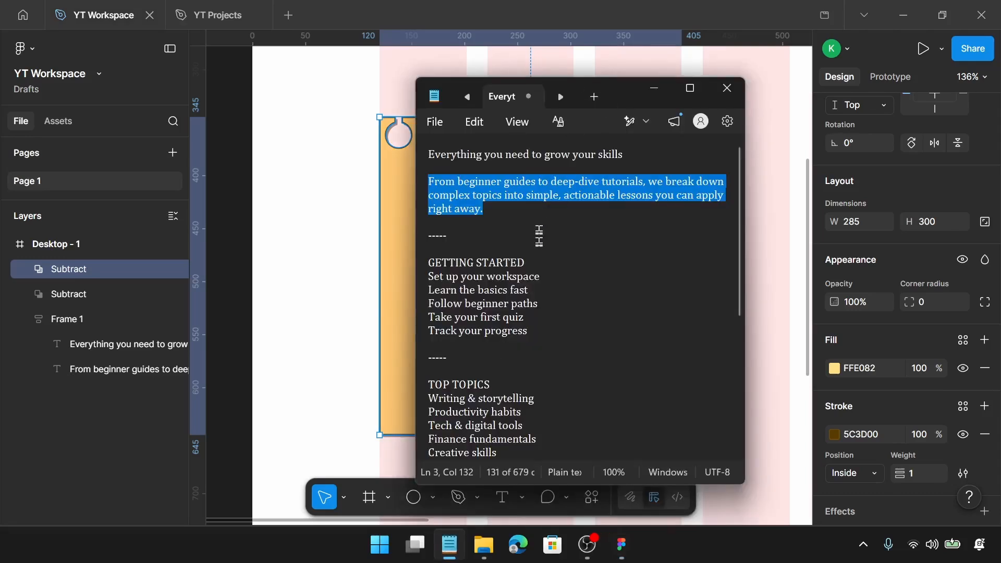
{"action": "left_click_drag", "start_coordinate": [541, 263], "coordinate": [426, 263]}
{"action": "key", "text": "ctrl+c"}
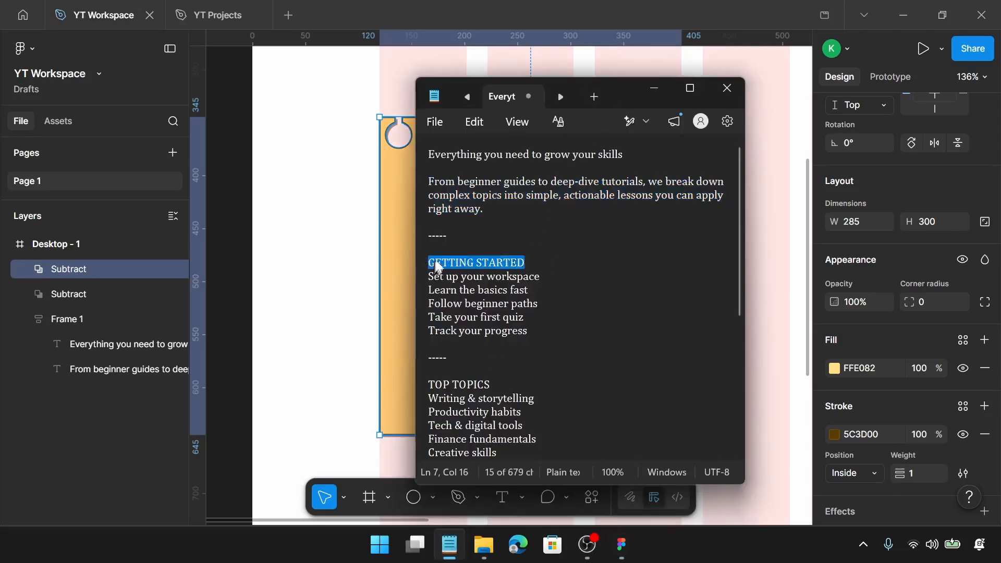
{"action": "left_click", "coordinate": [654, 87]}
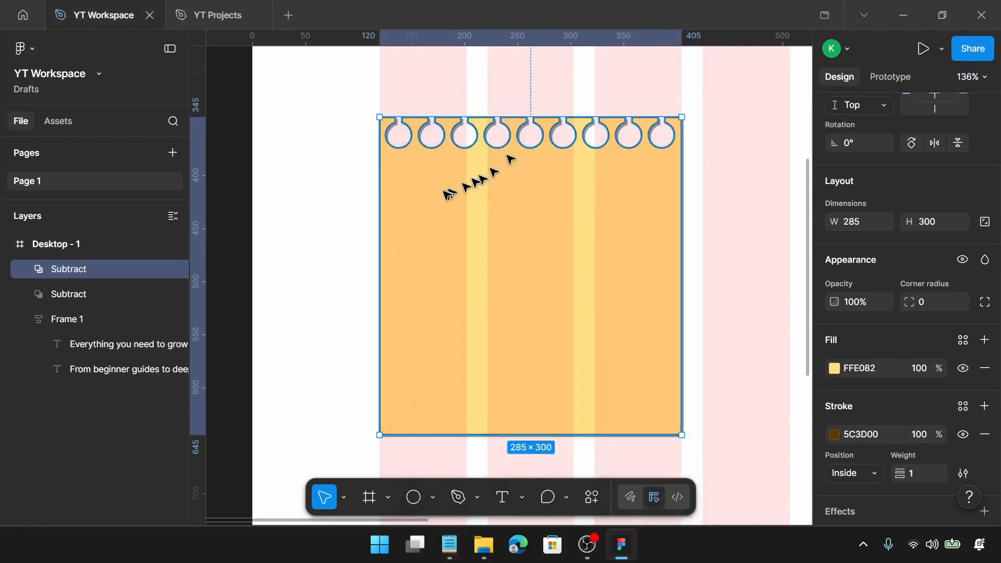
Paste GETTING STARTED as a text layer on the card and move it near the top, starting at about X 138
{"action": "key", "text": "t"}
{"action": "left_click", "coordinate": [425, 183]}
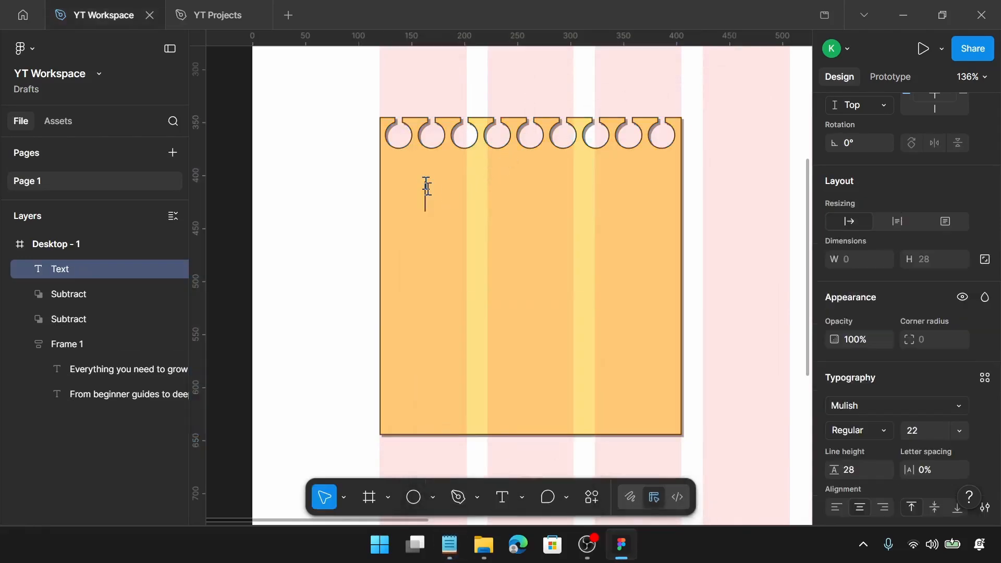
{"action": "key", "text": "ctrl+v"}
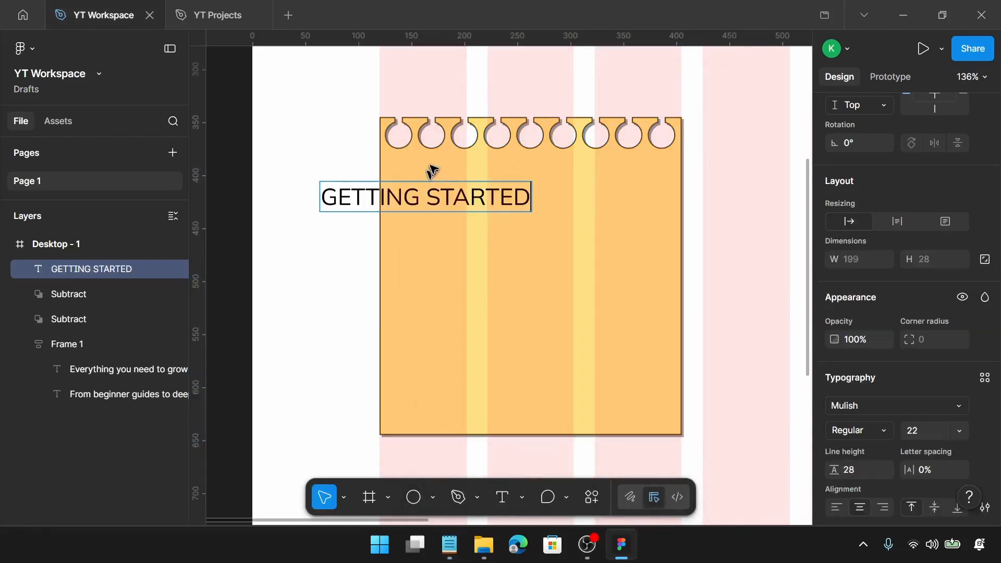
{"action": "key", "text": "Escape"}
{"action": "left_click_drag", "start_coordinate": [439, 192], "coordinate": [517, 180]}
{"action": "scroll", "coordinate": [876, 360], "scroll_direction": "down", "scroll_amount": 4}
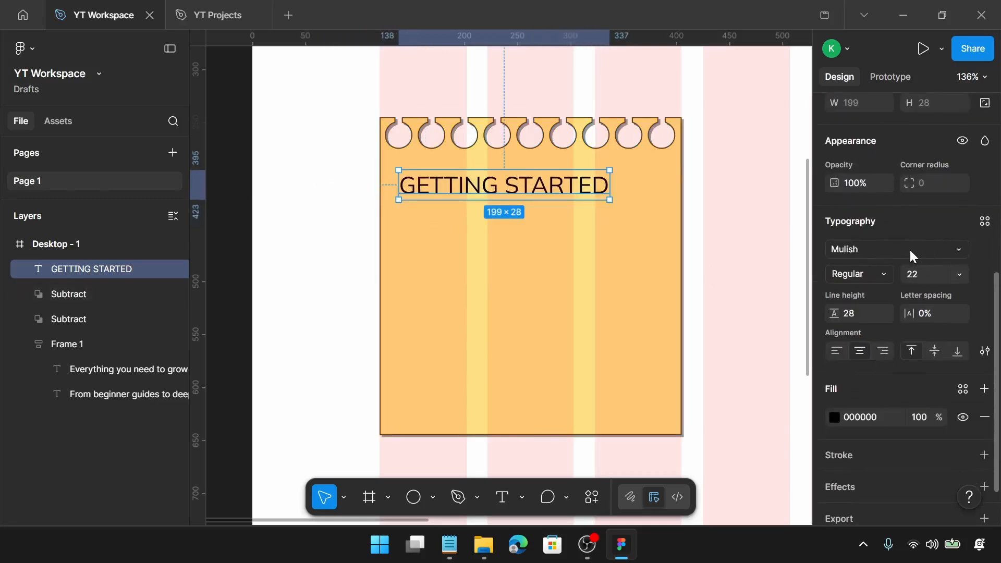
Set the GETTING STARTED text's font to Syne with Medium weight
{"action": "left_click", "coordinate": [911, 254]}
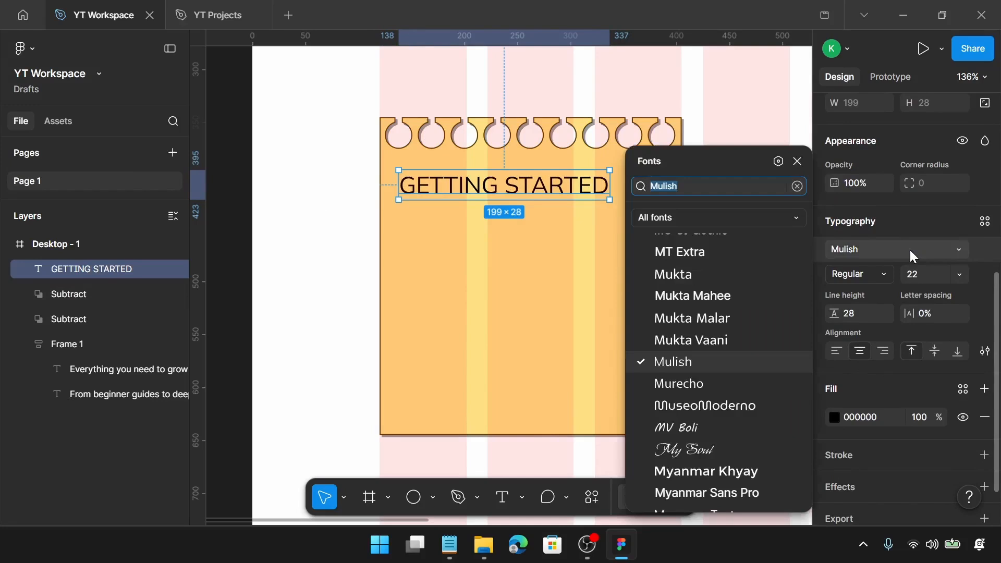
{"action": "type", "text": "sy"}
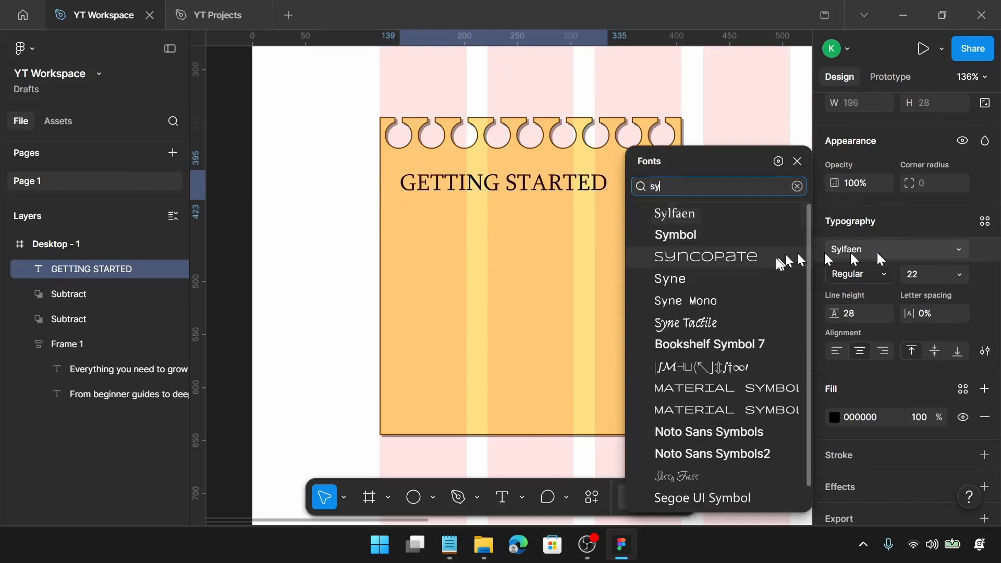
{"action": "left_click", "coordinate": [757, 277]}
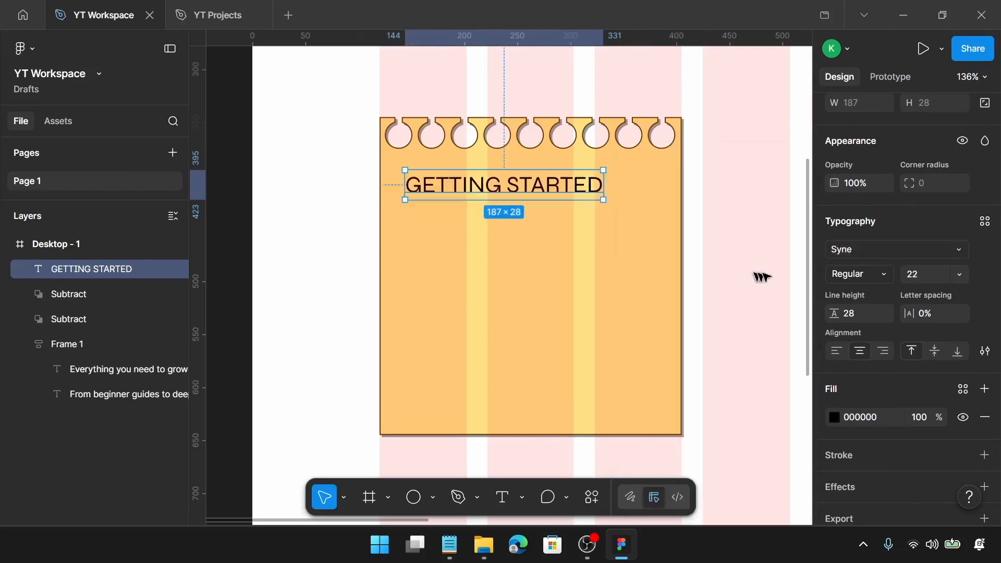
{"action": "left_click", "coordinate": [890, 275]}
{"action": "left_click", "coordinate": [885, 299]}
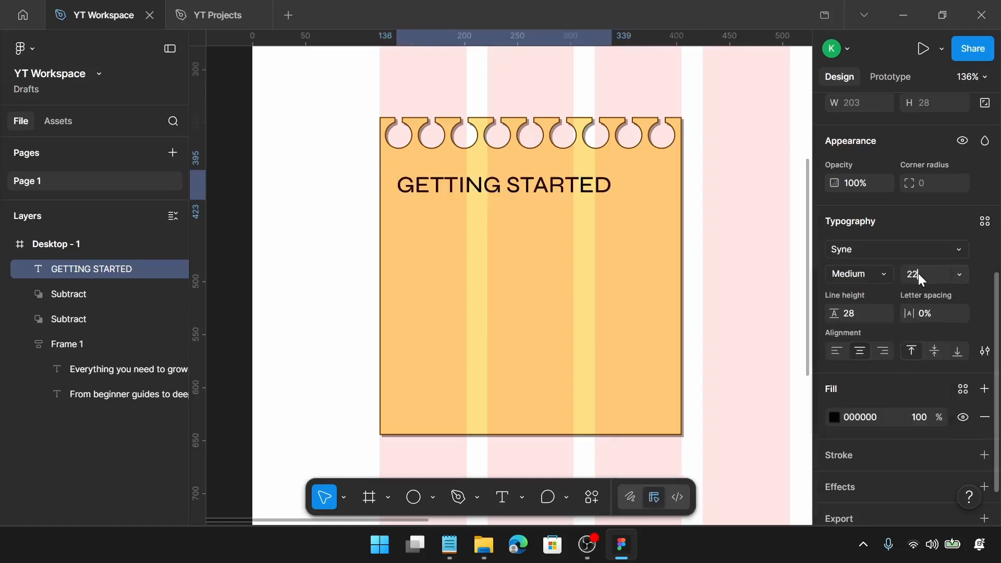
Set the GETTING STARTED text's font size to 20 and its line height to 26
{"action": "type", "text": "20"}
{"action": "key", "text": "Return"}
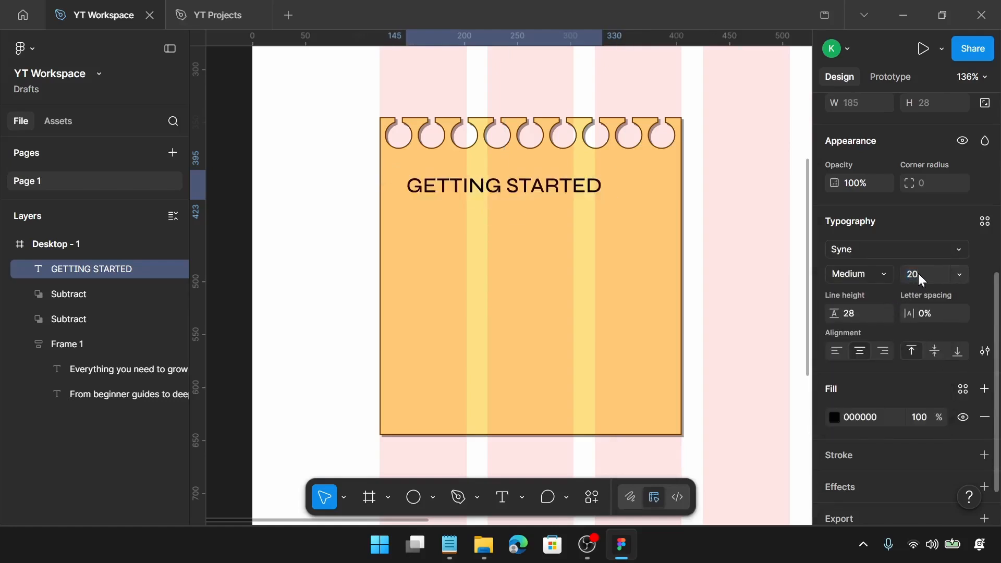
{"action": "left_click", "coordinate": [861, 314]}
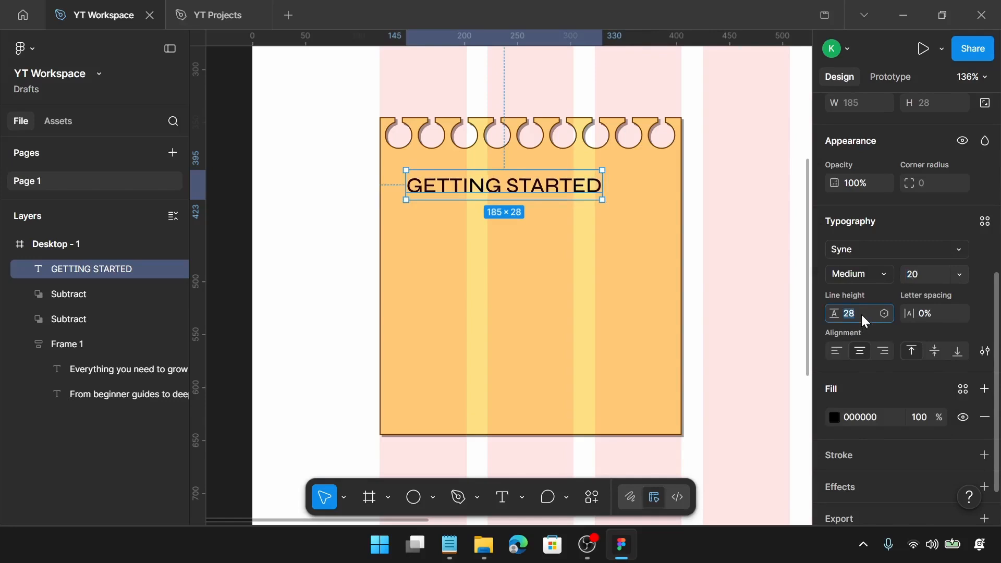
{"action": "type", "text": "26"}
{"action": "key", "text": "Return"}
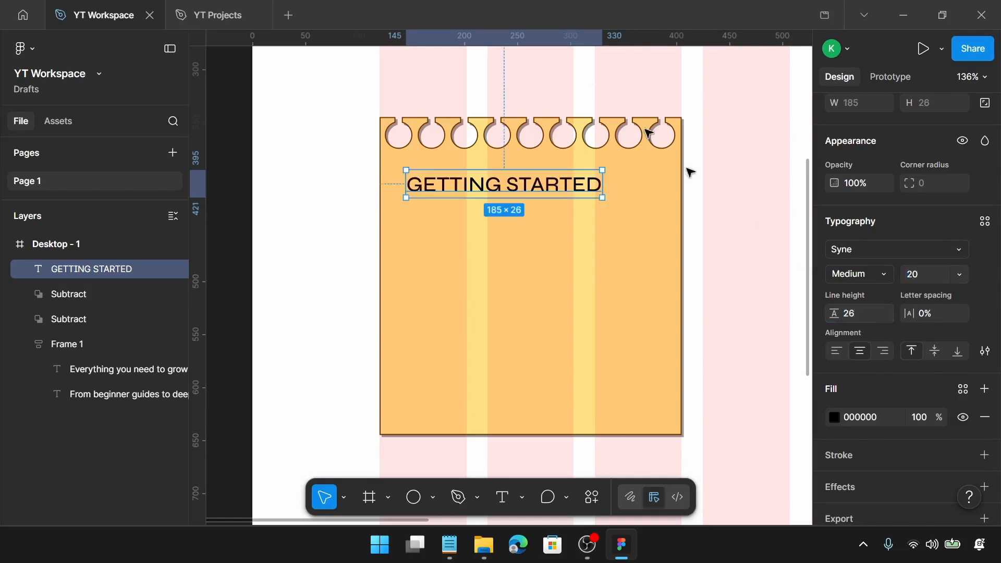
Move the GETTING STARTED text back to about X 138 and set its fill colour to 5C3D00
{"action": "scroll", "coordinate": [428, 229], "scroll_direction": "up", "scroll_amount": 1}
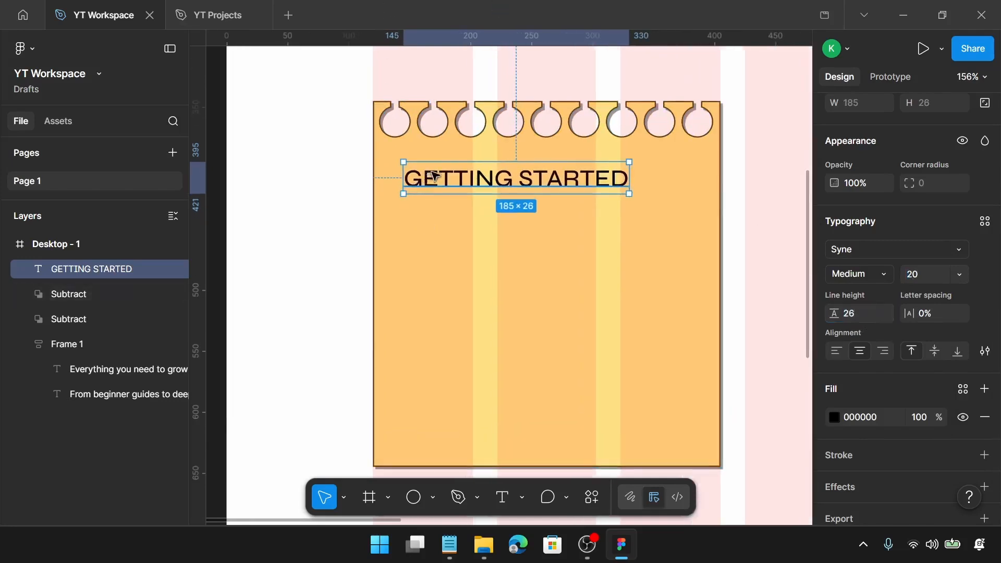
{"action": "left_click_drag", "start_coordinate": [433, 176], "coordinate": [427, 170]}
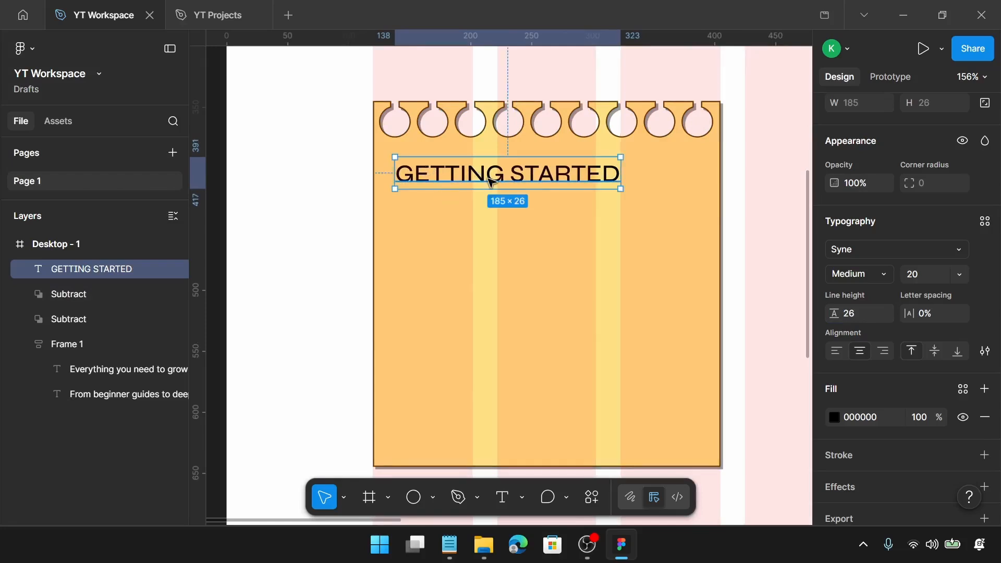
{"action": "left_click", "coordinate": [833, 416]}
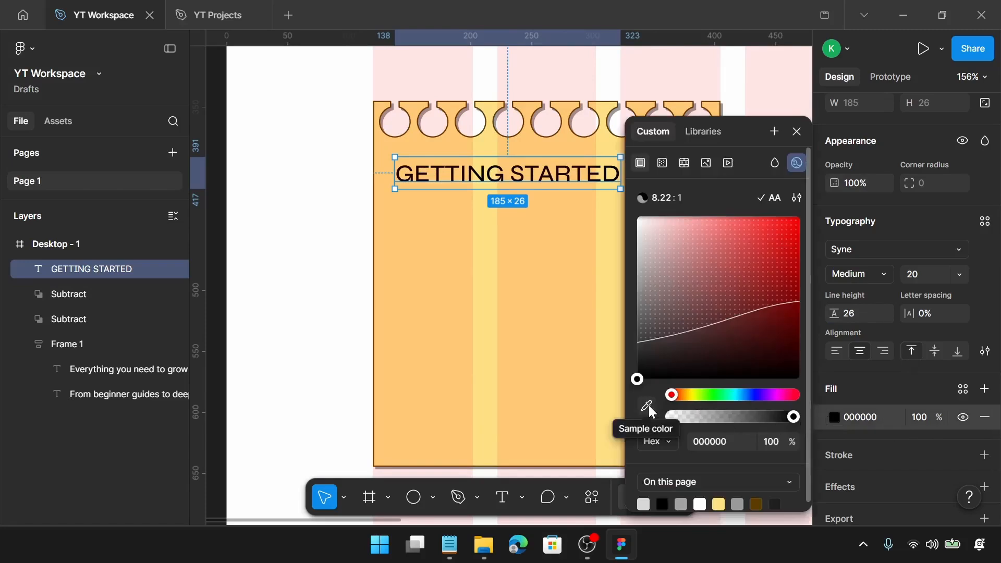
{"action": "left_click", "coordinate": [856, 417]}
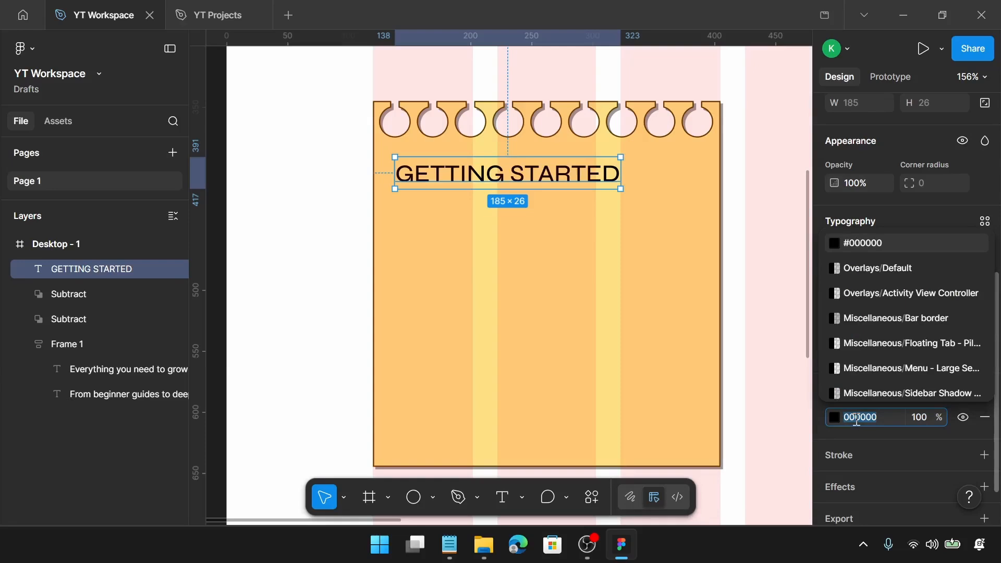
{"action": "type", "text": "5c"}
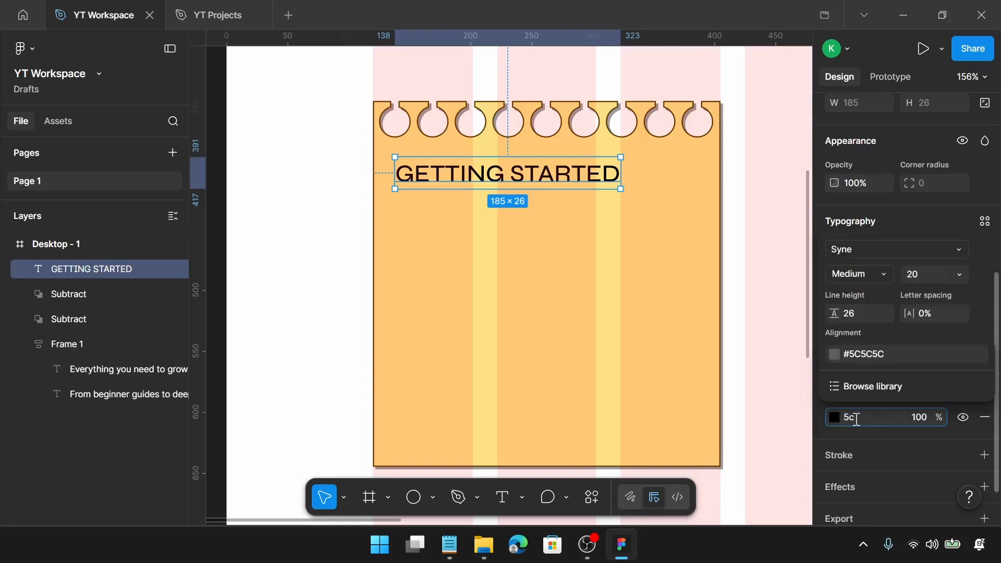
{"action": "type", "text": "3d00"}
{"action": "key", "text": "Return"}
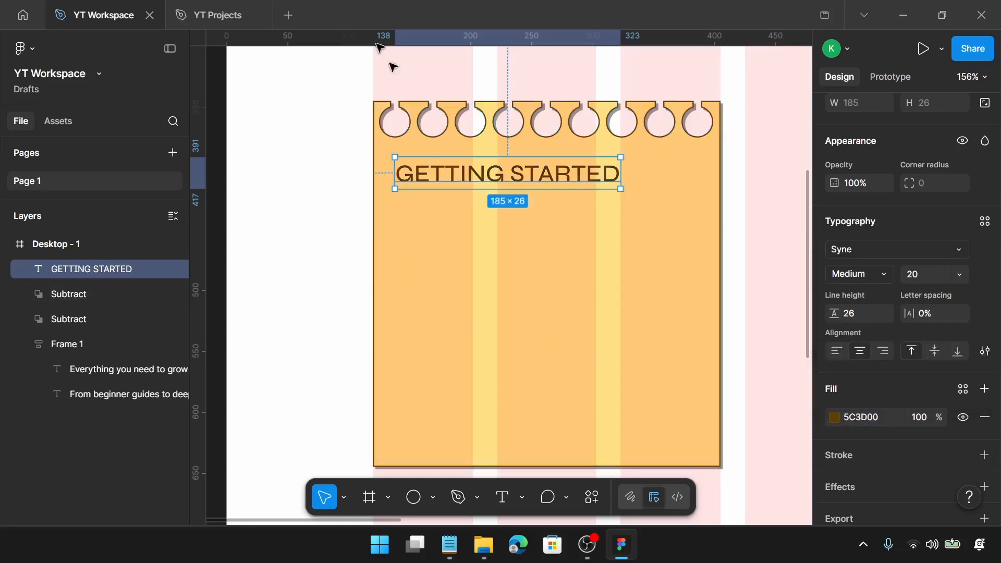
Nudge the GETTING STARTED text 3 px down and 2 px right, to about X 140
{"action": "scroll", "coordinate": [426, 185], "scroll_direction": "up", "scroll_amount": 3, "text": "ctrl"}
{"action": "key", "text": "alt"}
{"action": "scroll", "coordinate": [431, 176], "scroll_direction": "up", "scroll_amount": 1}
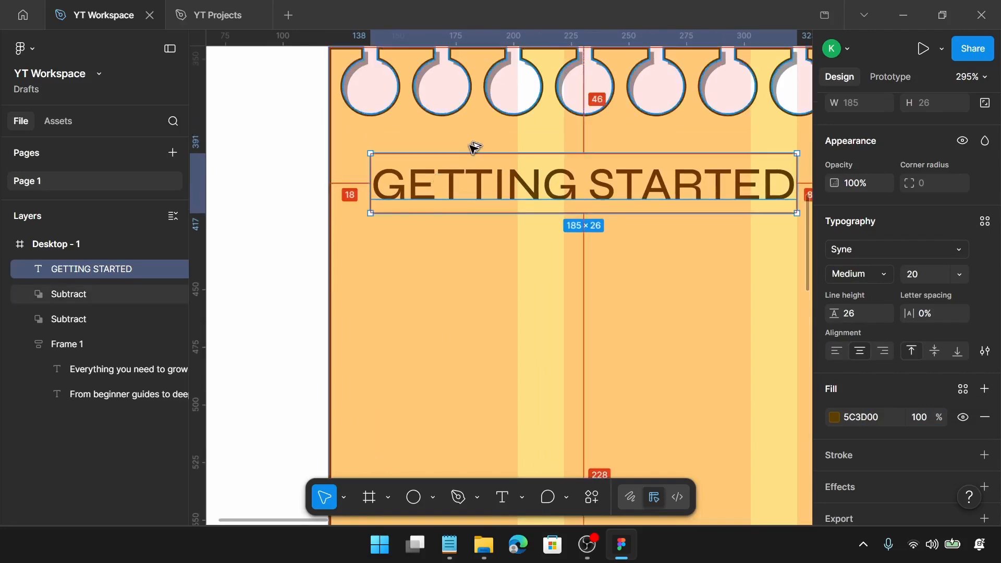
{"action": "scroll", "coordinate": [474, 147], "scroll_direction": "up", "scroll_amount": 1}
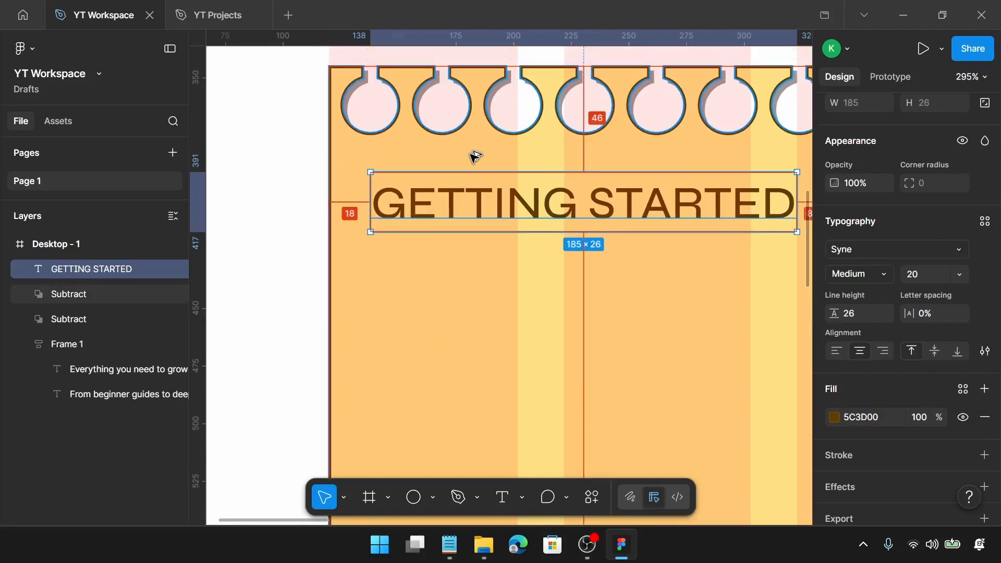
{"action": "key", "text": "Down"}
{"action": "key", "text": "Down"}
{"action": "key", "text": "Down"}
{"action": "key", "text": "Down"}
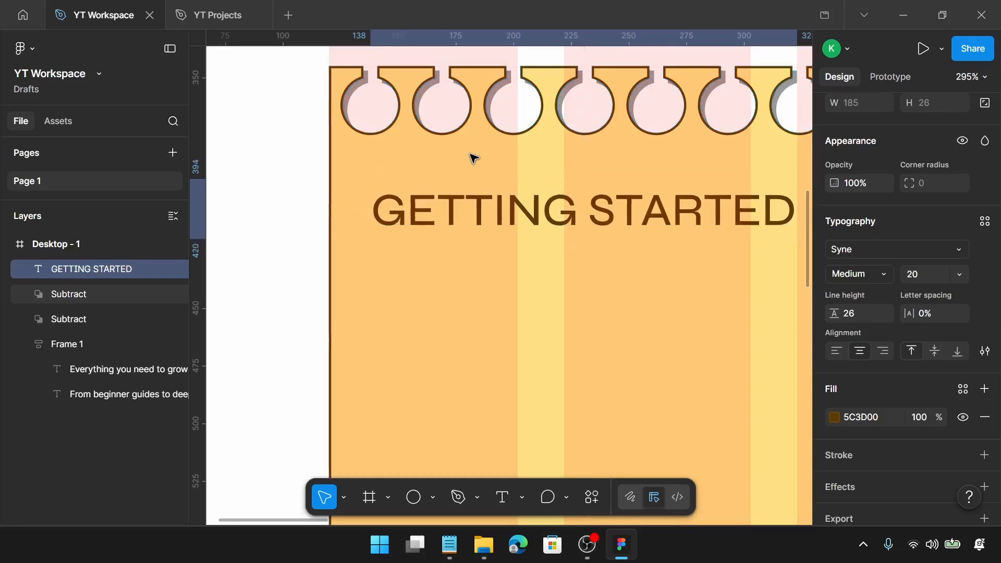
{"action": "key", "text": "Right"}
{"action": "key", "text": "Right"}
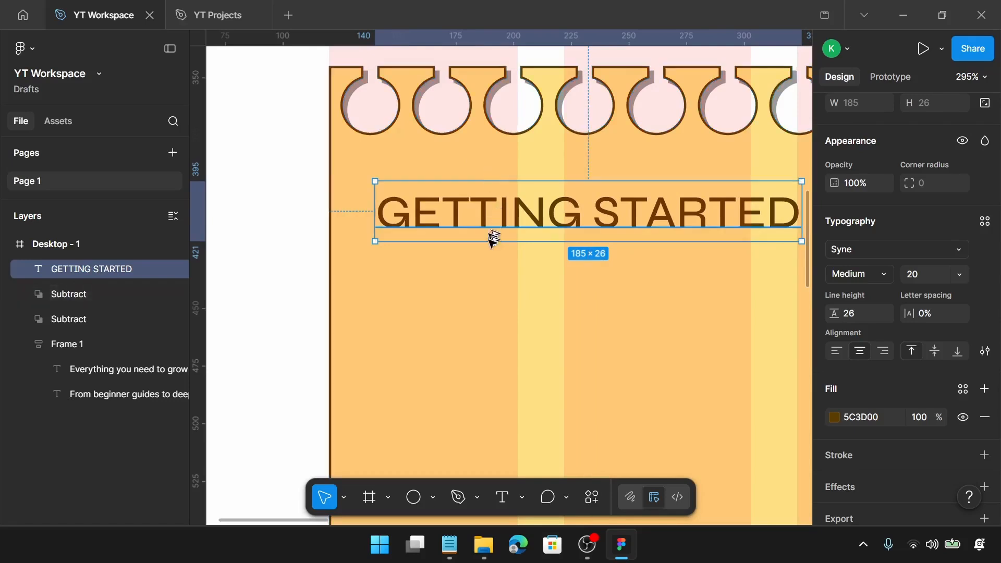
Duplicate the GETTING STARTED text below itself and set the vertical spacing between the two copies to 5
{"action": "left_click_drag", "start_coordinate": [492, 233], "coordinate": [495, 318], "text": "alt"}
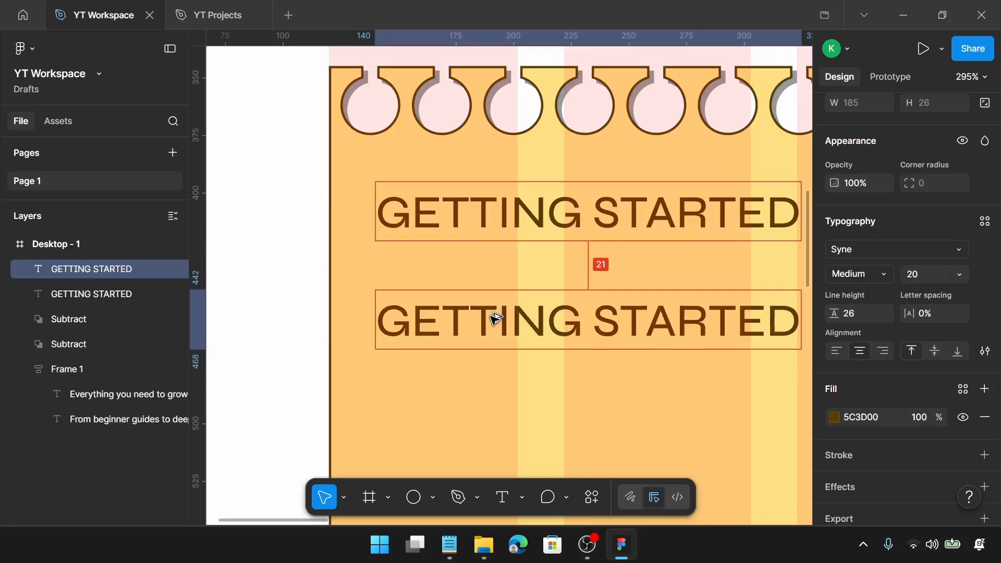
{"action": "left_click", "coordinate": [568, 237]}
{"action": "left_click", "coordinate": [570, 298], "text": "shift"}
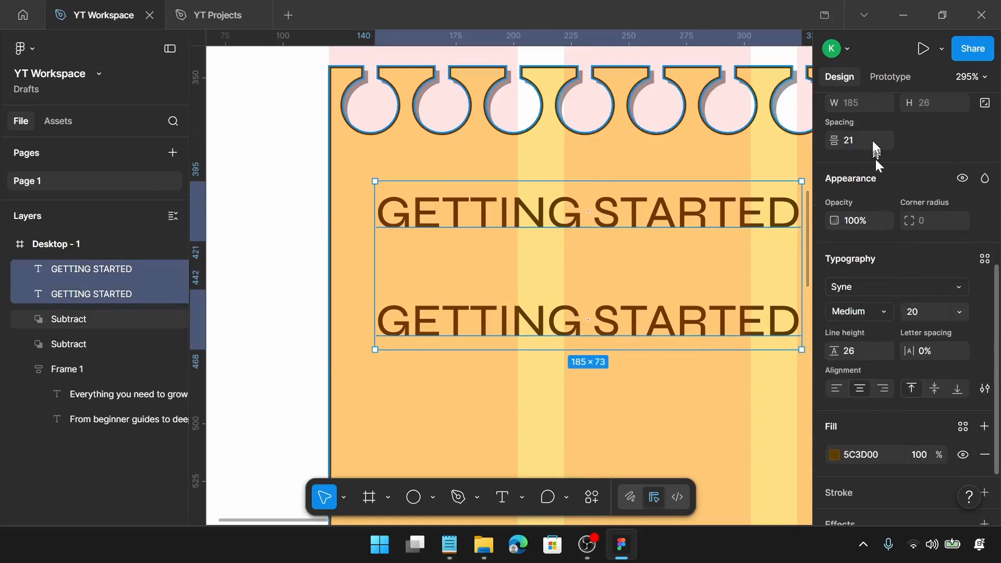
{"action": "type", "text": "5"}
{"action": "key", "text": "Return"}
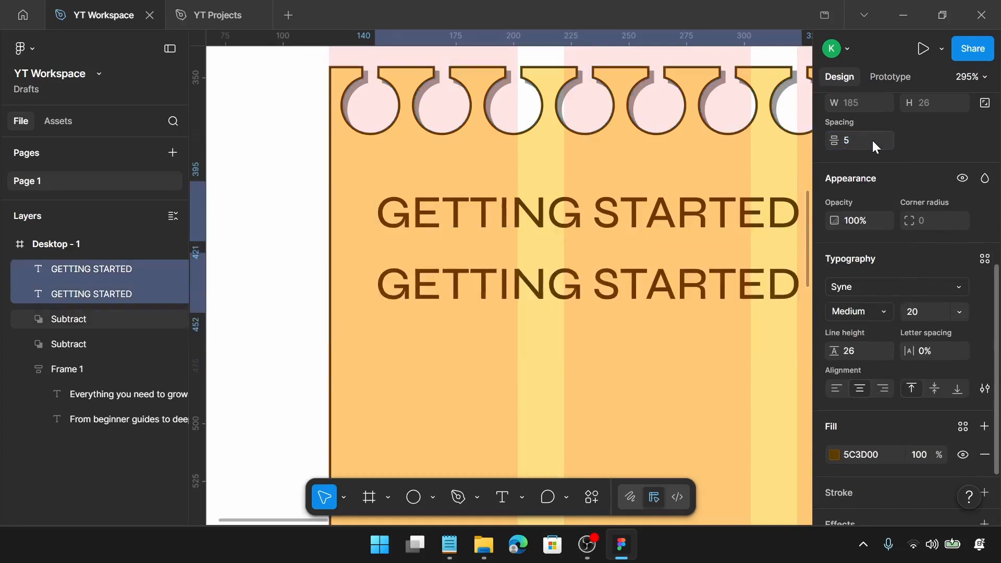
Change the duplicated text's font to Mulish
{"action": "left_click", "coordinate": [684, 307]}
{"action": "left_click", "coordinate": [862, 273]}
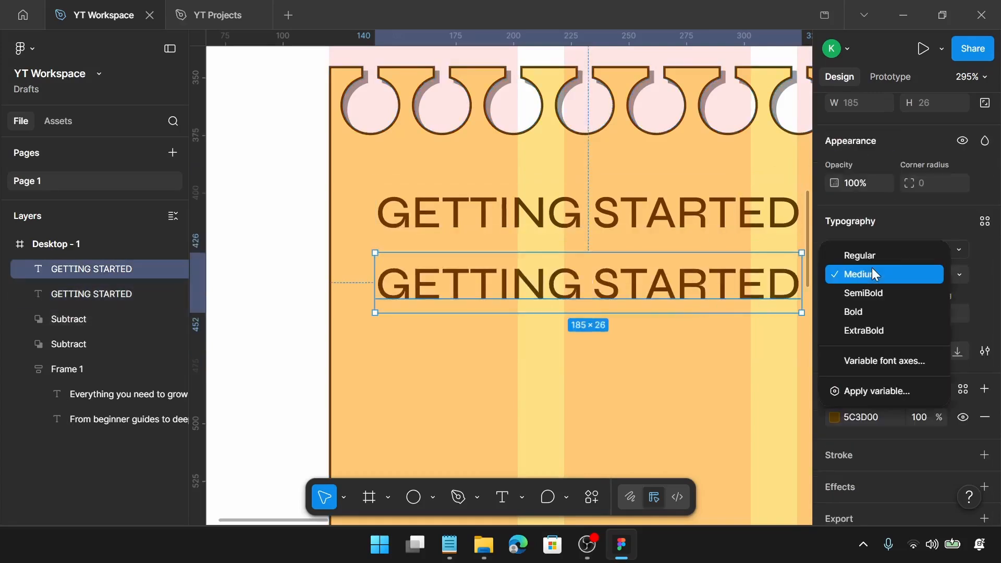
{"action": "left_click", "coordinate": [896, 273]}
{"action": "left_click", "coordinate": [961, 250]}
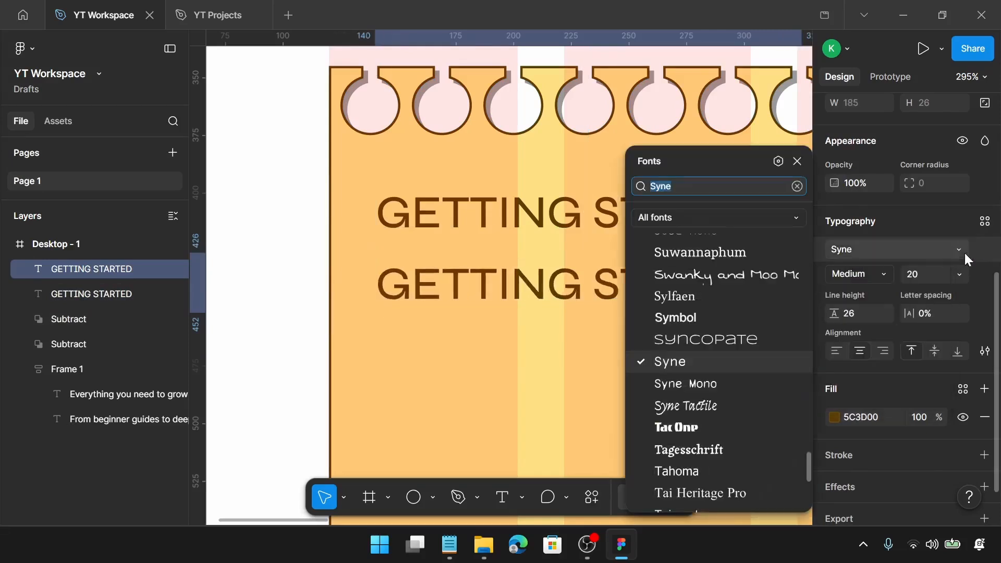
{"action": "type", "text": "m"}
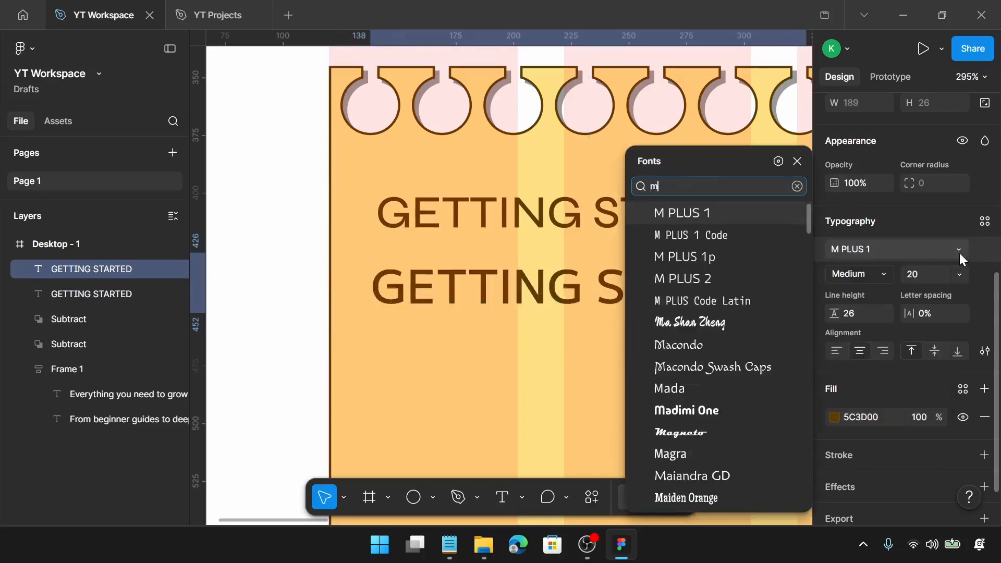
{"action": "type", "text": "uli"}
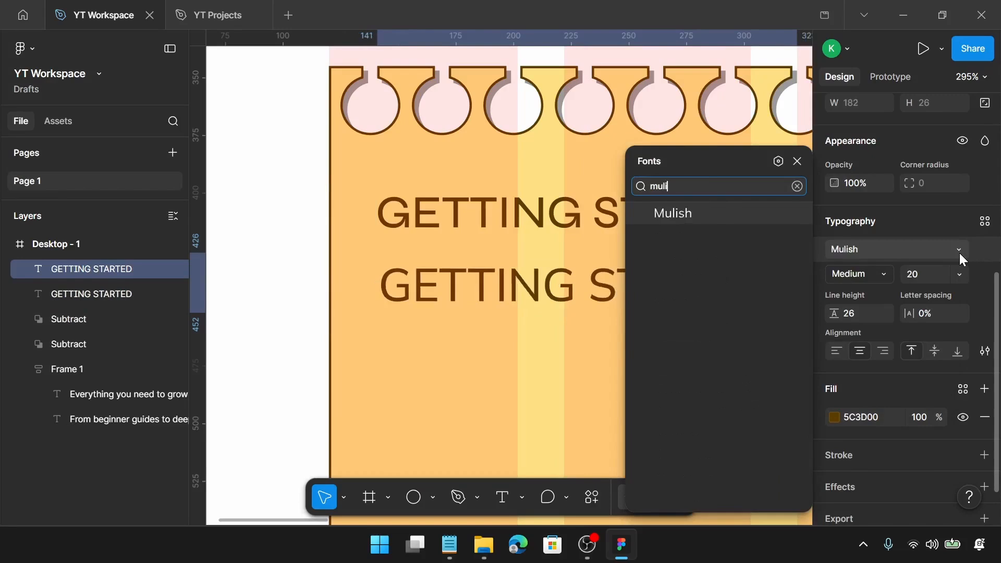
{"action": "left_click", "coordinate": [735, 218]}
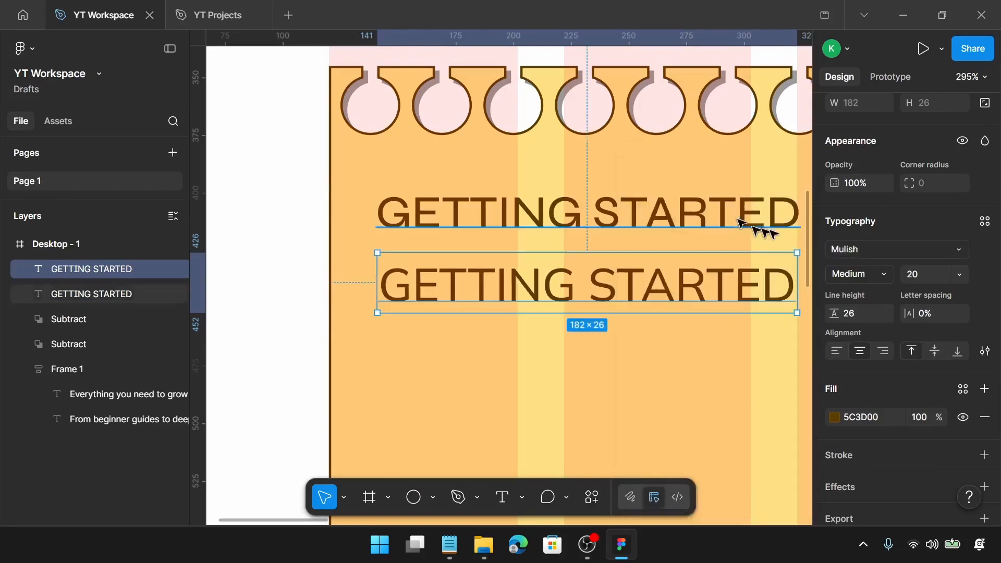
Set the duplicated text's weight to Regular, size 16 and line height 24
{"action": "left_click", "coordinate": [855, 274]}
{"action": "left_click", "coordinate": [883, 254]}
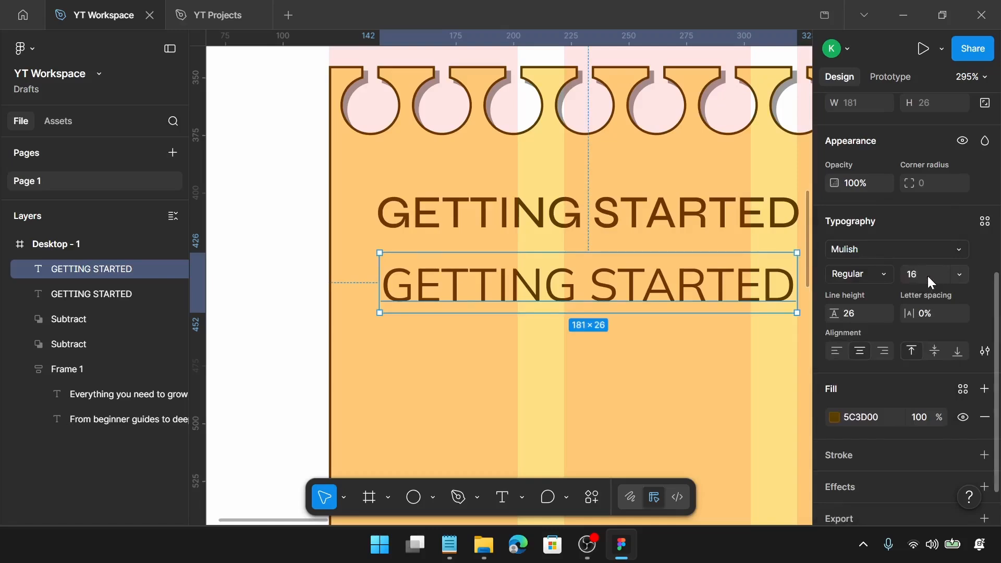
{"action": "key", "text": "Return"}
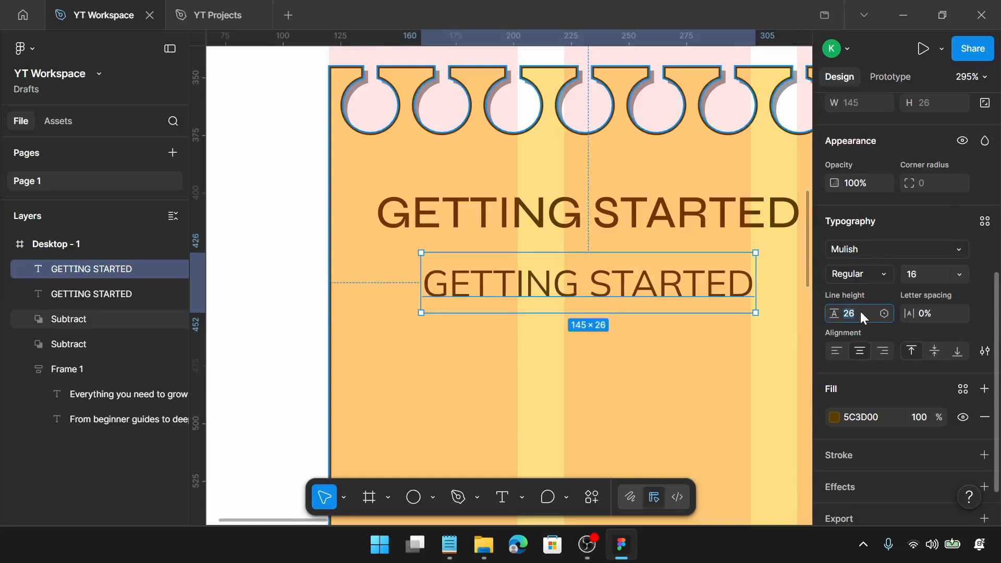
{"action": "key", "text": "Return"}
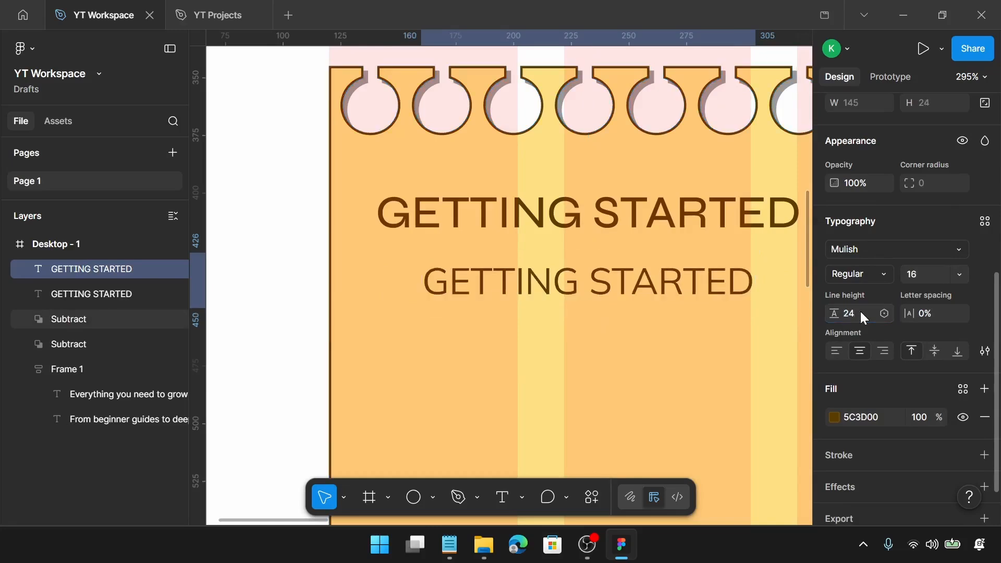
Switch to Notepad, select the line Set up your workspace in the notes file, and return to Figma
{"action": "left_click", "coordinate": [449, 544]}
{"action": "left_click_drag", "start_coordinate": [546, 275], "coordinate": [418, 283]}
{"action": "key", "text": "ctrl+c"}
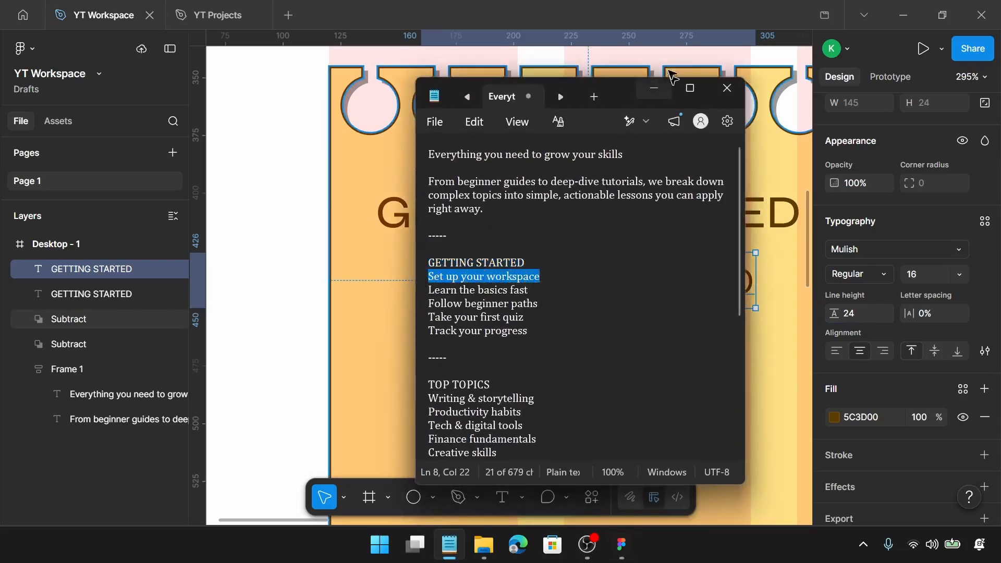
{"action": "left_click", "coordinate": [654, 88]}
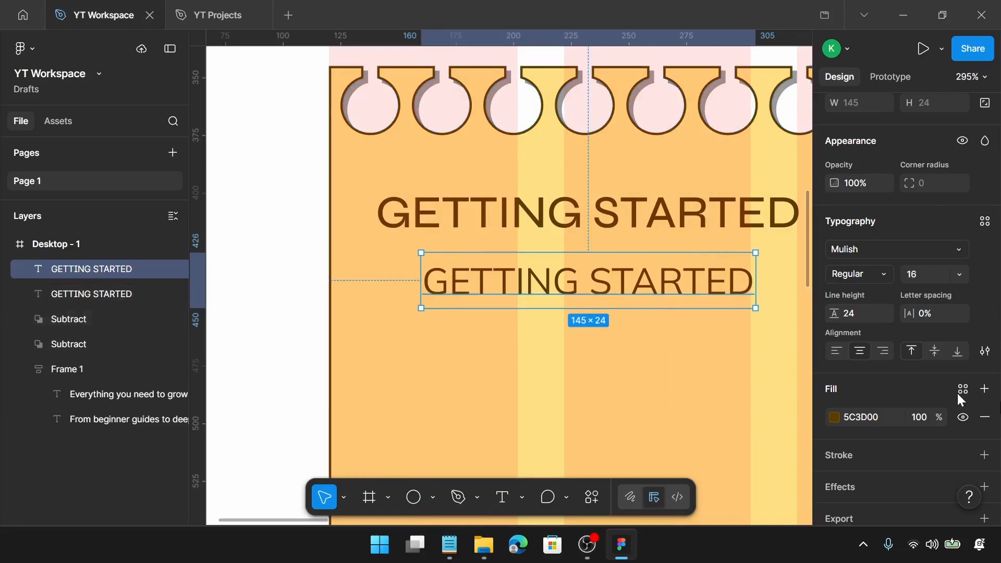
Left-align both the Mulish text and the GETTING STARTED heading
{"action": "left_click", "coordinate": [836, 351]}
{"action": "left_click", "coordinate": [836, 352]}
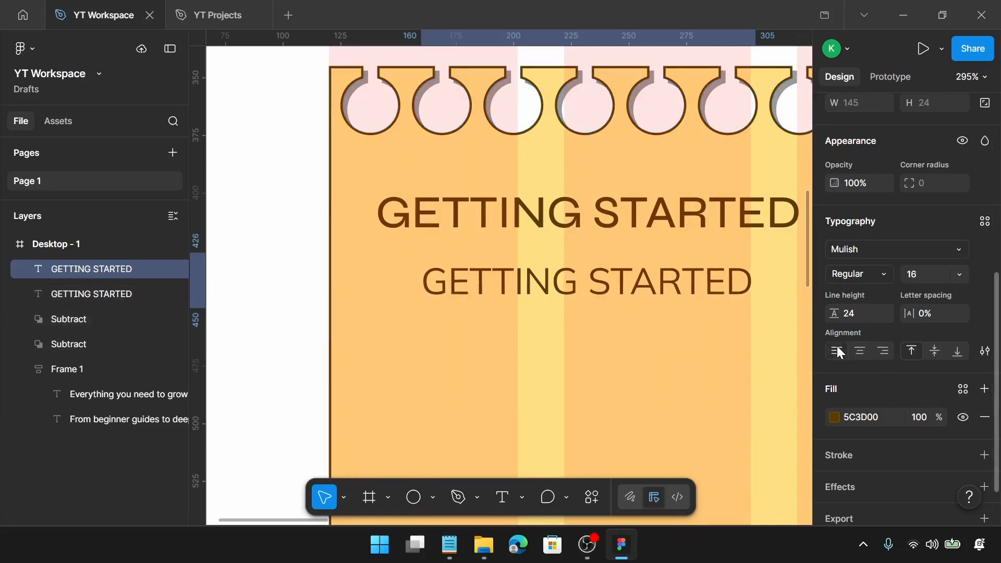
{"action": "left_click", "coordinate": [701, 226]}
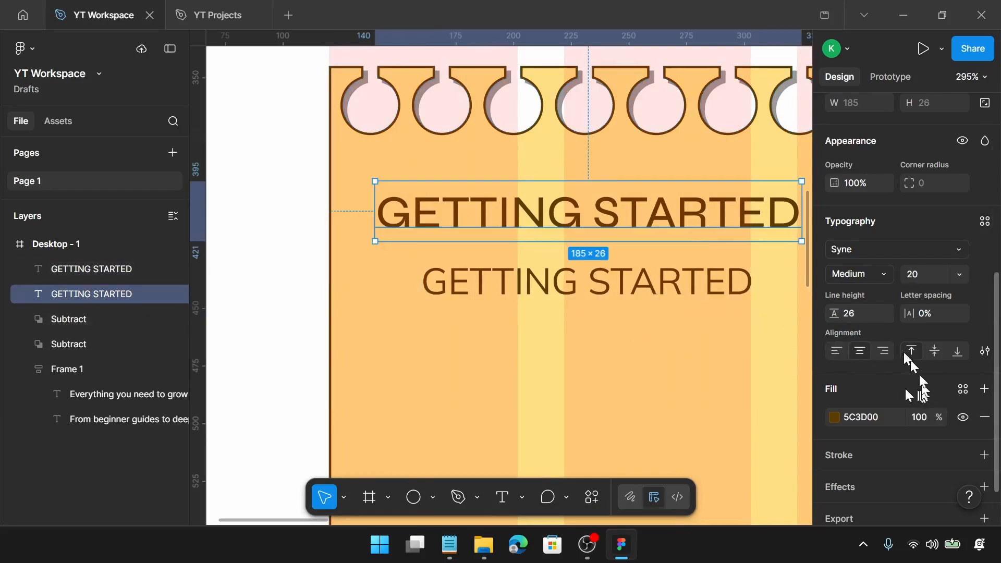
{"action": "left_click", "coordinate": [837, 352]}
{"action": "left_click", "coordinate": [835, 353]}
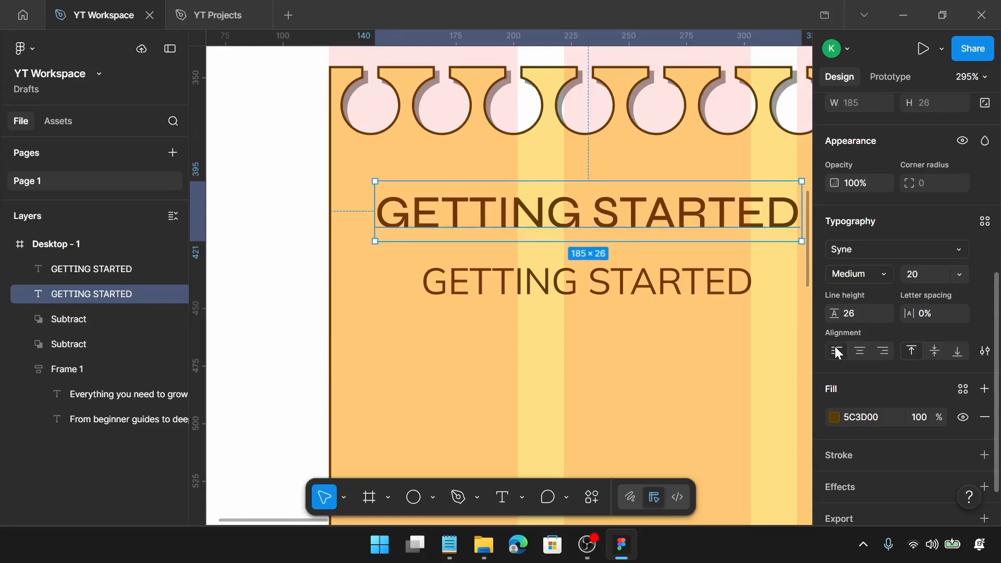
Replace the duplicated text with a bulleted list item reading Set up your workspace
{"action": "left_click", "coordinate": [650, 299]}
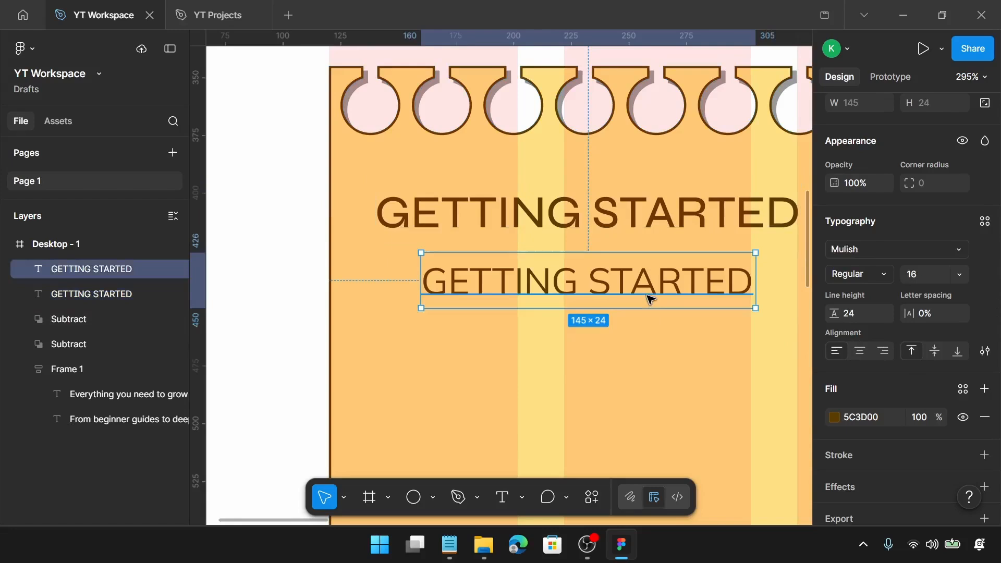
{"action": "double_click", "coordinate": [649, 297]}
{"action": "type", "text": "-"}
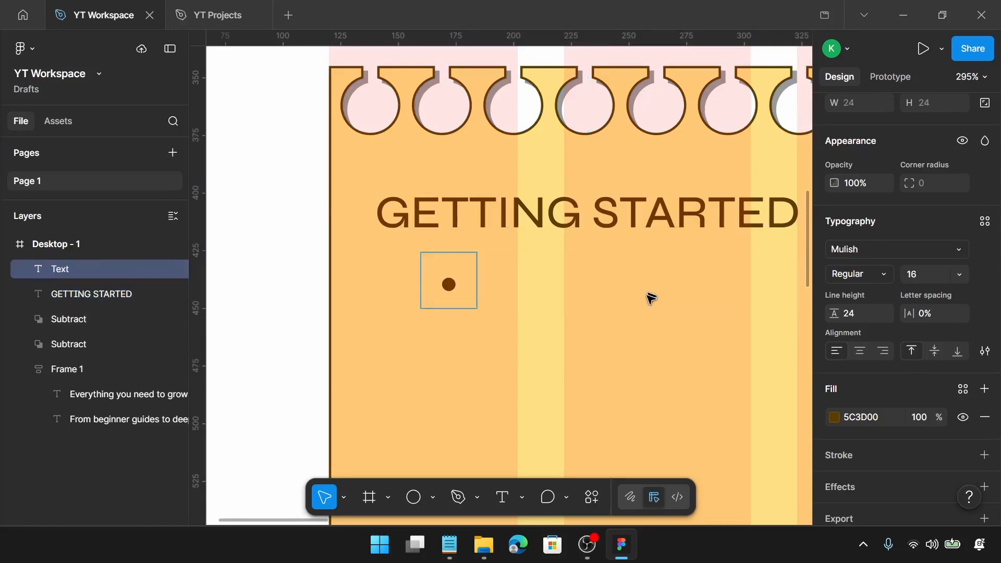
{"action": "key", "text": "ctrl+v"}
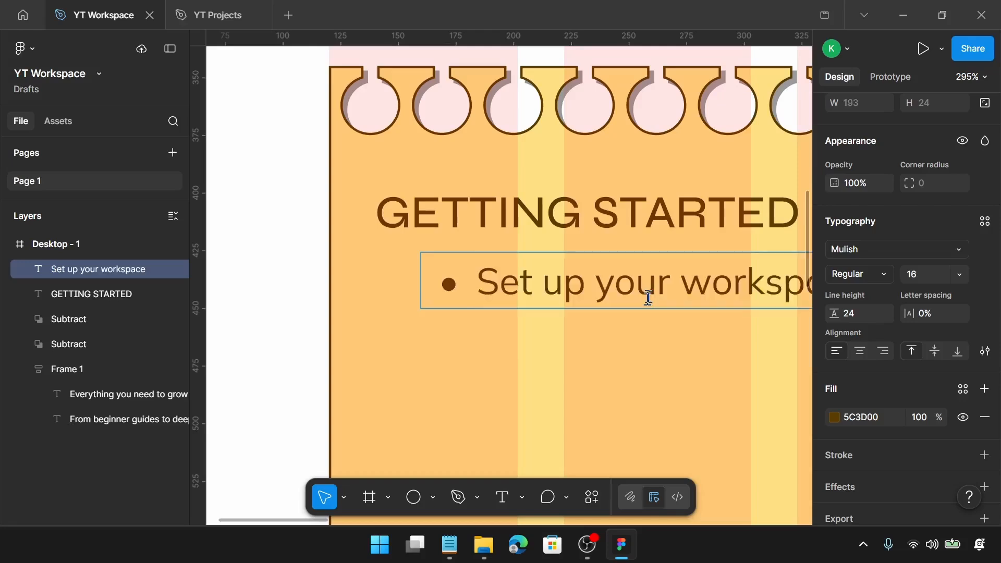
{"action": "key", "text": "Escape"}
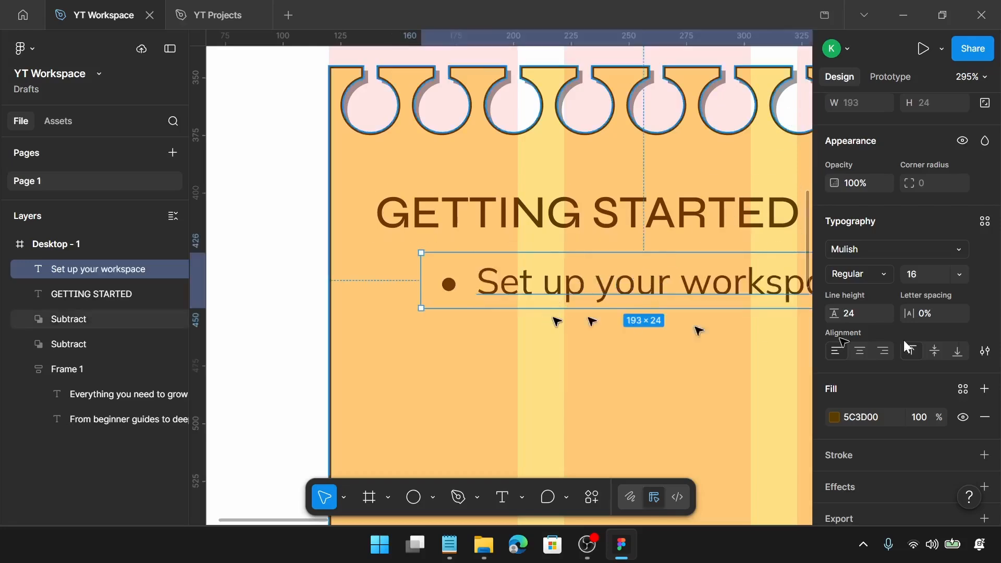
Set the list item's text fill colour to 7A5200
{"action": "scroll", "coordinate": [886, 354], "scroll_direction": "down", "scroll_amount": 1}
{"action": "left_click", "coordinate": [868, 373]}
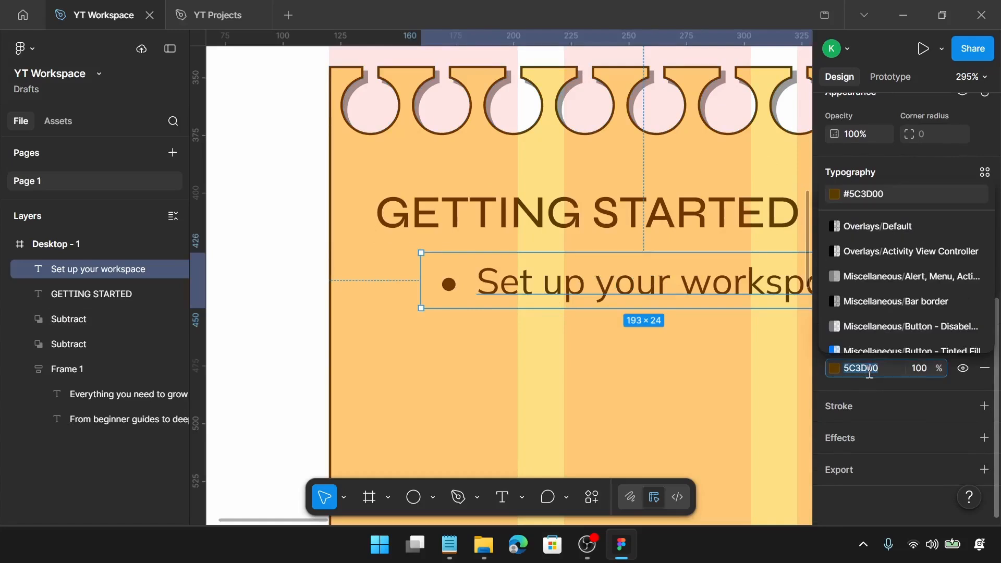
{"action": "type", "text": "7a"}
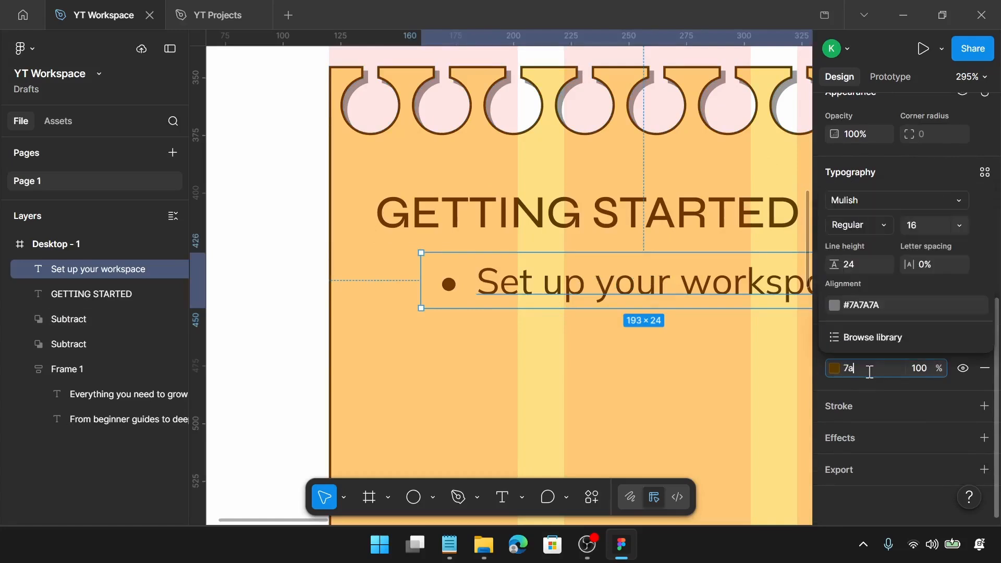
{"action": "type", "text": "5200"}
{"action": "key", "text": "Return"}
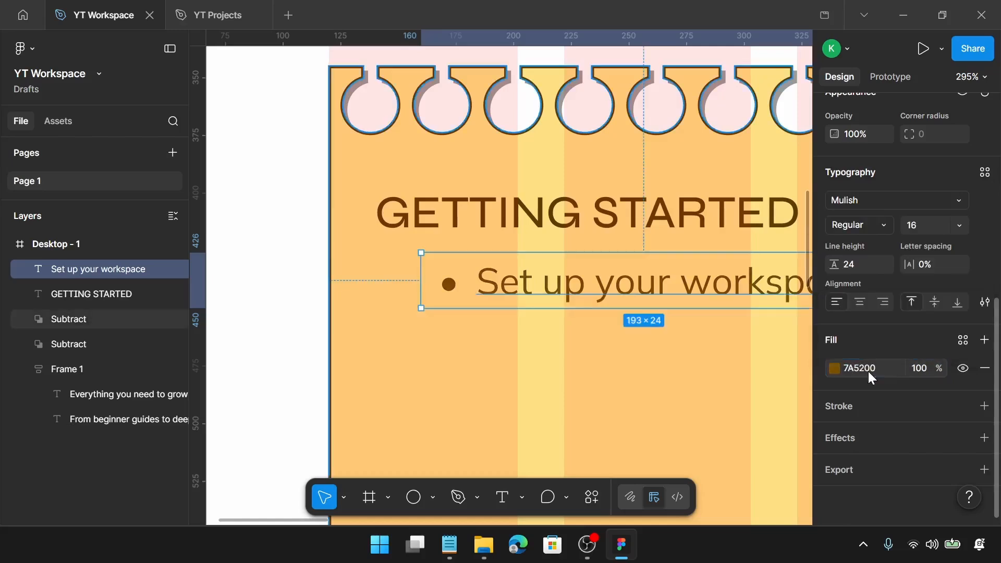
Select the GETTING STARTED heading together with the list item and set the vertical spacing between them to 5
{"action": "left_click_drag", "start_coordinate": [645, 284], "coordinate": [598, 307]}
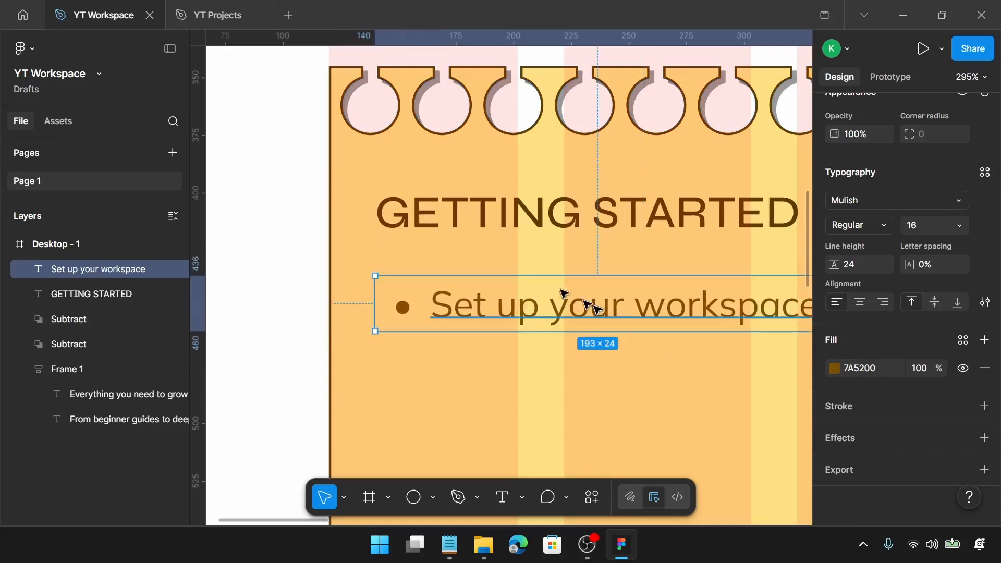
{"action": "left_click", "coordinate": [459, 232]}
{"action": "left_click", "coordinate": [524, 338], "text": "shift"}
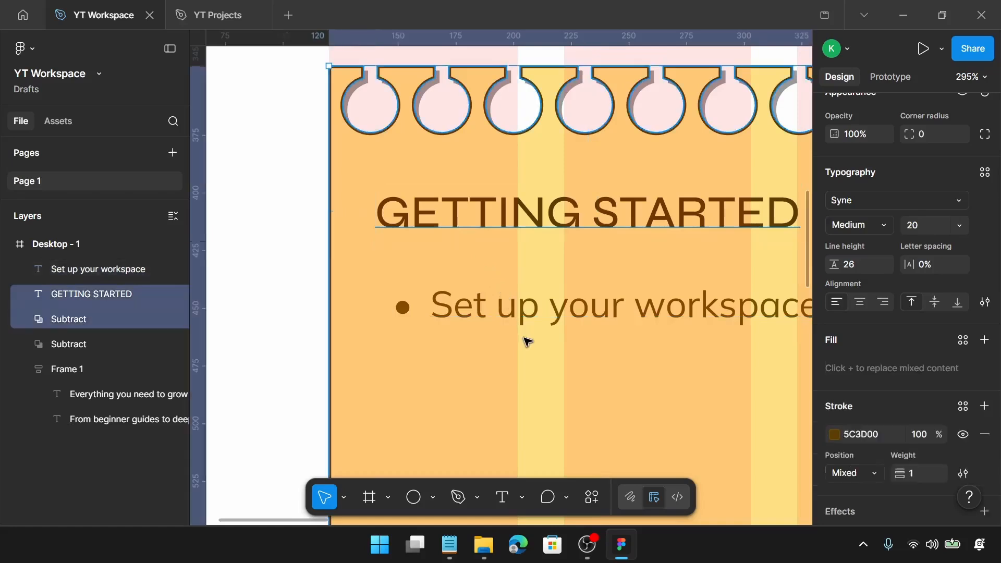
{"action": "left_click", "coordinate": [584, 215]}
{"action": "left_click", "coordinate": [588, 298], "text": "shift"}
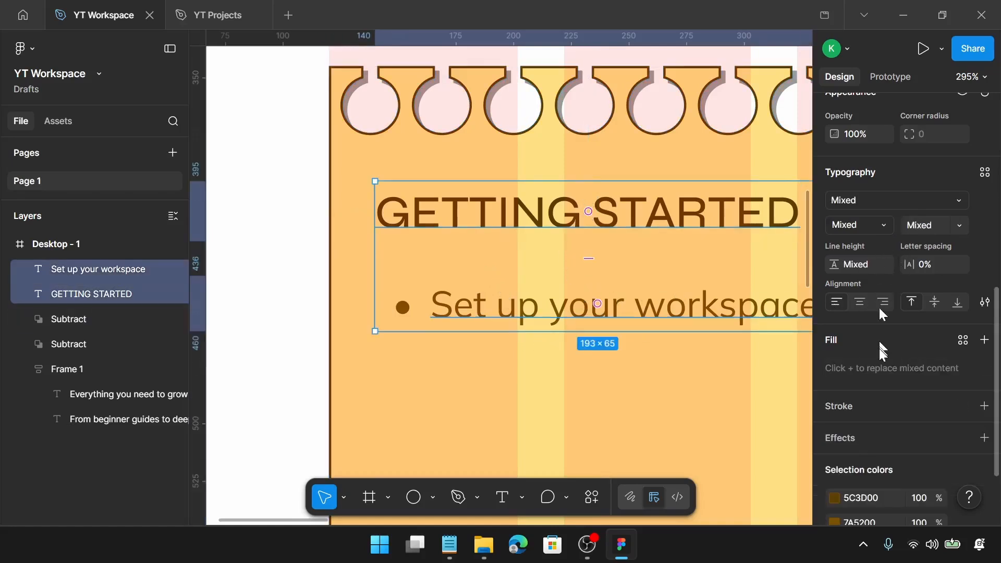
{"action": "scroll", "coordinate": [877, 333], "scroll_direction": "up", "scroll_amount": 3}
{"action": "scroll", "coordinate": [878, 346], "scroll_direction": "up", "scroll_amount": 1}
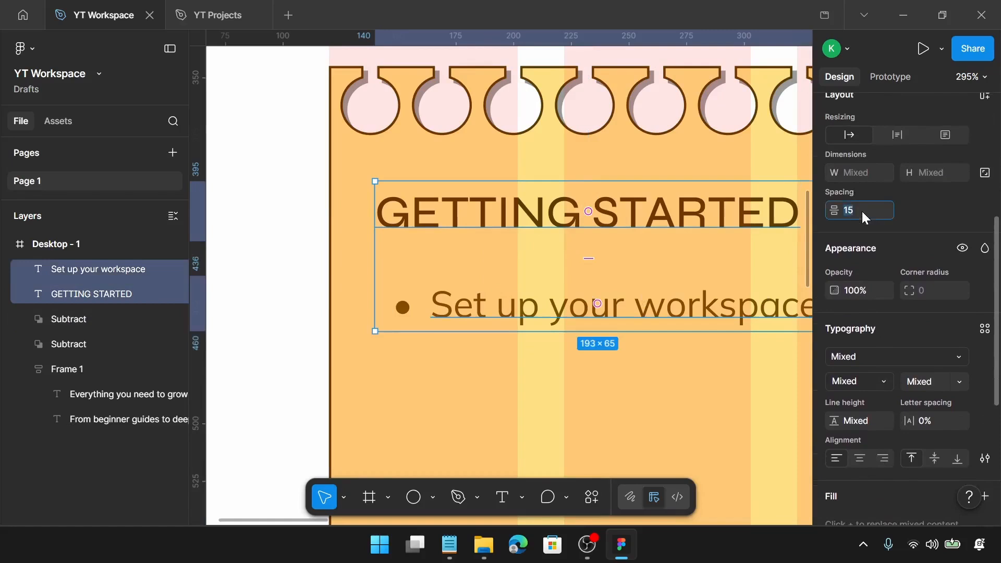
{"action": "type", "text": "5"}
{"action": "key", "text": "Return"}
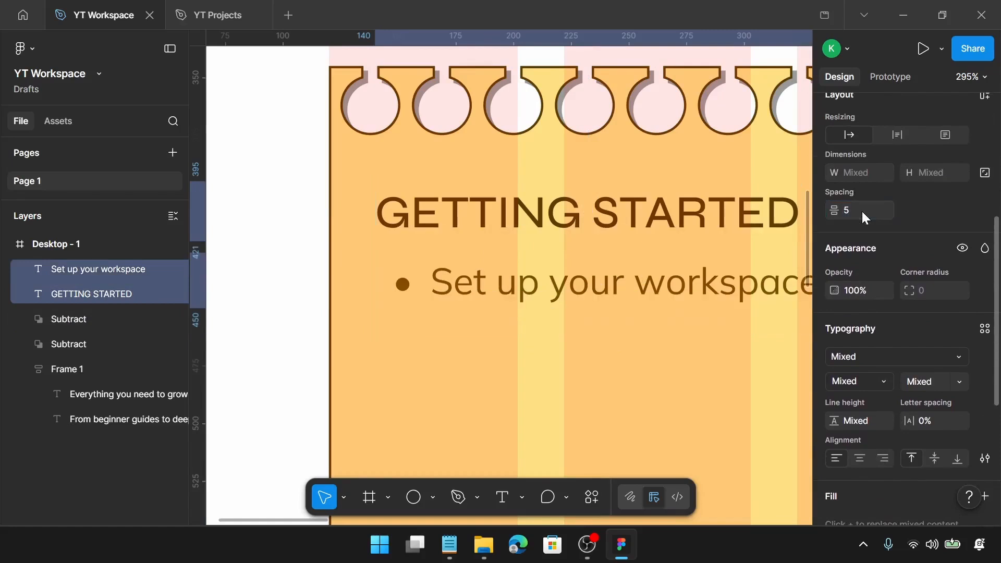
Draw a horizontal line below the list item with the Line tool and set its width to 240
{"action": "left_click", "coordinate": [589, 330]}
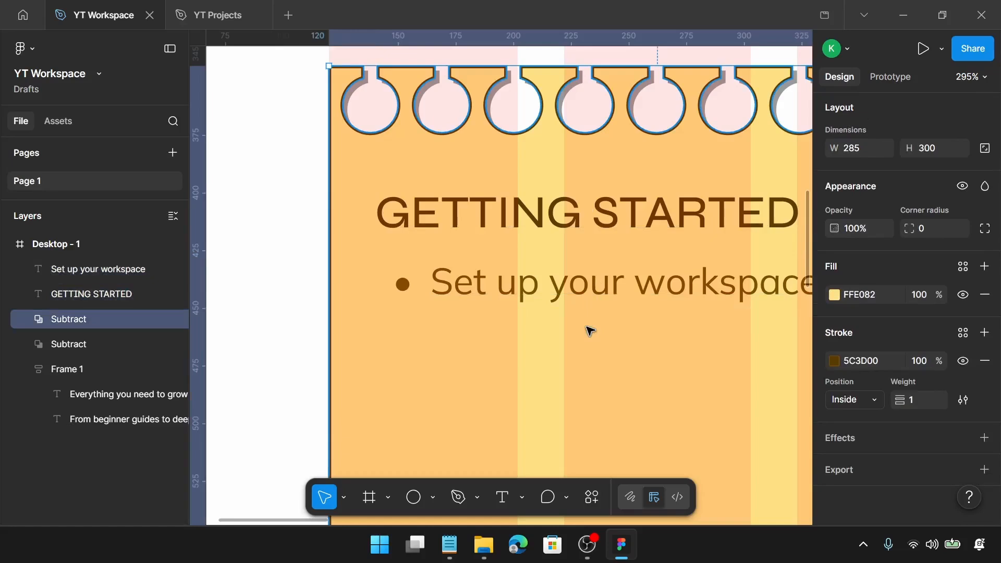
{"action": "key", "text": "l"}
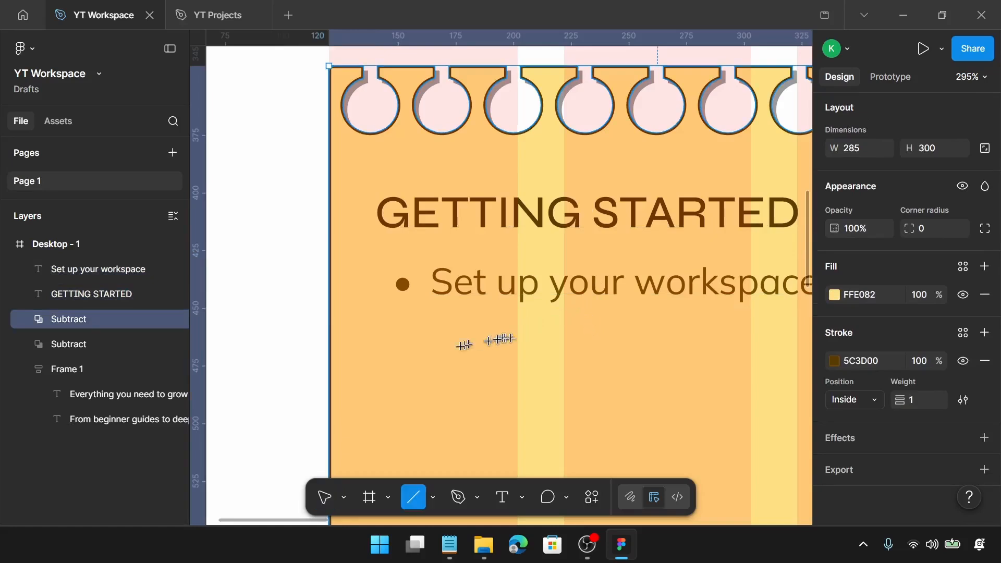
{"action": "left_click_drag", "start_coordinate": [407, 352], "coordinate": [790, 422]}
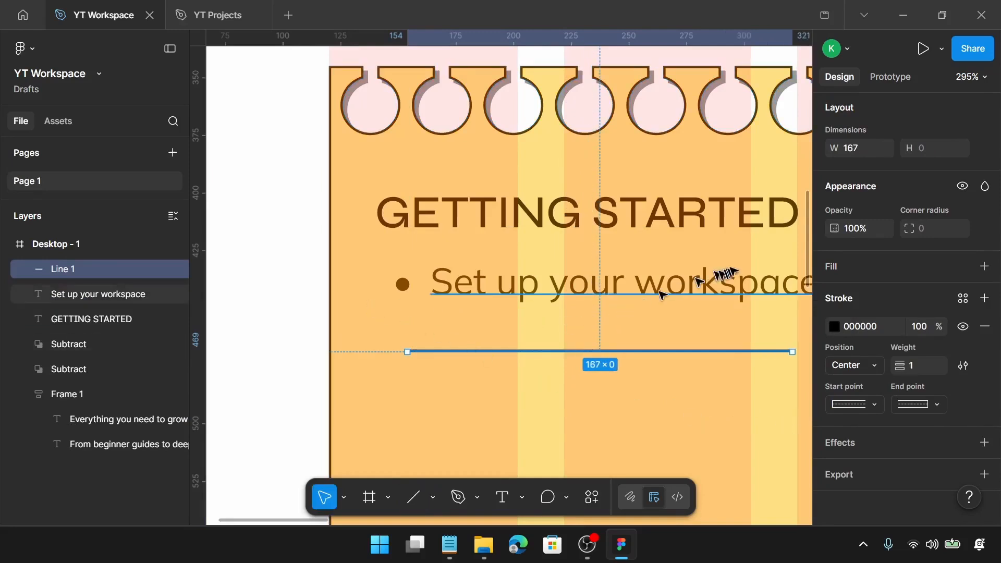
{"action": "left_click", "coordinate": [864, 151]}
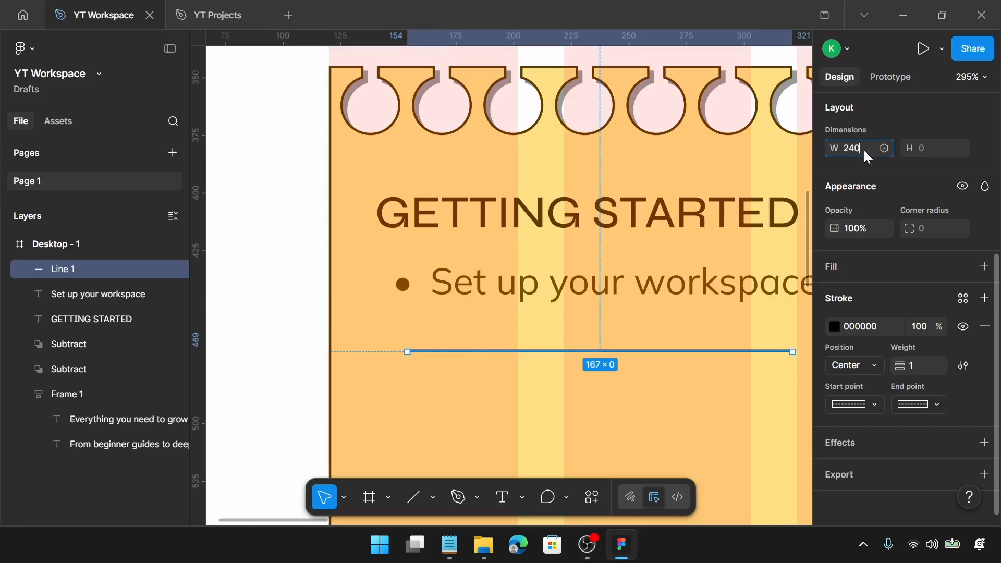
{"action": "key", "text": "Return"}
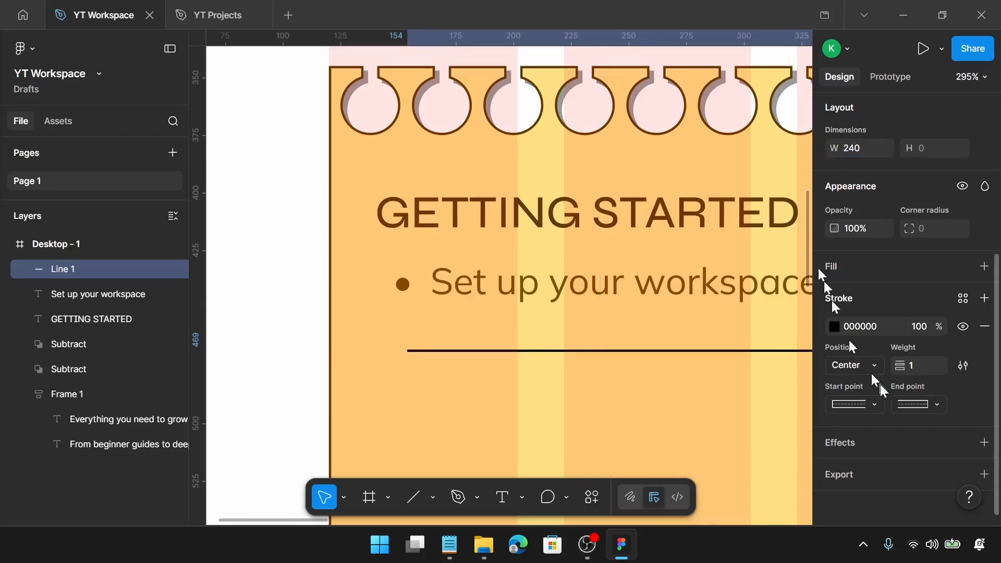
Set the line's stroke colour to 7A5200
{"action": "left_click", "coordinate": [867, 323]}
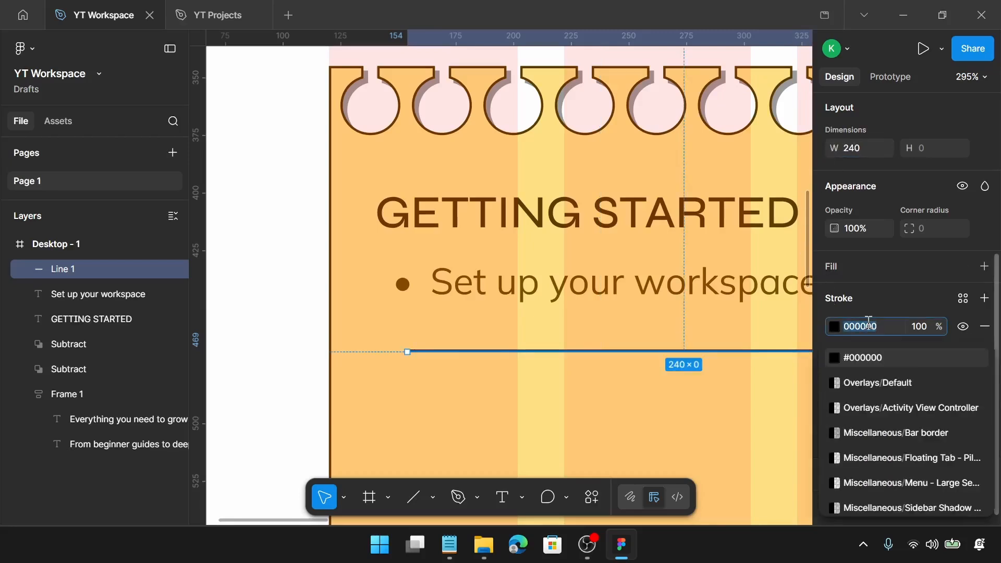
{"action": "type", "text": "7a"}
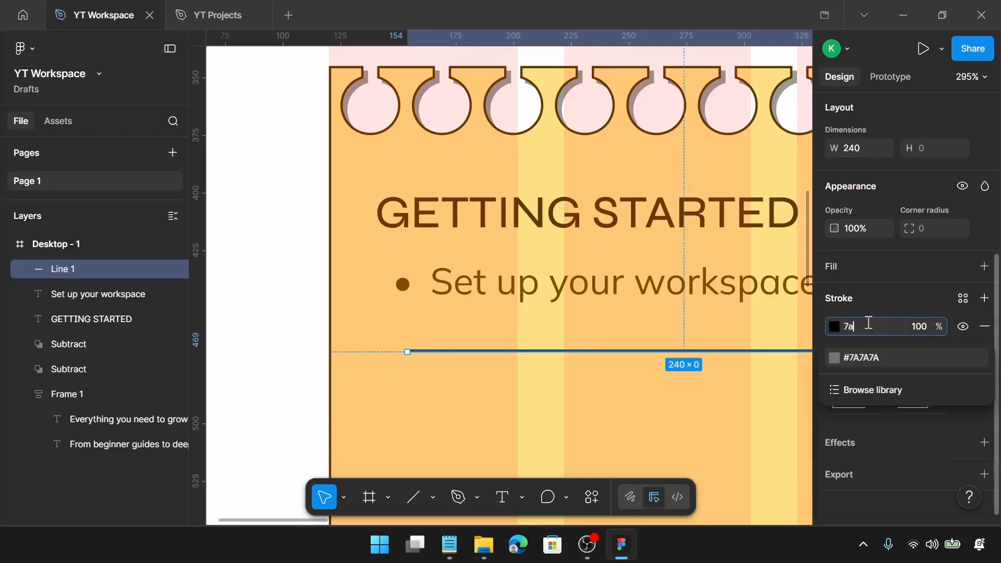
{"action": "type", "text": "5210"}
{"action": "key", "text": "Return"}
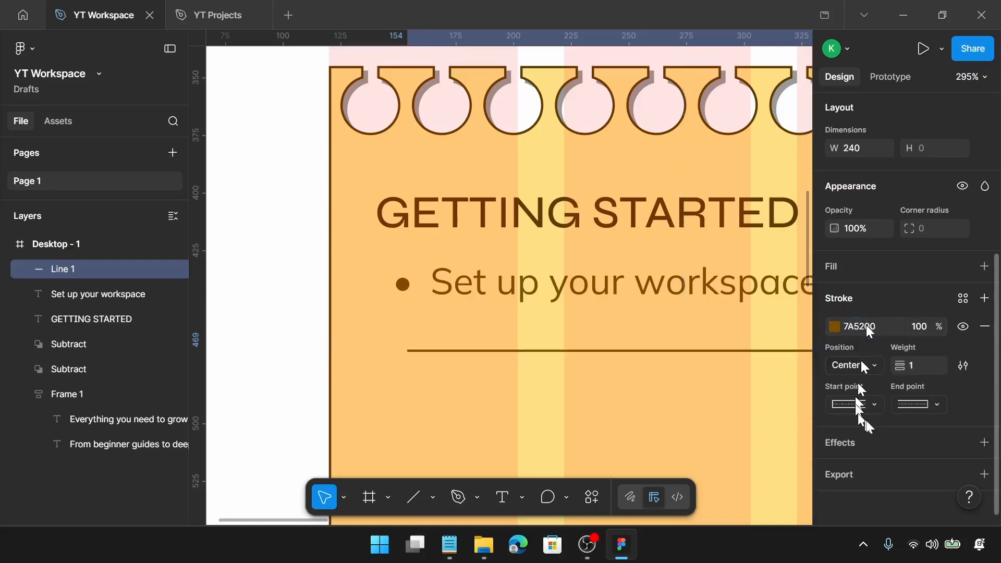
Change the line's stroke style to Dashed with a dash length of 3
{"action": "left_click", "coordinate": [963, 366]}
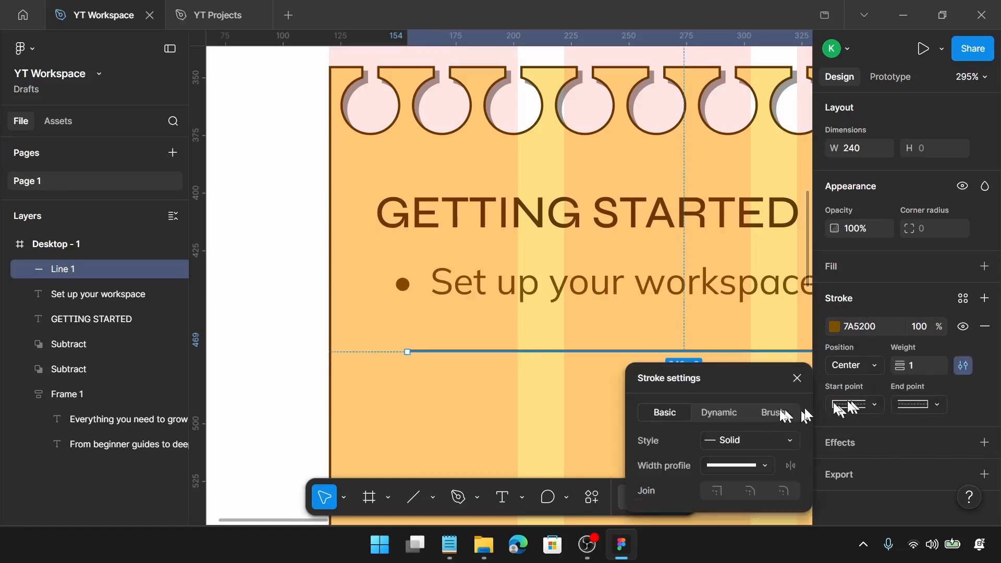
{"action": "left_click", "coordinate": [735, 440]}
{"action": "left_click", "coordinate": [755, 458]}
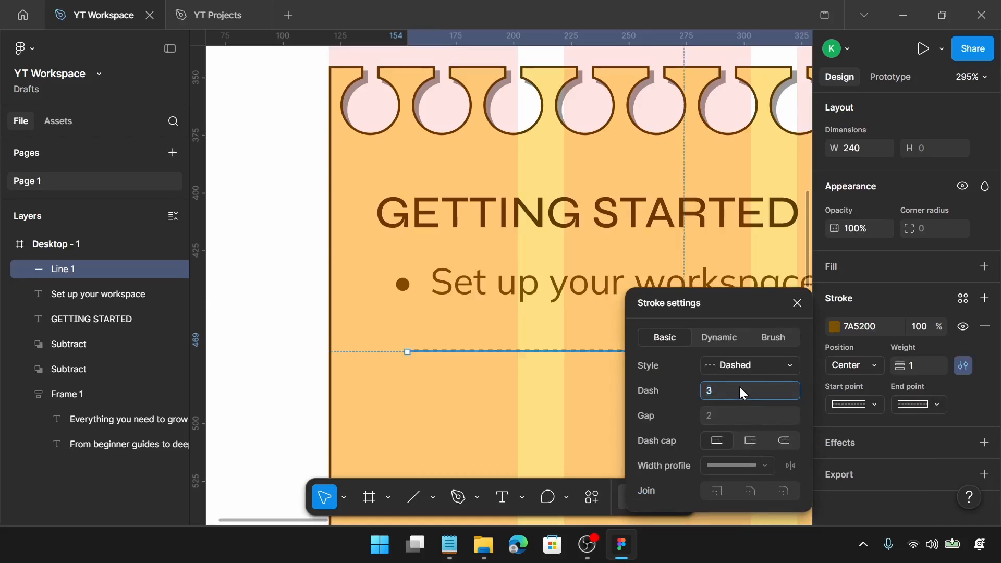
{"action": "key", "text": "Return"}
{"action": "left_click", "coordinate": [797, 303]}
Move the dashed line up just below the list item, aligned with the text's left edge
{"action": "mouse_move", "coordinate": [475, 348]}
{"action": "left_mouse_down"}
{"action": "mouse_move", "coordinate": [458, 339]}
{"action": "mouse_move", "coordinate": [467, 332]}
{"action": "left_mouse_up"}
{"action": "left_click", "coordinate": [484, 306]}
{"action": "left_click", "coordinate": [485, 336]}
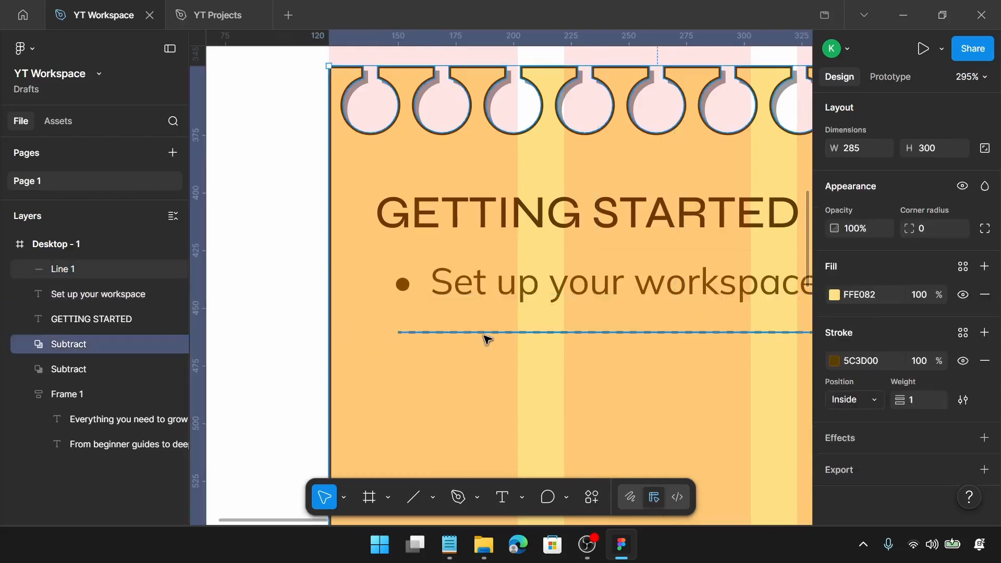
{"action": "left_click", "coordinate": [494, 334]}
{"action": "left_click_drag", "start_coordinate": [494, 336], "coordinate": [472, 336]}
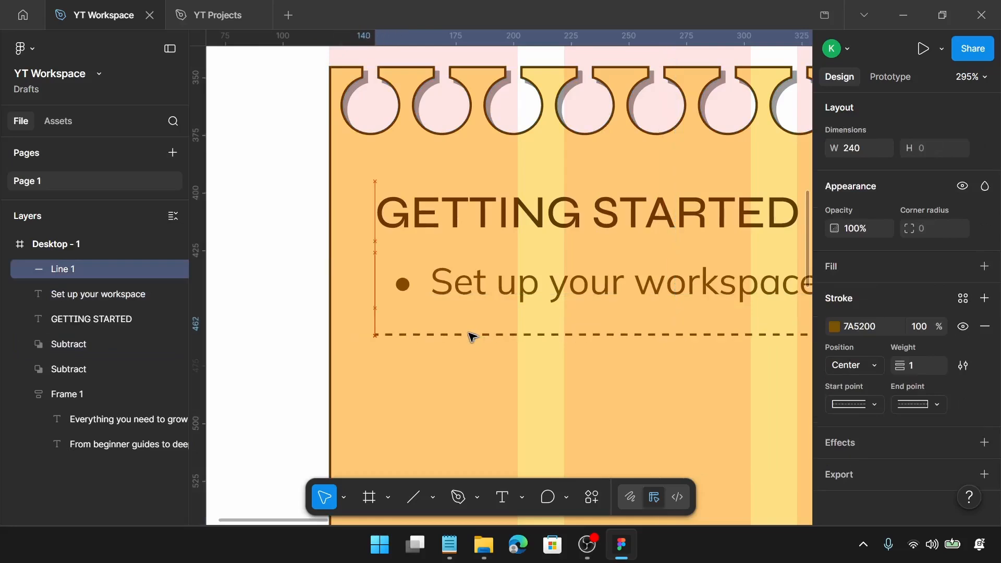
Select the list item and dashed line together and set the spacing between them to 5
{"action": "left_click", "coordinate": [543, 300]}
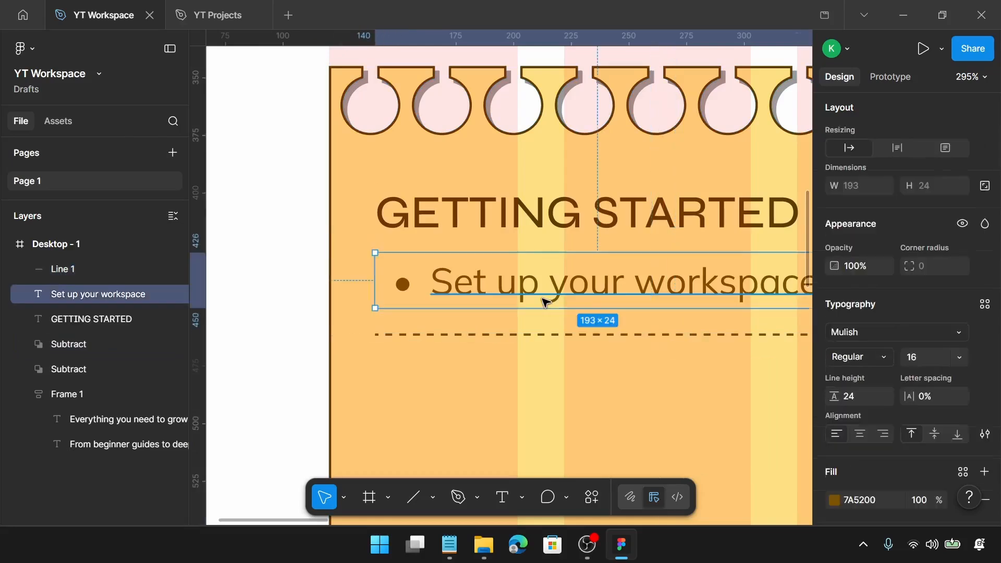
{"action": "left_click", "coordinate": [547, 333], "text": "shift"}
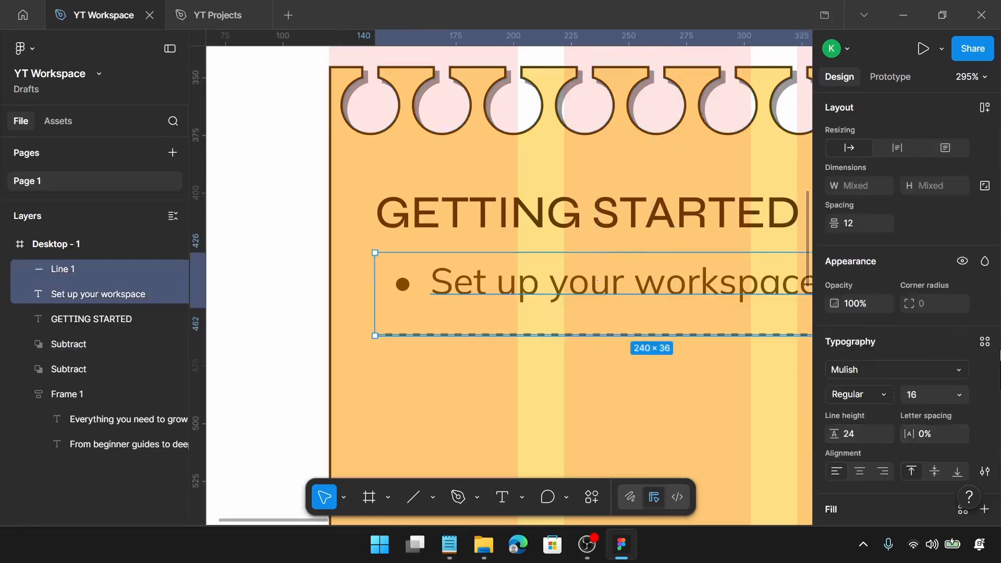
{"action": "left_click", "coordinate": [854, 224]}
{"action": "type", "text": "5"}
{"action": "key", "text": "Return"}
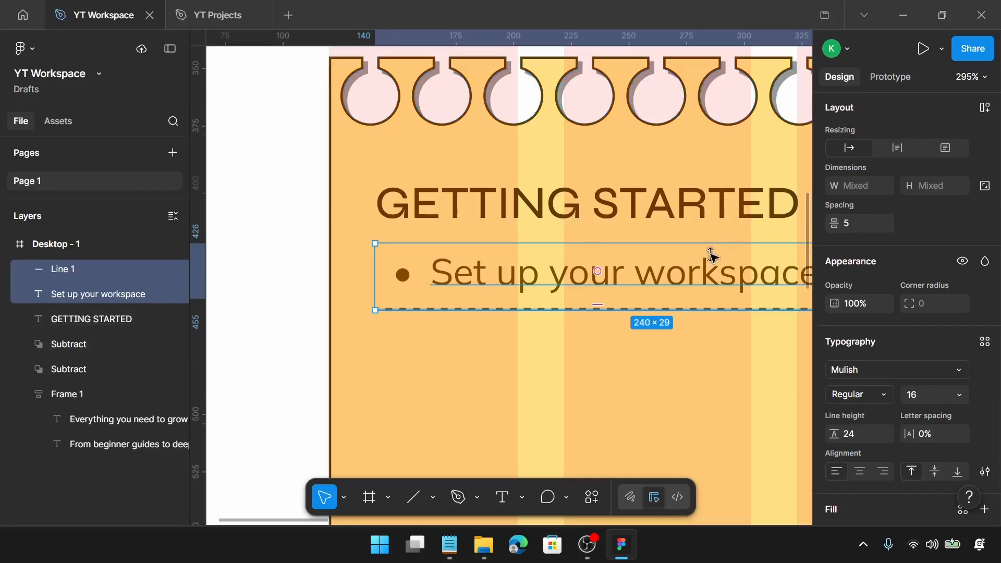
Duplicate the list item and divider downward to make five bulleted items separated by dashed lines
{"action": "scroll", "coordinate": [710, 257], "scroll_direction": "down", "scroll_amount": 3}
{"action": "scroll", "coordinate": [677, 240], "scroll_direction": "down", "scroll_amount": 3}
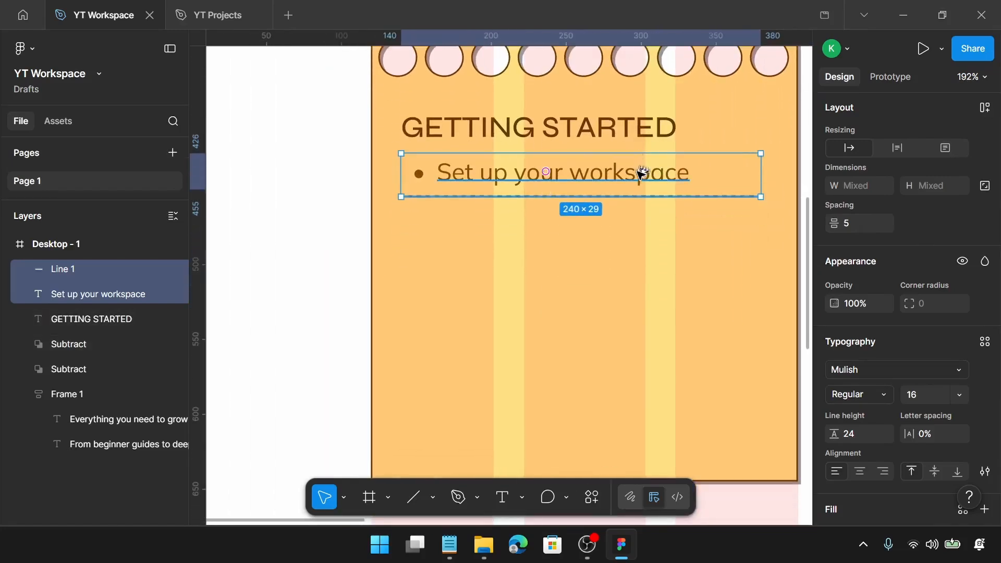
{"action": "left_click_drag", "start_coordinate": [641, 169], "coordinate": [666, 348], "text": "alt"}
{"action": "left_click", "coordinate": [594, 178]}
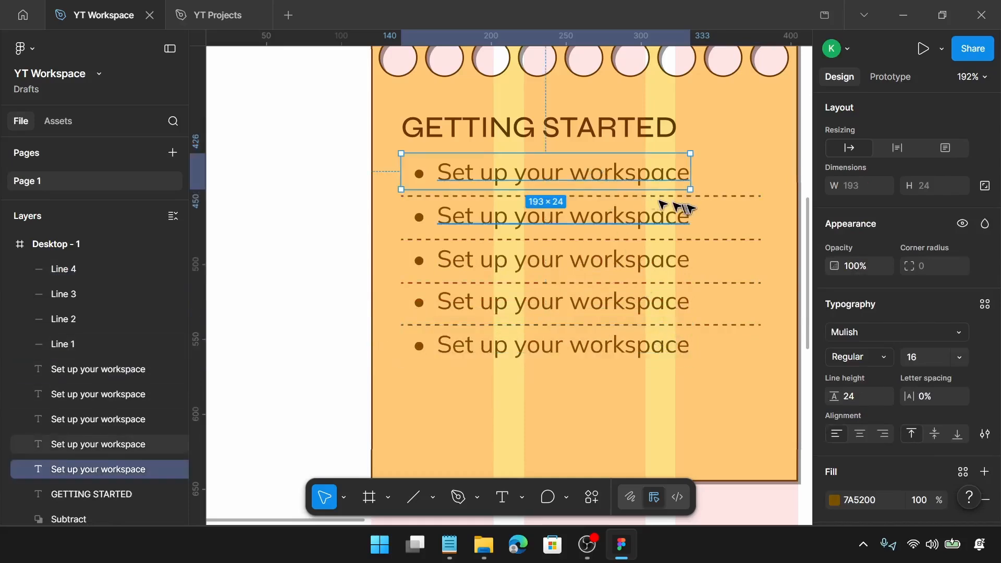
{"action": "left_click", "coordinate": [737, 197], "text": "shift"}
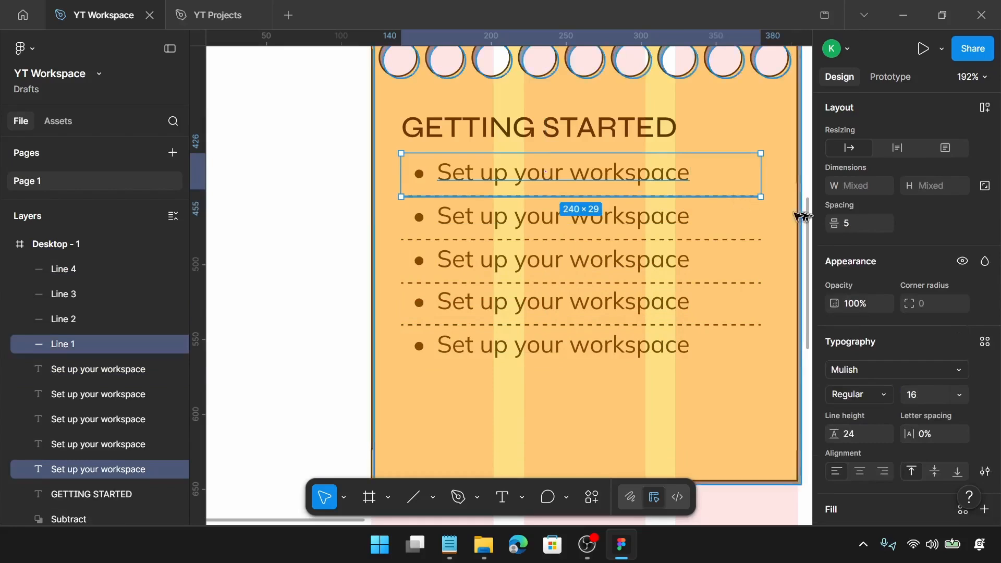
{"action": "left_click", "coordinate": [620, 217]}
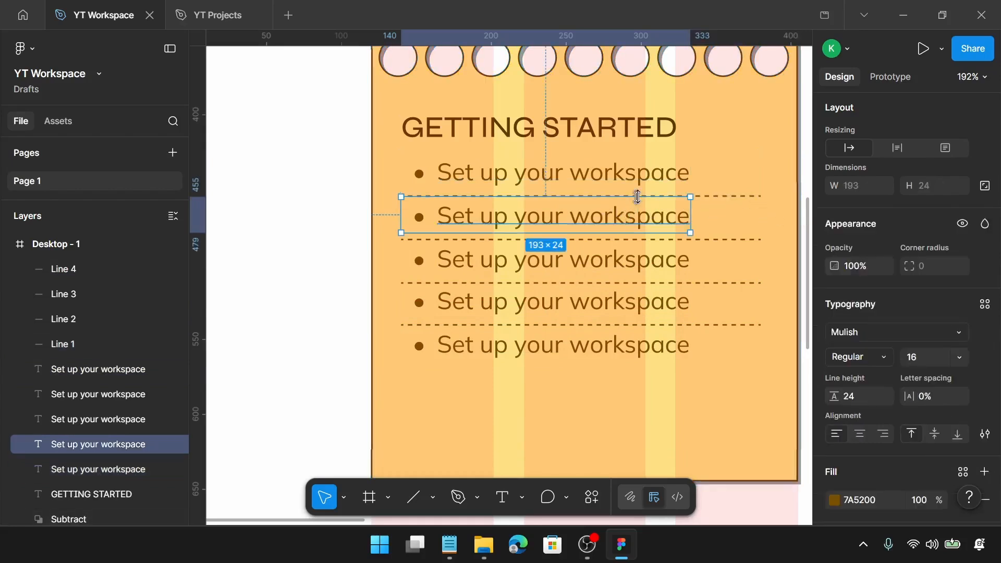
{"action": "left_click", "coordinate": [707, 197], "text": "shift"}
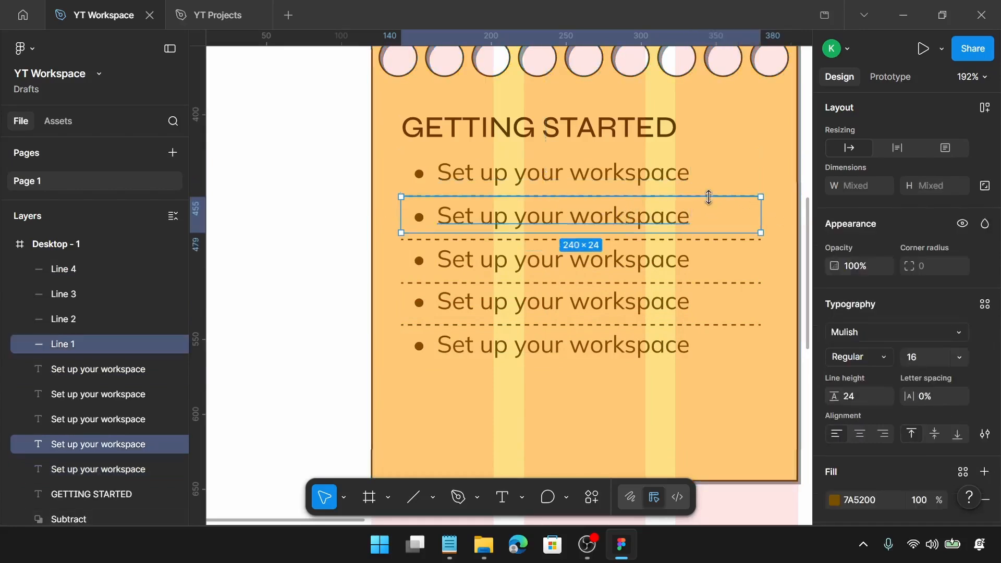
{"action": "left_click", "coordinate": [697, 239], "text": "shift"}
{"action": "left_click", "coordinate": [699, 256], "text": "shift"}
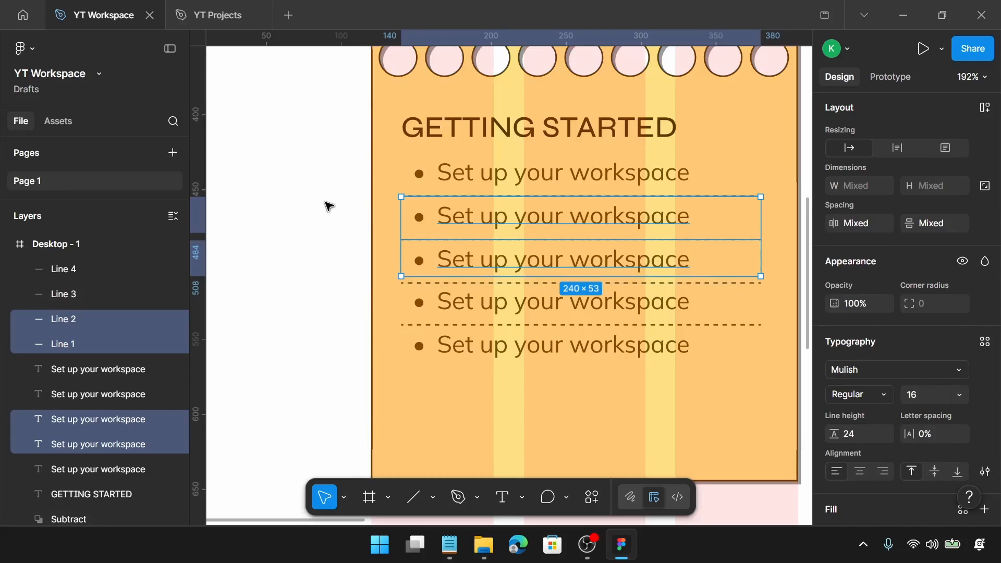
Select all five list items with their dividers and set their vertical spacing to 5
{"action": "left_click_drag", "start_coordinate": [330, 176], "coordinate": [540, 348]}
{"action": "scroll", "coordinate": [784, 449], "scroll_direction": "down", "scroll_amount": 1}
{"action": "scroll", "coordinate": [730, 399], "scroll_direction": "up", "scroll_amount": 3}
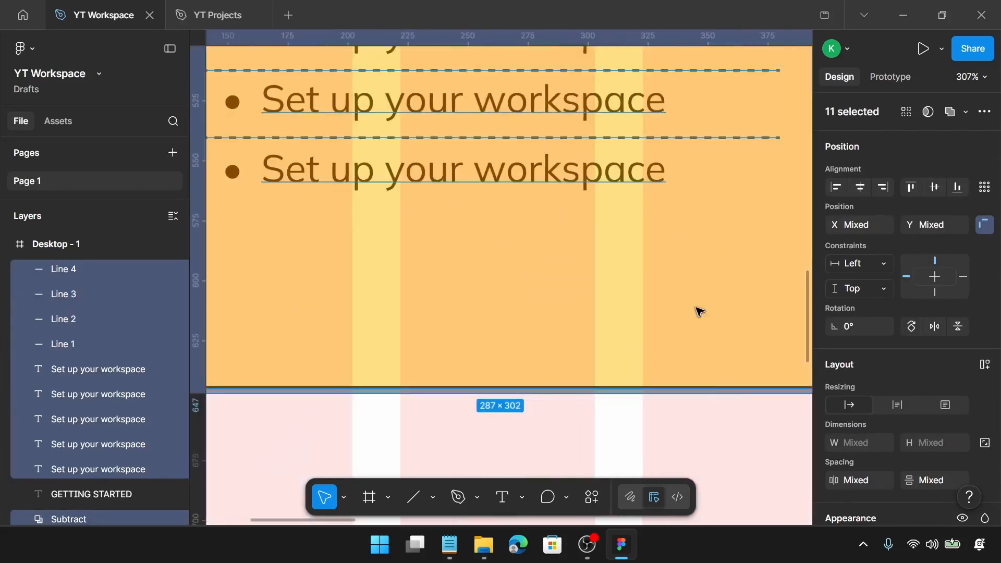
{"action": "left_click", "coordinate": [719, 386], "text": "shift"}
{"action": "scroll", "coordinate": [721, 403], "scroll_direction": "up", "scroll_amount": 5}
{"action": "scroll", "coordinate": [711, 408], "scroll_direction": "up", "scroll_amount": 3}
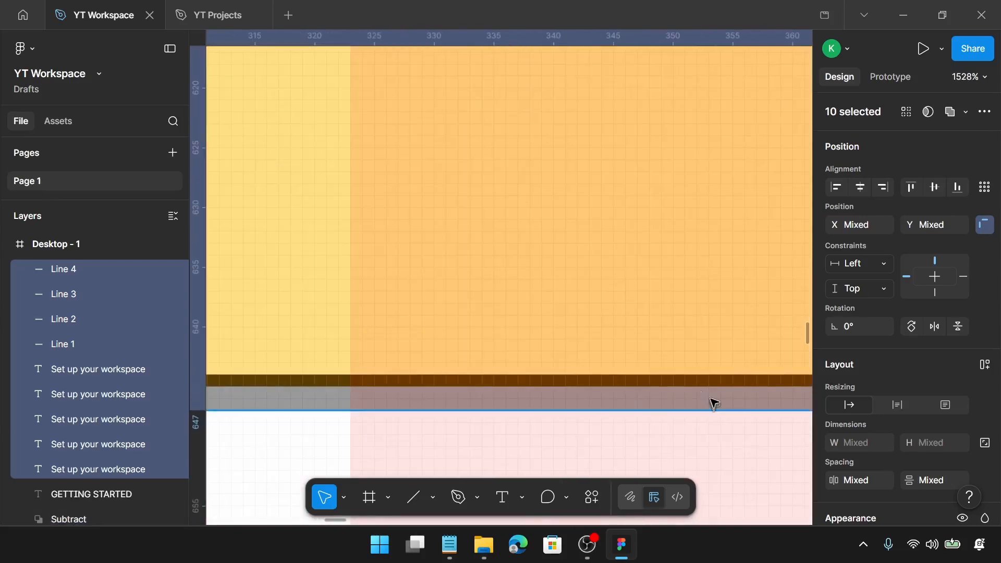
{"action": "left_click", "coordinate": [712, 402], "text": "shift"}
{"action": "scroll", "coordinate": [714, 402], "scroll_direction": "down", "scroll_amount": 4}
{"action": "scroll", "coordinate": [713, 402], "scroll_direction": "down", "scroll_amount": 8}
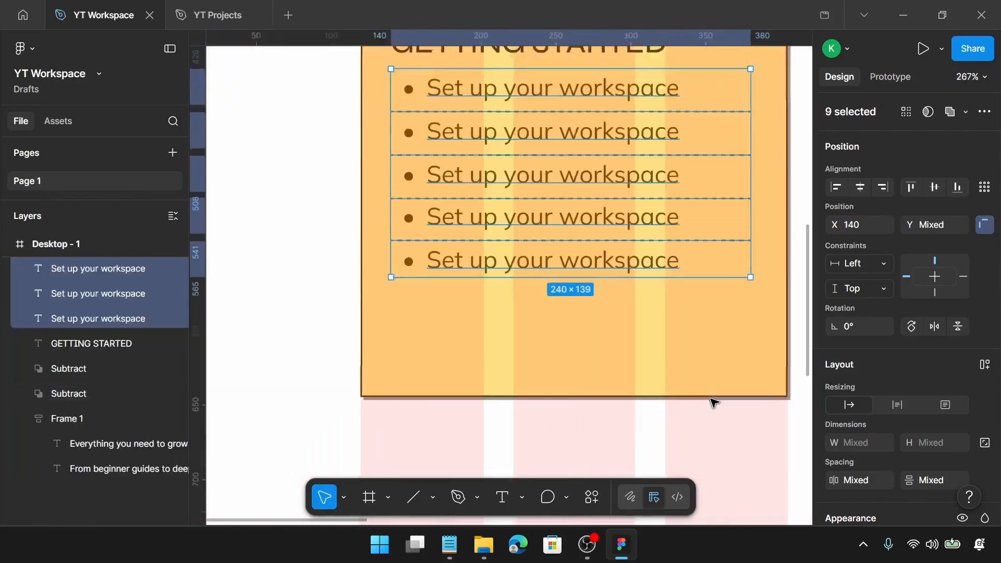
{"action": "scroll", "coordinate": [862, 316], "scroll_direction": "down", "scroll_amount": 3}
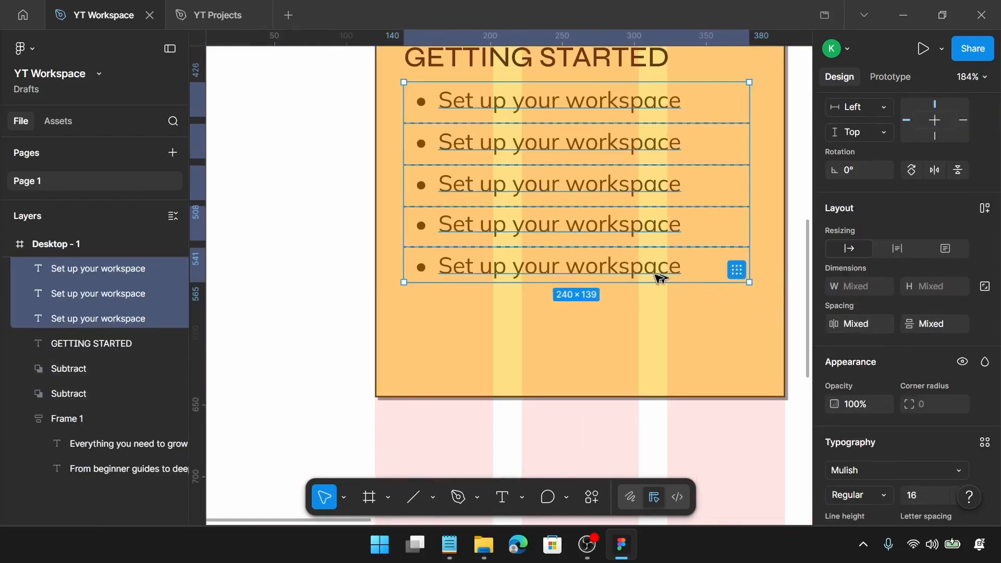
{"action": "scroll", "coordinate": [654, 273], "scroll_direction": "up", "scroll_amount": 2}
{"action": "scroll", "coordinate": [654, 276], "scroll_direction": "up", "scroll_amount": 2}
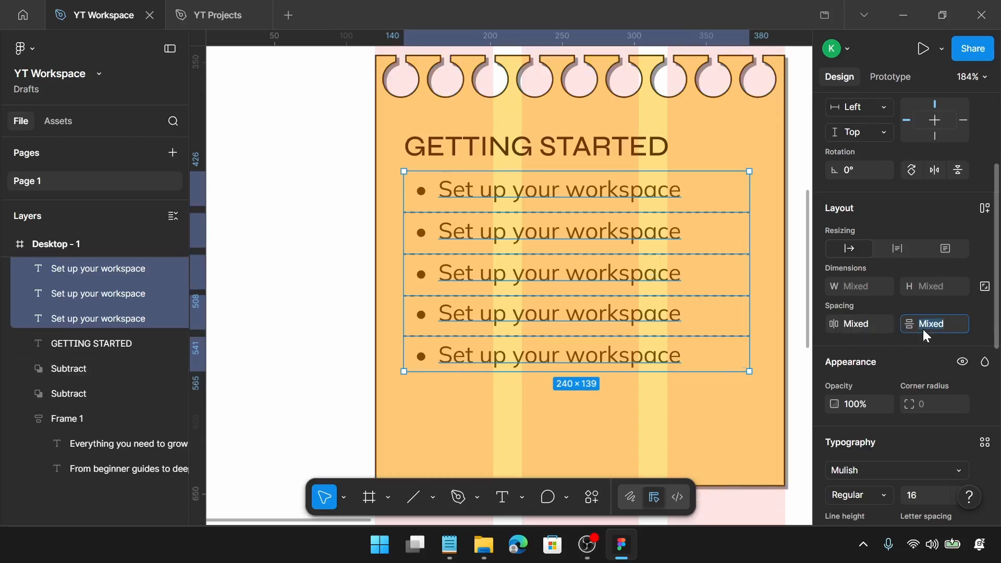
{"action": "type", "text": "5"}
{"action": "key", "text": "Return"}
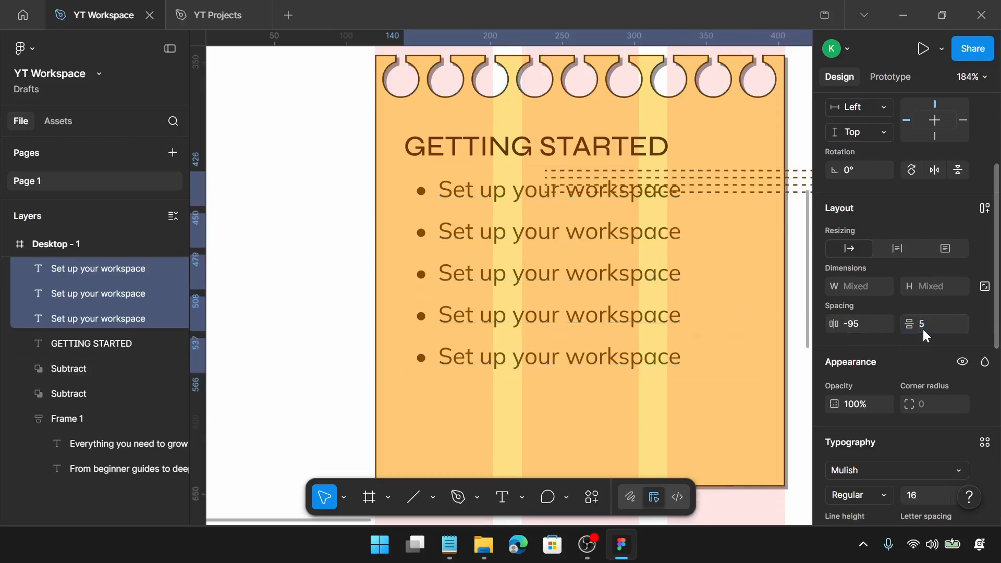
Undo the last spacing change, then nudge the second list item and its divider down a few pixels
{"action": "key", "text": "ctrl+z"}
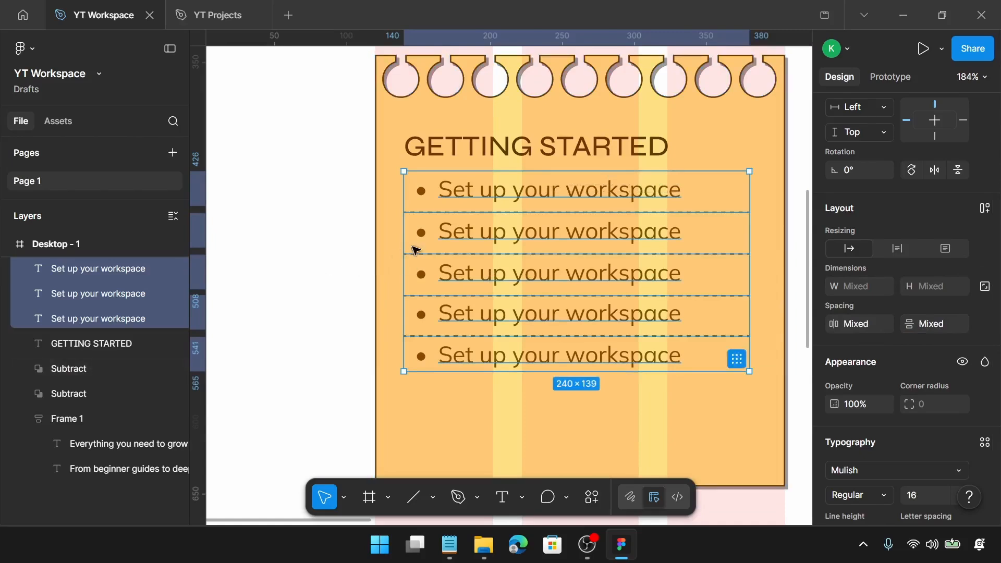
{"action": "left_click", "coordinate": [531, 210]}
{"action": "left_click", "coordinate": [529, 203]}
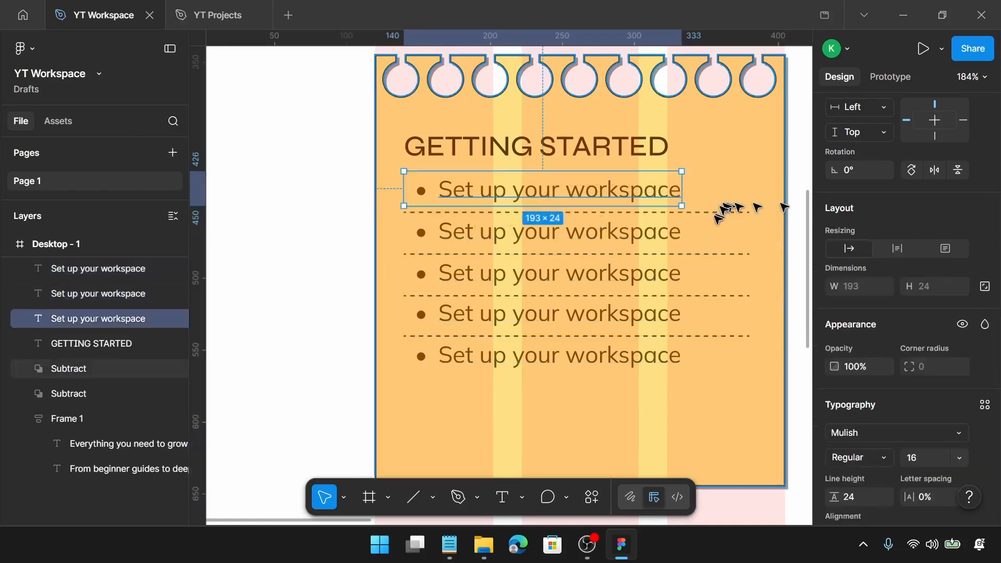
{"action": "left_click", "coordinate": [670, 229]}
{"action": "left_click", "coordinate": [698, 255], "text": "shift"}
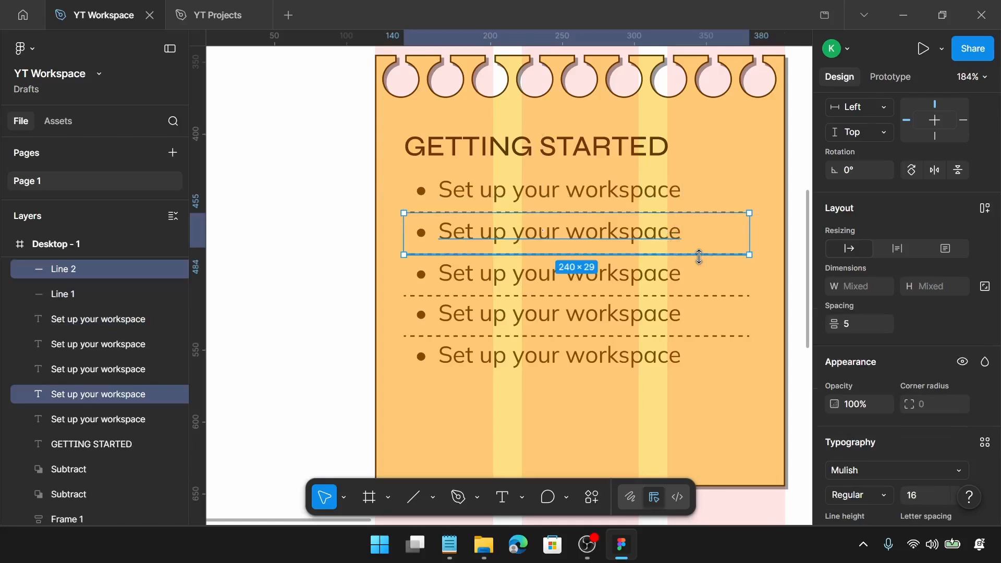
{"action": "key", "text": "Down"}
{"action": "key", "text": "Down"}
{"action": "key", "text": "Down"}
{"action": "key", "text": "Down"}
{"action": "key", "text": "Down"}
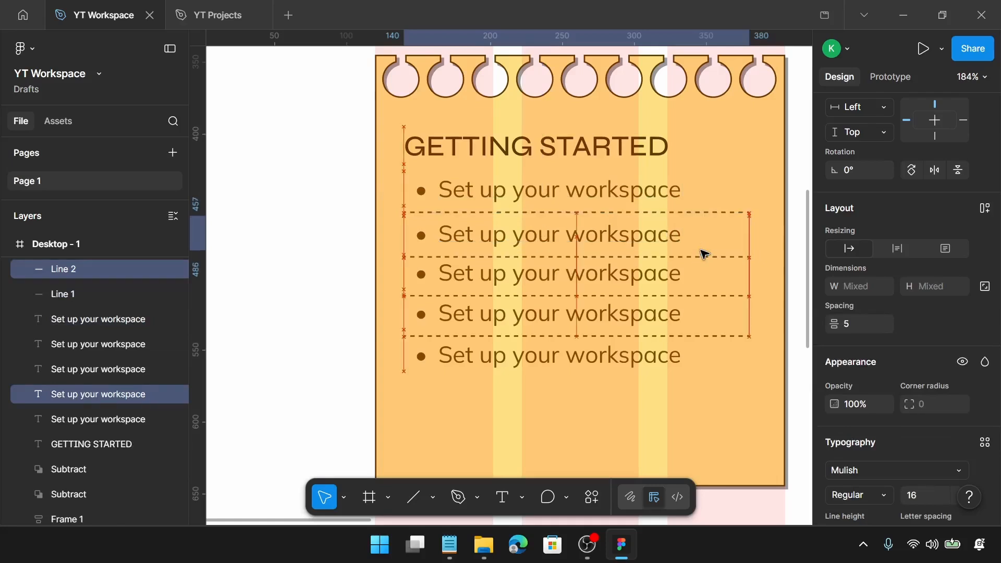
Set the spacing of the lower three list items and their dividers to 5 and move them just below the second divider
{"action": "left_click", "coordinate": [490, 285]}
{"action": "left_click", "coordinate": [494, 298], "text": "shift"}
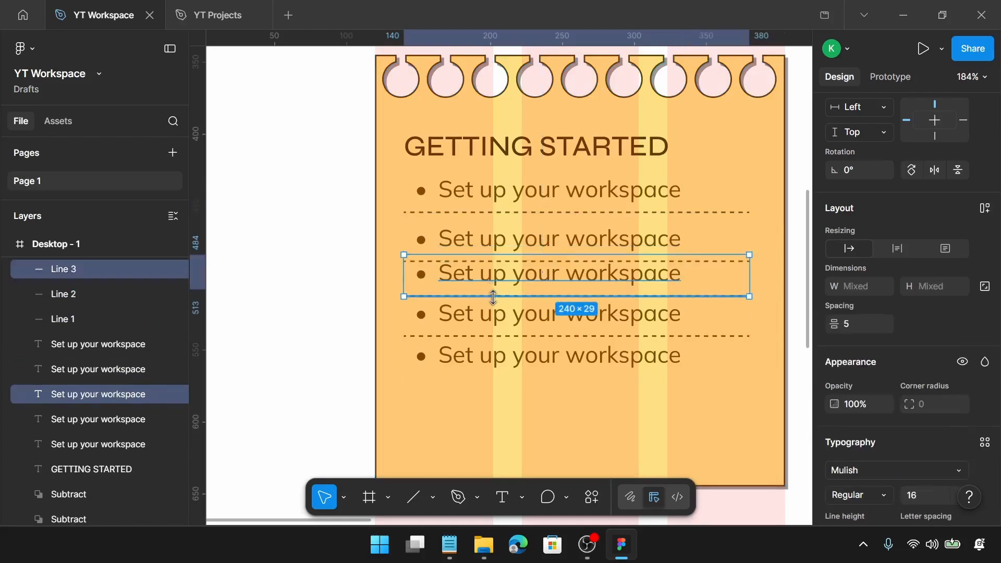
{"action": "left_click", "coordinate": [492, 313], "text": "shift"}
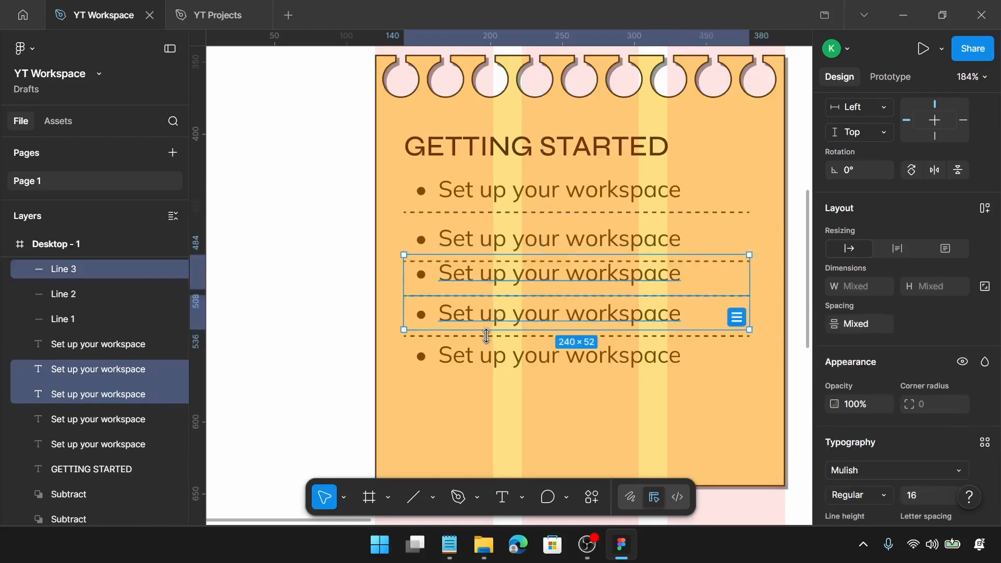
{"action": "left_click", "coordinate": [487, 336], "text": "shift"}
{"action": "left_click", "coordinate": [493, 362], "text": "shift"}
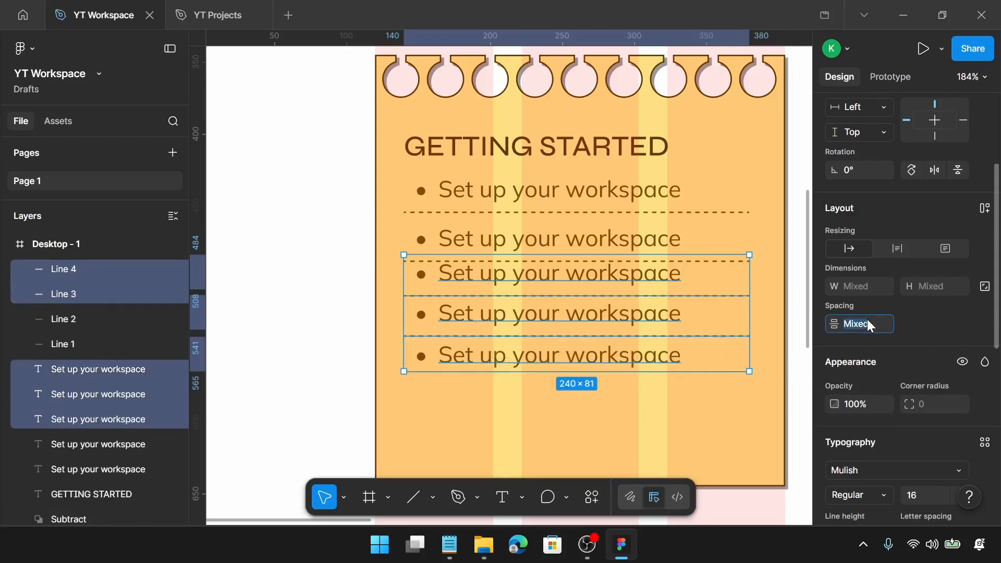
{"action": "key", "text": "Return"}
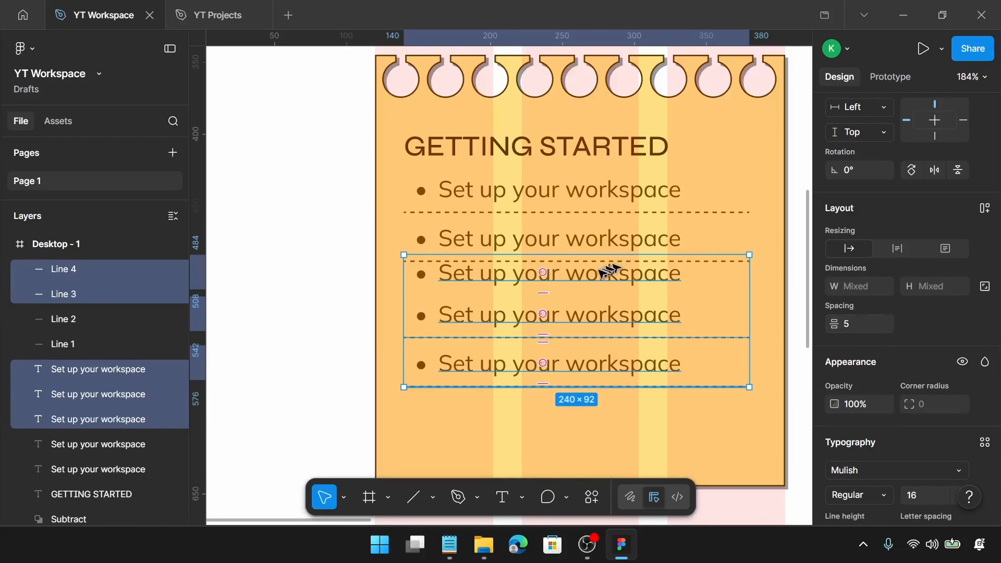
{"action": "left_click_drag", "start_coordinate": [599, 272], "coordinate": [597, 288]}
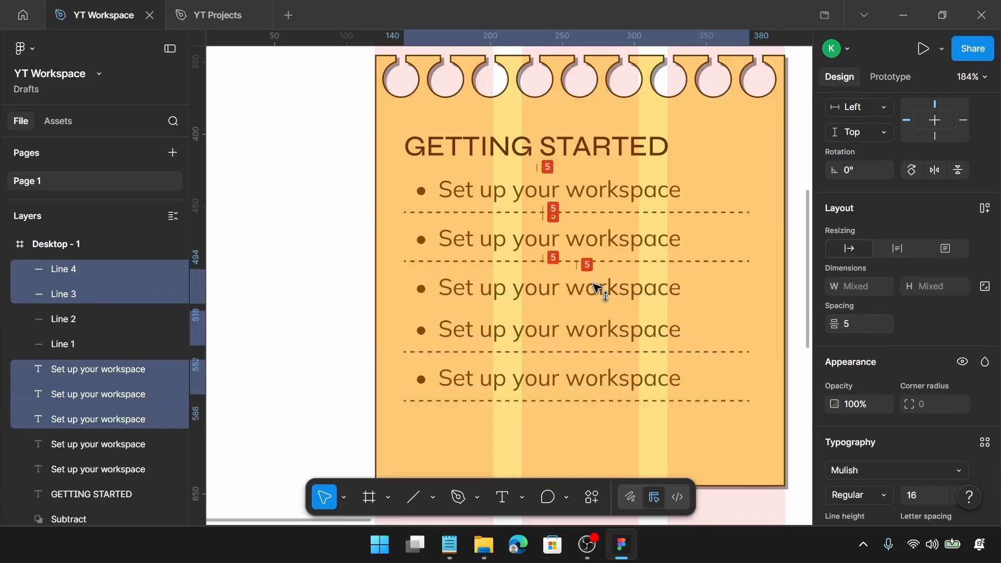
{"action": "left_click", "coordinate": [550, 261], "text": "shift"}
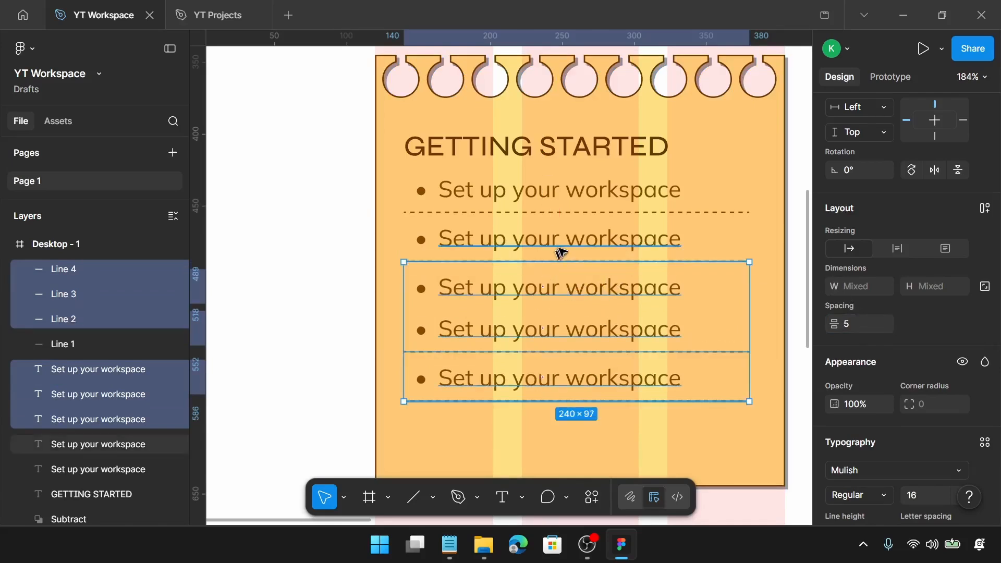
{"action": "left_click", "coordinate": [342, 191]}
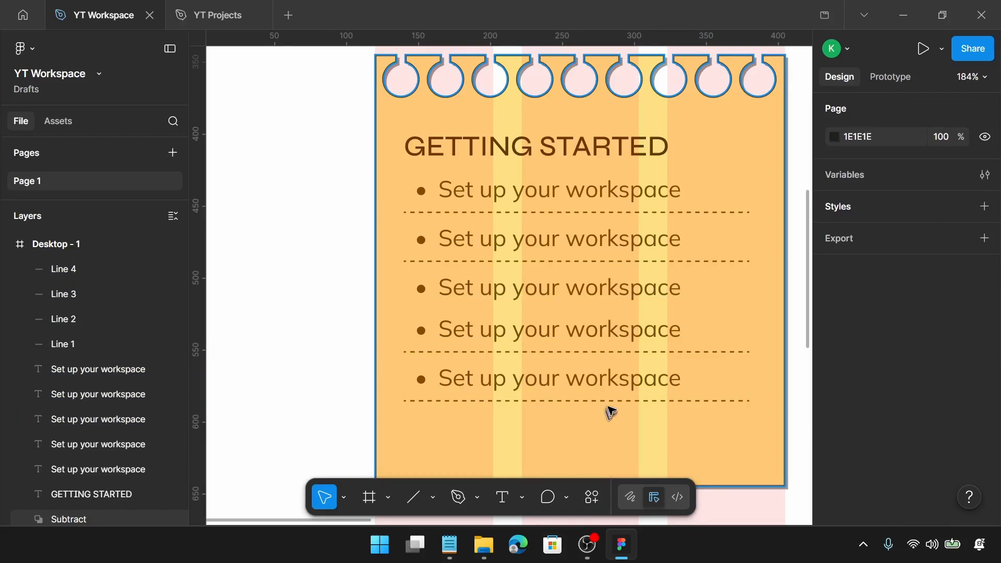
Move the bottom dashed divider up between the third and fourth list items
{"action": "left_click", "coordinate": [634, 406]}
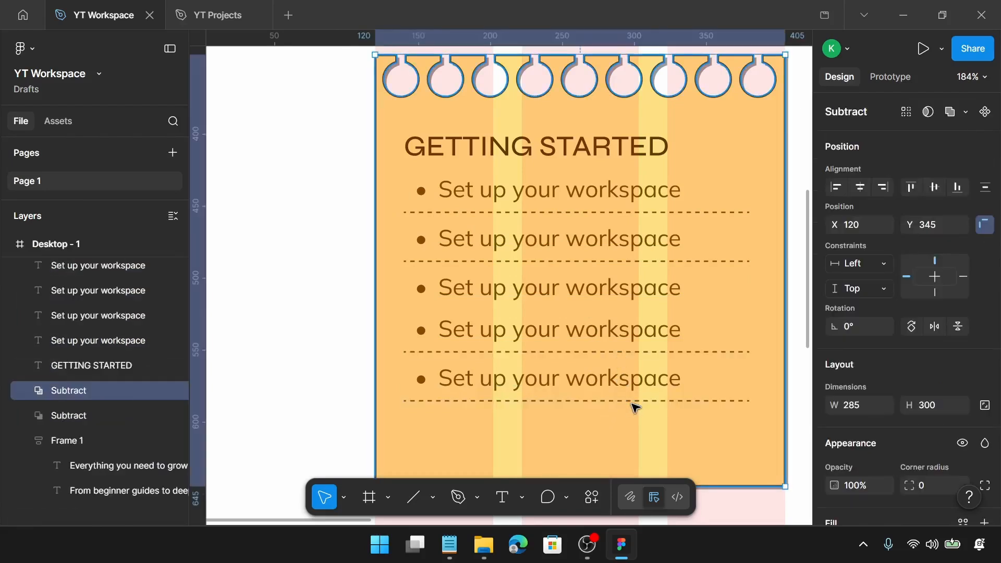
{"action": "left_click", "coordinate": [633, 402]}
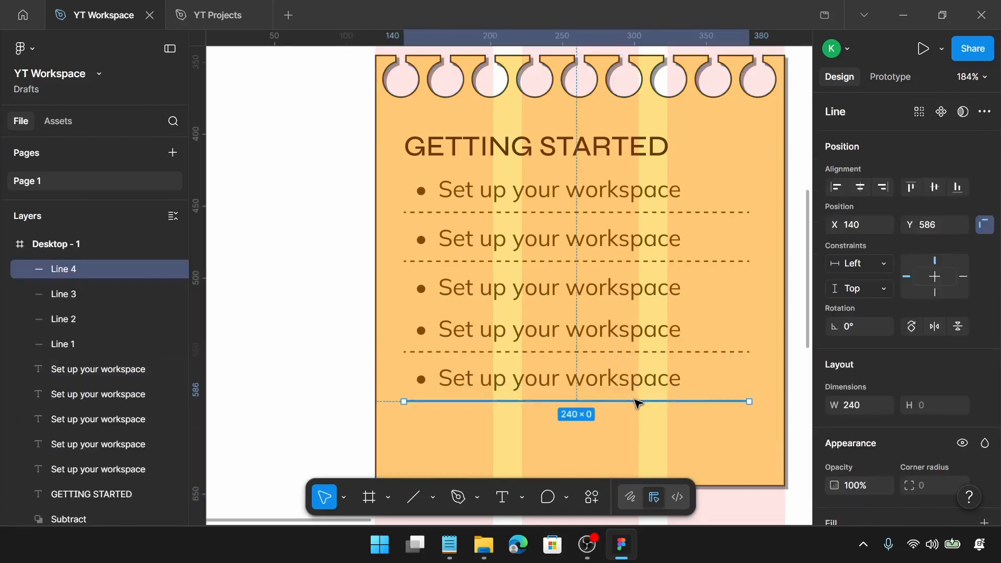
{"action": "left_click_drag", "start_coordinate": [637, 401], "coordinate": [632, 315]}
Move the fourth and fifth list items with their divider down so each sits 5 below the divider above
{"action": "left_click", "coordinate": [608, 293]}
{"action": "left_click", "coordinate": [720, 309], "text": "shift"}
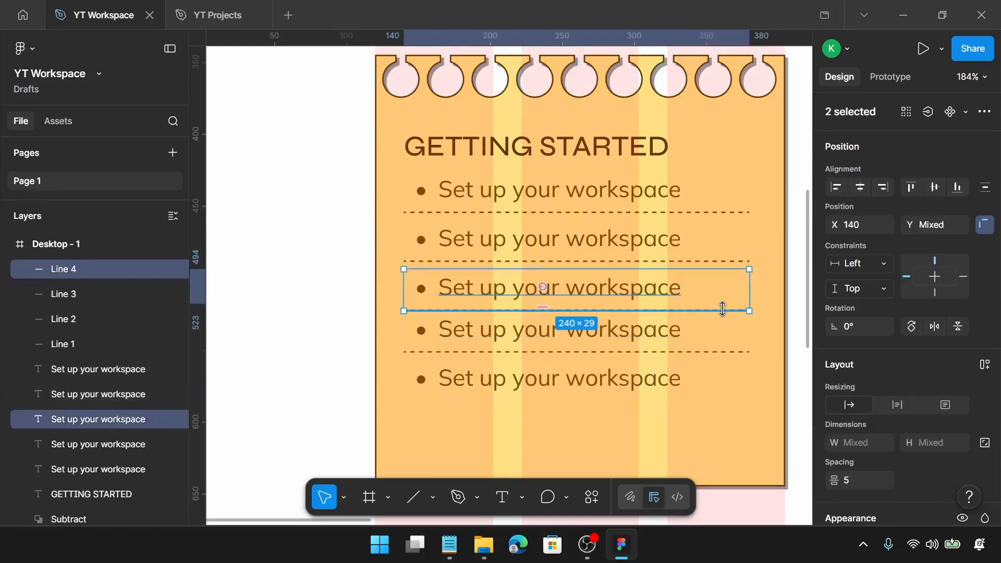
{"action": "left_click", "coordinate": [565, 333]}
{"action": "left_click", "coordinate": [654, 353], "text": "shift"}
{"action": "left_click", "coordinate": [660, 380], "text": "shift"}
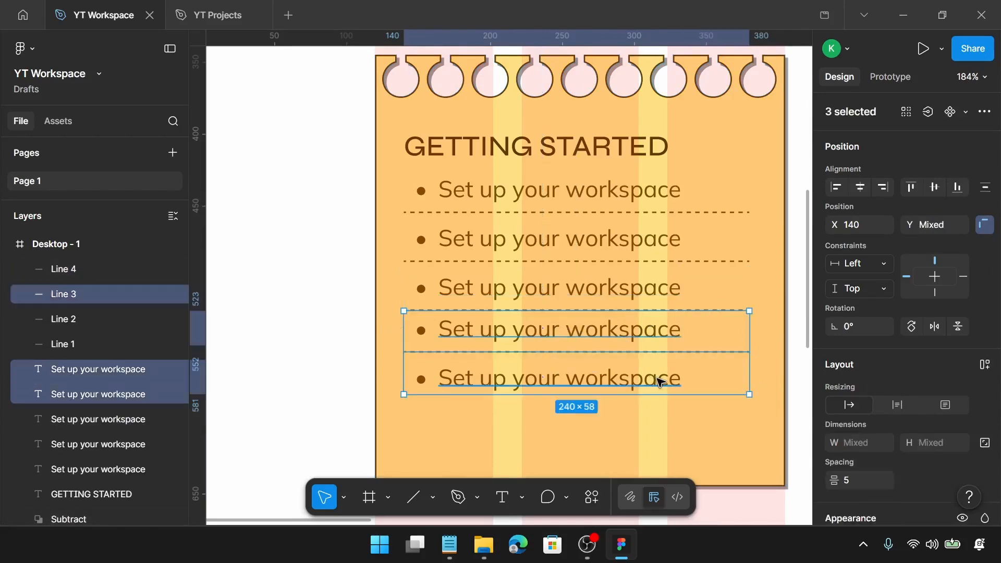
{"action": "left_click_drag", "start_coordinate": [657, 380], "coordinate": [658, 385]}
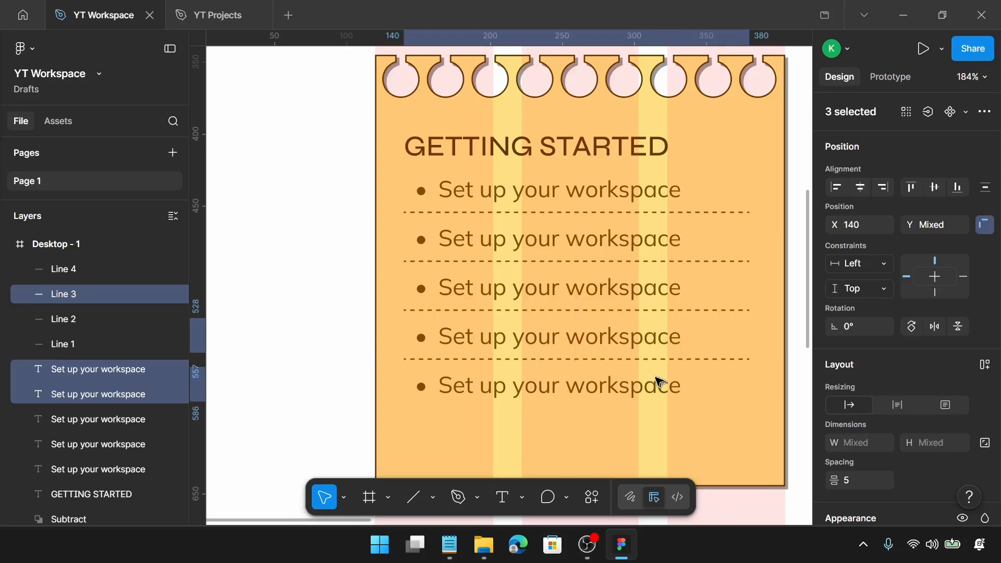
{"action": "left_click", "coordinate": [647, 309]}
{"action": "left_click", "coordinate": [636, 331], "text": "shift"}
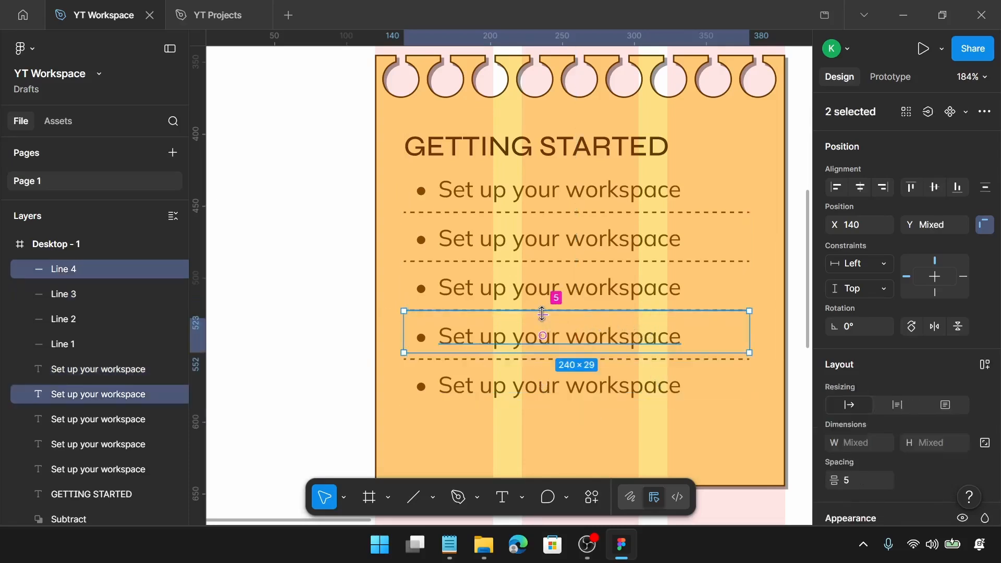
Select the whole card with its heading, list items and dividers and group it
{"action": "scroll", "coordinate": [554, 295], "scroll_direction": "down", "scroll_amount": 5}
{"action": "left_click", "coordinate": [364, 286]}
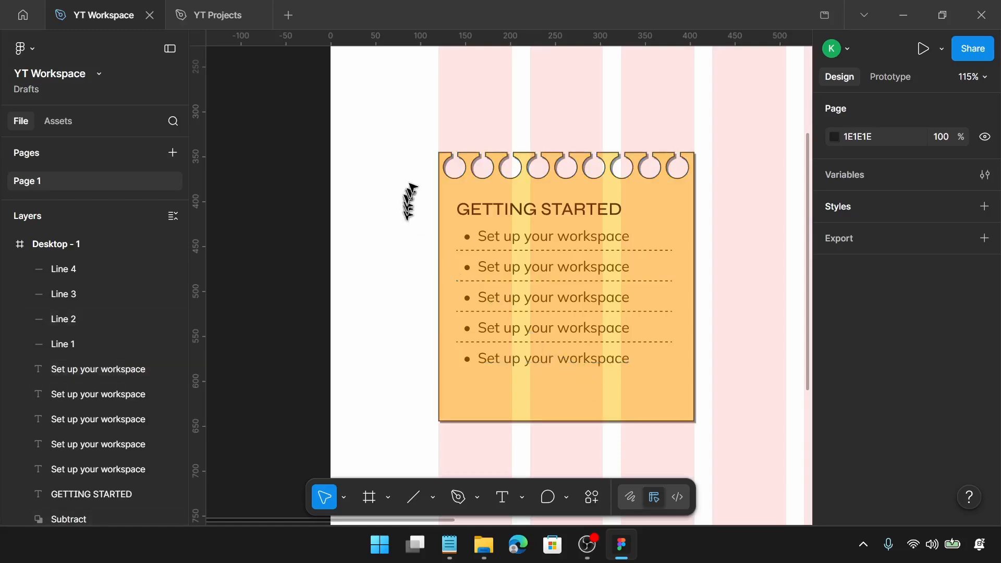
{"action": "left_click_drag", "start_coordinate": [403, 107], "coordinate": [709, 436]}
{"action": "key", "text": "ctrl+g"}
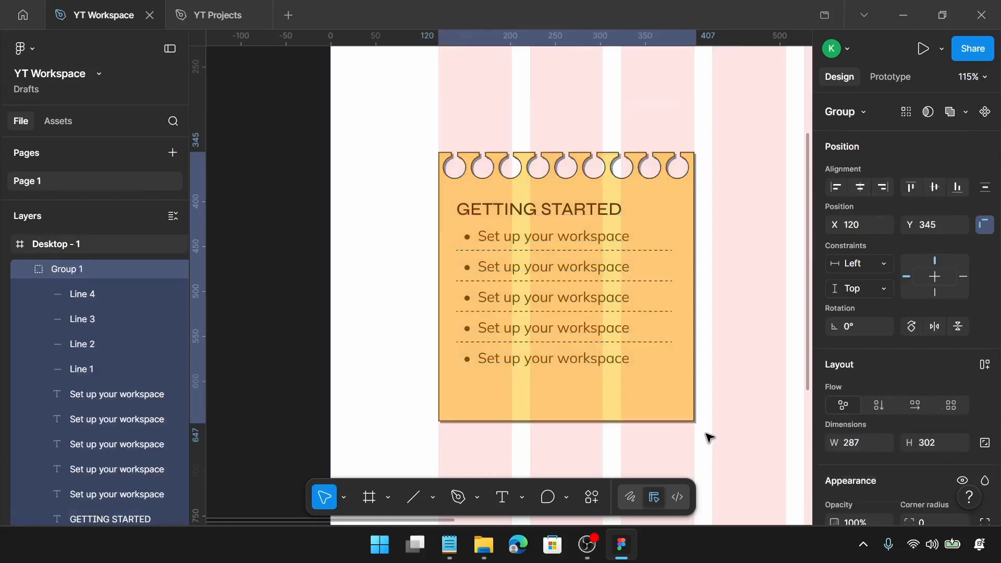
Duplicate the card group to the right and nudge the copy to X 425
{"action": "scroll", "coordinate": [707, 434], "scroll_direction": "down", "scroll_amount": 5}
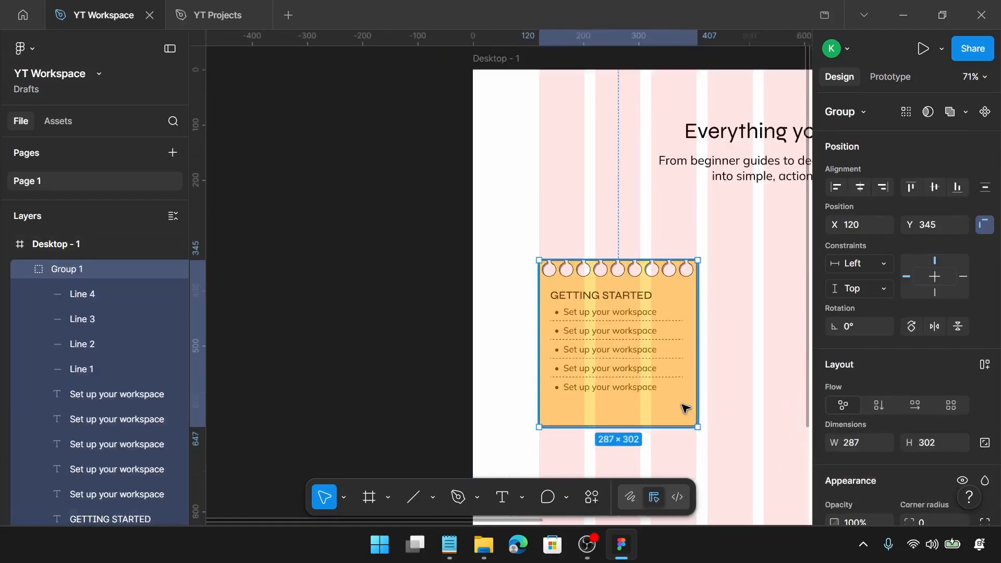
{"action": "scroll", "coordinate": [683, 409], "scroll_direction": "right", "scroll_amount": 2}
{"action": "scroll", "coordinate": [682, 408], "scroll_direction": "down", "scroll_amount": 1}
{"action": "scroll", "coordinate": [680, 404], "scroll_direction": "right", "scroll_amount": 5}
{"action": "scroll", "coordinate": [679, 399], "scroll_direction": "down", "scroll_amount": 3}
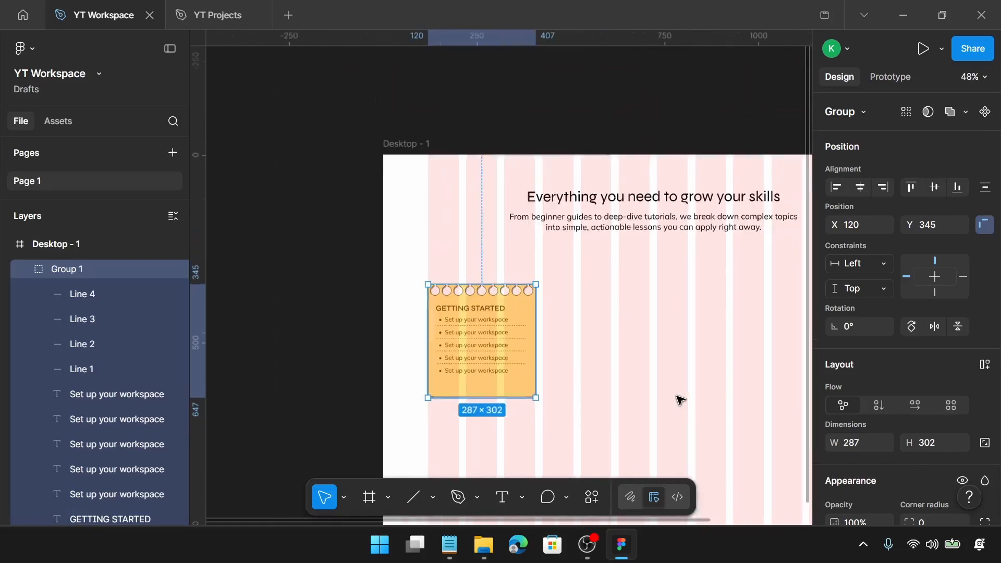
{"action": "scroll", "coordinate": [671, 397], "scroll_direction": "down", "scroll_amount": 2}
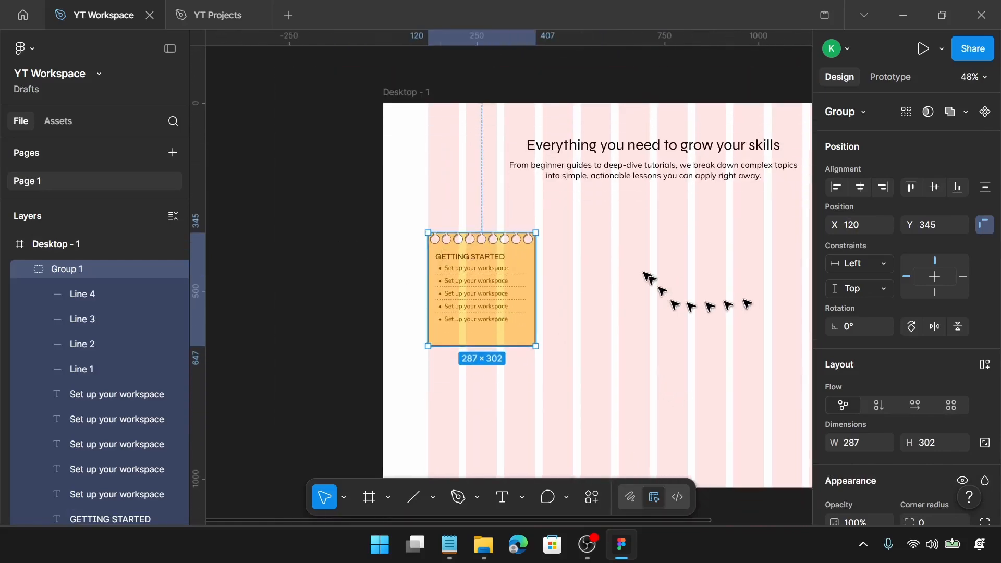
{"action": "scroll", "coordinate": [606, 264], "scroll_direction": "up", "scroll_amount": 5}
{"action": "left_click_drag", "start_coordinate": [425, 287], "coordinate": [581, 264]}
{"action": "scroll", "coordinate": [537, 230], "scroll_direction": "up", "scroll_amount": 5}
{"action": "scroll", "coordinate": [465, 185], "scroll_direction": "up", "scroll_amount": 8}
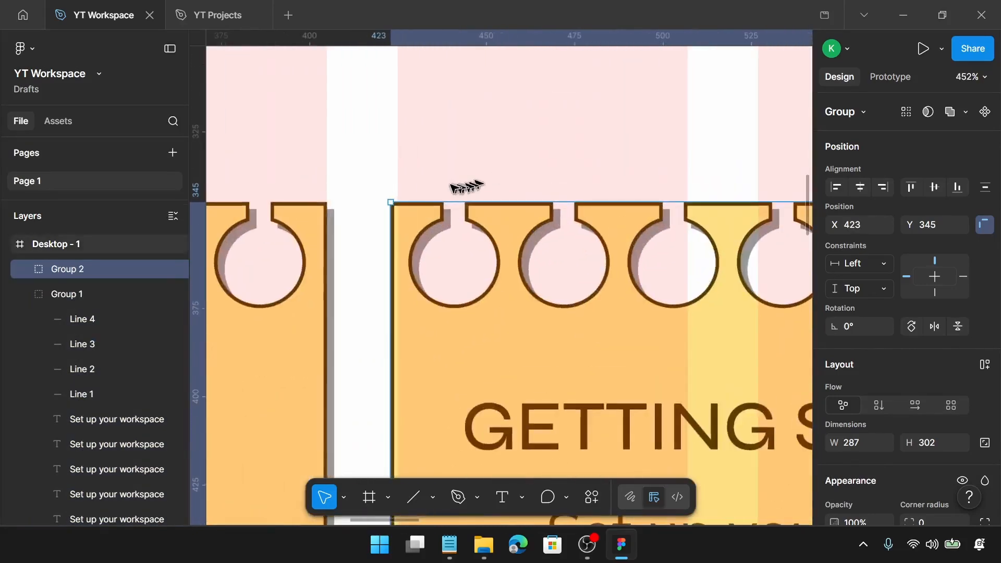
{"action": "key", "text": "Right"}
{"action": "key", "text": "Right"}
{"action": "scroll", "coordinate": [449, 196], "scroll_direction": "down", "scroll_amount": 12}
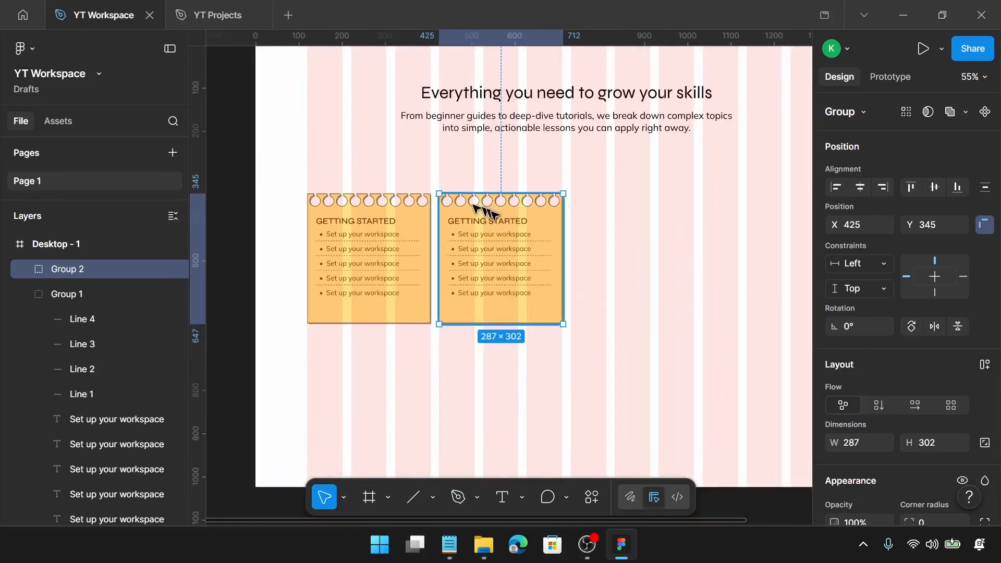
Duplicate the second card to the right, placing the copy at X 730
{"action": "left_click_drag", "start_coordinate": [502, 214], "coordinate": [620, 219]}
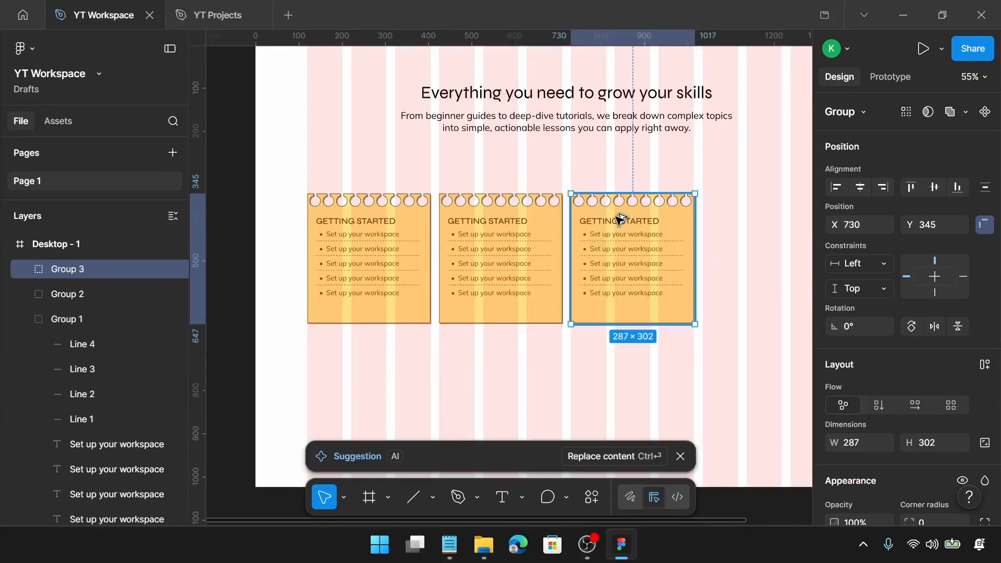
{"action": "scroll", "coordinate": [571, 194], "scroll_direction": "up", "scroll_amount": 5}
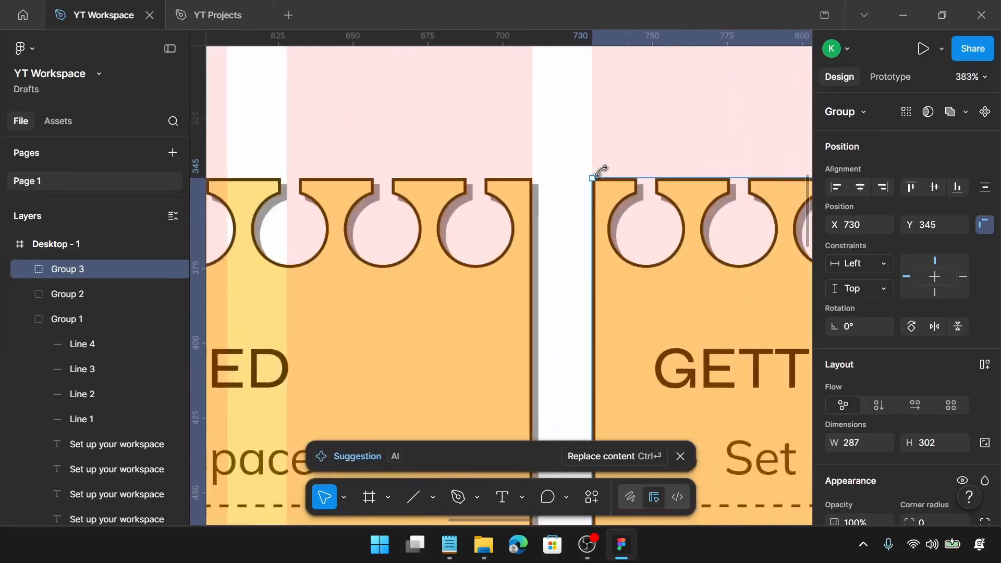
{"action": "scroll", "coordinate": [602, 170], "scroll_direction": "down", "scroll_amount": 5}
{"action": "scroll", "coordinate": [585, 201], "scroll_direction": "right", "scroll_amount": 3}
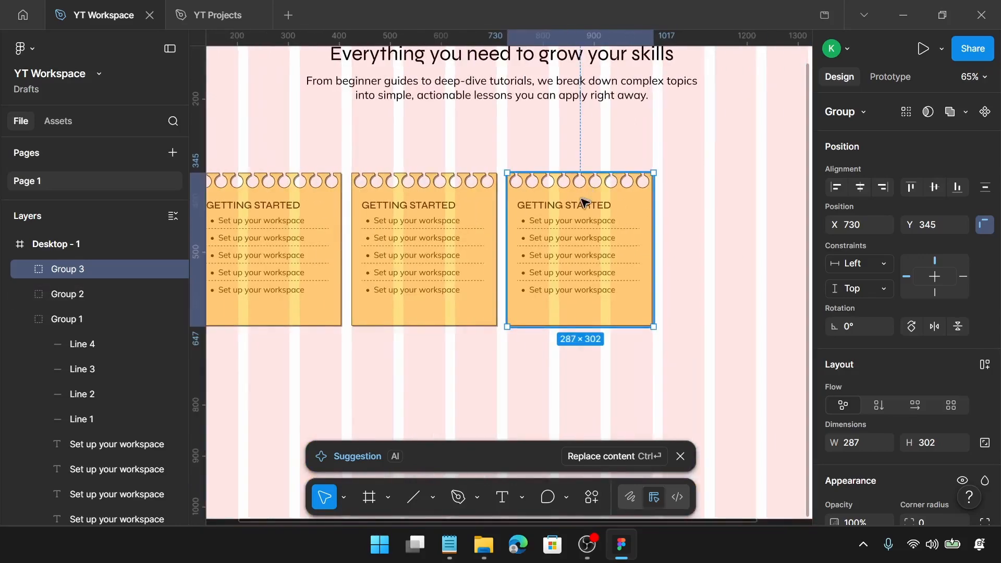
Duplicate the third card to the right, placing the copy at X 1035
{"action": "left_click_drag", "start_coordinate": [565, 214], "coordinate": [722, 208]}
{"action": "scroll", "coordinate": [589, 157], "scroll_direction": "up", "scroll_amount": 10}
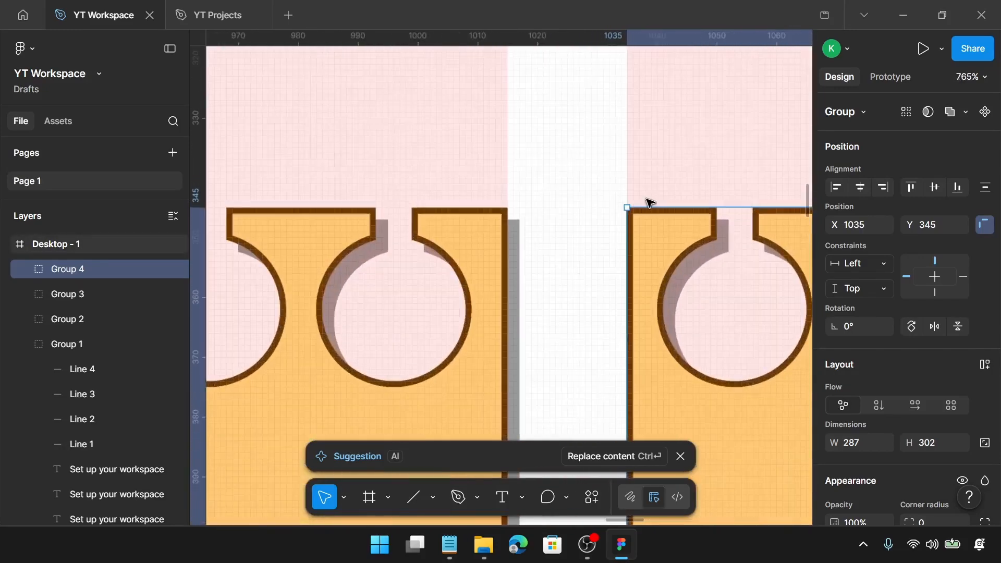
{"action": "scroll", "coordinate": [649, 202], "scroll_direction": "down", "scroll_amount": 10}
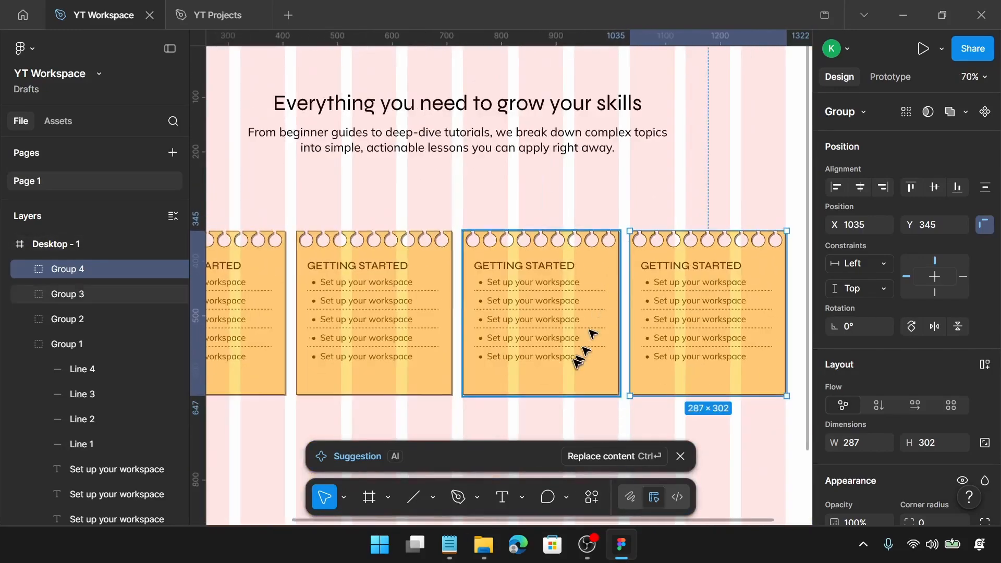
{"action": "scroll", "coordinate": [521, 333], "scroll_direction": "up", "scroll_amount": 5}
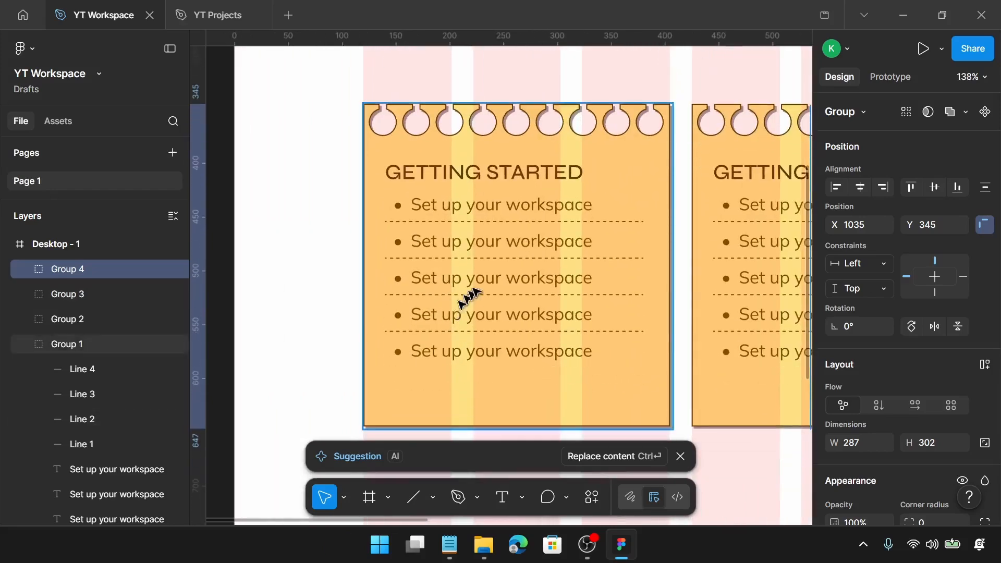
{"action": "scroll", "coordinate": [474, 292], "scroll_direction": "down", "scroll_amount": 2}
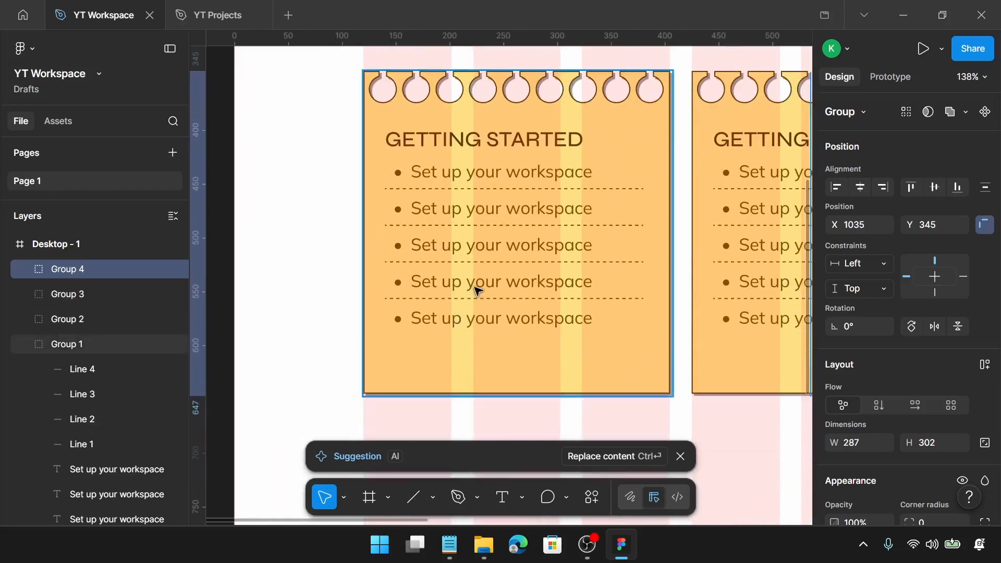
Copy "Learn the basics fast" from Notepad and paste it into the first card's second list item
{"action": "left_click", "coordinate": [456, 534]}
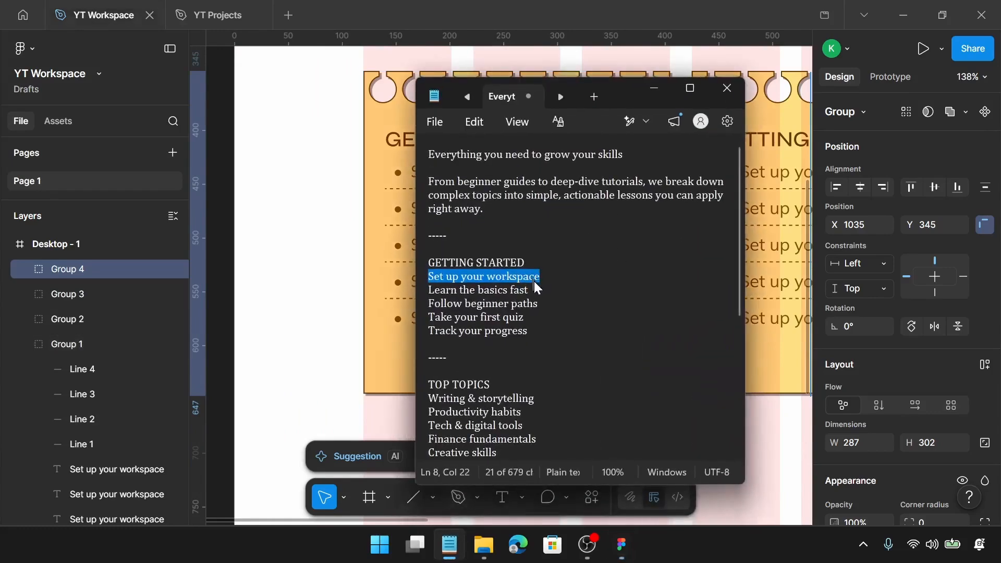
{"action": "left_click_drag", "start_coordinate": [535, 286], "coordinate": [427, 292]}
{"action": "key", "text": "ctrl+c"}
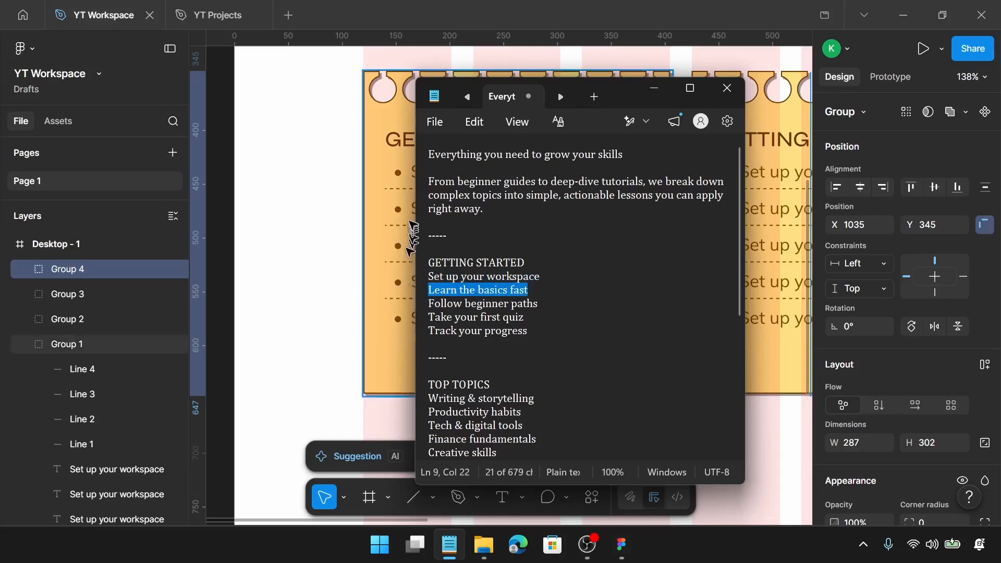
{"action": "left_click", "coordinate": [413, 219]}
{"action": "double_click", "coordinate": [482, 218]}
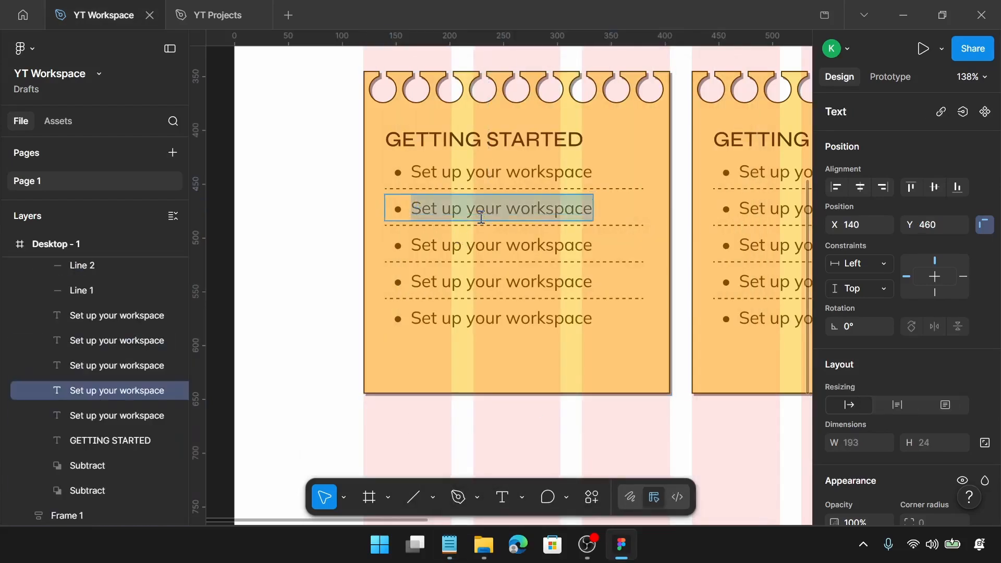
{"action": "key", "text": "ctrl+v"}
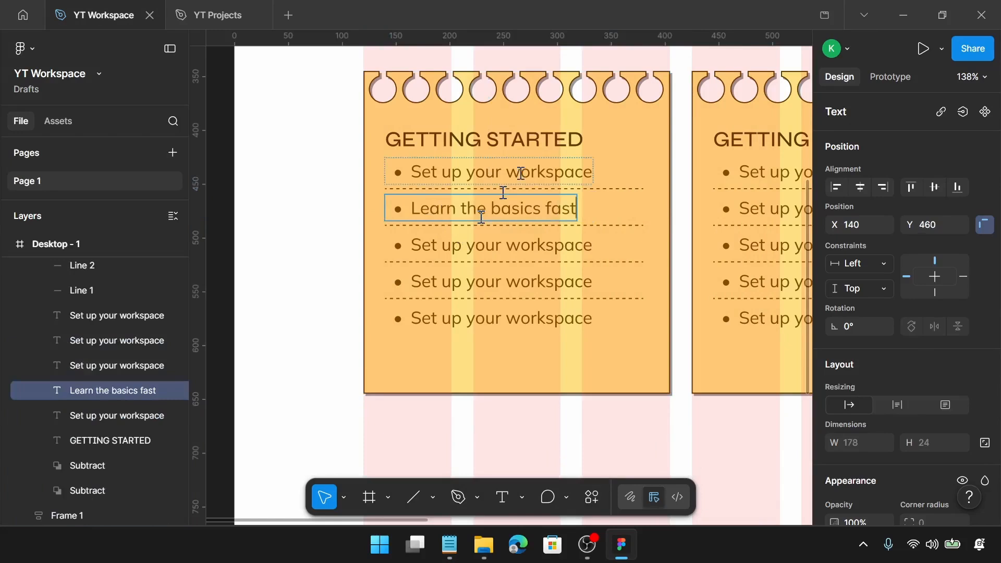
Copy "Follow beginner paths" from Notepad and paste it into the first card's third list item
{"action": "left_click", "coordinate": [444, 554]}
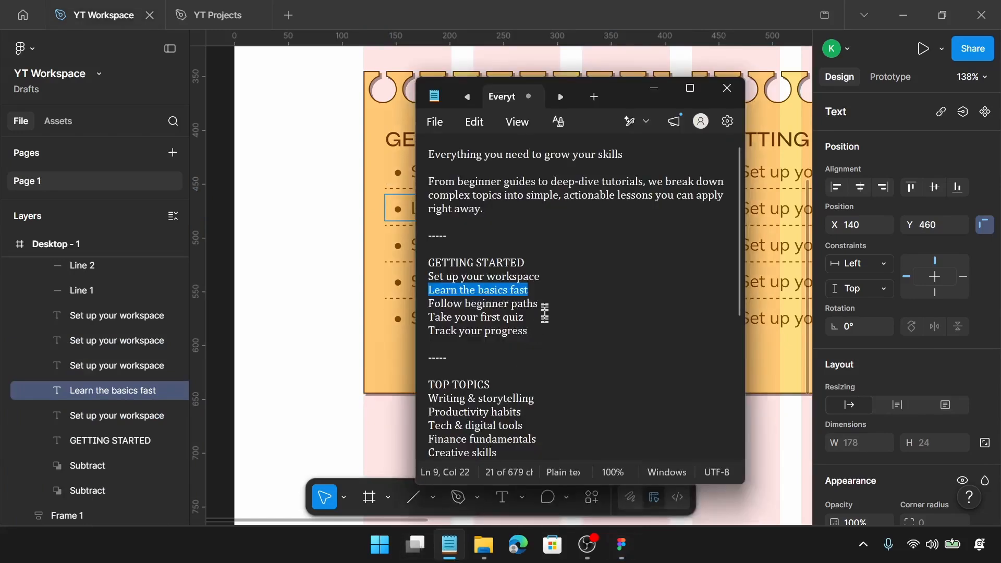
{"action": "left_click_drag", "start_coordinate": [540, 304], "coordinate": [415, 306]}
{"action": "key", "text": "ctrl+c"}
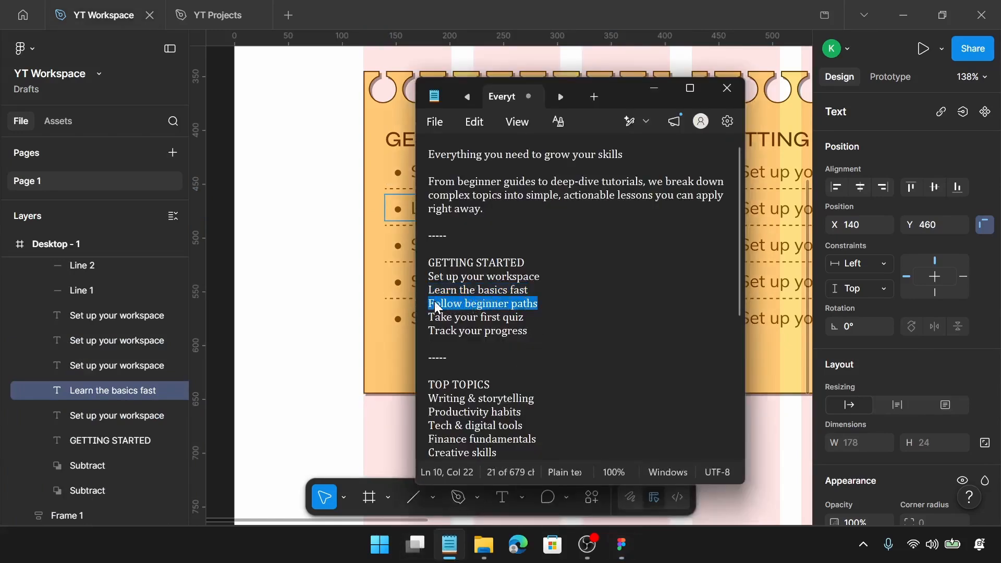
{"action": "left_click", "coordinate": [397, 245]}
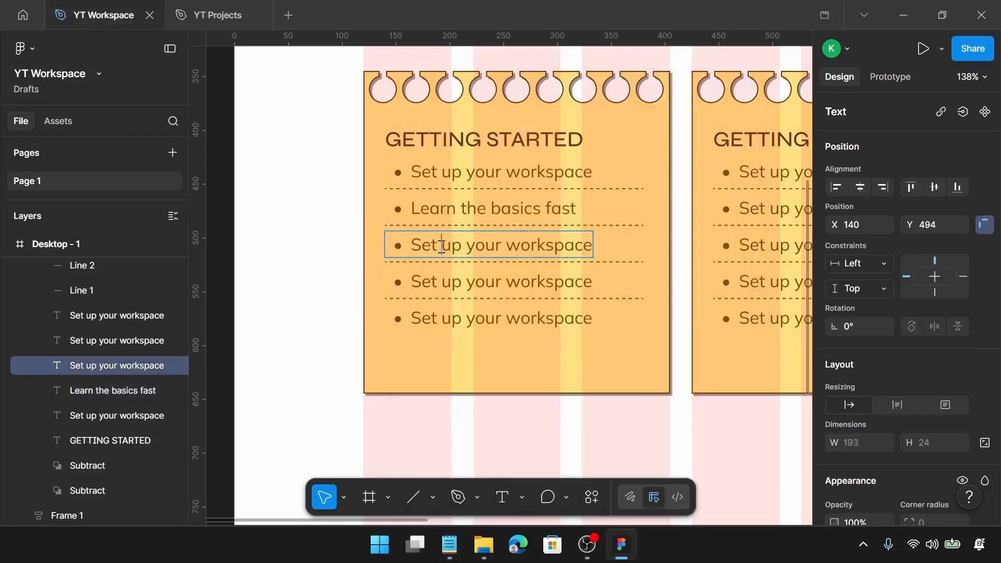
{"action": "double_click", "coordinate": [442, 246]}
{"action": "key", "text": "ctrl+v"}
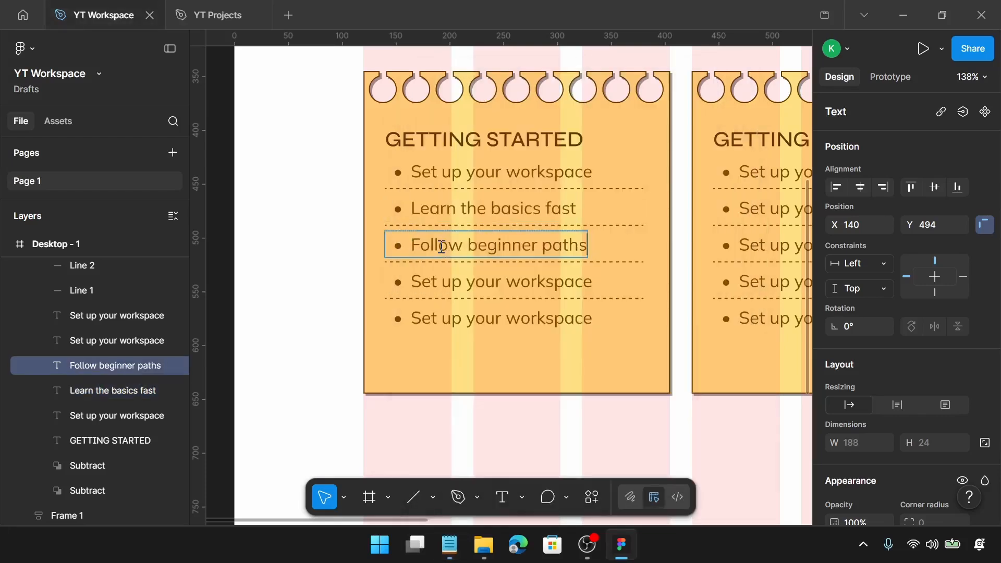
Copy "Take your first quiz" from Notepad and replace the first card's fourth list item with it
{"action": "left_click", "coordinate": [449, 544]}
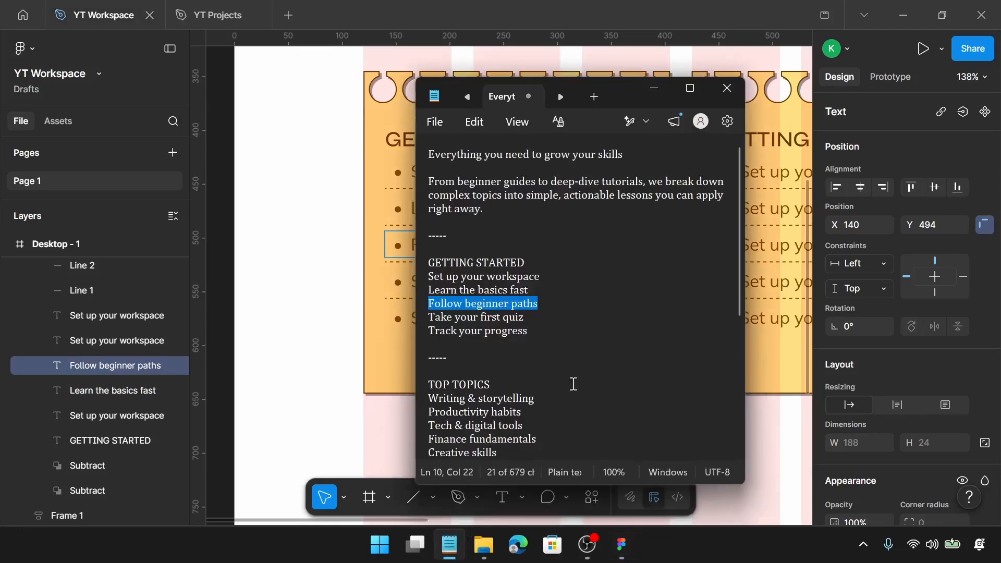
{"action": "left_click_drag", "start_coordinate": [527, 318], "coordinate": [430, 316]}
{"action": "key", "text": "ctrl+c"}
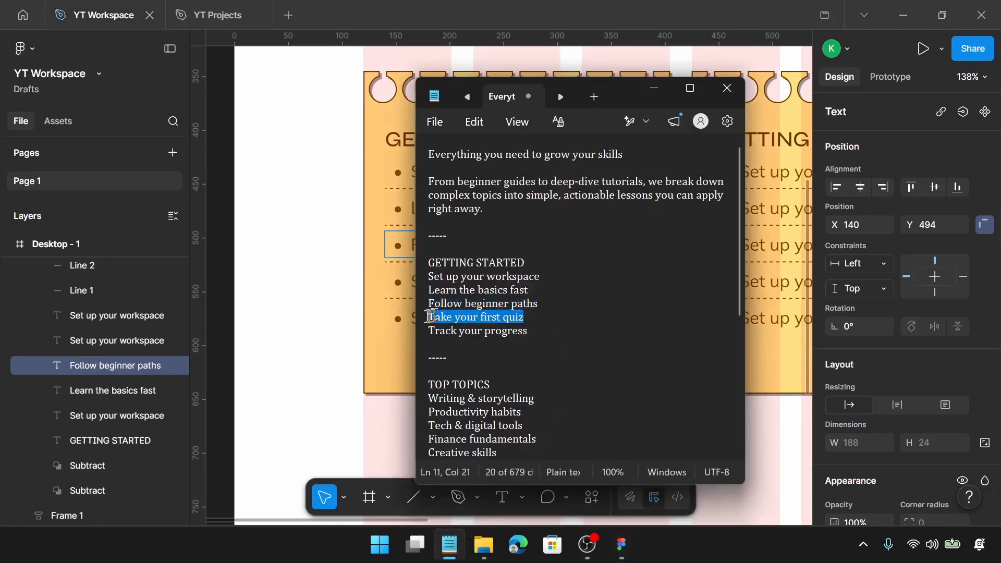
{"action": "double_click", "coordinate": [414, 281]}
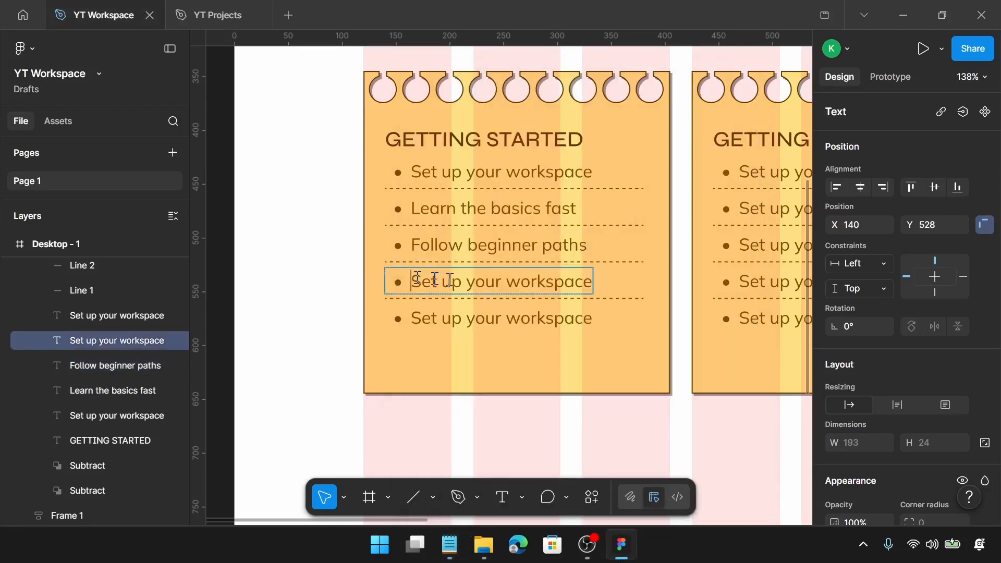
{"action": "key", "text": "ctrl+a"}
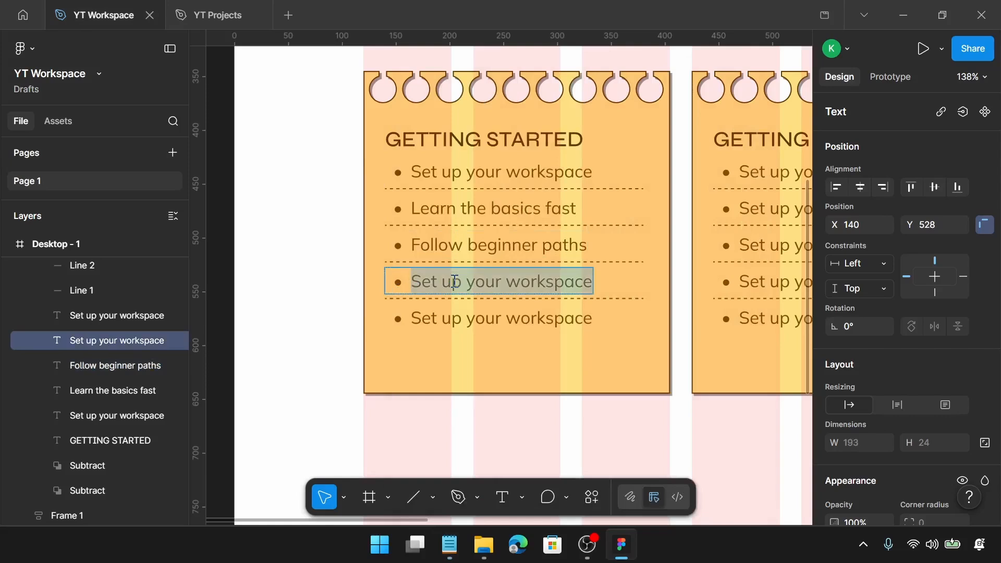
{"action": "key", "text": "ctrl+v"}
Copy "Track your progress" from Notepad and paste it into the first card's fifth list item
{"action": "left_click", "coordinate": [450, 543]}
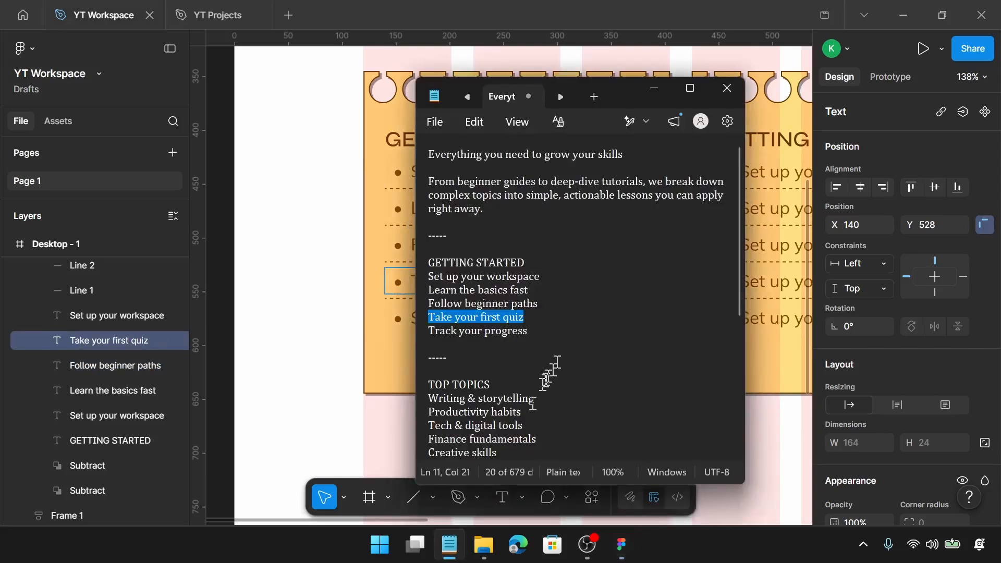
{"action": "left_click_drag", "start_coordinate": [545, 332], "coordinate": [420, 334]}
{"action": "key", "text": "ctrl+c"}
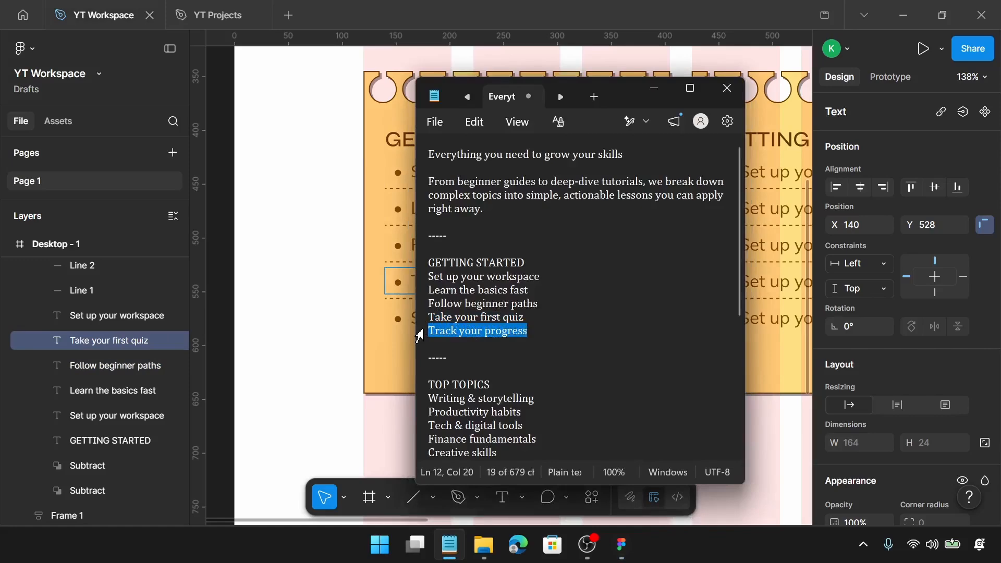
{"action": "left_click", "coordinate": [406, 319]}
{"action": "left_click", "coordinate": [407, 318]}
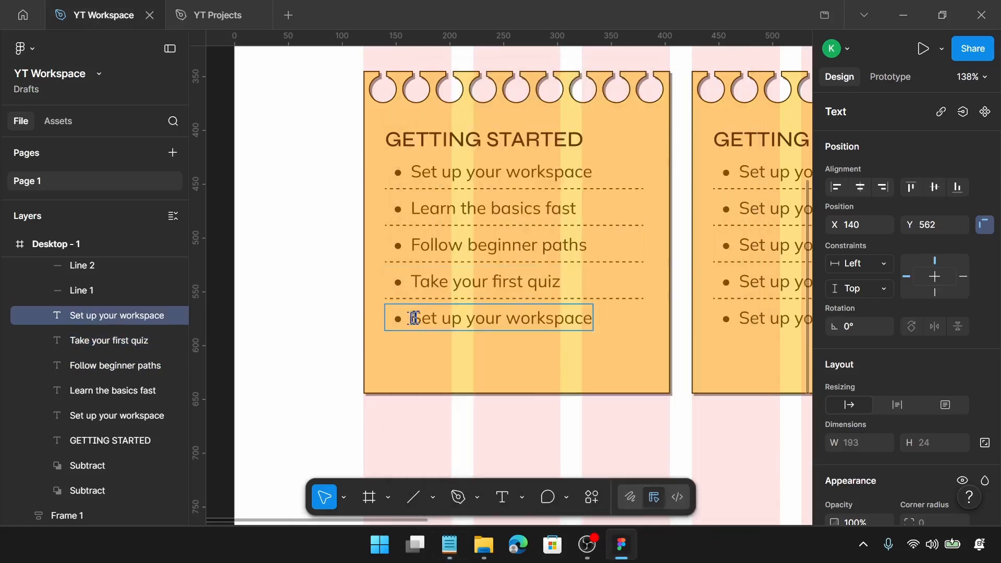
{"action": "double_click", "coordinate": [412, 318]}
{"action": "key", "text": "ctrl+v"}
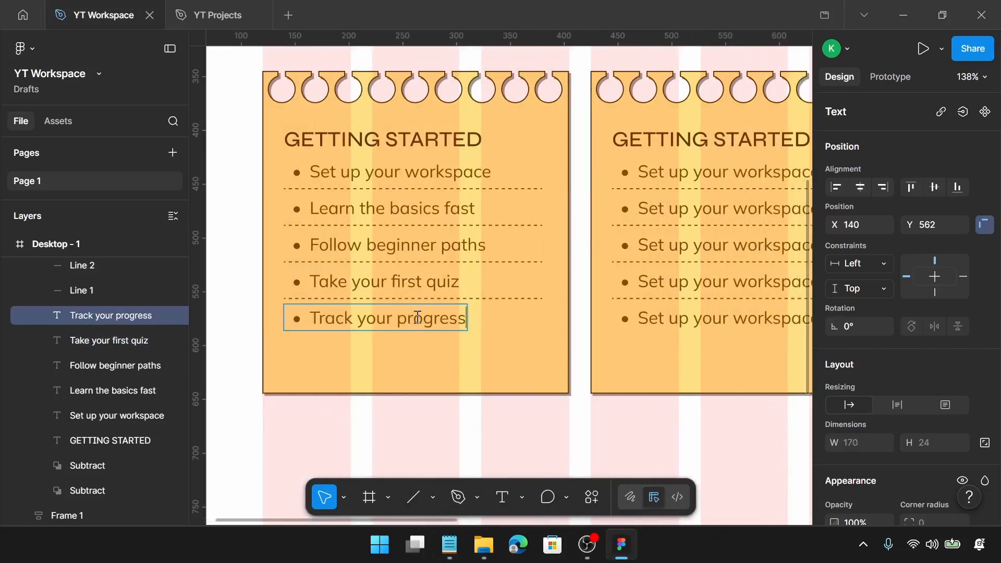
Select the second card group and expand its selection colors list
{"action": "scroll", "coordinate": [417, 318], "scroll_direction": "right", "scroll_amount": 10}
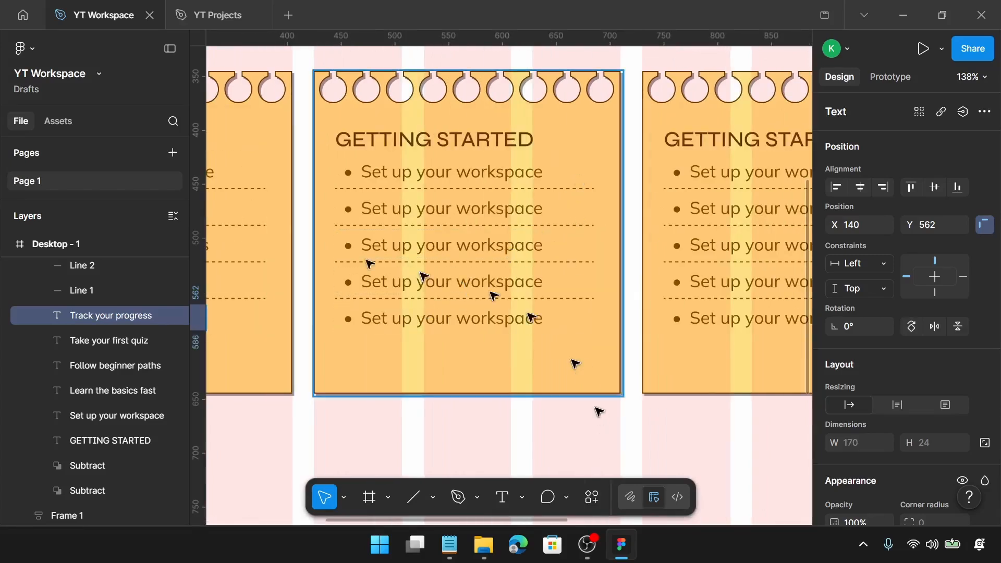
{"action": "left_click", "coordinate": [398, 210]}
{"action": "scroll", "coordinate": [949, 345], "scroll_direction": "down", "scroll_amount": 1}
{"action": "scroll", "coordinate": [906, 344], "scroll_direction": "down", "scroll_amount": 4}
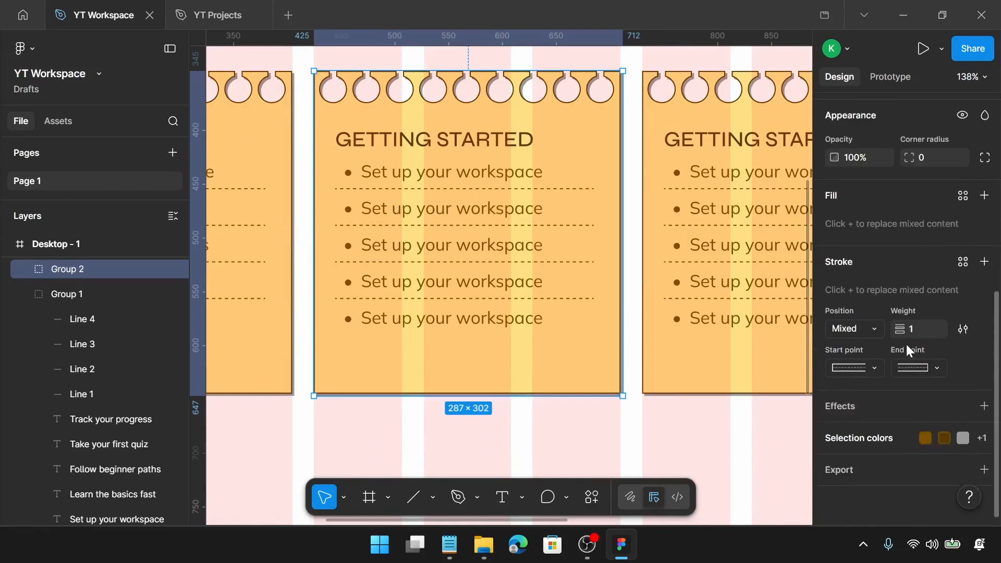
{"action": "left_click", "coordinate": [855, 436]}
{"action": "scroll", "coordinate": [857, 423], "scroll_direction": "down", "scroll_amount": 2}
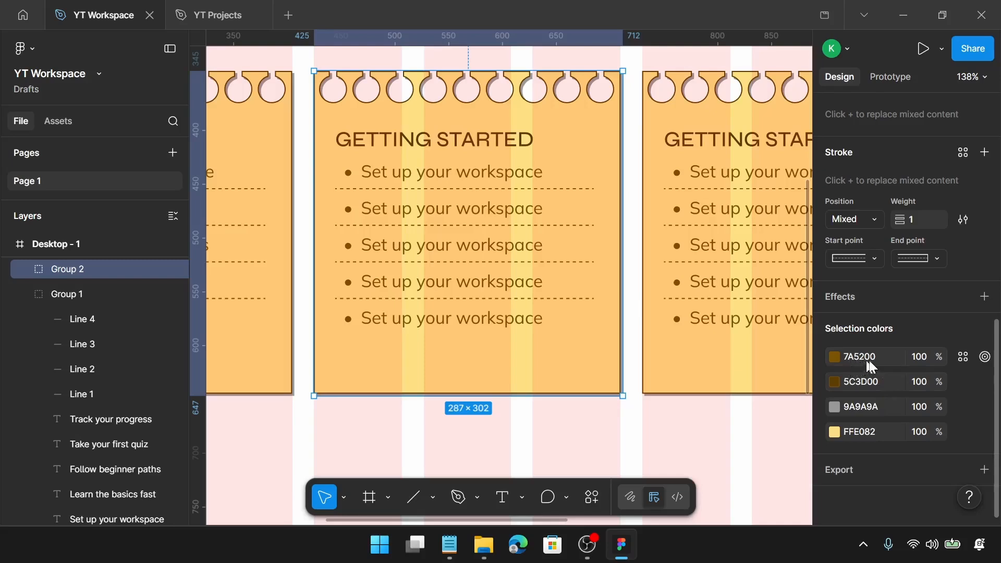
{"action": "left_click", "coordinate": [984, 356]}
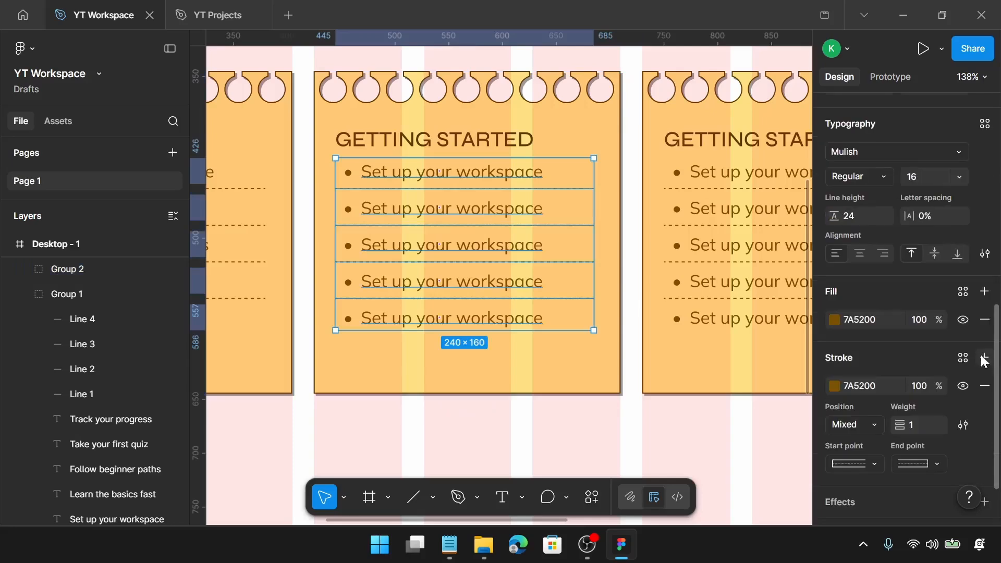
{"action": "scroll", "coordinate": [923, 356], "scroll_direction": "down", "scroll_amount": 2}
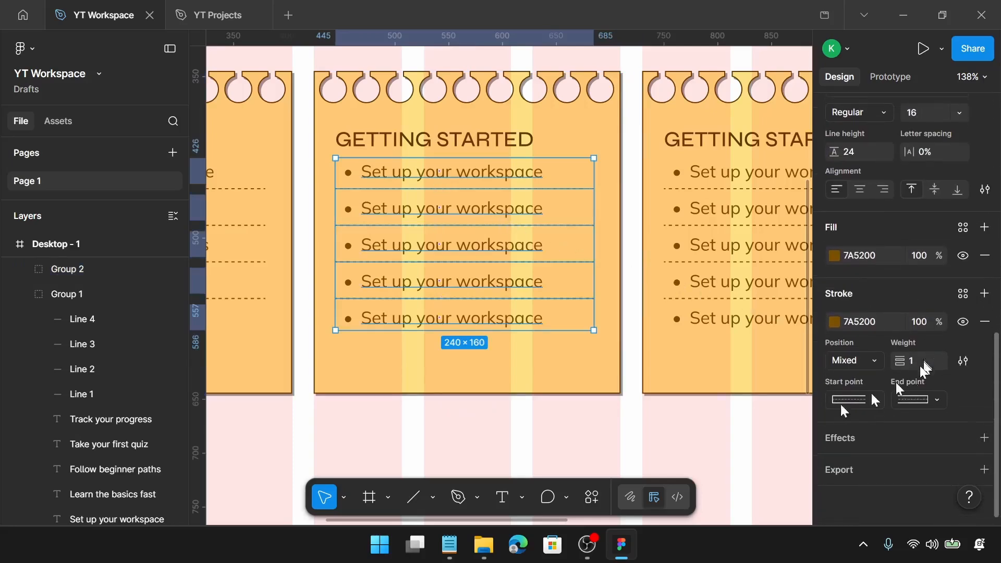
{"action": "left_click", "coordinate": [665, 440]}
{"action": "left_click", "coordinate": [442, 170]}
{"action": "scroll", "coordinate": [918, 408], "scroll_direction": "down", "scroll_amount": 7}
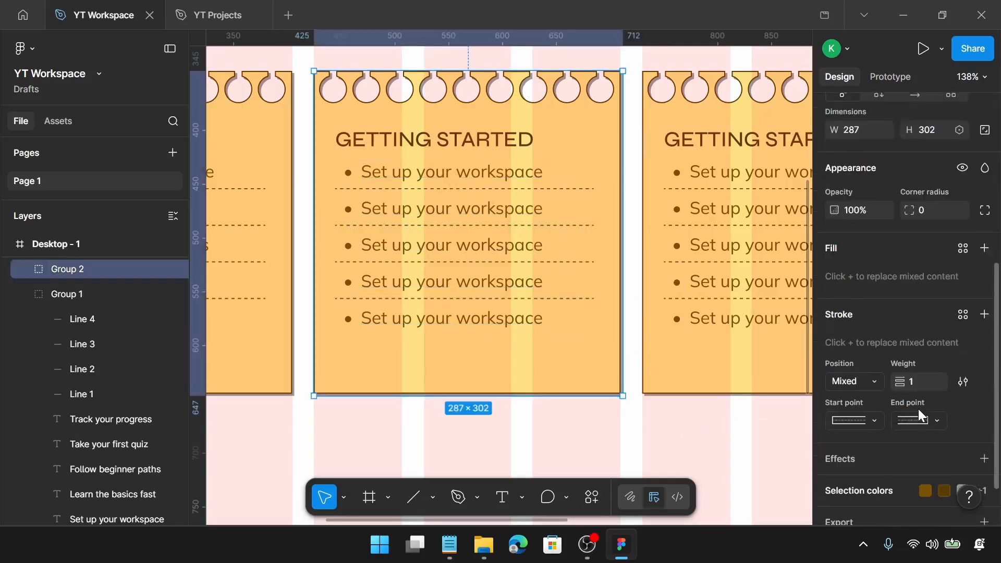
{"action": "scroll", "coordinate": [857, 415], "scroll_direction": "down", "scroll_amount": 2}
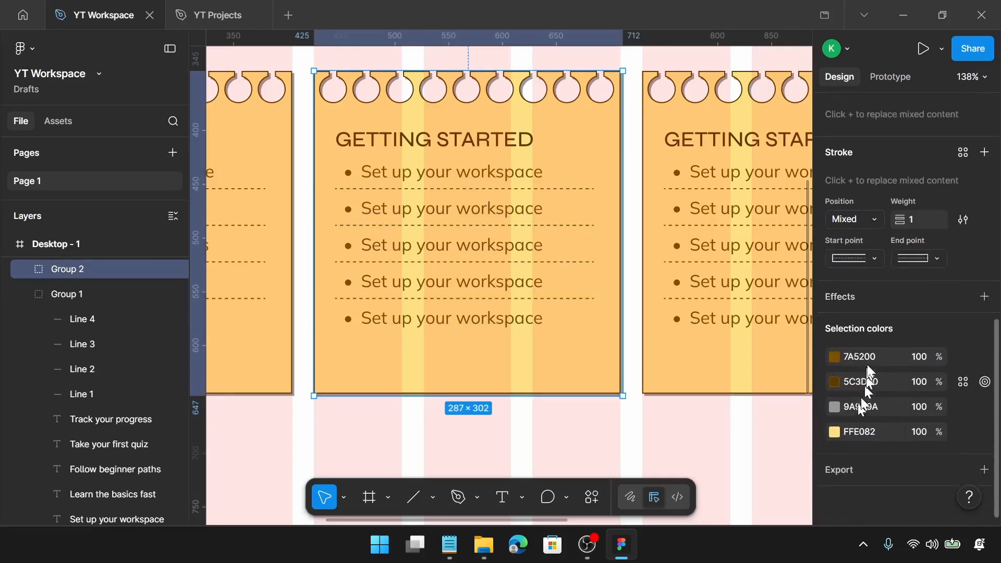
Change the second card's text selection color to 8C2A47
{"action": "left_click", "coordinate": [868, 357]}
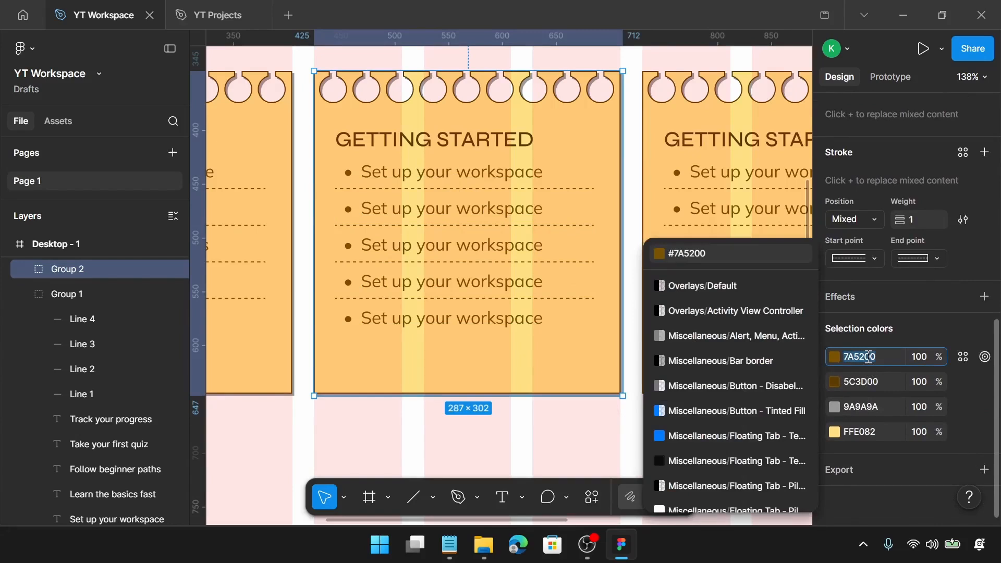
{"action": "type", "text": "8"}
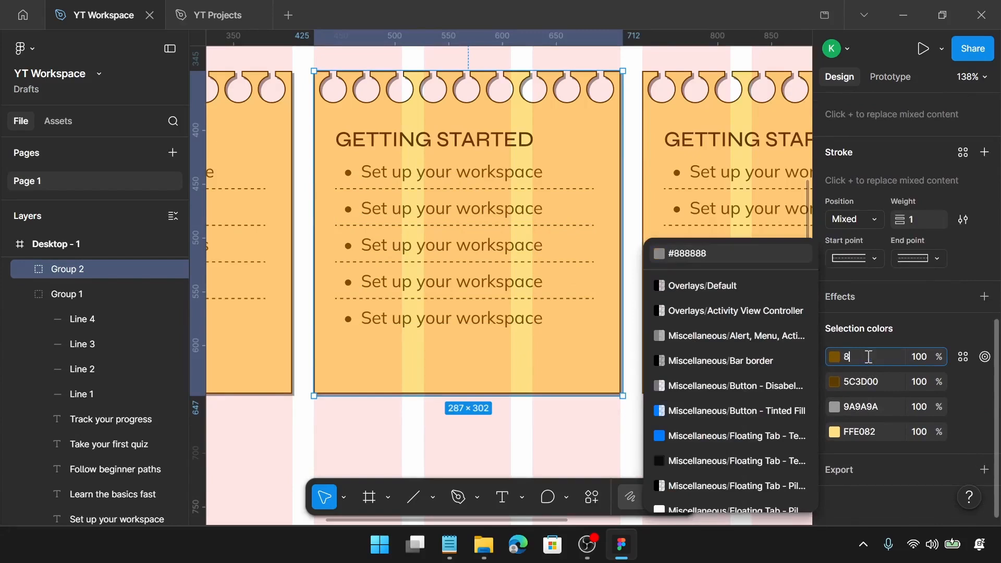
{"action": "type", "text": "c"}
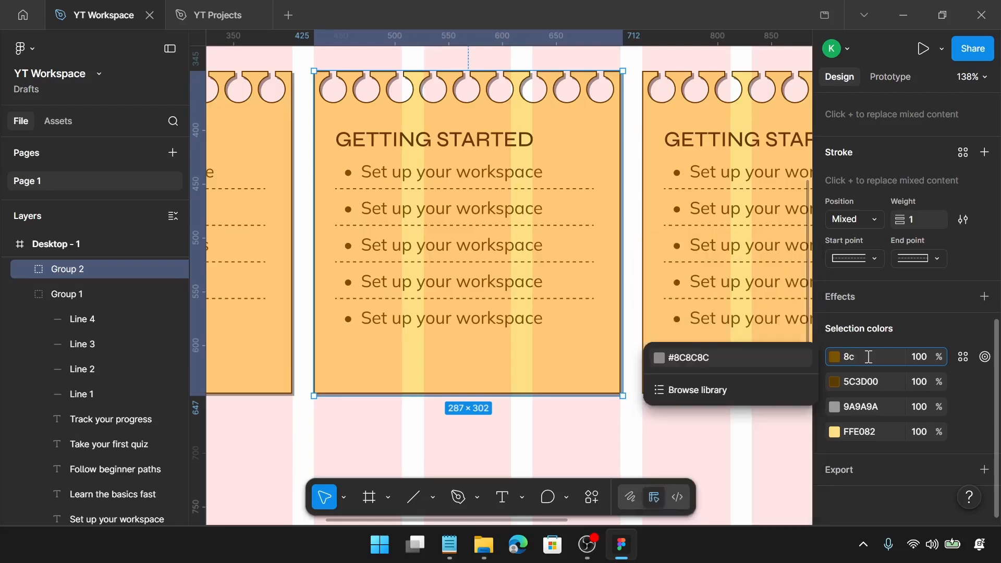
{"action": "type", "text": "2a"}
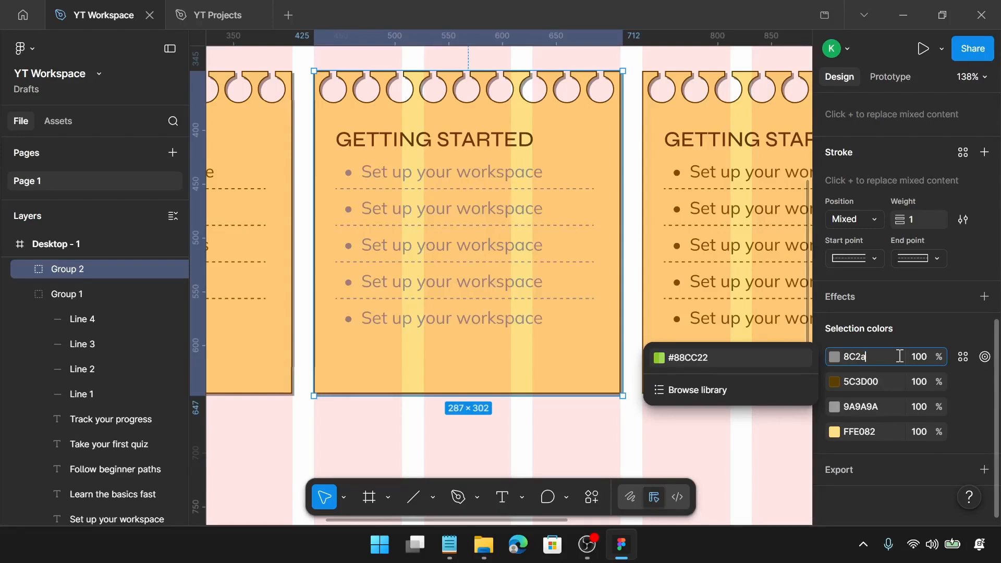
{"action": "type", "text": "47"}
{"action": "key", "text": "Return"}
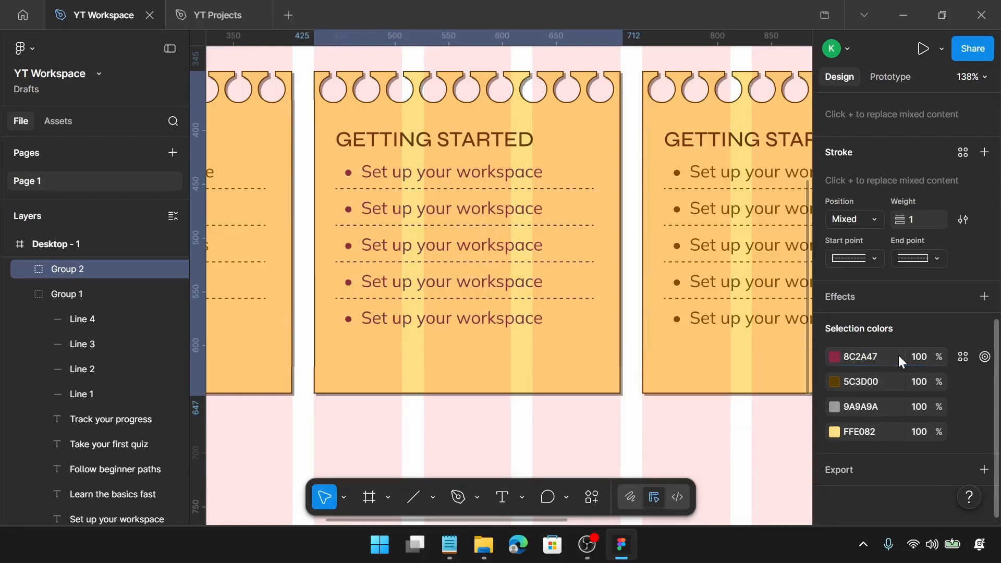
Change the second card's outline and bullet selection color to 6B1A35
{"action": "left_click", "coordinate": [869, 383]}
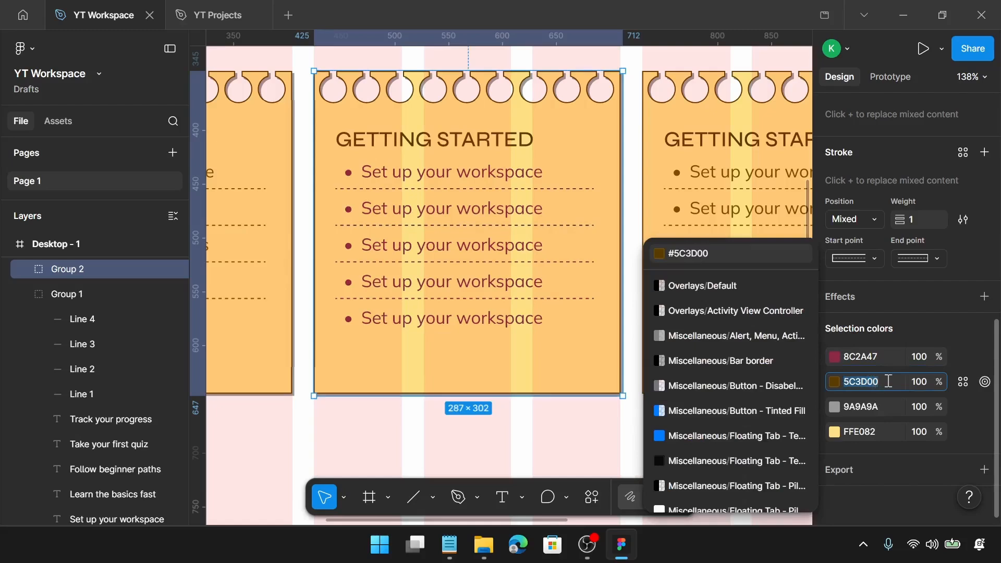
{"action": "type", "text": "6"}
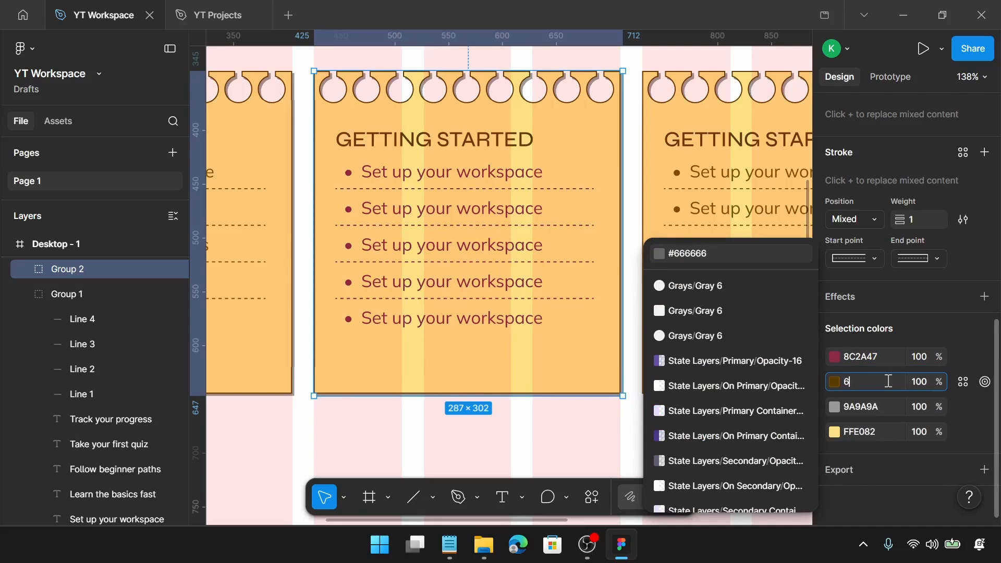
{"action": "type", "text": "b"}
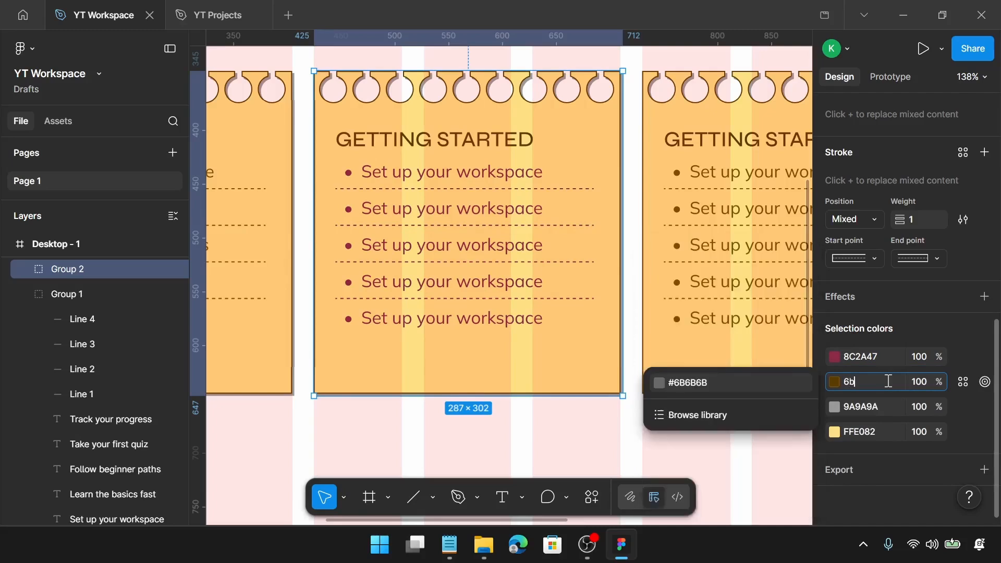
{"action": "type", "text": "1a35"}
{"action": "key", "text": "Return"}
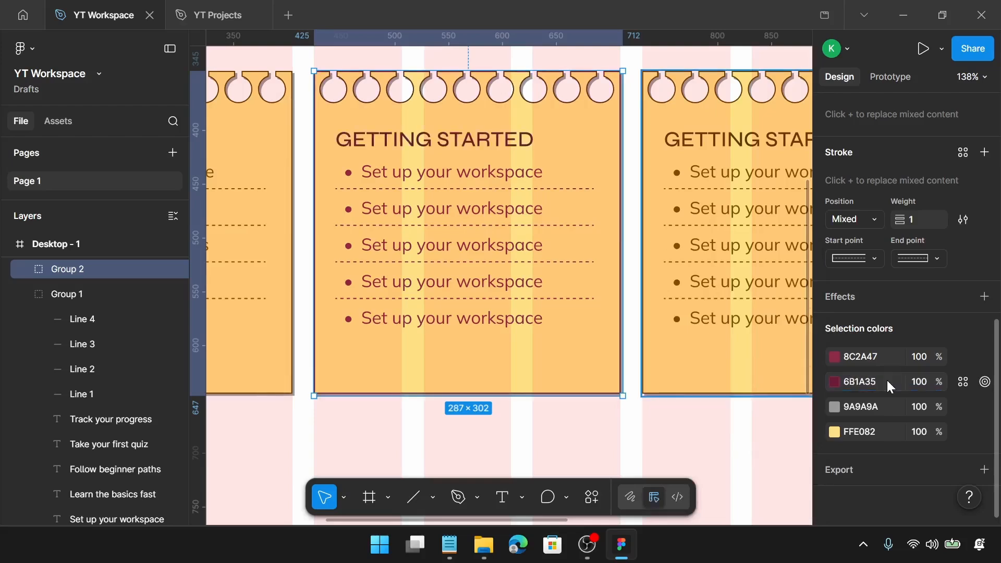
Change the second card's yellow fill selection color to F8BBD0
{"action": "left_click", "coordinate": [863, 427]}
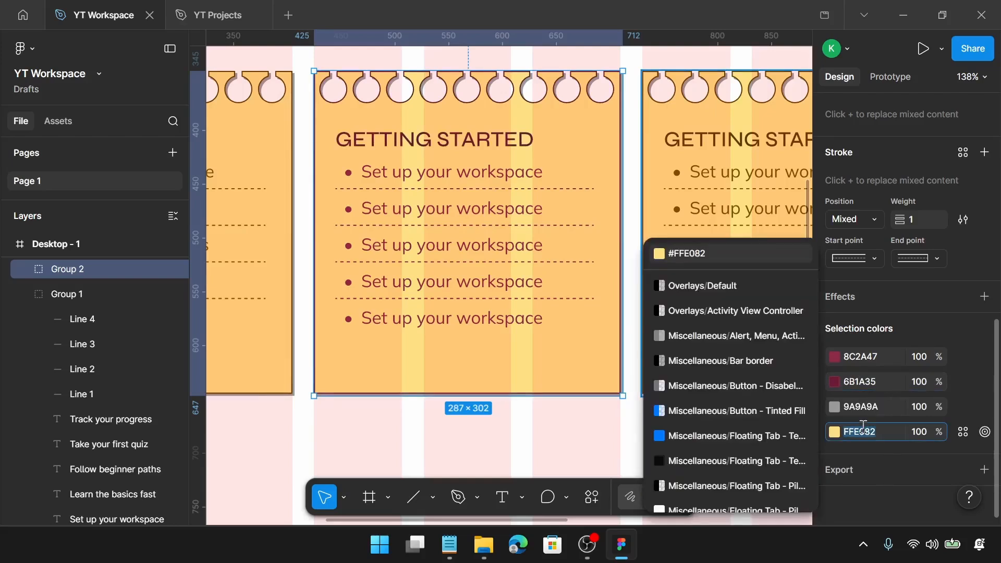
{"action": "type", "text": "f8"}
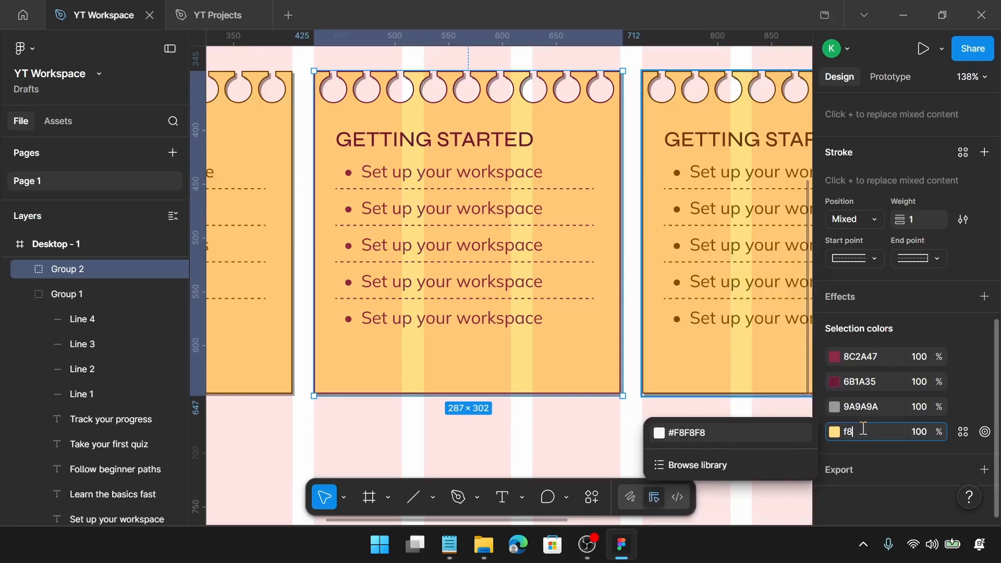
{"action": "type", "text": "bbd0"}
{"action": "key", "text": "Return"}
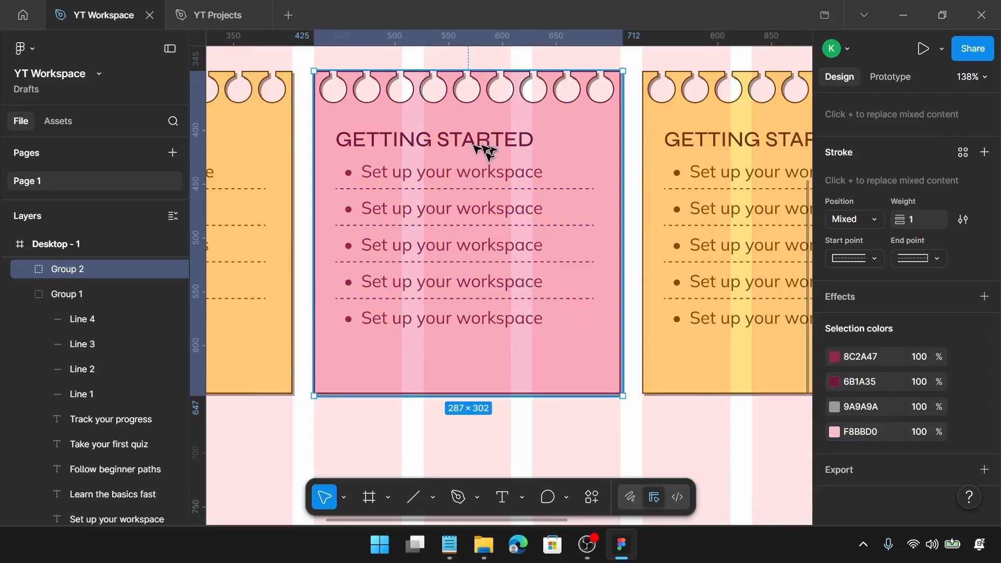
Copy "TOP TOPICS" from Notepad and paste it as the second card's heading
{"action": "left_click", "coordinate": [456, 552]}
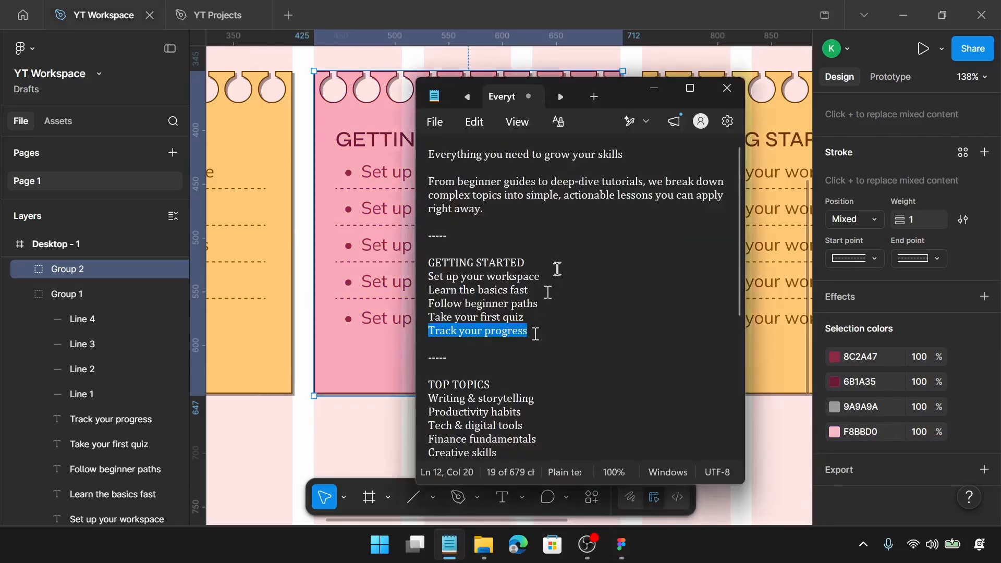
{"action": "scroll", "coordinate": [521, 290], "scroll_direction": "down", "scroll_amount": 2}
{"action": "left_click", "coordinate": [497, 276]}
{"action": "left_click_drag", "start_coordinate": [500, 276], "coordinate": [431, 282]}
{"action": "key", "text": "ctrl+c"}
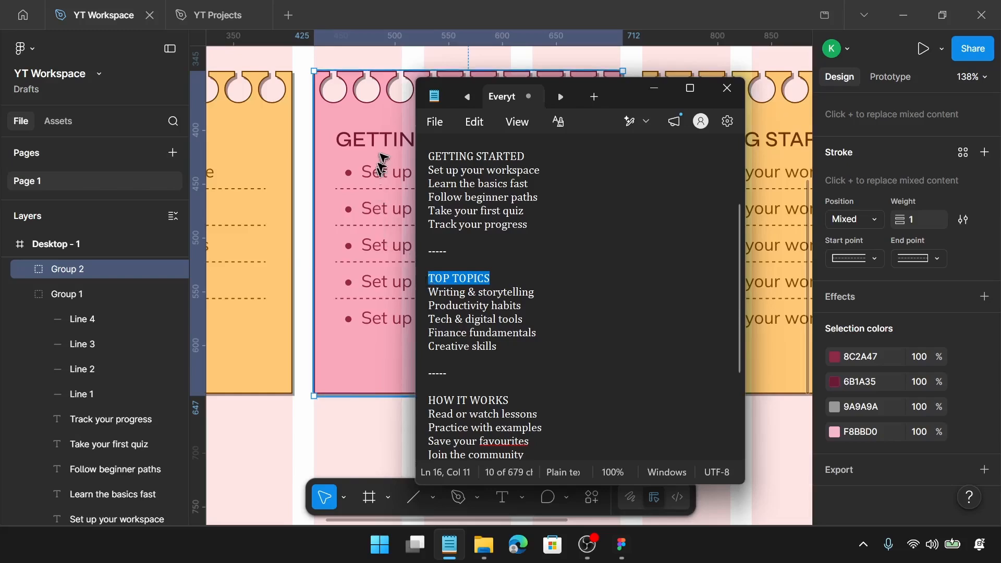
{"action": "left_click", "coordinate": [383, 156]}
{"action": "double_click", "coordinate": [386, 151]}
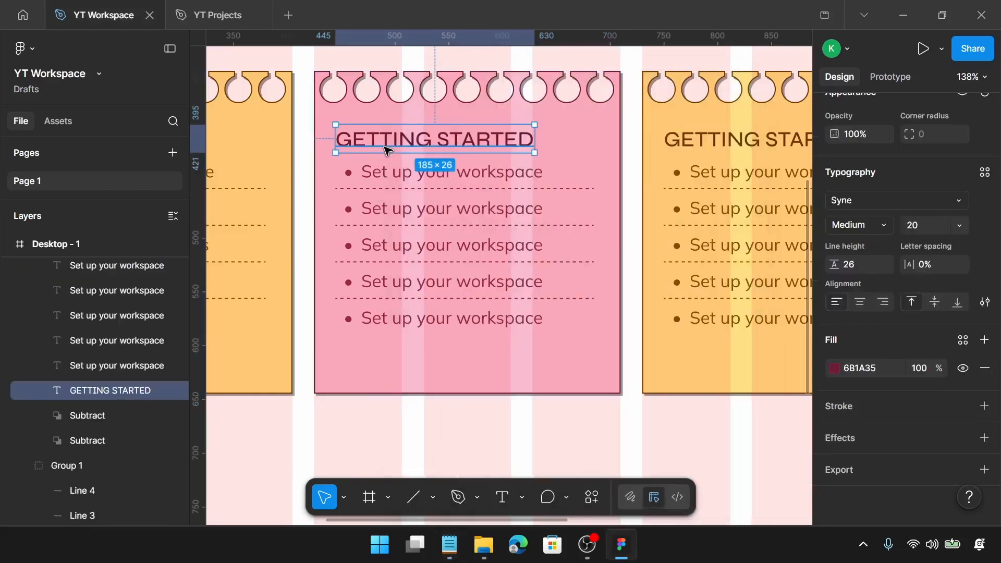
{"action": "double_click", "coordinate": [386, 148]}
{"action": "key", "text": "ctrl+v"}
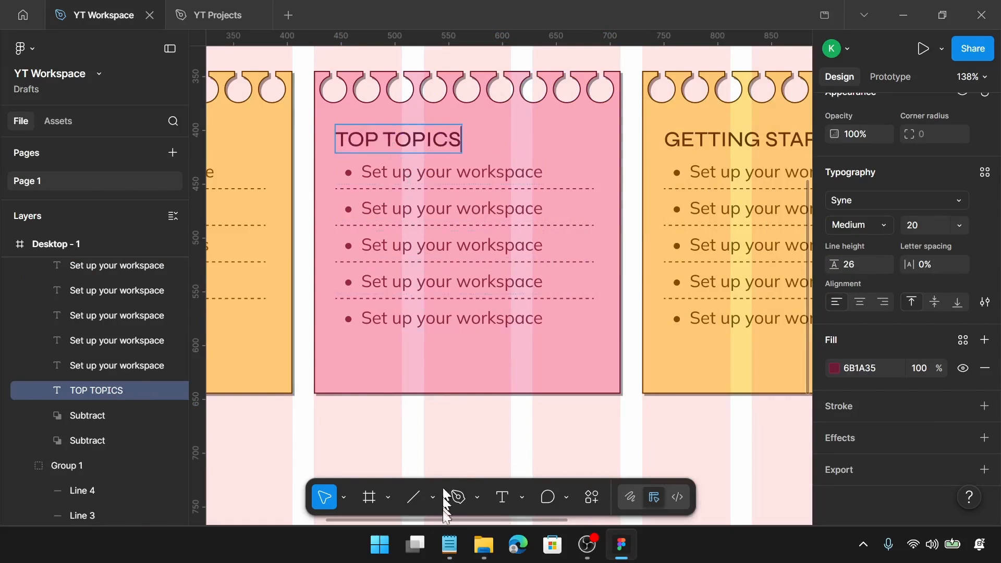
Copy "Writing & storytelling" from Notepad and paste it into the second card's first list item
{"action": "left_click", "coordinate": [450, 545]}
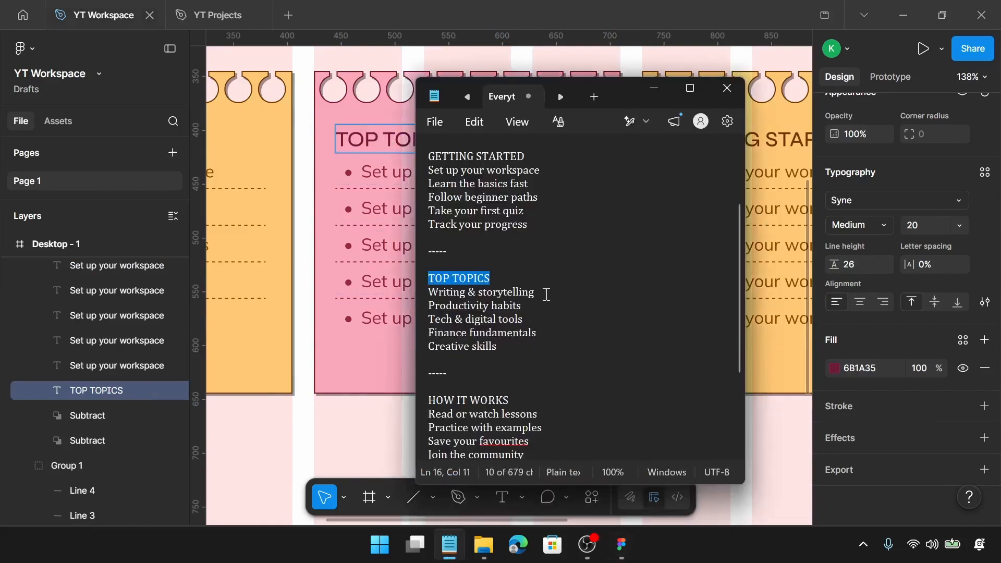
{"action": "left_click_drag", "start_coordinate": [546, 295], "coordinate": [436, 292]}
{"action": "key", "text": "ctrl+c"}
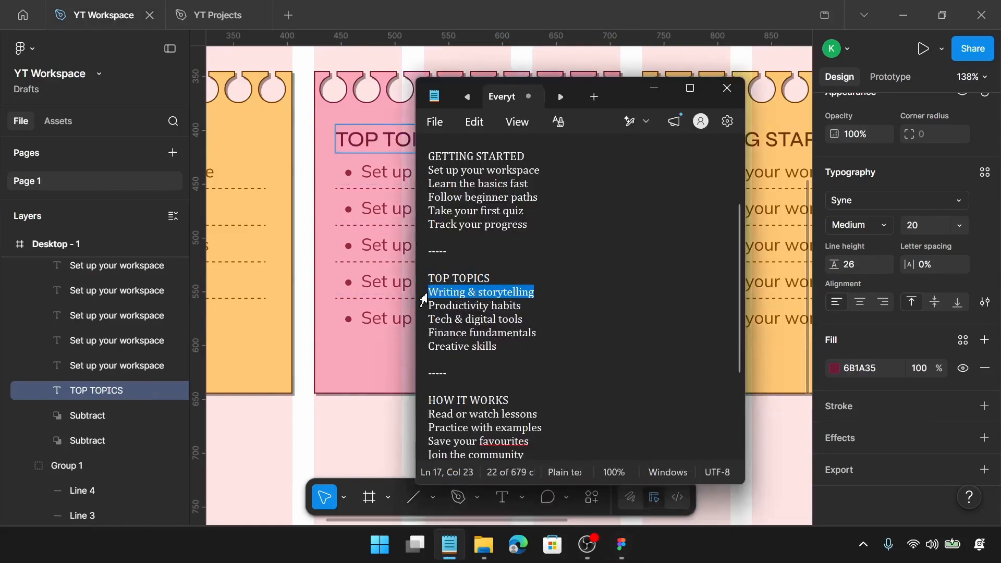
{"action": "left_click", "coordinate": [375, 174]}
{"action": "left_click", "coordinate": [375, 175]}
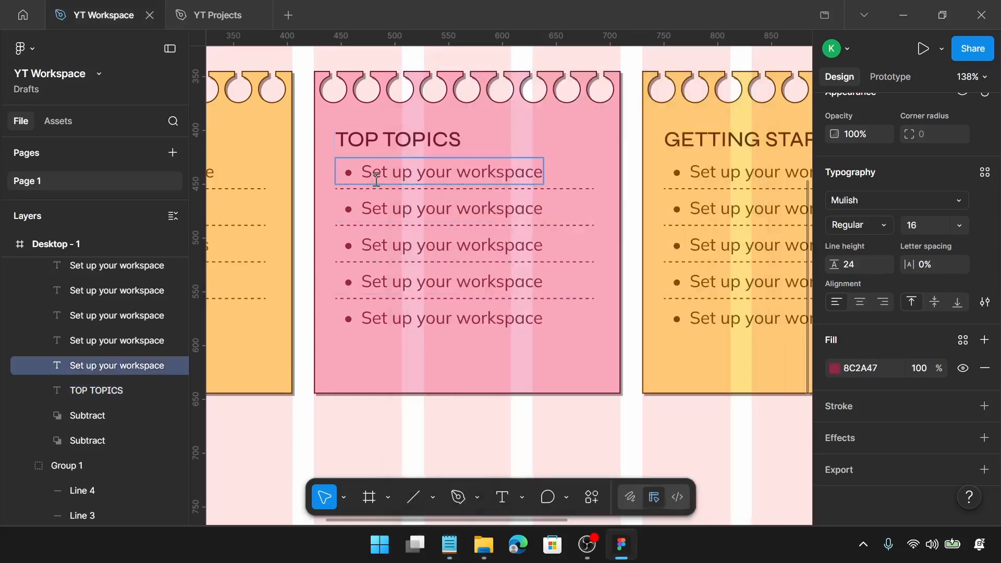
{"action": "double_click", "coordinate": [376, 178]}
{"action": "key", "text": "ctrl+v"}
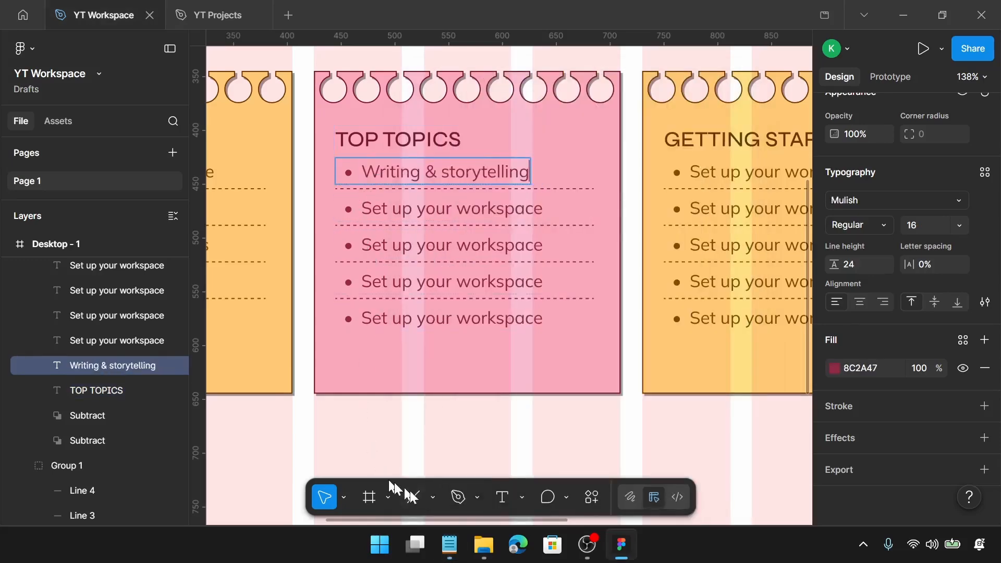
Copy "Productivity habits" from Notepad and paste it into the second card's second list item
{"action": "left_click", "coordinate": [450, 544]}
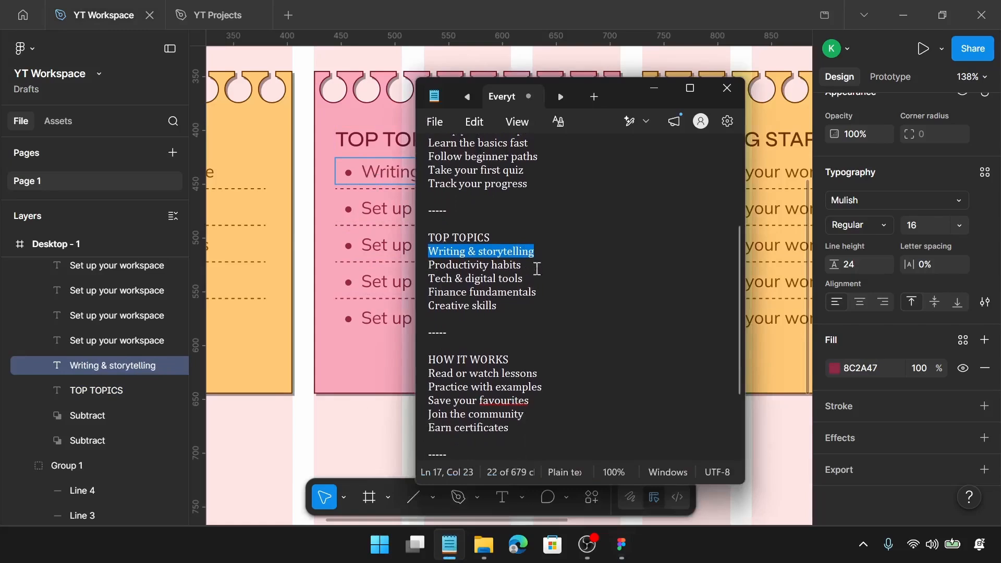
{"action": "left_click_drag", "start_coordinate": [535, 266], "coordinate": [423, 260]}
{"action": "key", "text": "ctrl+c"}
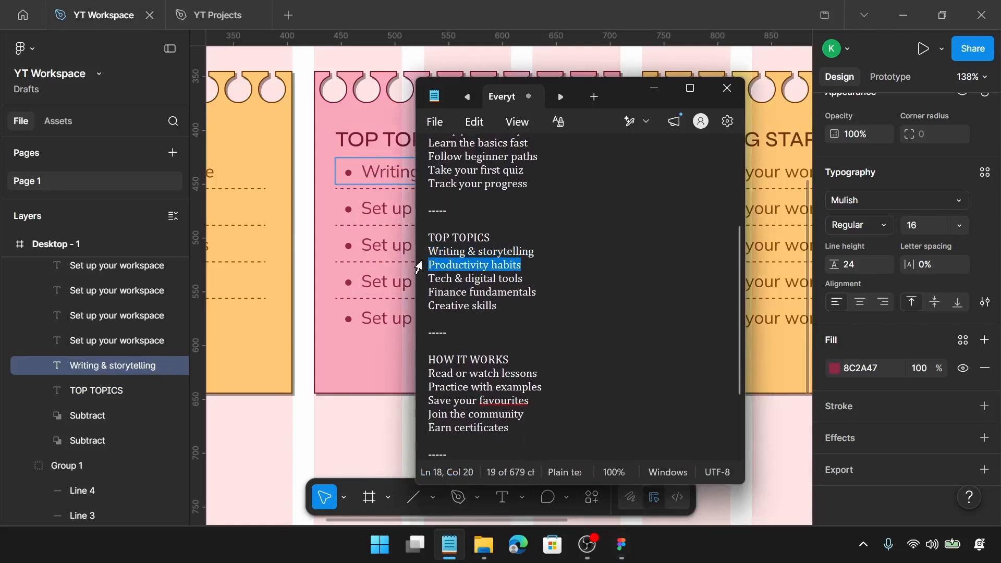
{"action": "left_click", "coordinate": [369, 208]}
{"action": "double_click", "coordinate": [369, 209]}
{"action": "key", "text": "ctrl+v"}
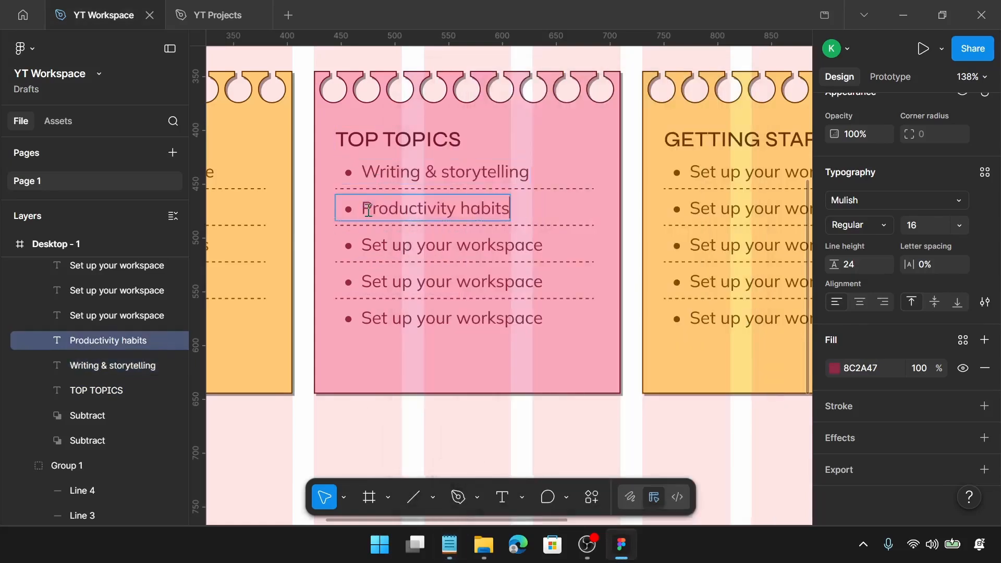
Copy "Tech & digital tools" from Notepad and paste it into the second card's third list item
{"action": "left_click", "coordinate": [449, 545]}
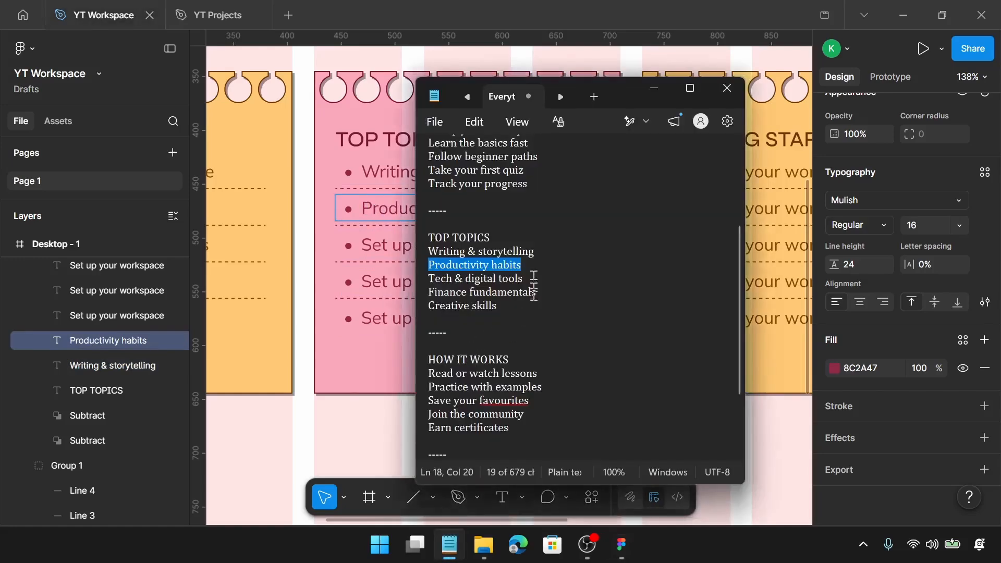
{"action": "left_click_drag", "start_coordinate": [533, 279], "coordinate": [419, 282]}
{"action": "key", "text": "ctrl+c"}
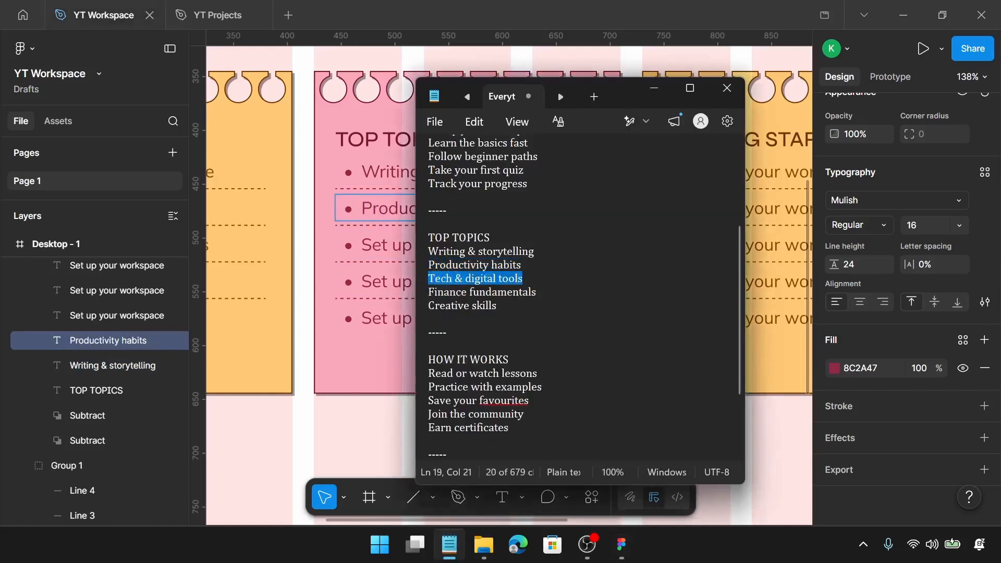
{"action": "left_click", "coordinate": [396, 243]}
{"action": "left_click", "coordinate": [389, 245]}
{"action": "double_click", "coordinate": [388, 246]}
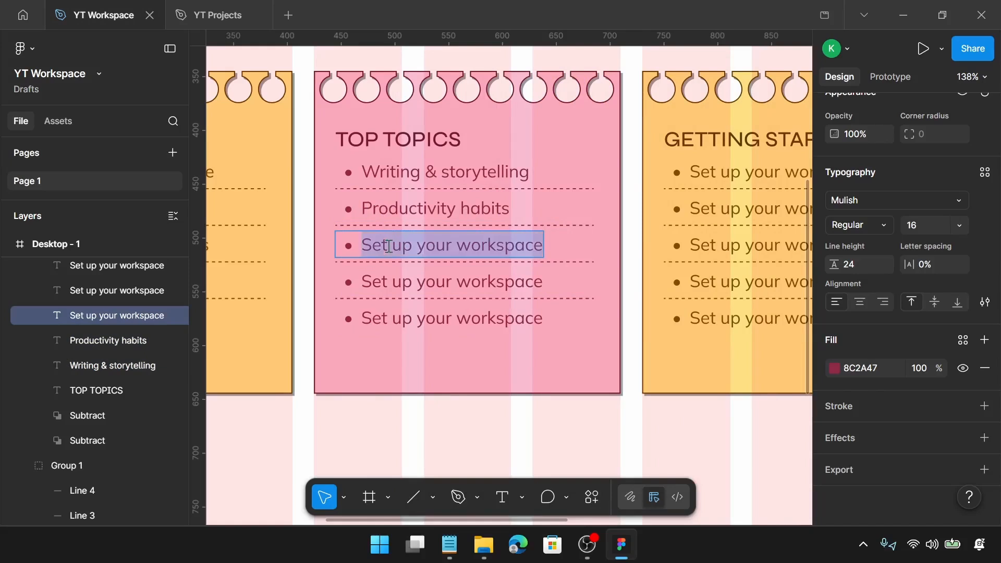
{"action": "key", "text": "ctrl+v"}
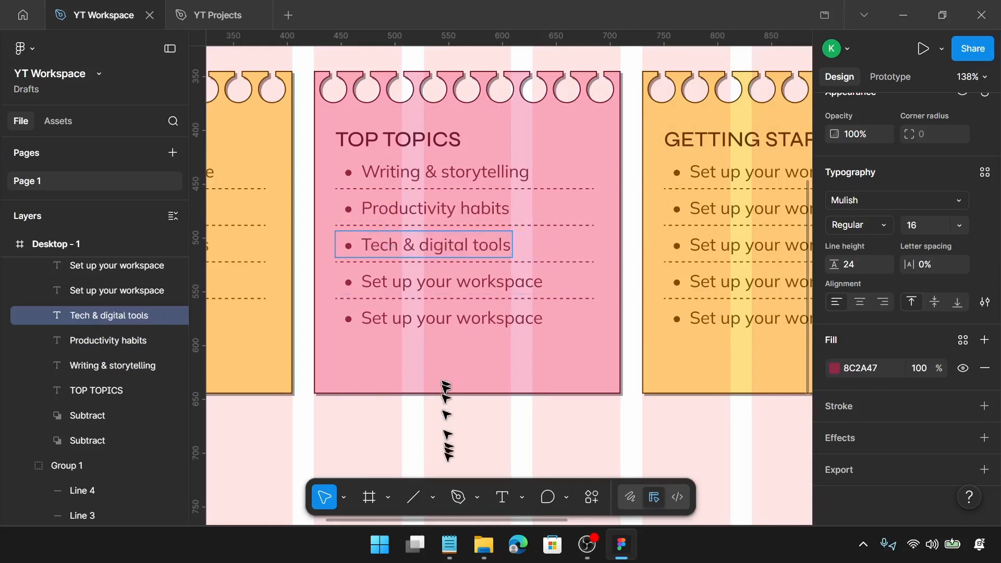
Copy "Finance fundamentals" from Notepad and paste it into the second card's fourth list item
{"action": "left_click", "coordinate": [450, 544]}
{"action": "left_click_drag", "start_coordinate": [547, 292], "coordinate": [430, 290]}
{"action": "key", "text": "ctrl+c"}
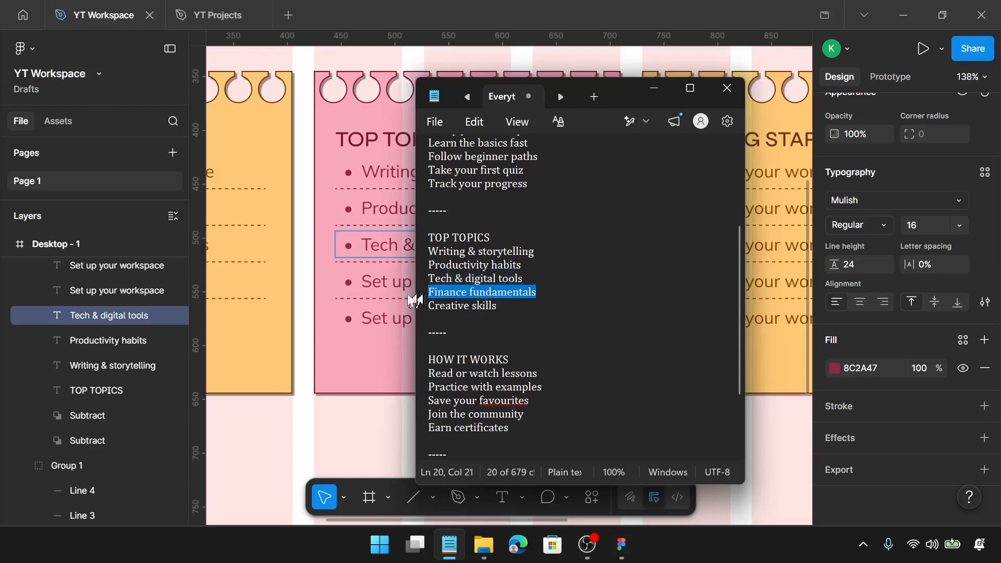
{"action": "left_click", "coordinate": [374, 286]}
{"action": "left_click", "coordinate": [374, 284]}
{"action": "double_click", "coordinate": [375, 285]}
{"action": "key", "text": "ctrl+v"}
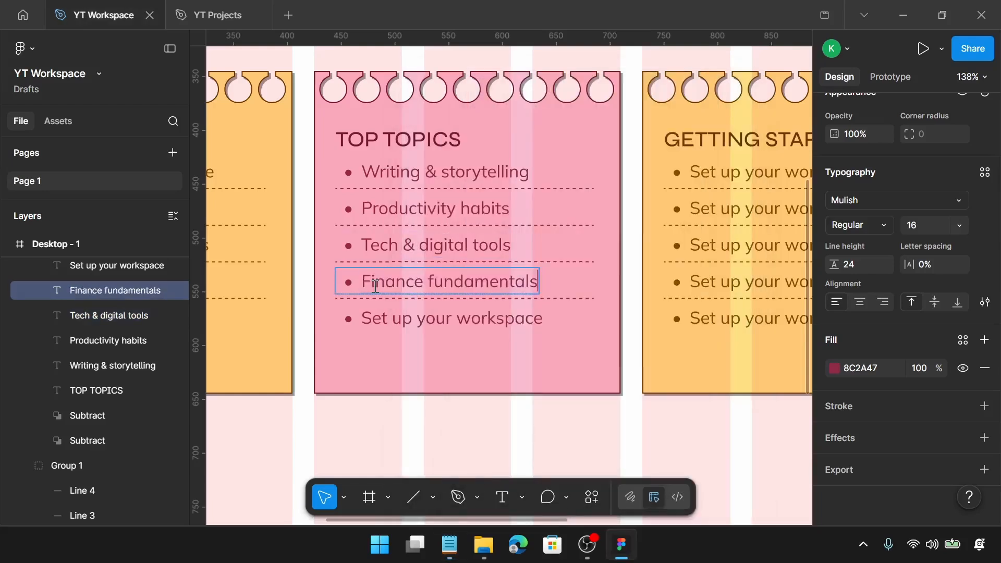
Copy "Creative skills" from Notepad and paste it into the second card's fifth list item
{"action": "left_click", "coordinate": [452, 550]}
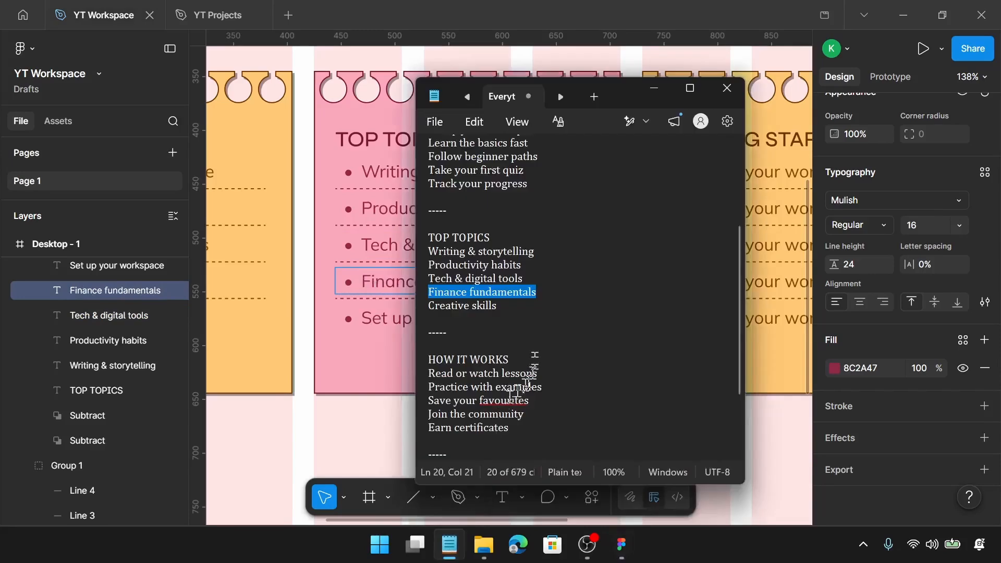
{"action": "left_click_drag", "start_coordinate": [524, 305], "coordinate": [431, 305]}
{"action": "key", "text": "ctrl+c"}
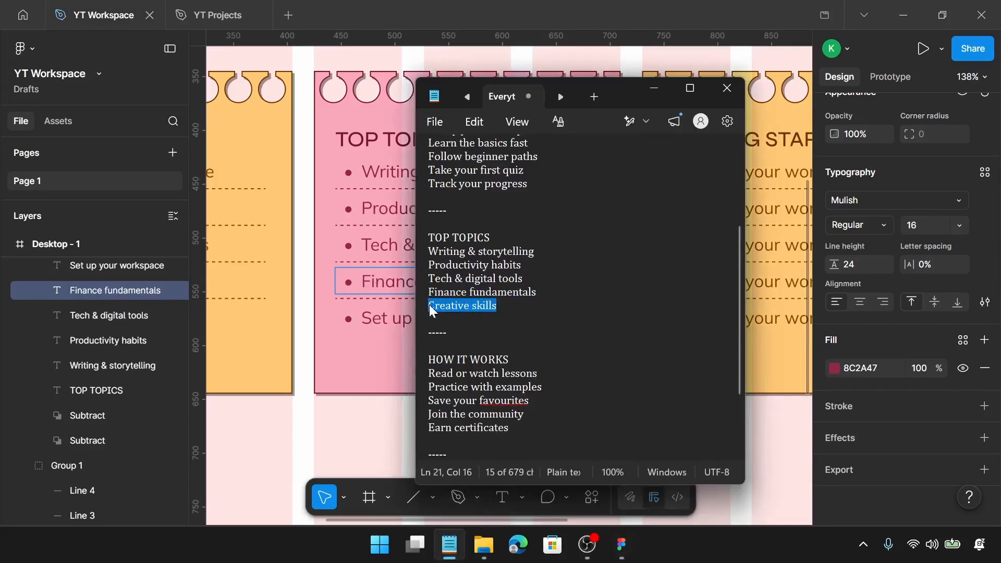
{"action": "left_click", "coordinate": [389, 324]}
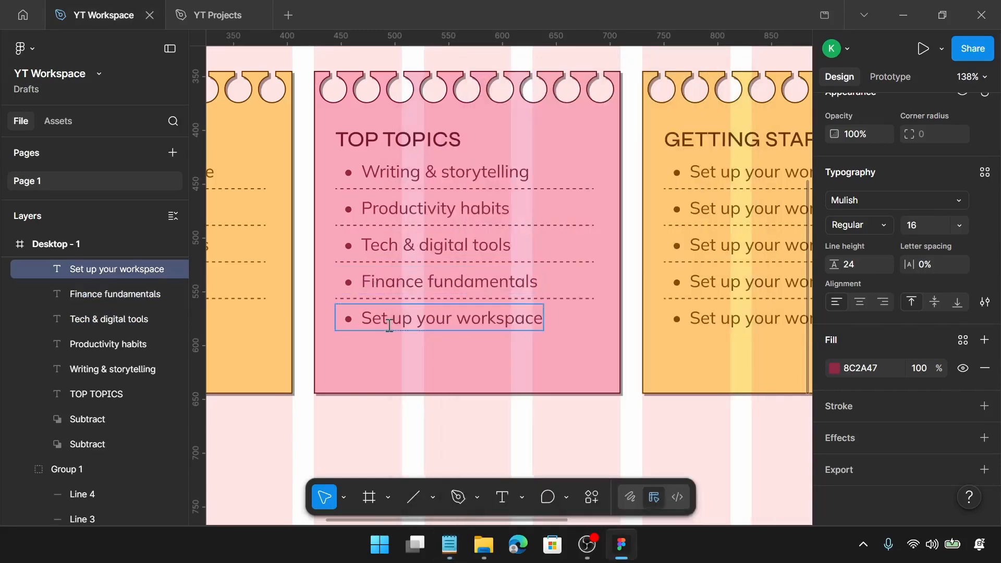
{"action": "double_click", "coordinate": [389, 324]}
{"action": "key", "text": "ctrl+v"}
Select the third card and change its first selection colour to 2A6B64
{"action": "scroll", "coordinate": [389, 326], "scroll_direction": "right", "scroll_amount": 5}
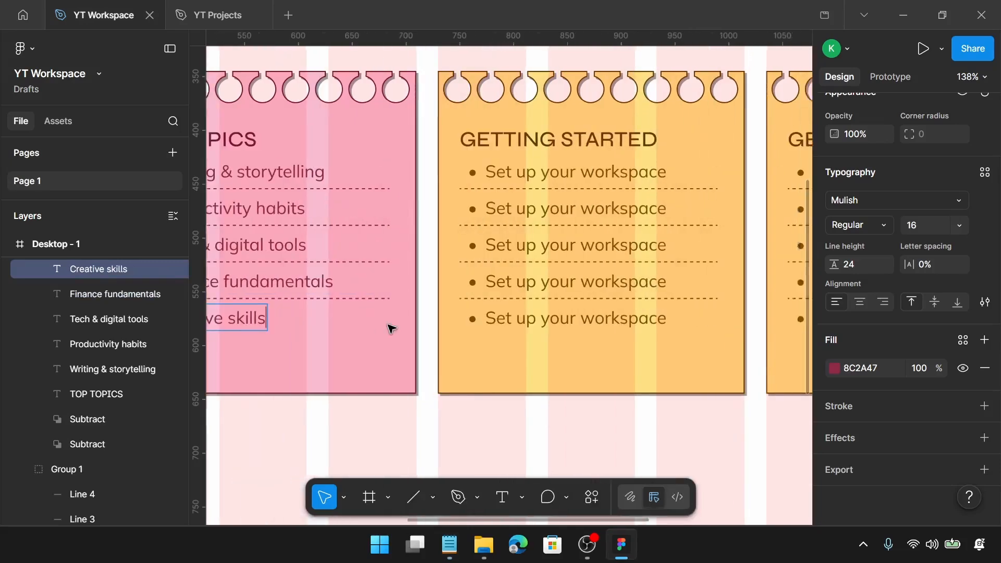
{"action": "key", "text": "Escape"}
{"action": "left_click", "coordinate": [615, 280]}
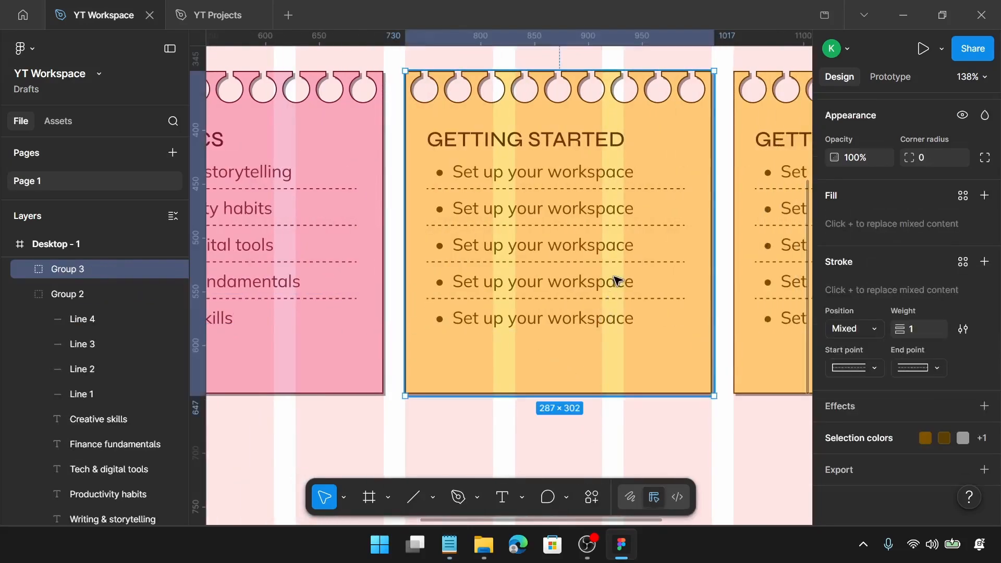
{"action": "left_click", "coordinate": [873, 441]}
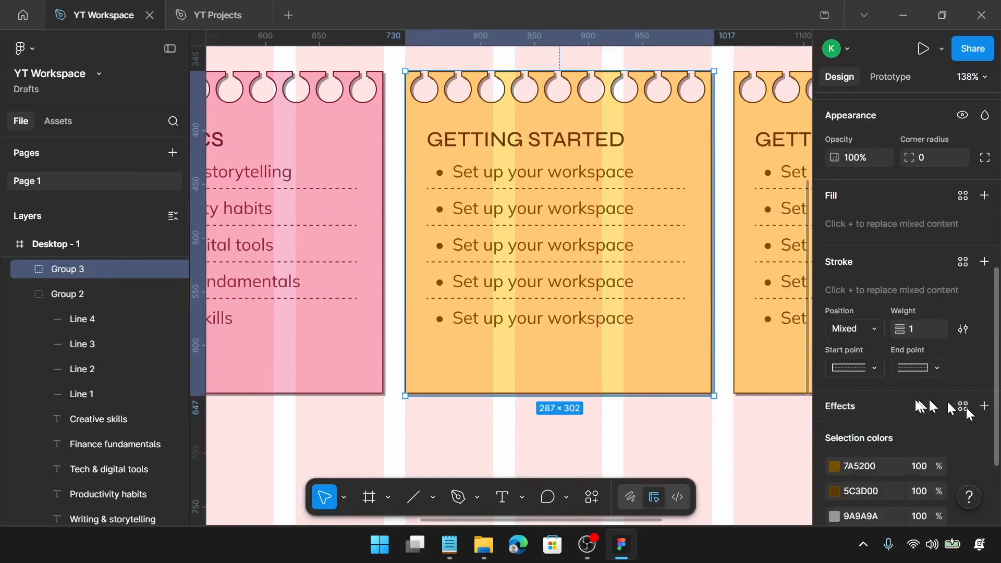
{"action": "scroll", "coordinate": [890, 418], "scroll_direction": "down", "scroll_amount": 2}
{"action": "left_click", "coordinate": [869, 357]}
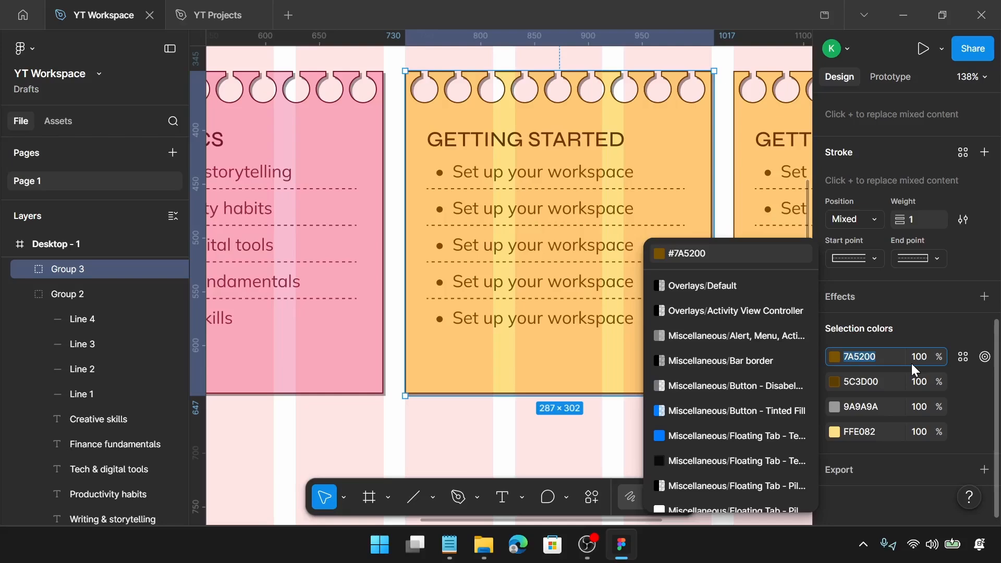
{"action": "type", "text": "2a"}
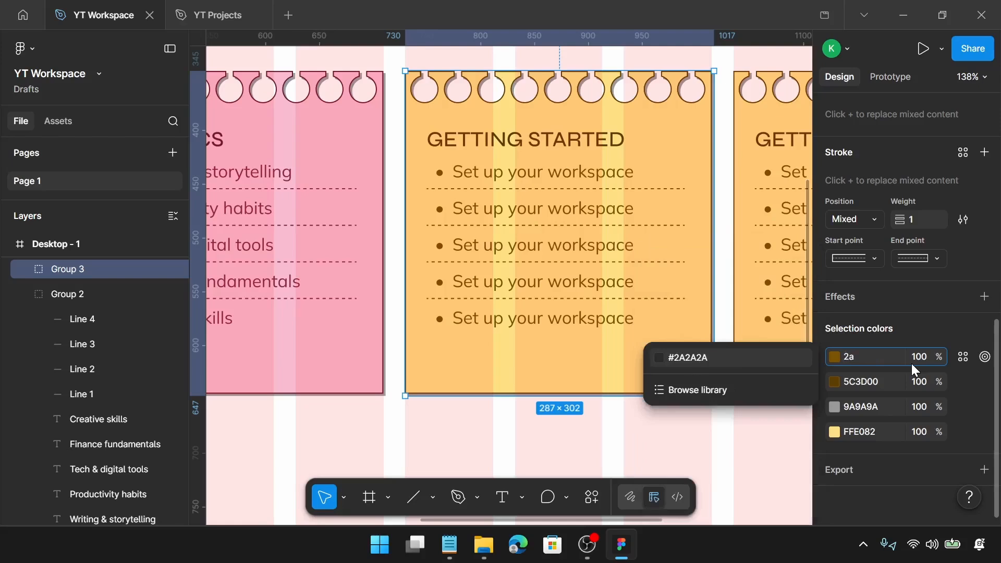
{"action": "type", "text": "6b64"}
{"action": "key", "text": "Return"}
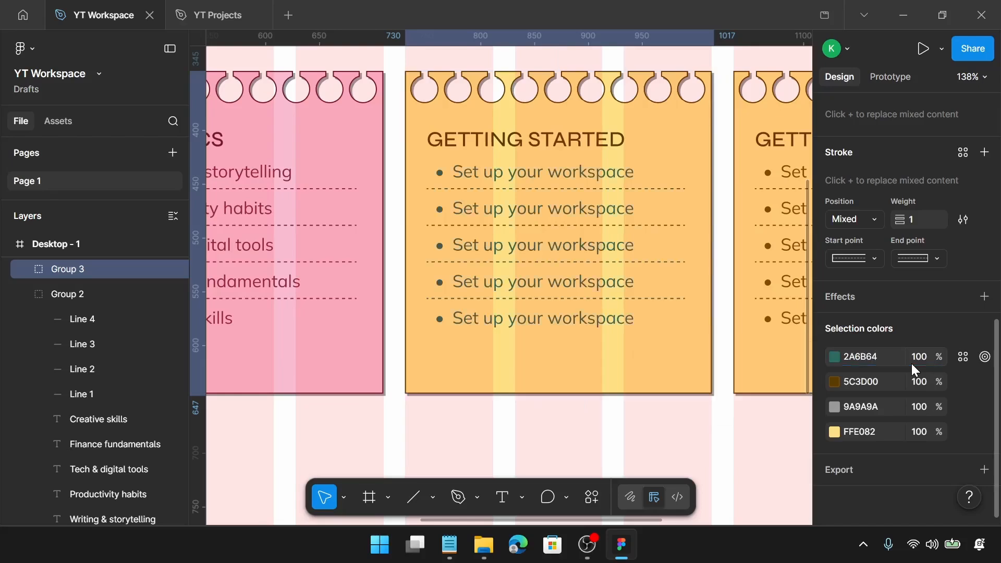
Change the third card's second selection colour to 1A4A45
{"action": "left_click", "coordinate": [862, 387]}
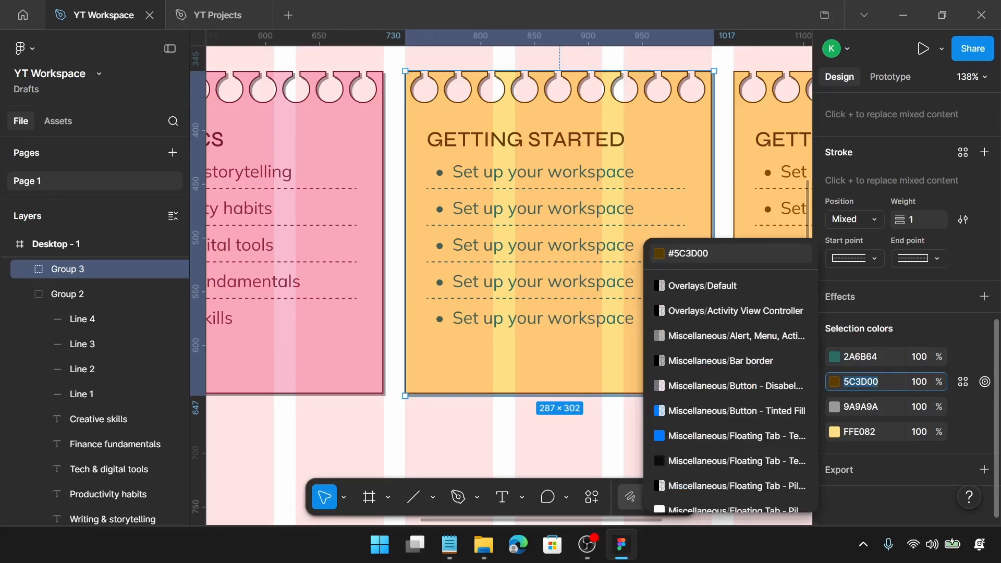
{"action": "type", "text": "1a"}
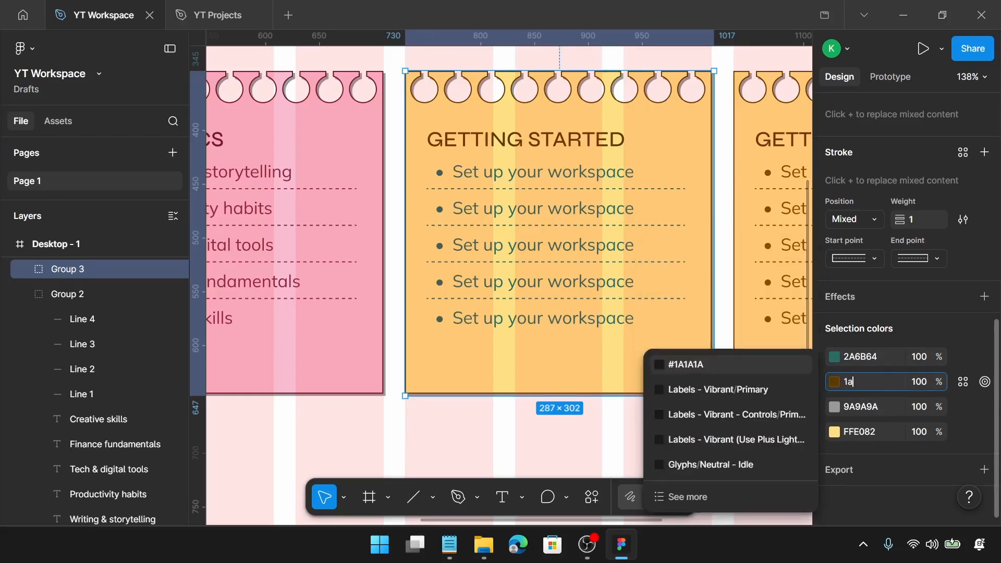
{"action": "type", "text": "4a"}
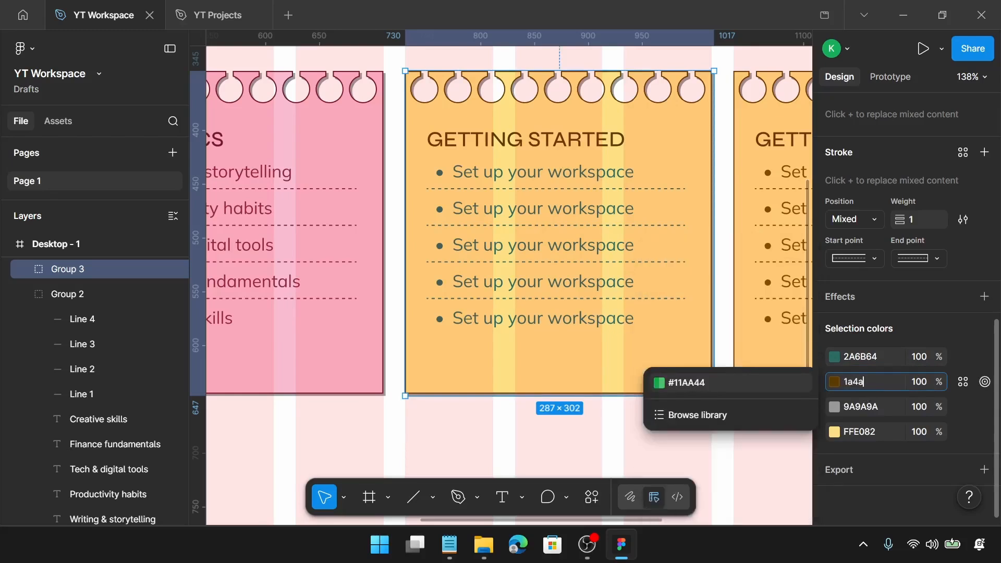
{"action": "type", "text": "45"}
{"action": "key", "text": "Return"}
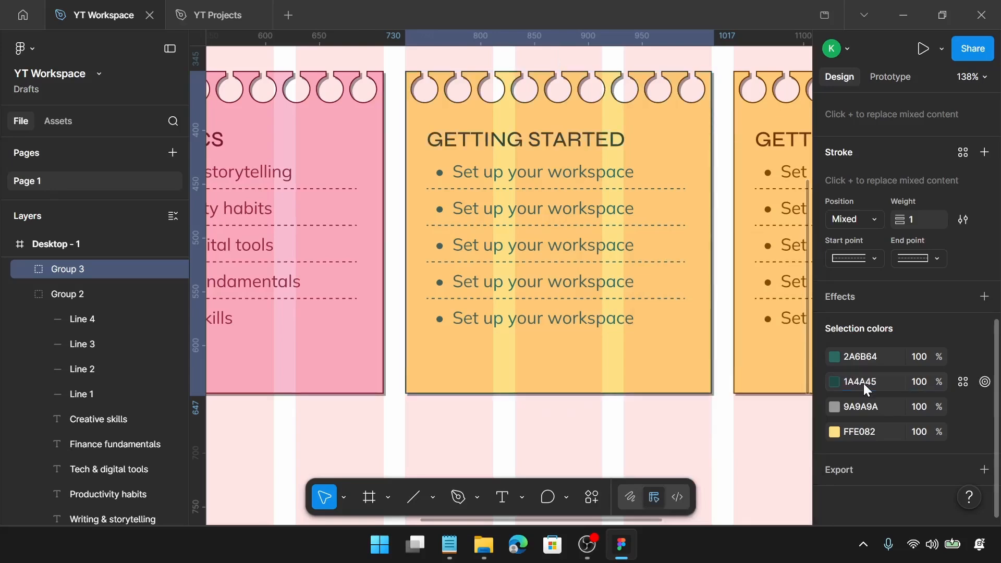
Change the third card's yellow fill selection colour to BCDFDB
{"action": "left_click", "coordinate": [860, 432]}
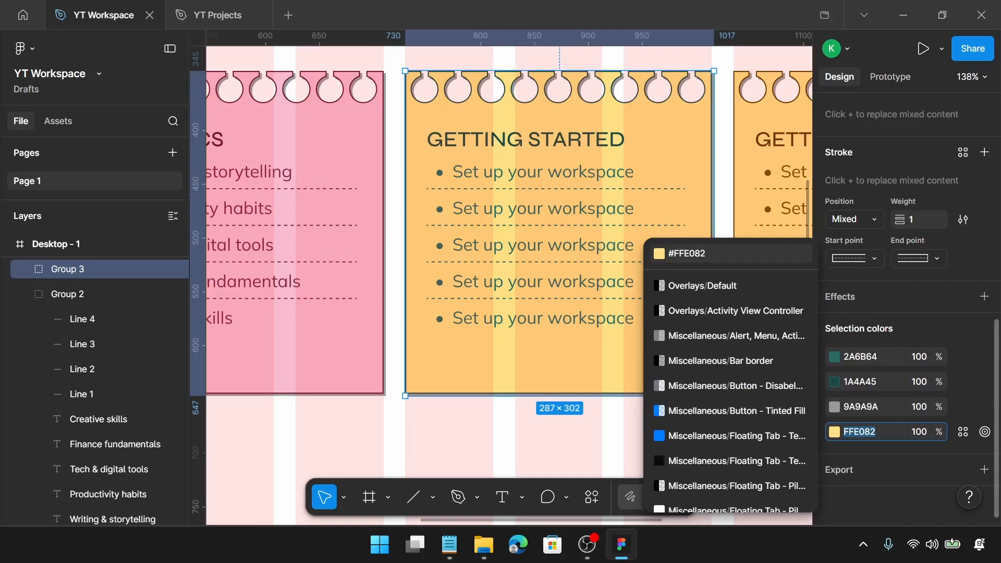
{"action": "type", "text": "bc"}
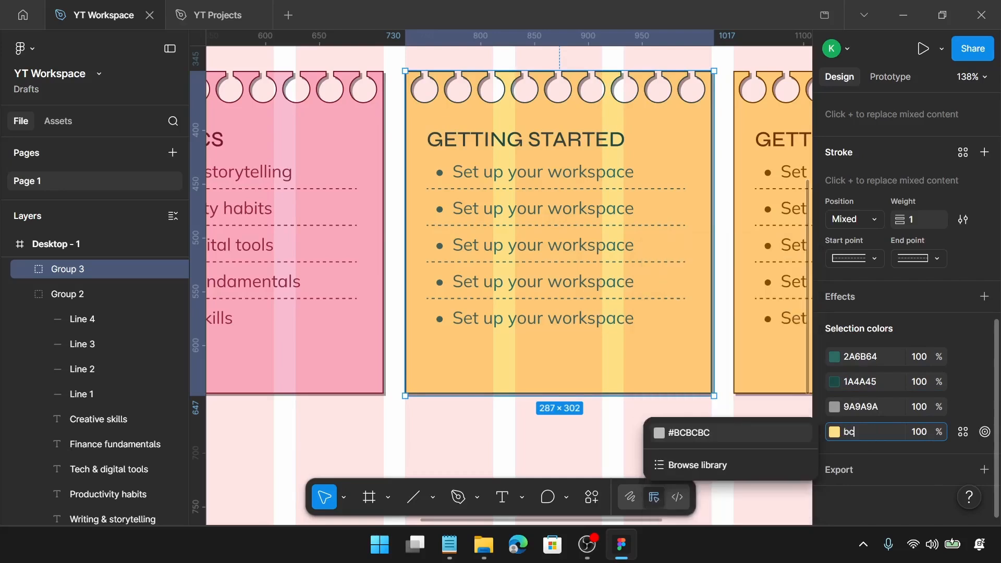
{"action": "type", "text": "dfdb"}
{"action": "key", "text": "Return"}
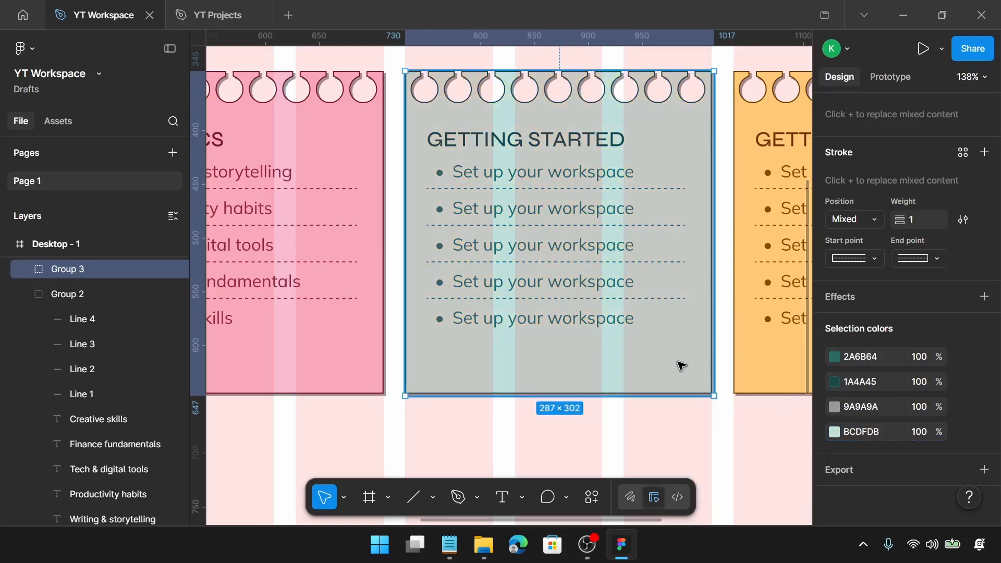
Copy "HOW IT WORKS" from Notepad and paste it as the third card's heading
{"action": "left_click", "coordinate": [452, 543]}
{"action": "scroll", "coordinate": [536, 261], "scroll_direction": "down", "scroll_amount": 2}
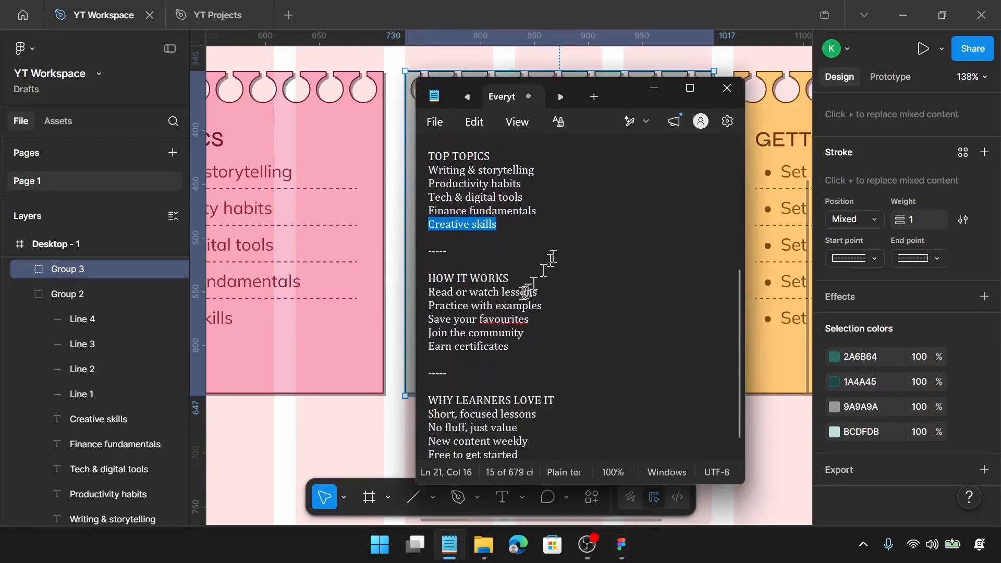
{"action": "left_click_drag", "start_coordinate": [511, 278], "coordinate": [431, 277]}
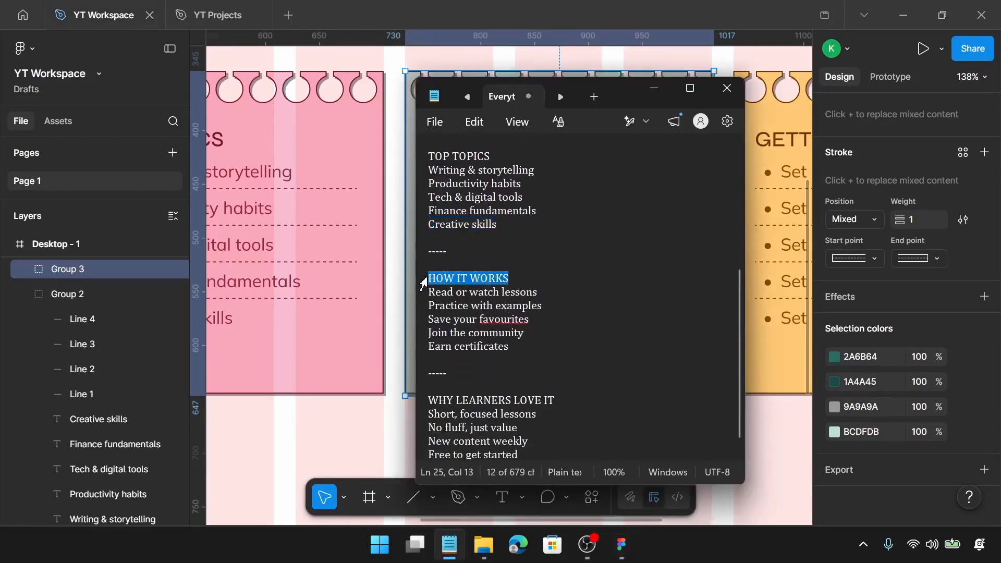
{"action": "left_click", "coordinate": [331, 273]}
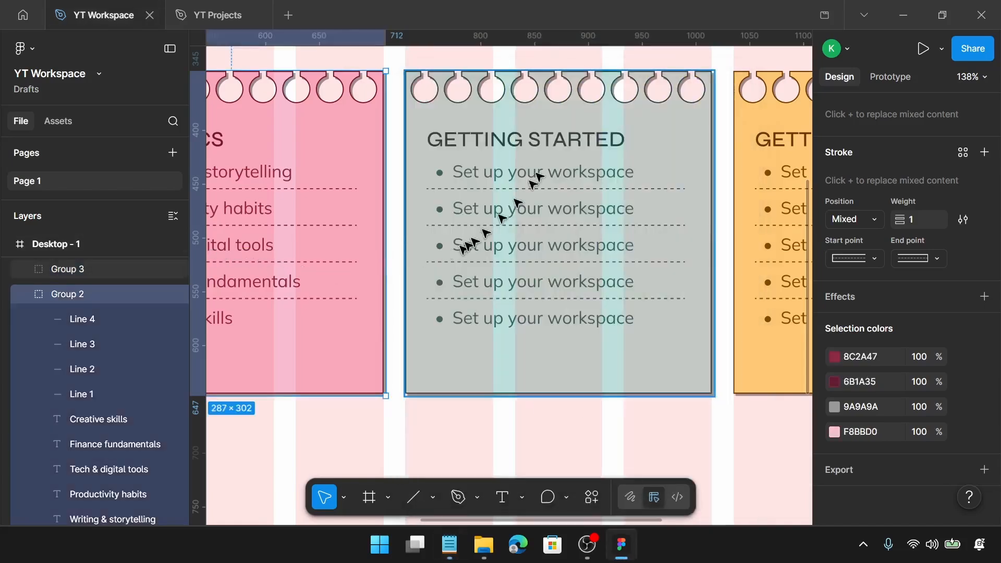
{"action": "left_click", "coordinate": [570, 139]}
{"action": "left_click", "coordinate": [569, 139]}
{"action": "double_click", "coordinate": [570, 138]}
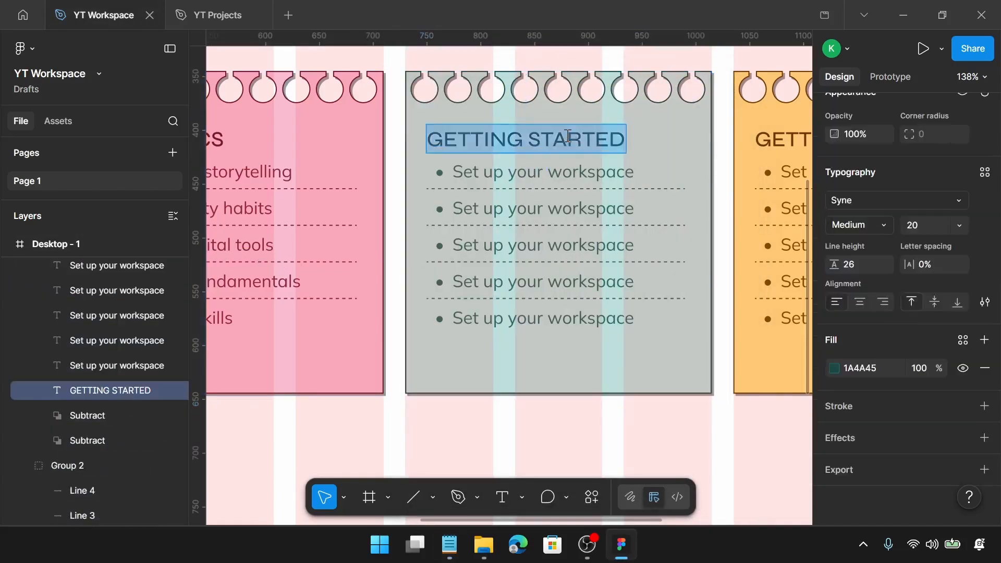
{"action": "type", "text": "HOW IT WORKS"}
Copy "Read or watch lessons" from Notepad and paste it into the third card's first list item
{"action": "scroll", "coordinate": [570, 139], "scroll_direction": "right", "scroll_amount": 5}
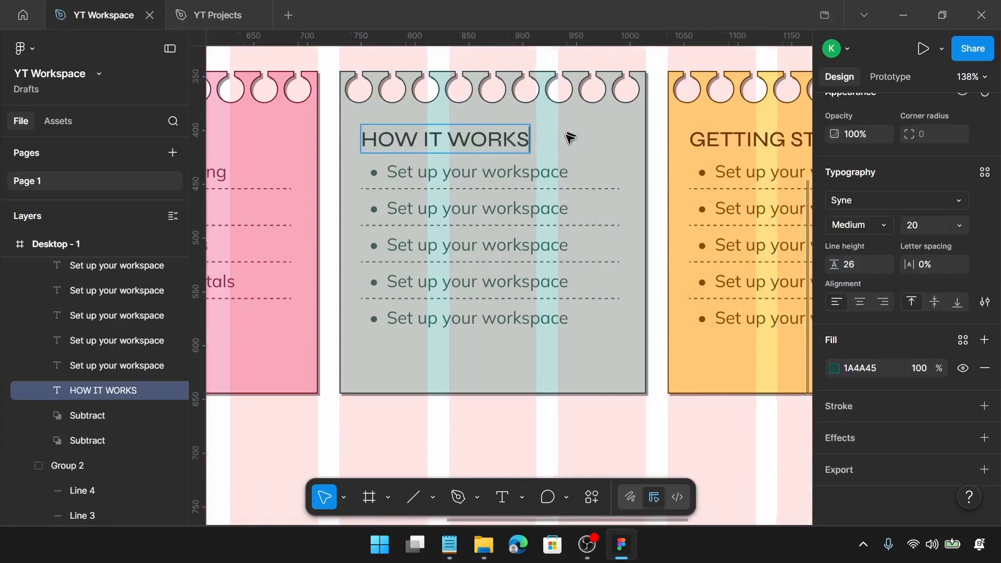
{"action": "left_click", "coordinate": [449, 545]}
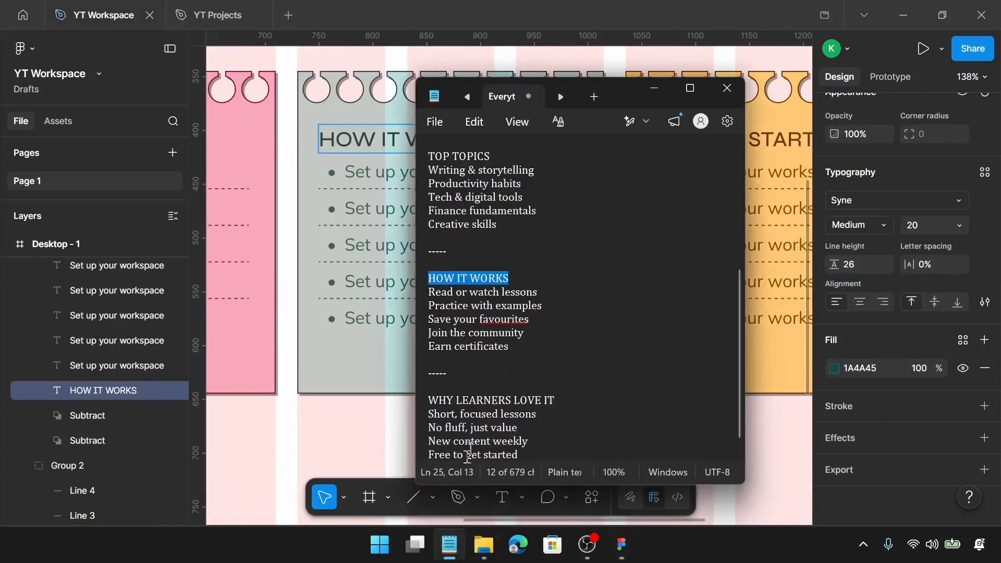
{"action": "left_click_drag", "start_coordinate": [538, 292], "coordinate": [422, 293]}
{"action": "key", "text": "ctrl+c"}
{"action": "left_click", "coordinate": [390, 172]}
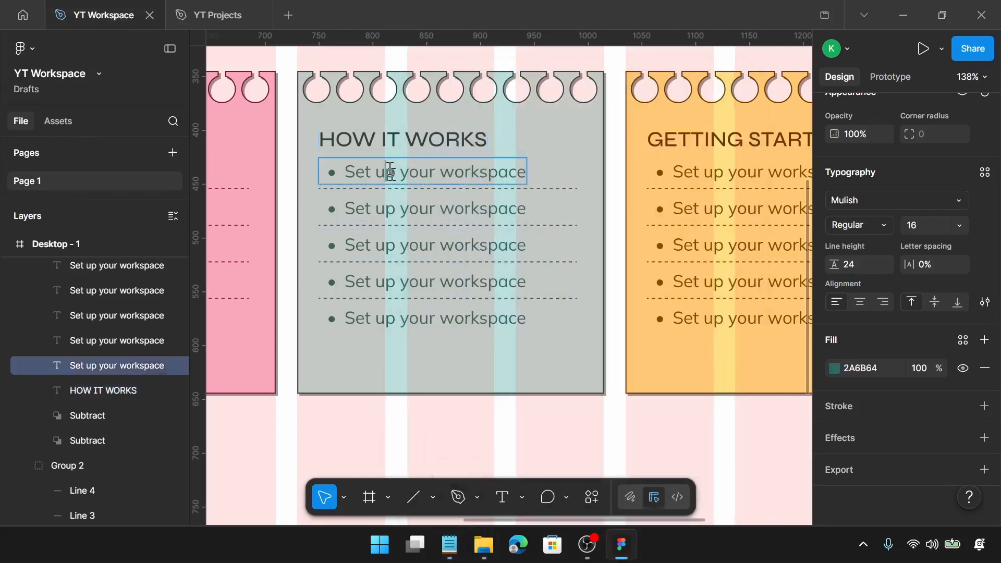
{"action": "double_click", "coordinate": [390, 172]}
{"action": "key", "text": "ctrl+v"}
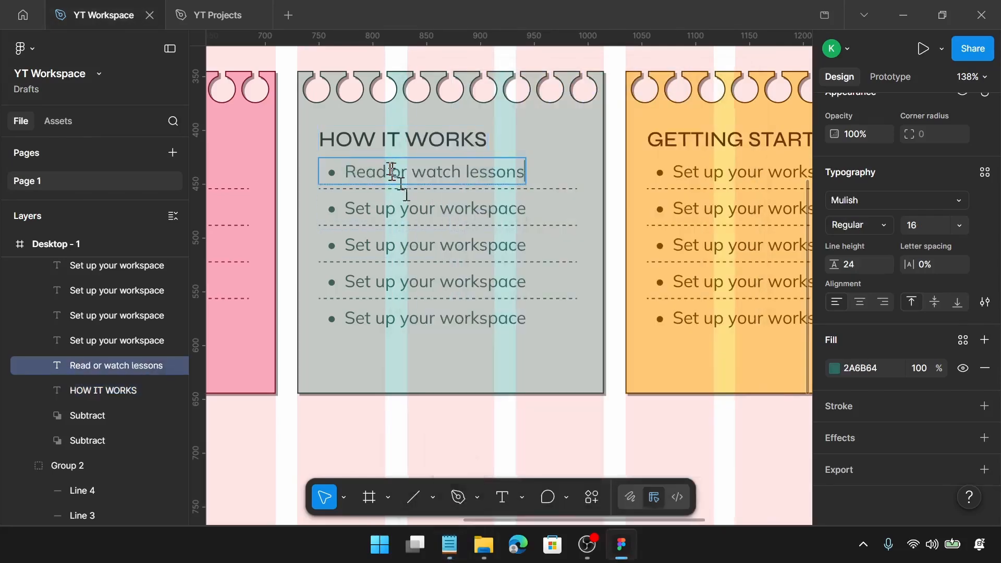
Copy "Practice with examples" from Notepad and paste it into the third card's second list item
{"action": "left_click", "coordinate": [449, 545]}
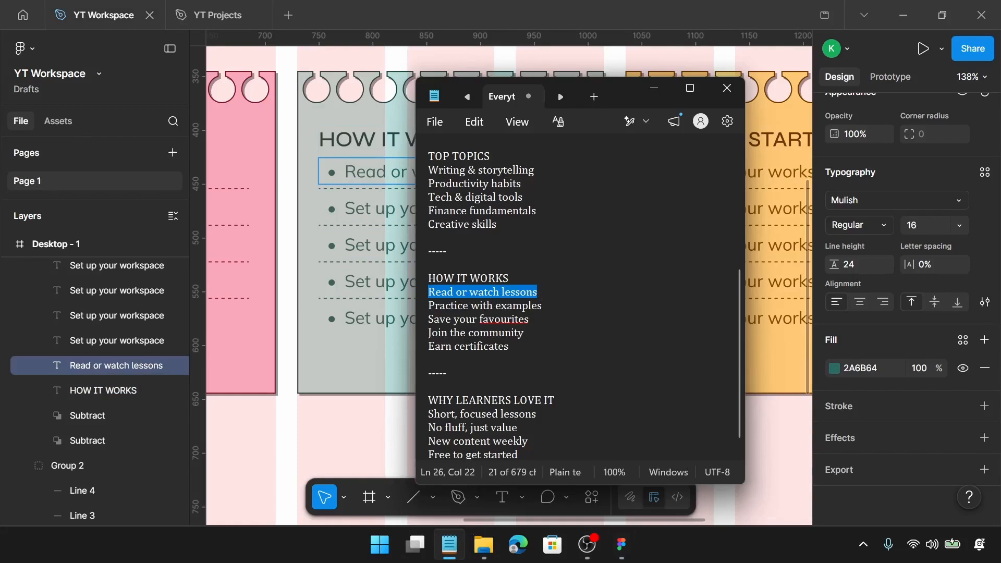
{"action": "left_click_drag", "start_coordinate": [542, 310], "coordinate": [427, 307]}
{"action": "key", "text": "ctrl+c"}
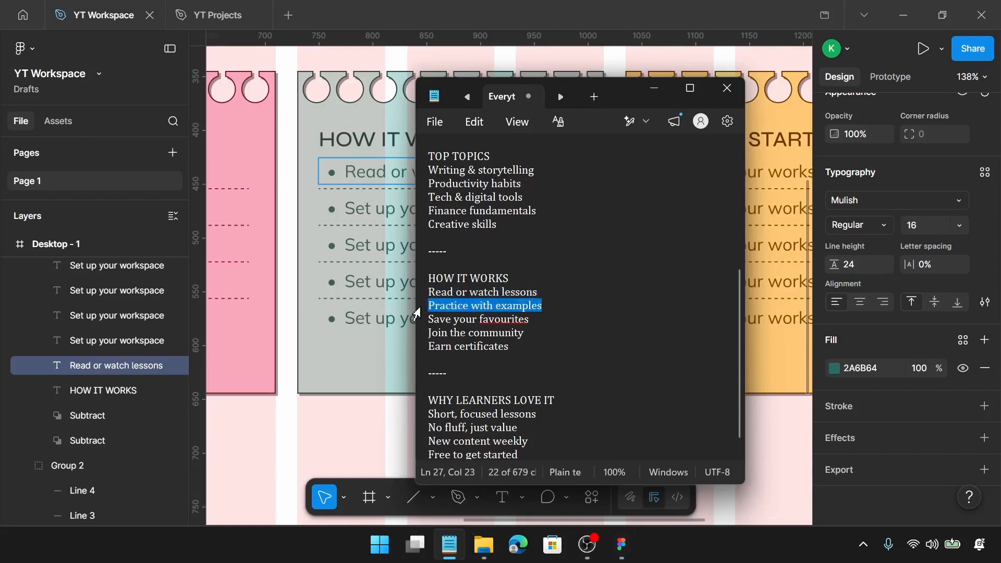
{"action": "left_click", "coordinate": [397, 214]}
{"action": "double_click", "coordinate": [397, 215]}
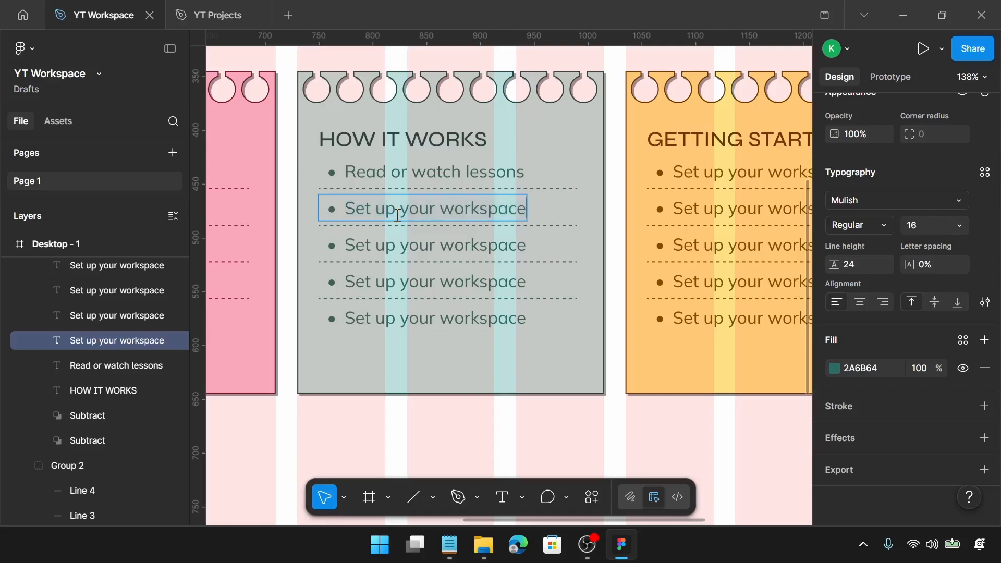
{"action": "left_click", "coordinate": [449, 545]}
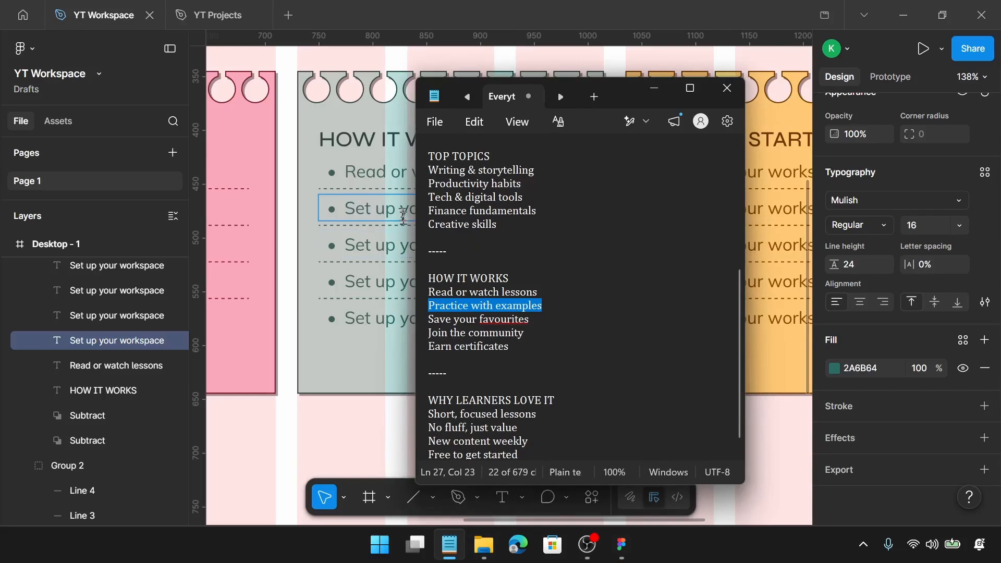
{"action": "left_click", "coordinate": [401, 213]}
{"action": "key", "text": "ctrl+a"}
{"action": "key", "text": "ctrl+v"}
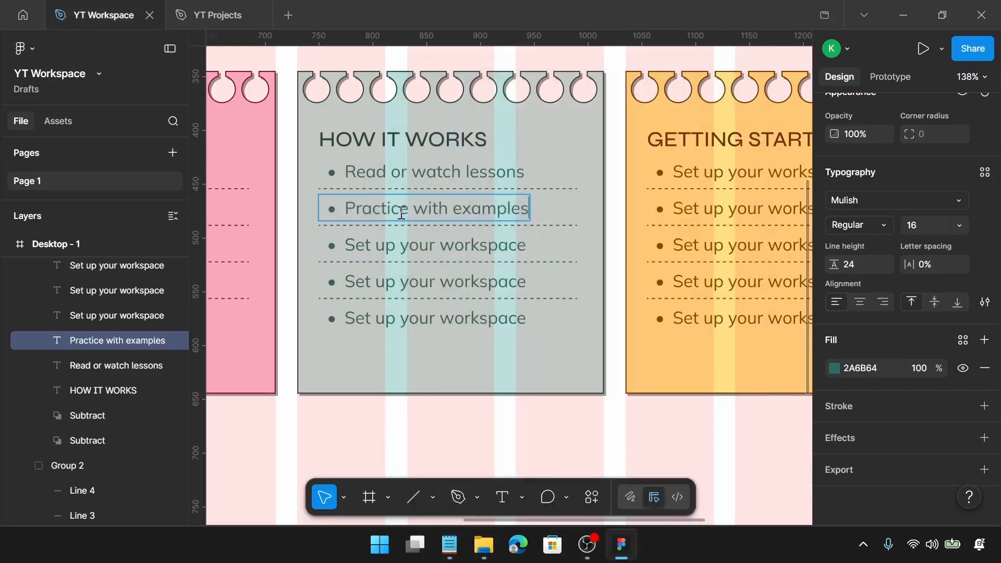
Copy "Save your favourites" from Notepad and paste it into the third card's third list item
{"action": "left_click", "coordinate": [449, 544]}
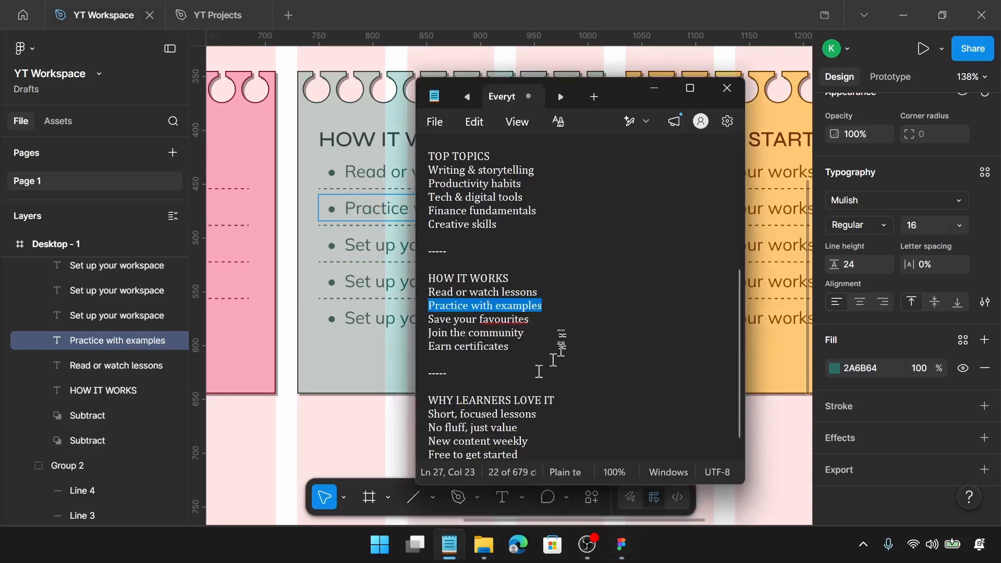
{"action": "key", "text": "shift+Down"}
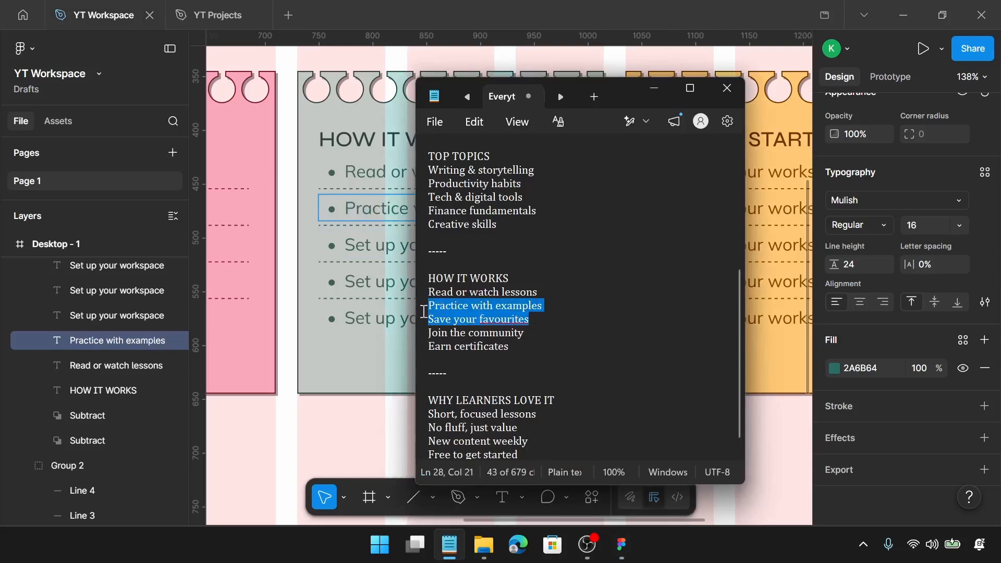
{"action": "left_click_drag", "start_coordinate": [424, 311], "coordinate": [423, 315]}
{"action": "key", "text": "ctrl+c"}
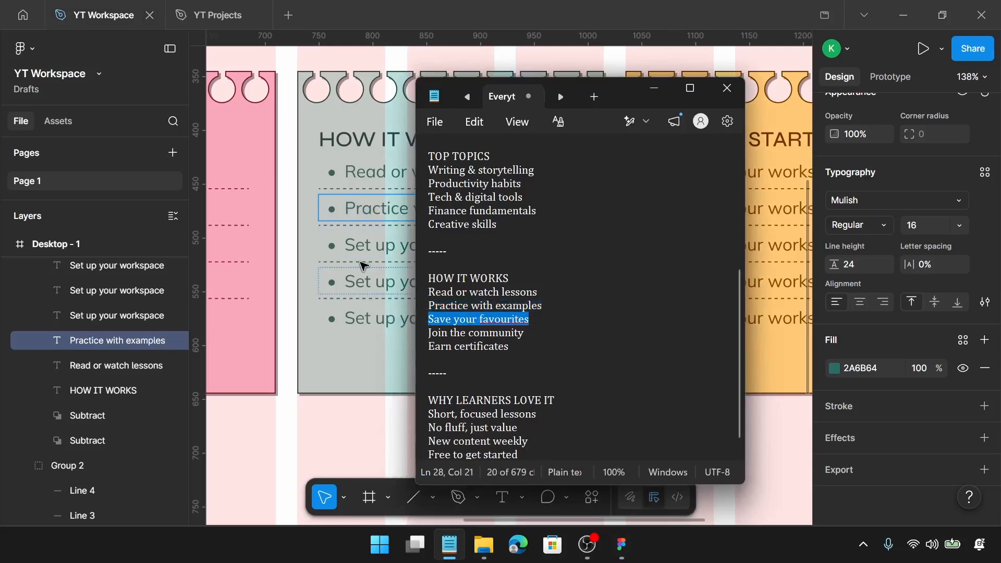
{"action": "left_click", "coordinate": [365, 255]}
{"action": "double_click", "coordinate": [366, 254]}
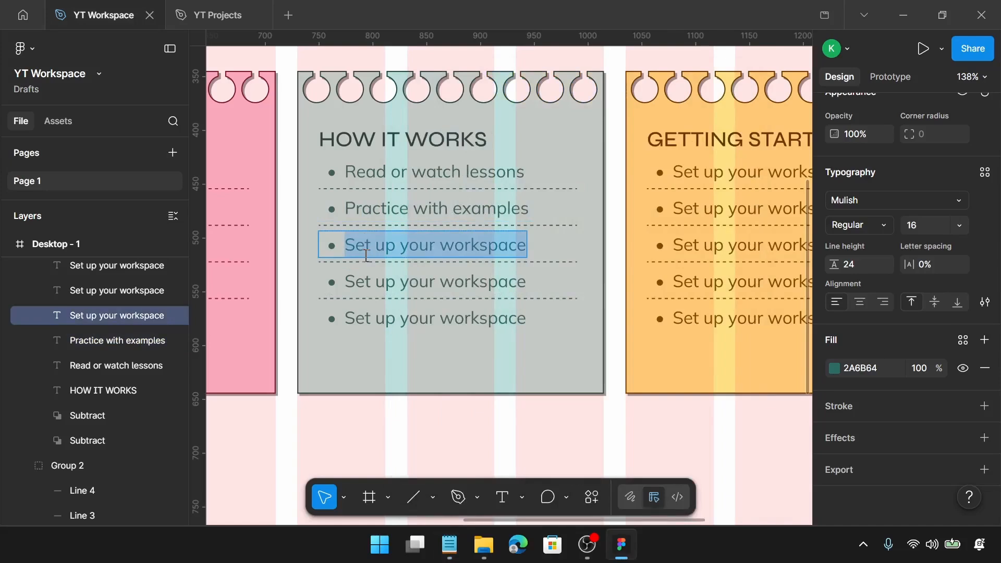
{"action": "key", "text": "ctrl+v"}
Copy "Join the community" from Notepad and paste it into the third card's fourth list item
{"action": "left_click", "coordinate": [449, 544]}
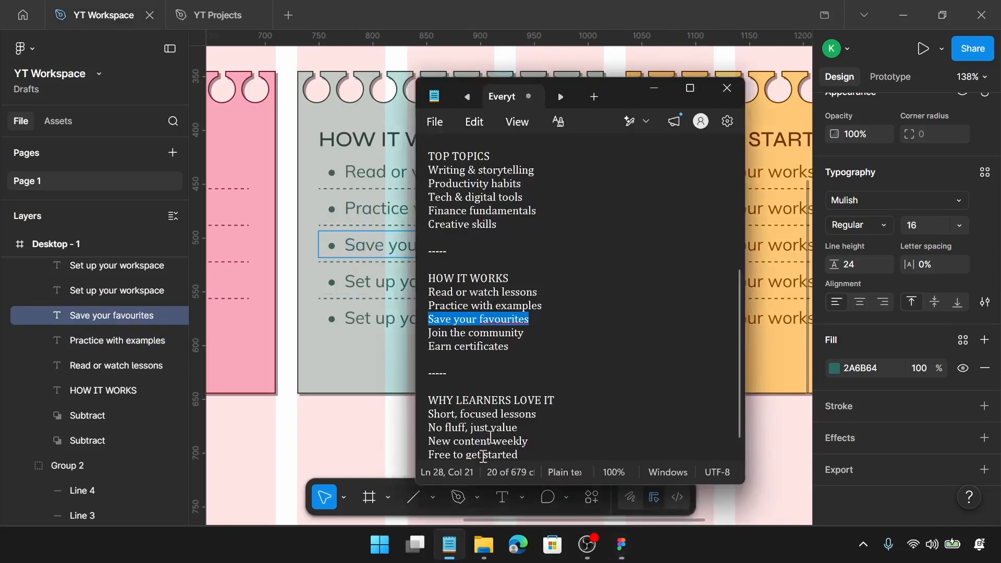
{"action": "left_click_drag", "start_coordinate": [525, 333], "coordinate": [422, 335]}
{"action": "key", "text": "ctrl+c"}
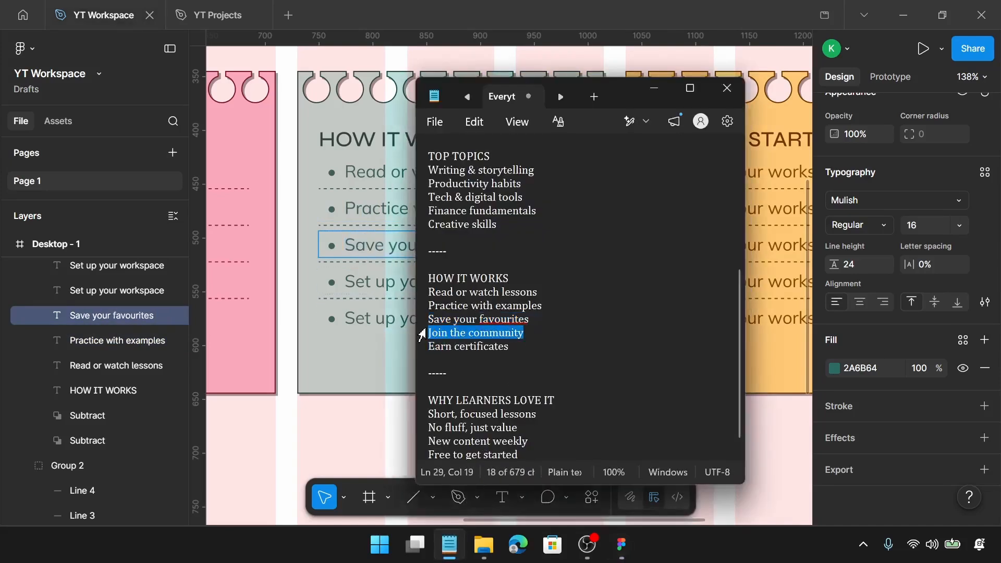
{"action": "left_click", "coordinate": [349, 283]}
{"action": "double_click", "coordinate": [352, 283]}
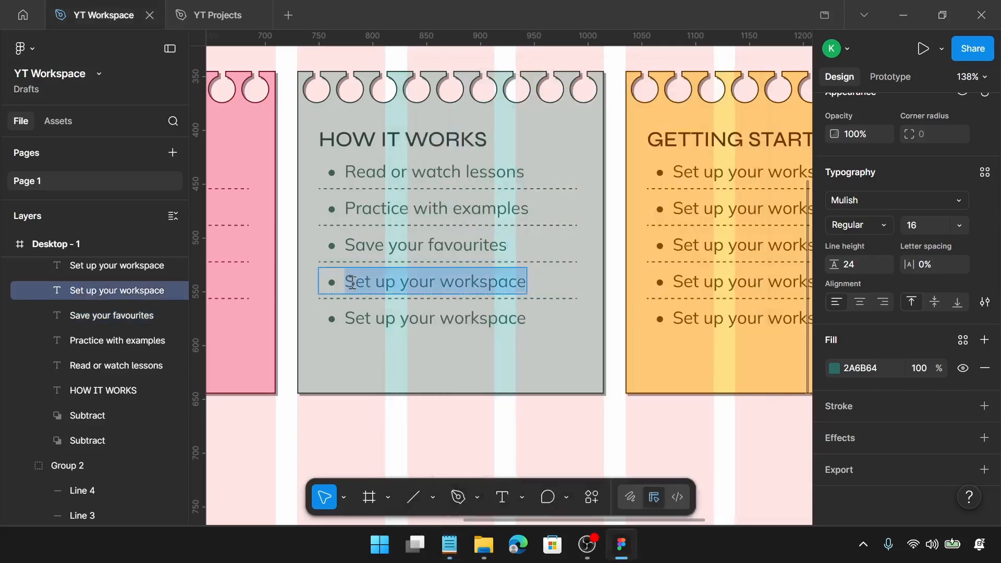
{"action": "key", "text": "ctrl+v"}
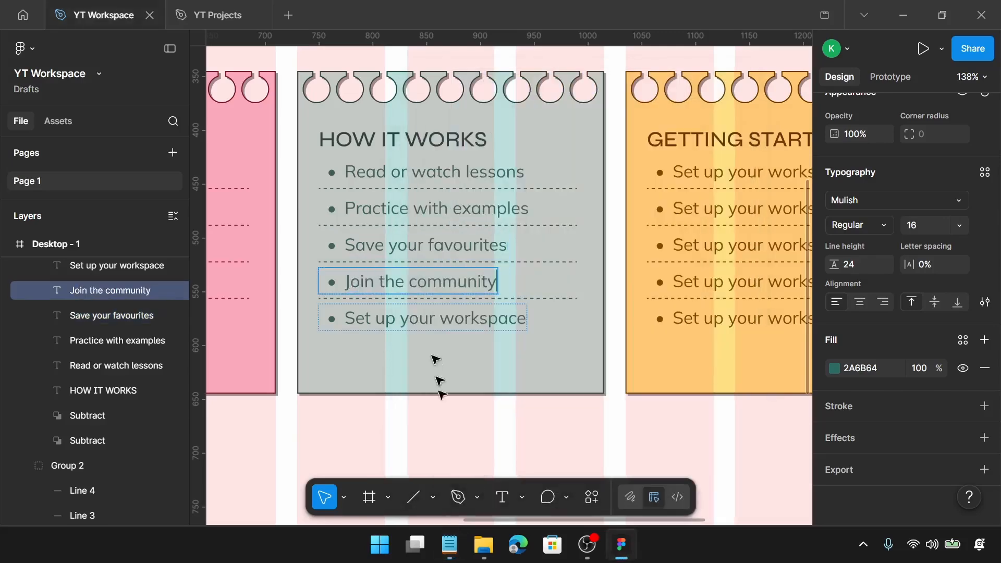
Copy "Earn certificates" from Notepad and paste it into the third card's fifth list item
{"action": "left_click", "coordinate": [448, 544]}
{"action": "left_click_drag", "start_coordinate": [510, 346], "coordinate": [418, 344]}
{"action": "key", "text": "ctrl+c"}
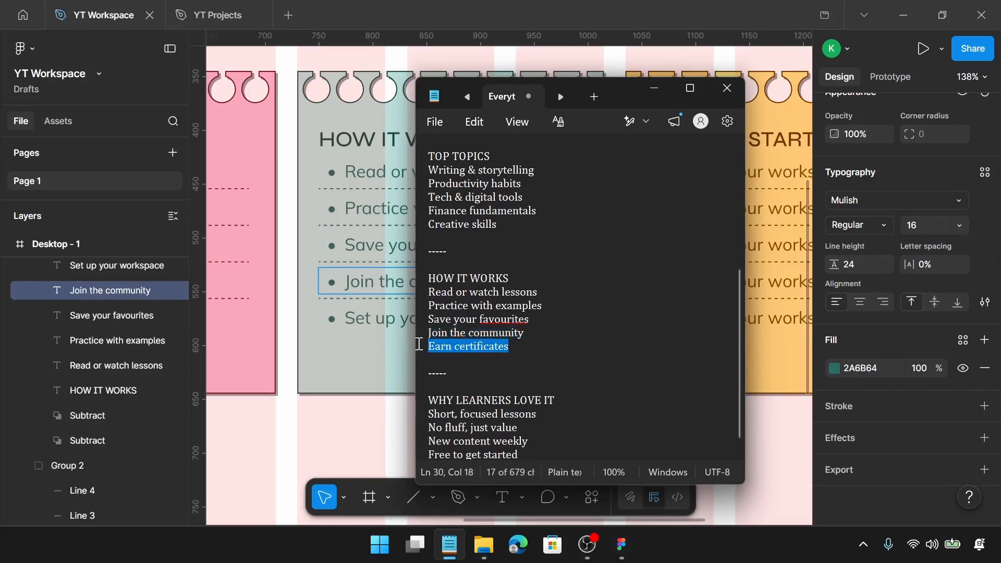
{"action": "left_click", "coordinate": [402, 322]}
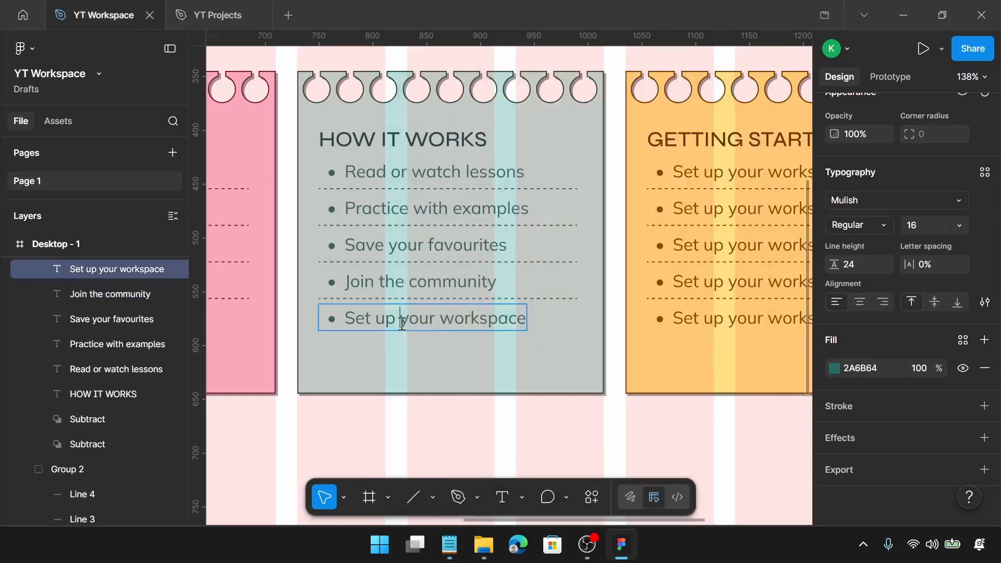
{"action": "double_click", "coordinate": [402, 323]}
{"action": "key", "text": "ctrl+v"}
Select the fourth card's group and change its dark brown heading selection colour to 4A3080
{"action": "scroll", "coordinate": [403, 325], "scroll_direction": "right", "scroll_amount": 4}
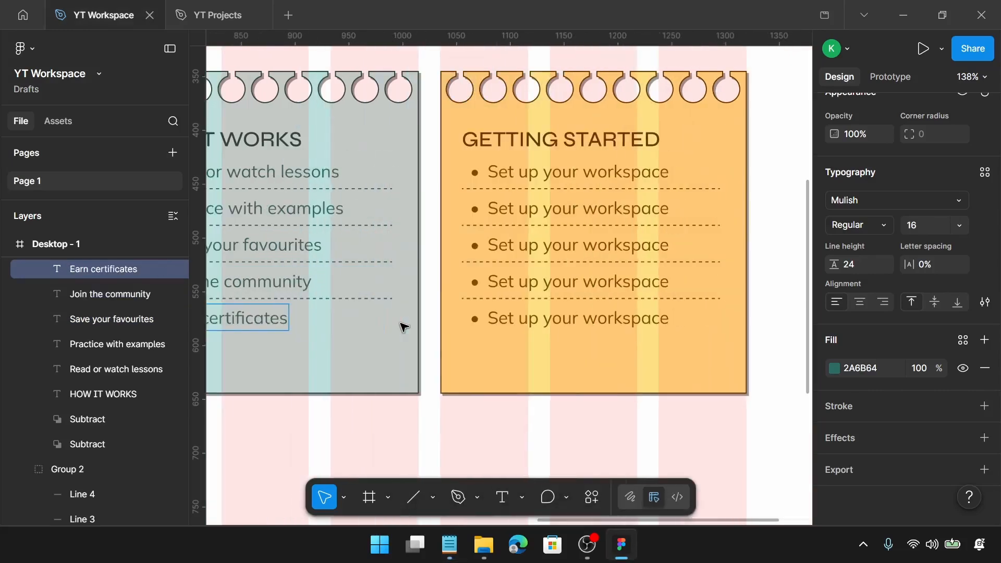
{"action": "left_click", "coordinate": [531, 360]}
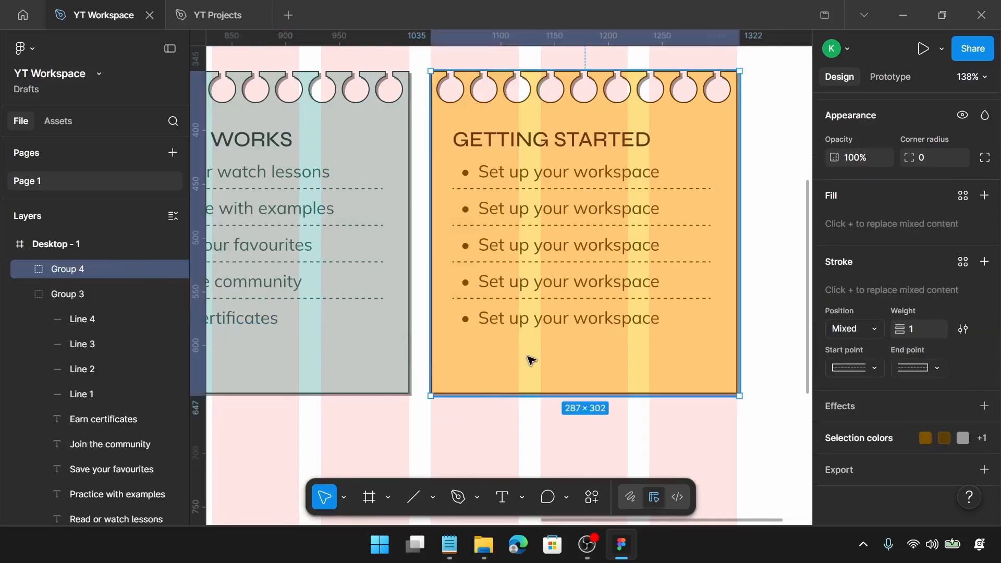
{"action": "left_click", "coordinate": [862, 438]}
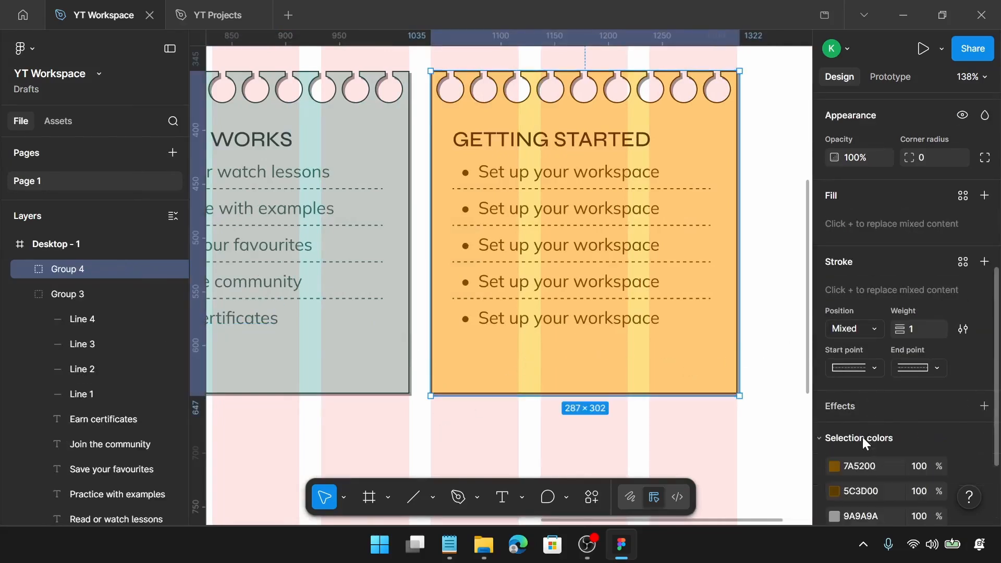
{"action": "scroll", "coordinate": [864, 436], "scroll_direction": "down", "scroll_amount": 1}
{"action": "scroll", "coordinate": [865, 432], "scroll_direction": "down", "scroll_amount": 2}
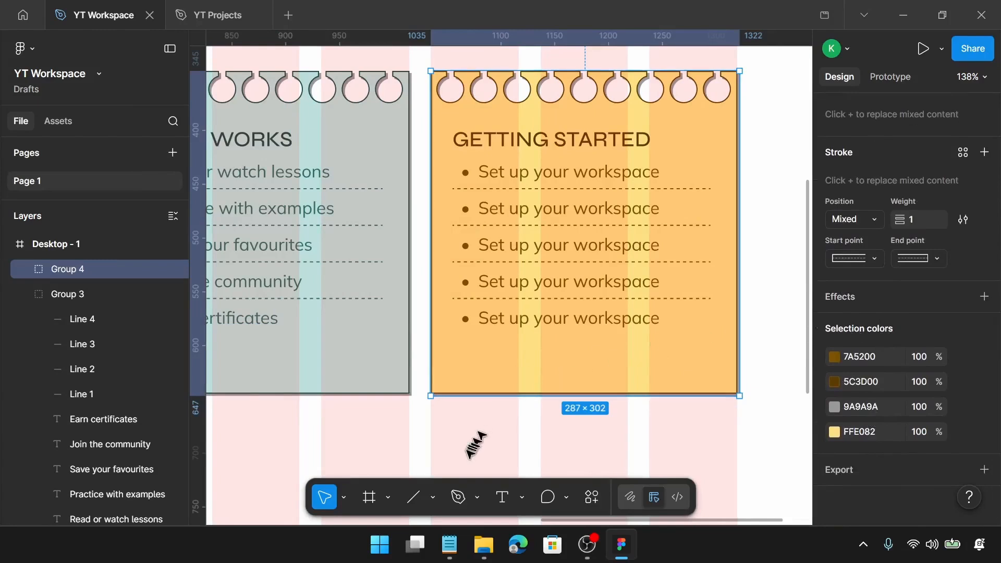
{"action": "left_click", "coordinate": [880, 359]}
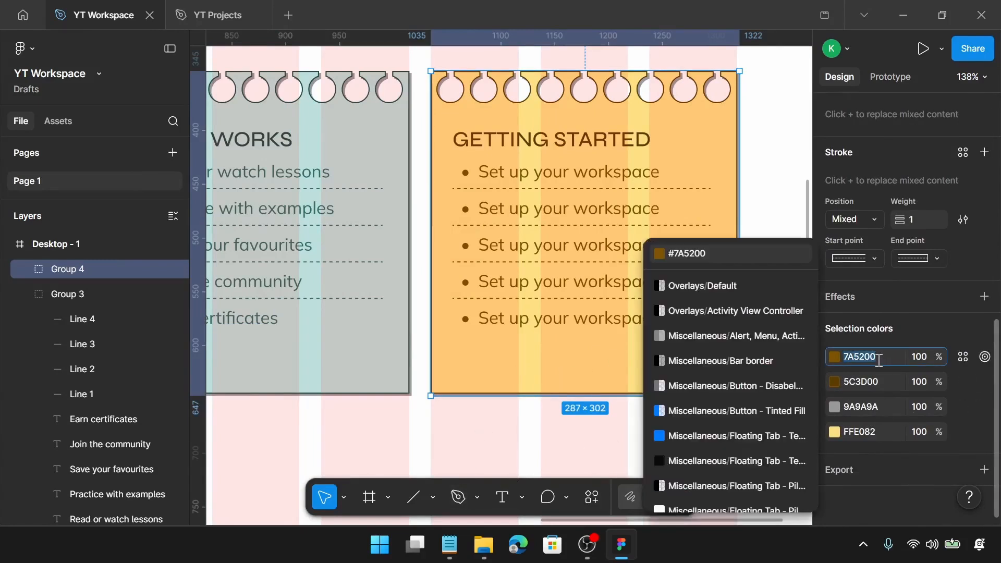
{"action": "type", "text": "4a"}
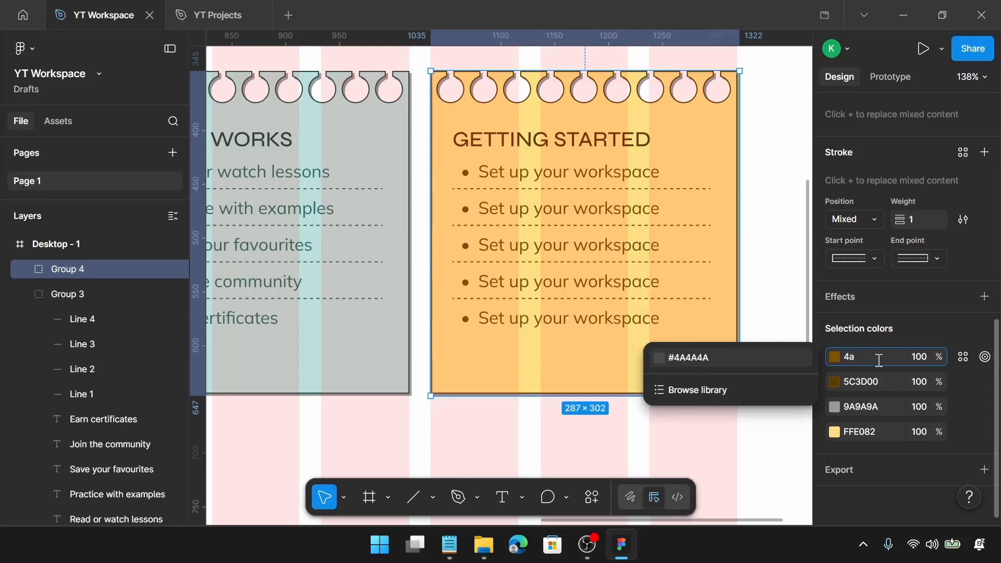
{"action": "type", "text": "3080"}
{"action": "key", "text": "Return"}
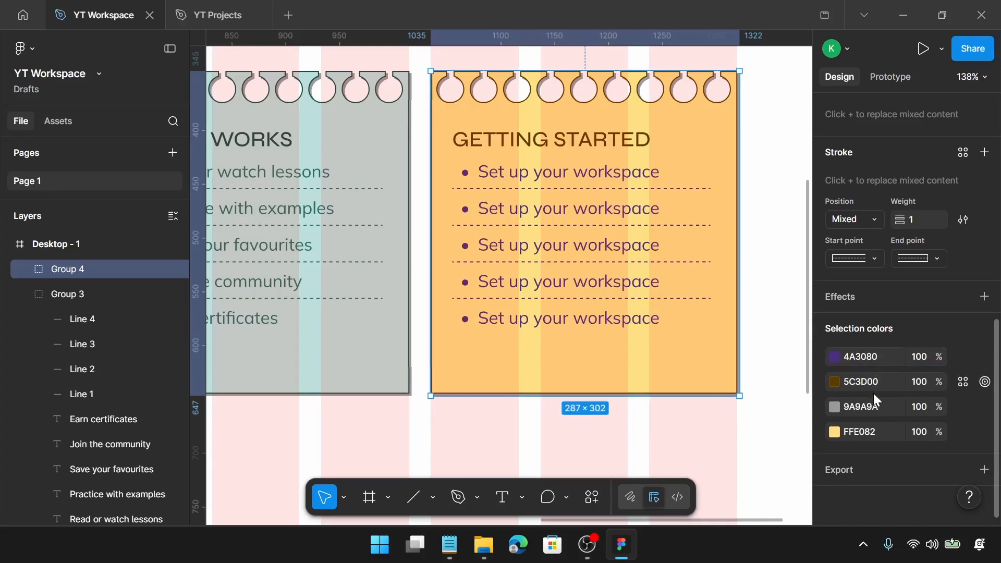
Change the card's other brown selection colour to 2D1B6B and its light yellow fill colour to D1C4E9
{"action": "left_click", "coordinate": [880, 386]}
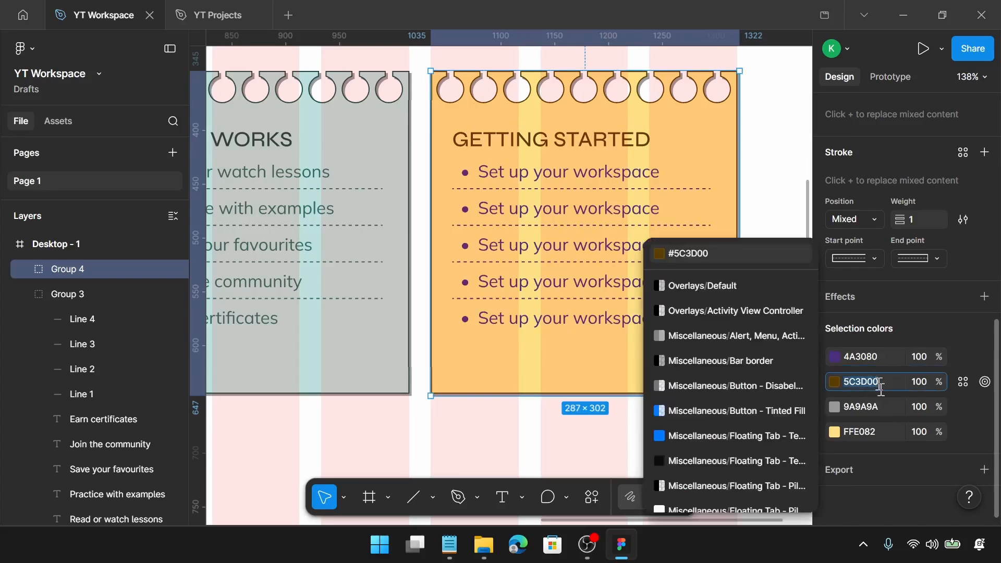
{"action": "type", "text": "2d1"}
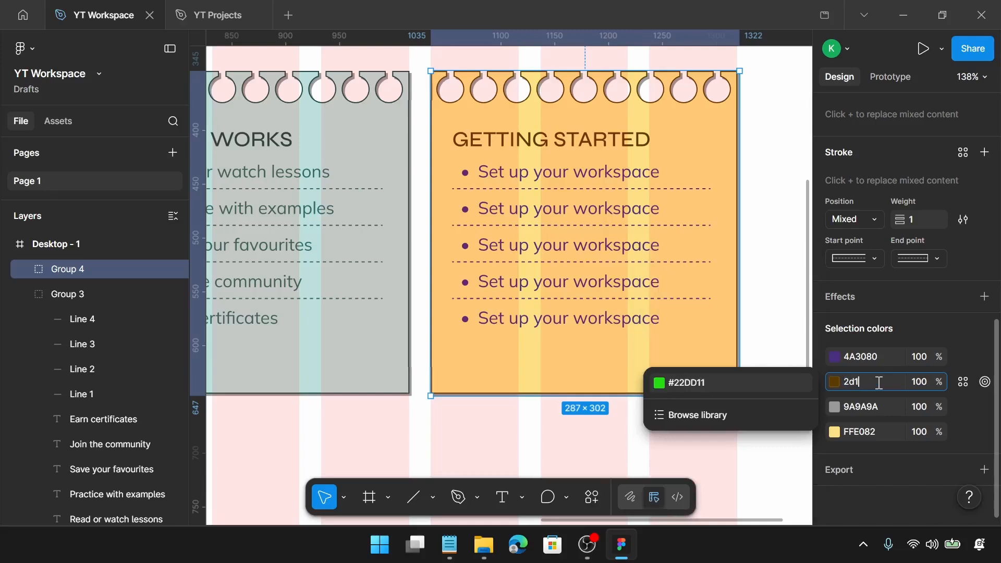
{"action": "type", "text": "b6b"}
{"action": "key", "text": "Return"}
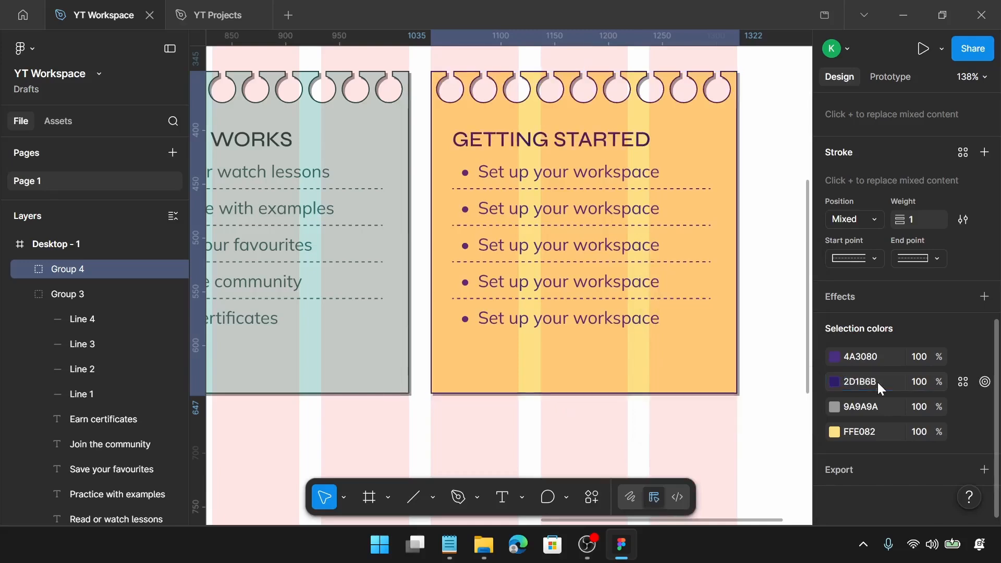
{"action": "left_click", "coordinate": [867, 433]}
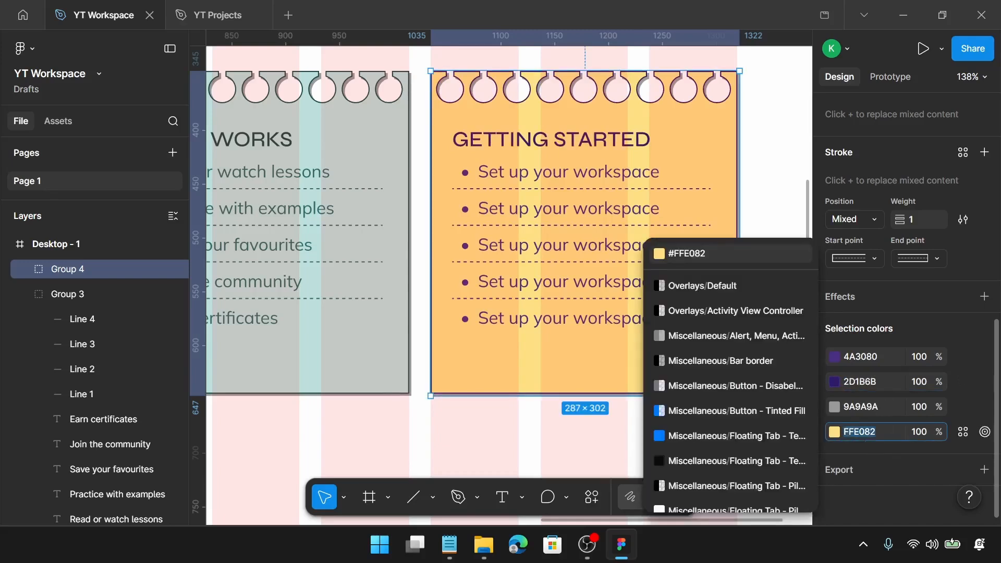
{"action": "type", "text": "d1"}
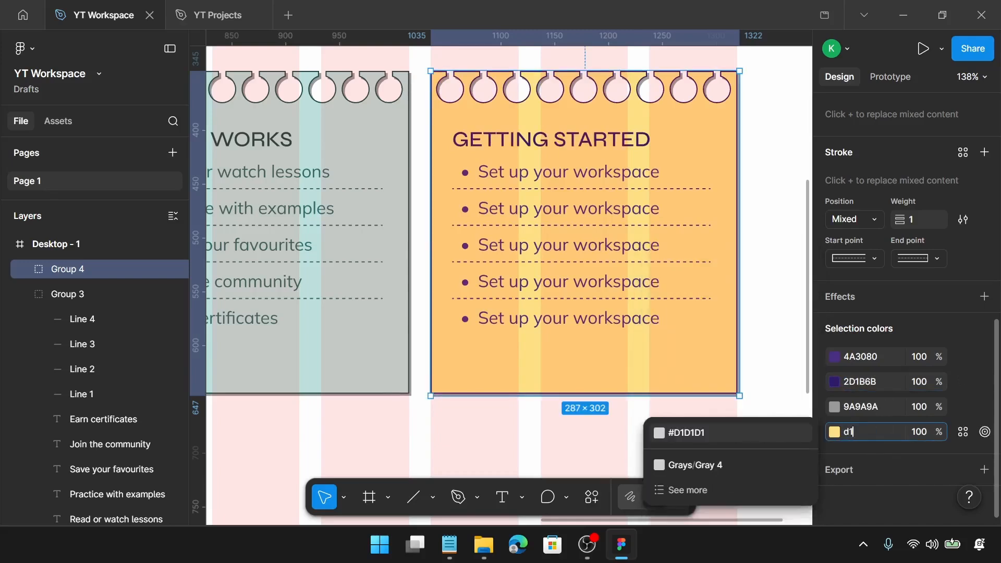
{"action": "type", "text": "c4"}
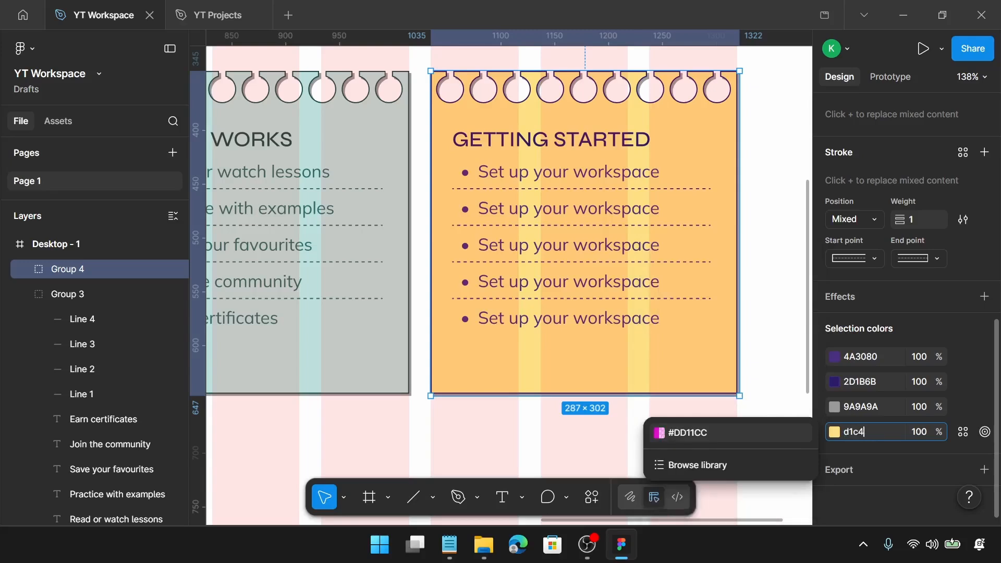
{"action": "type", "text": "e9"}
{"action": "key", "text": "Return"}
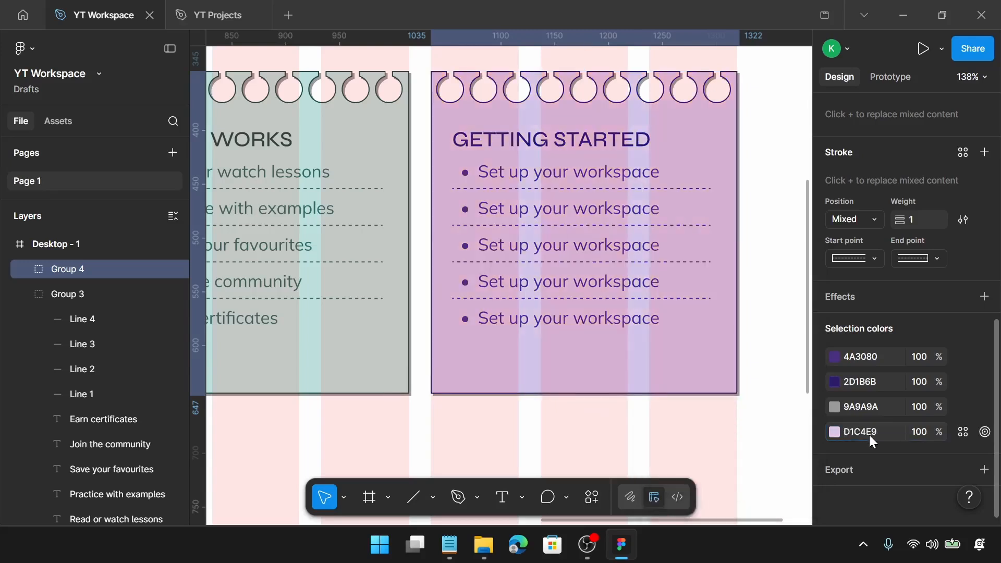
Copy "WHY LEARNERS LOVE IT" from Notepad and paste it as the fourth card's heading
{"action": "left_click", "coordinate": [449, 544]}
{"action": "scroll", "coordinate": [519, 417], "scroll_direction": "down", "scroll_amount": 1}
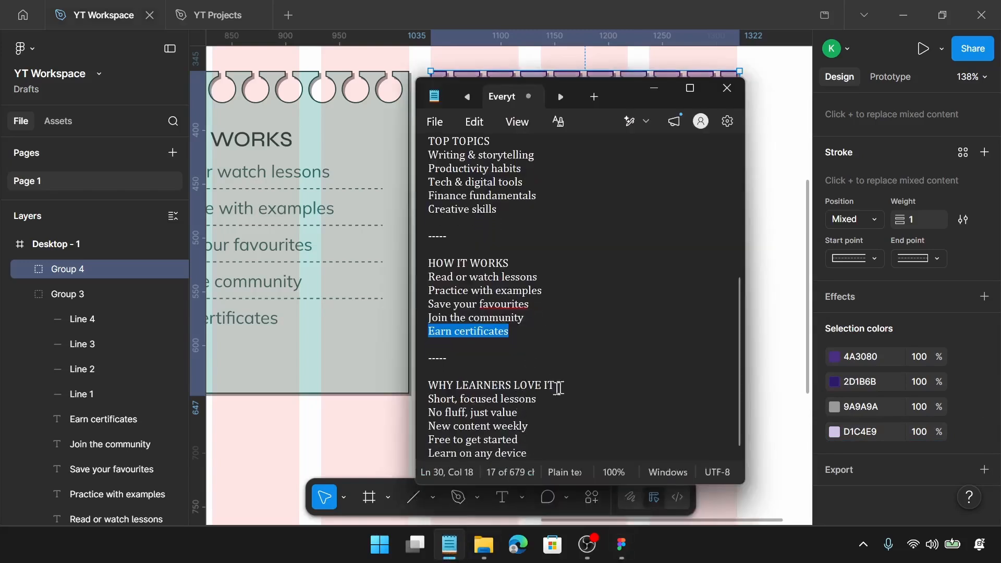
{"action": "left_click_drag", "start_coordinate": [555, 385], "coordinate": [428, 385]}
{"action": "key", "text": "ctrl+c"}
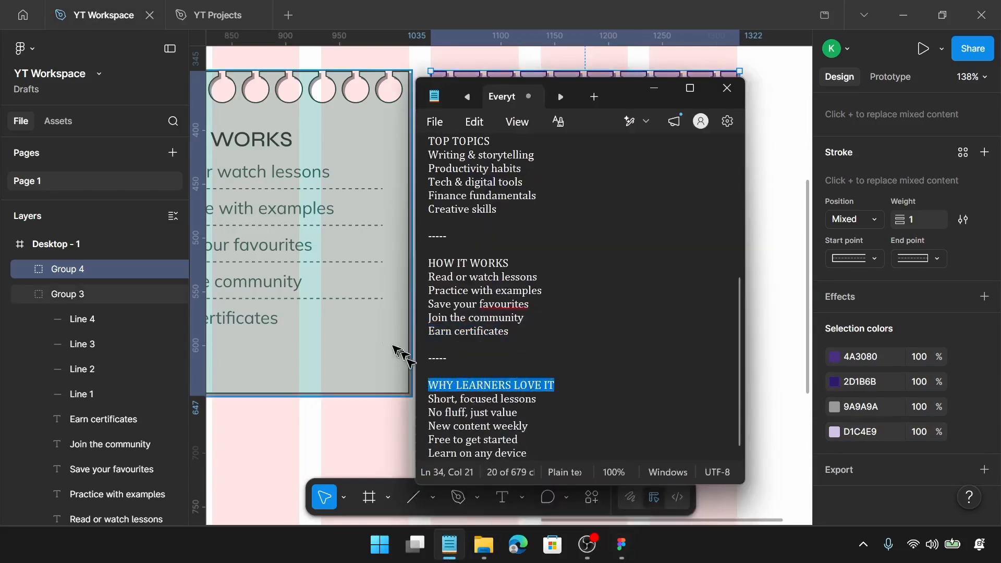
{"action": "scroll", "coordinate": [386, 339], "scroll_direction": "right", "scroll_amount": 5}
{"action": "left_click", "coordinate": [358, 139]}
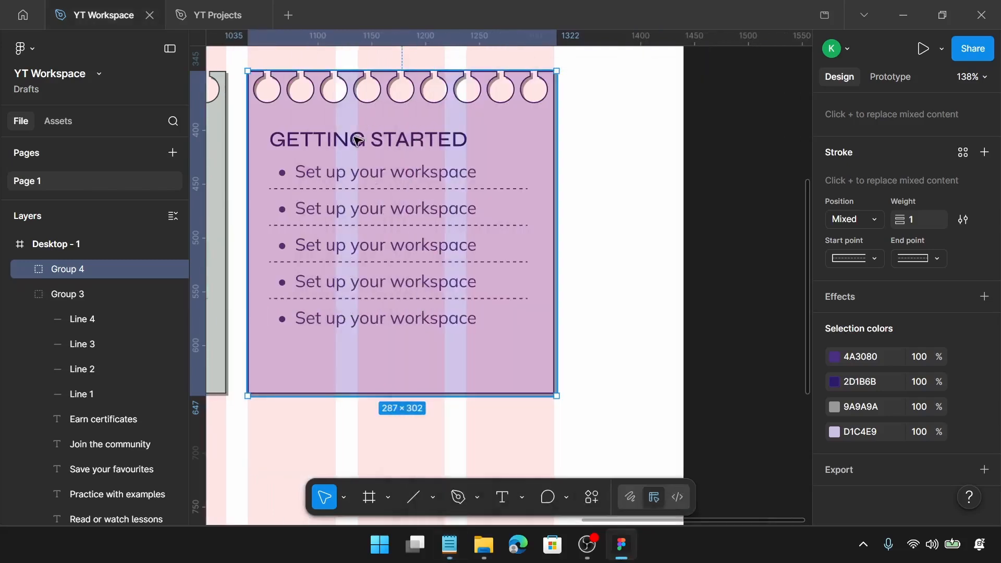
{"action": "double_click", "coordinate": [357, 140]}
{"action": "left_click", "coordinate": [351, 139]}
{"action": "key", "text": "ctrl+a"}
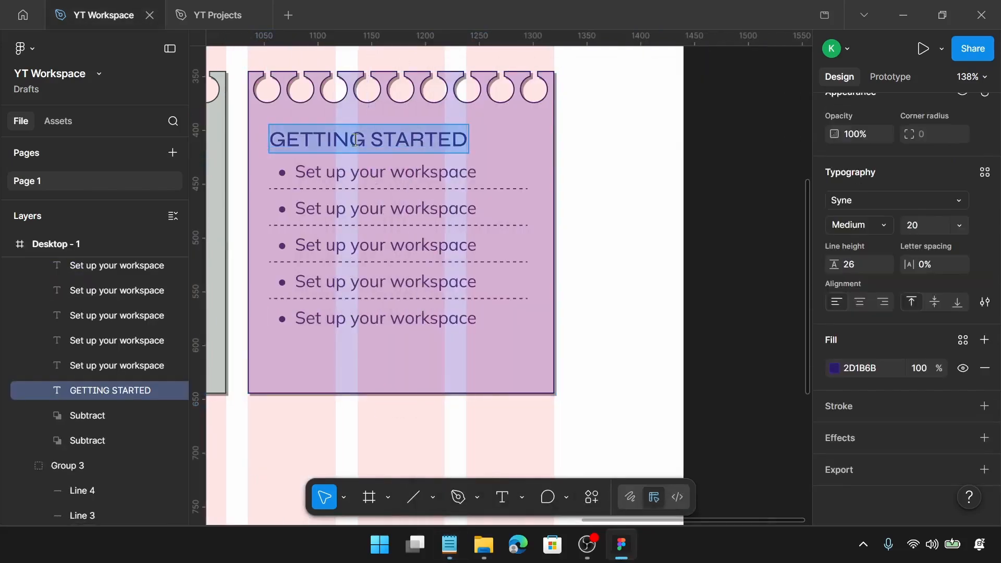
{"action": "key", "text": "ctrl+v"}
Copy "Short, focused lessons" from Notepad and paste it into the fourth card's first list item
{"action": "left_click", "coordinate": [452, 542]}
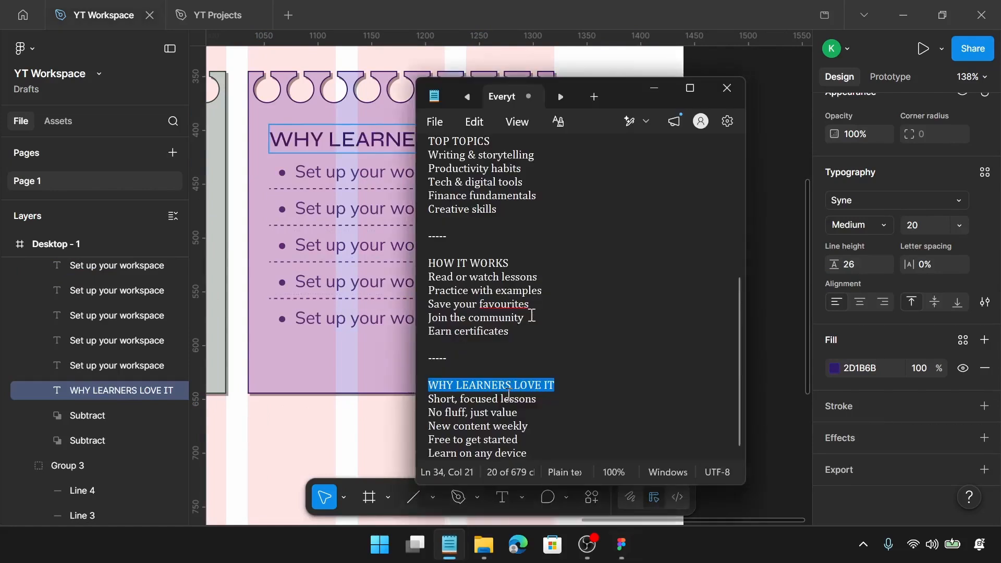
{"action": "left_click_drag", "start_coordinate": [485, 399], "coordinate": [426, 402]}
{"action": "key", "text": "ctrl+c"}
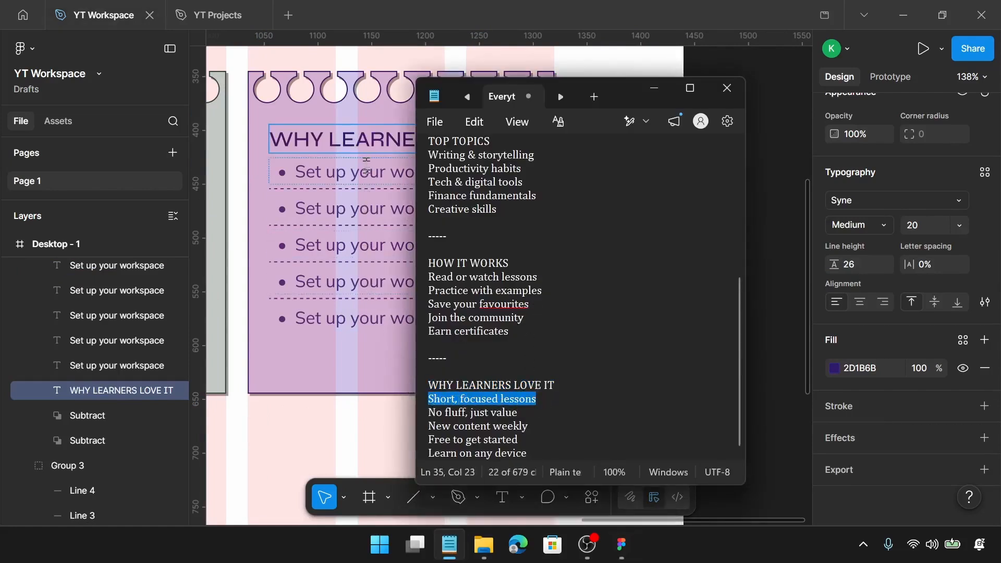
{"action": "left_click", "coordinate": [367, 173]}
{"action": "left_click", "coordinate": [366, 174]}
{"action": "double_click", "coordinate": [366, 176]}
{"action": "key", "text": "ctrl+v"}
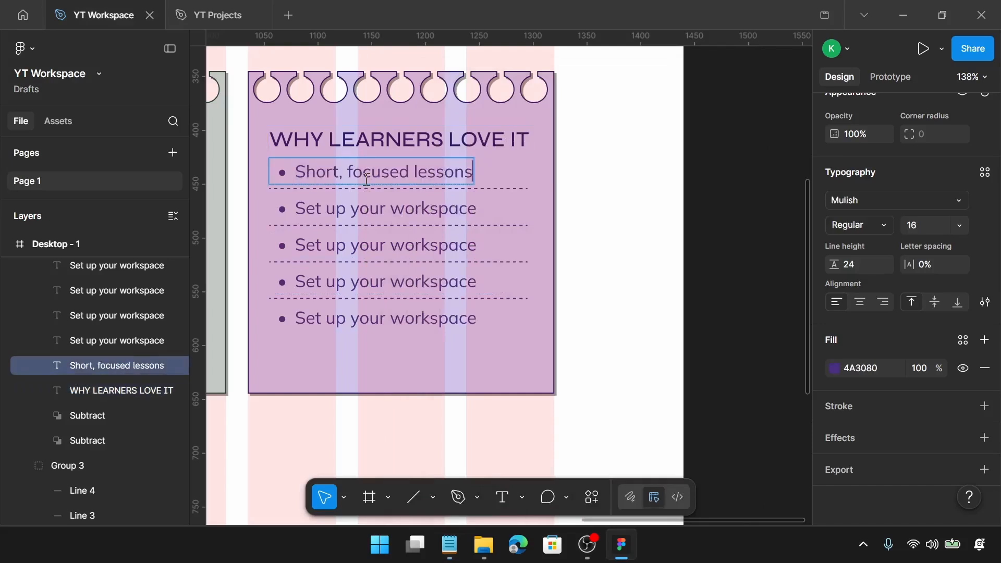
Copy "No fluff, just value" from Notepad and paste it into the fourth card's second list item
{"action": "left_click", "coordinate": [449, 543]}
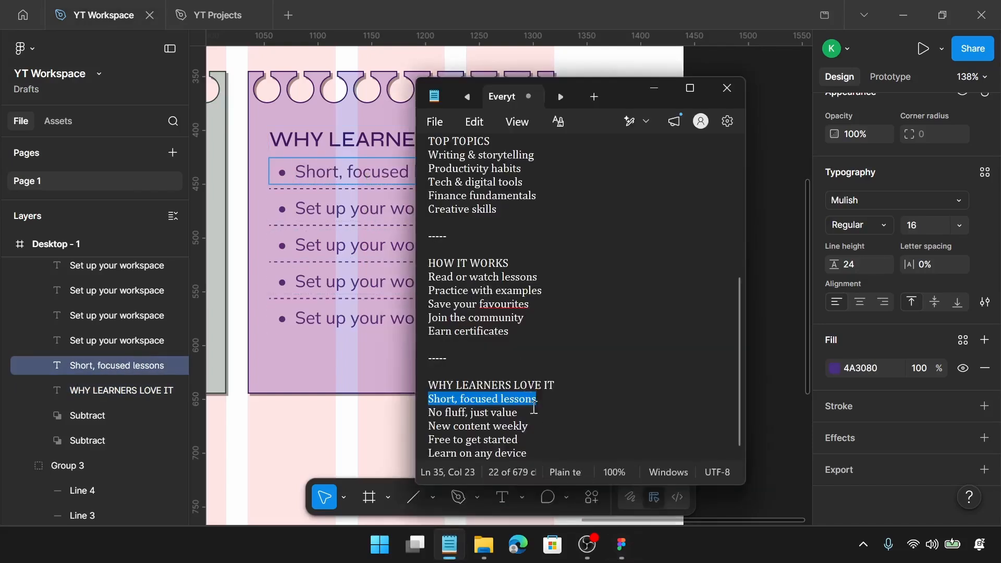
{"action": "left_click_drag", "start_coordinate": [518, 412], "coordinate": [436, 410]}
{"action": "key", "text": "ctrl+c"}
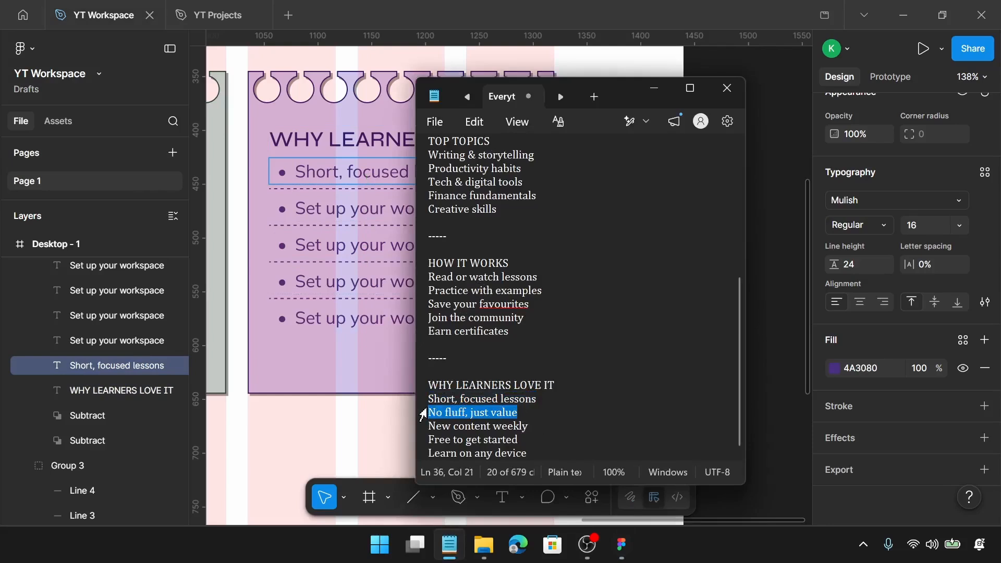
{"action": "left_click", "coordinate": [388, 214]}
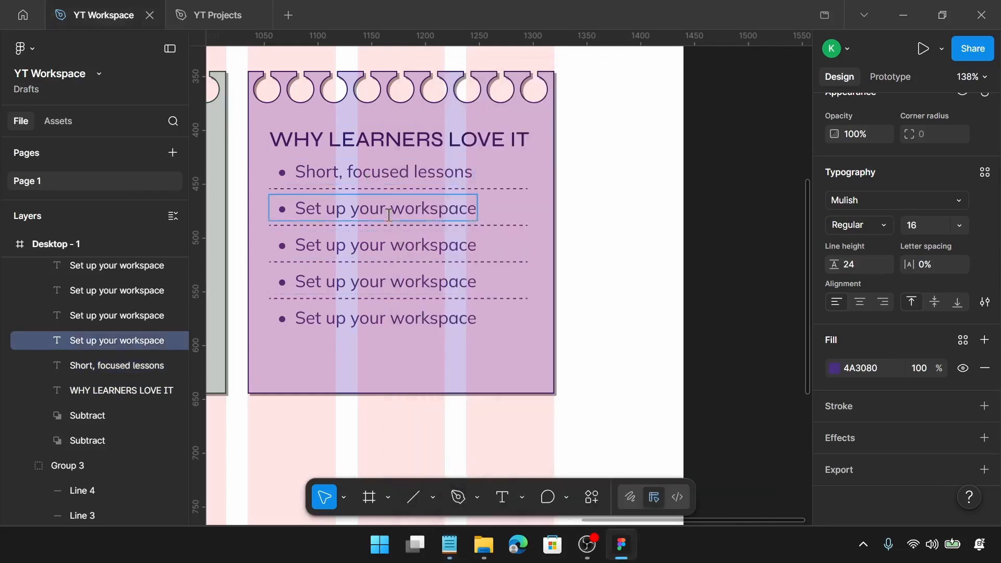
{"action": "double_click", "coordinate": [388, 213]}
{"action": "key", "text": "ctrl+v"}
Copy "New content weekly" from Notepad and paste it into the fourth card's third list item
{"action": "left_click", "coordinate": [449, 544]}
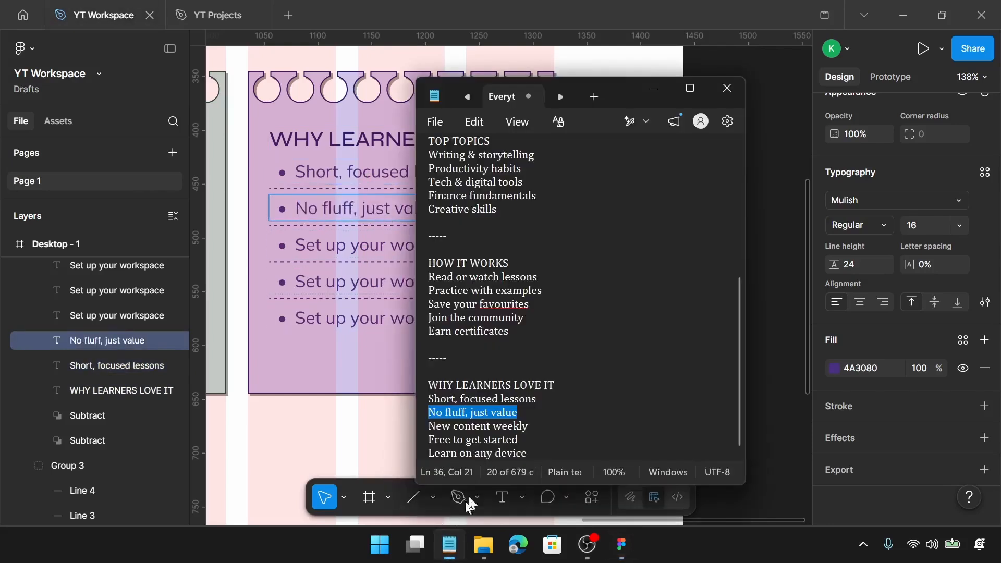
{"action": "left_click_drag", "start_coordinate": [533, 427], "coordinate": [418, 425]}
{"action": "key", "text": "ctrl+c"}
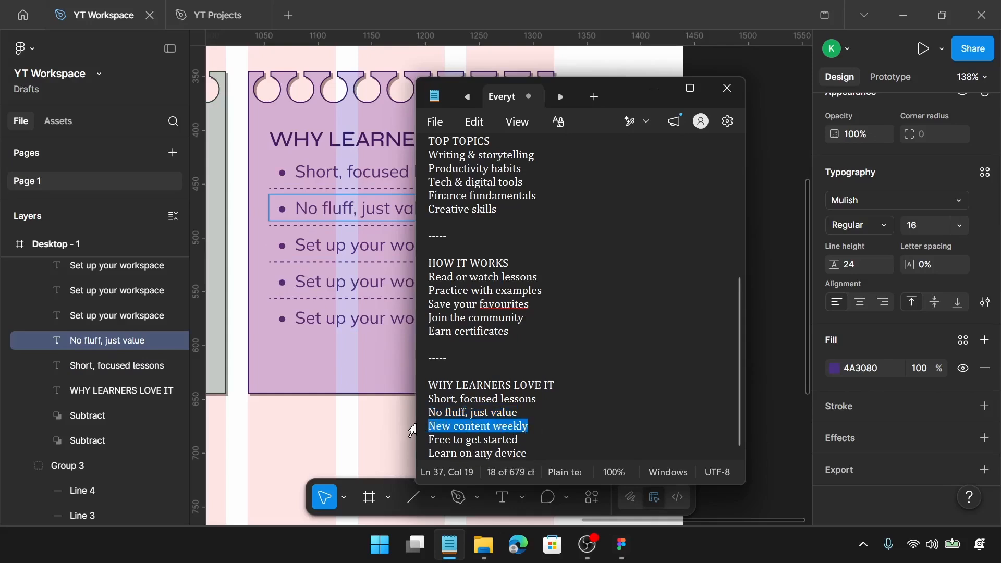
{"action": "left_click", "coordinate": [379, 245]}
{"action": "double_click", "coordinate": [380, 245]}
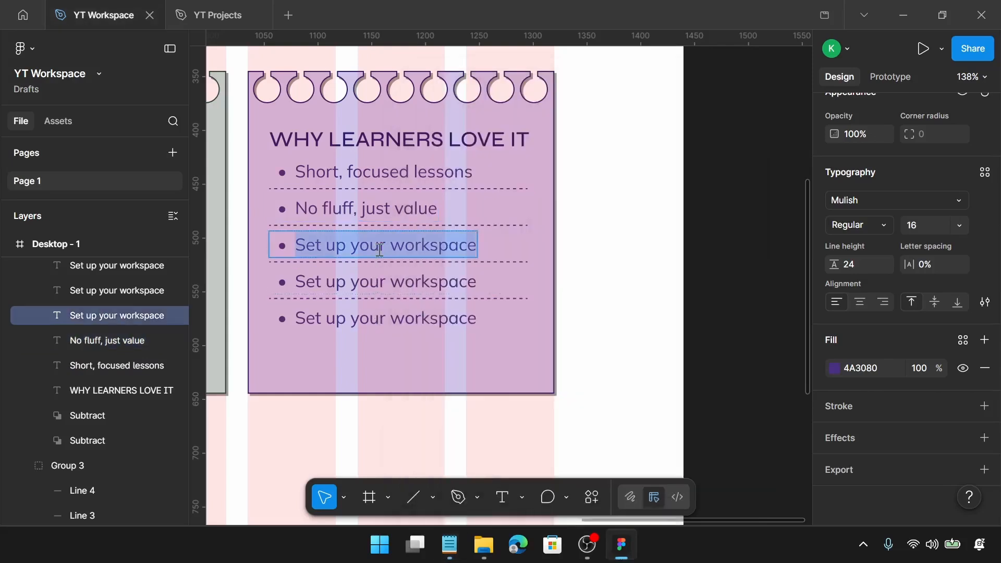
{"action": "key", "text": "ctrl+v"}
Copy "Free to get started" from Notepad and paste it into the fourth card's fourth list item
{"action": "left_click", "coordinate": [449, 545]}
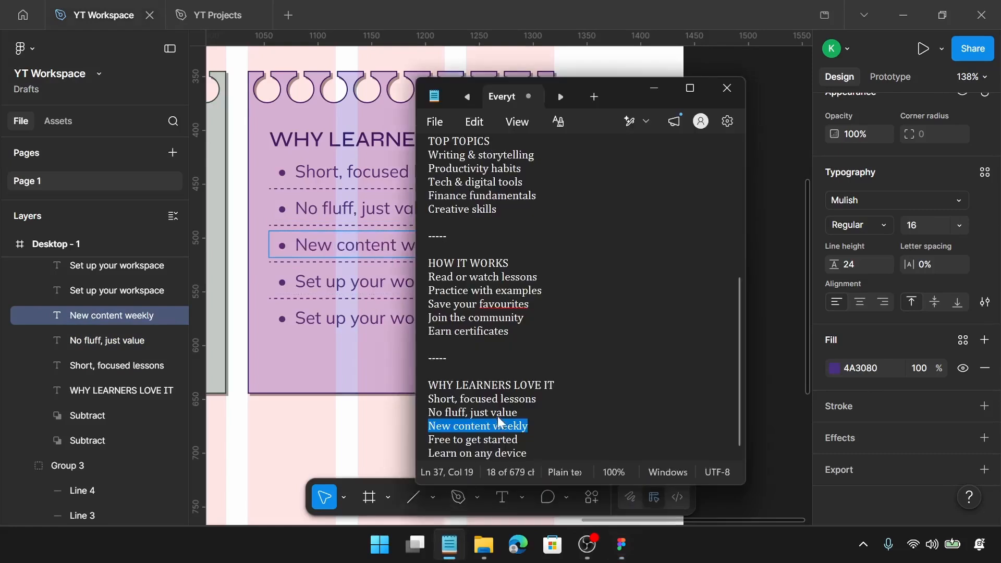
{"action": "left_click_drag", "start_coordinate": [548, 438], "coordinate": [430, 439]}
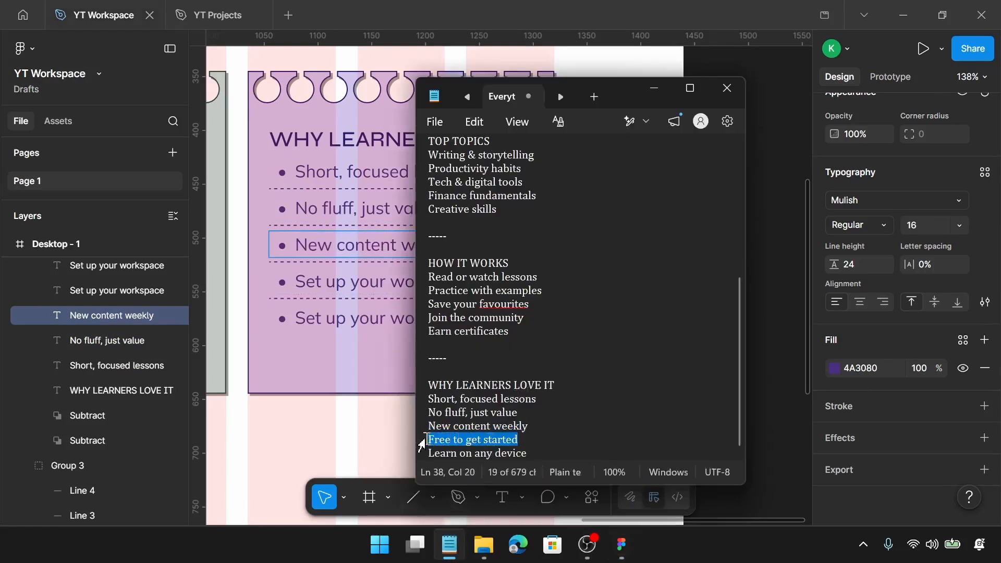
{"action": "left_click", "coordinate": [390, 290]}
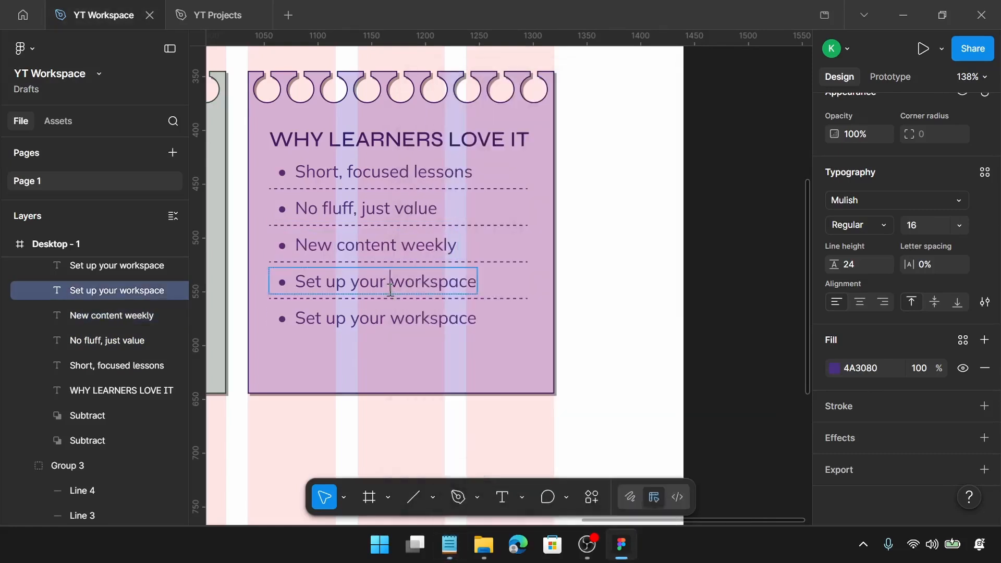
{"action": "key", "text": "Return"}
{"action": "type", "text": "Free to get started"}
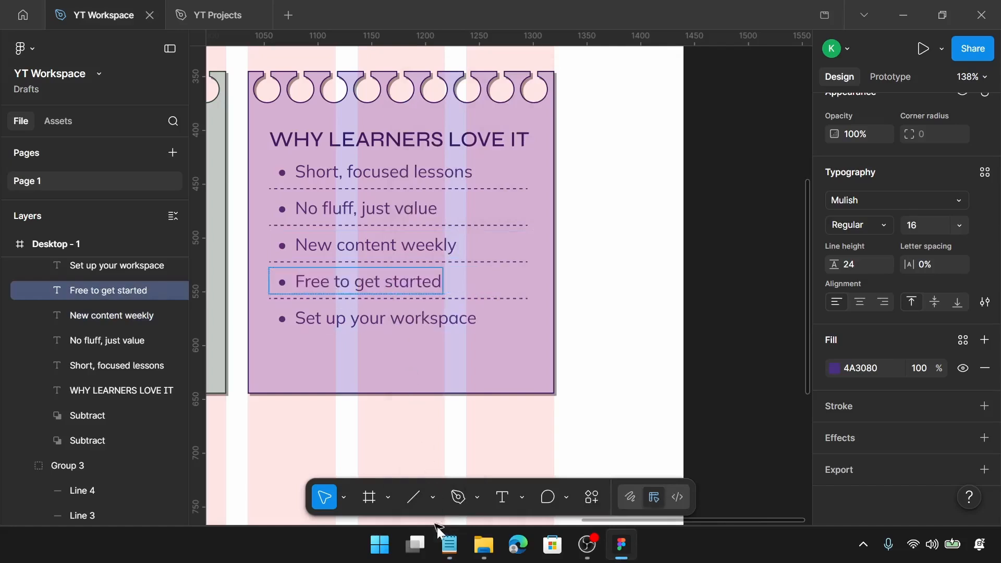
Copy "Learn on any device" from Notepad and paste it into the fourth card's fifth list item
{"action": "left_click", "coordinate": [449, 543]}
{"action": "triple_click", "coordinate": [537, 453]}
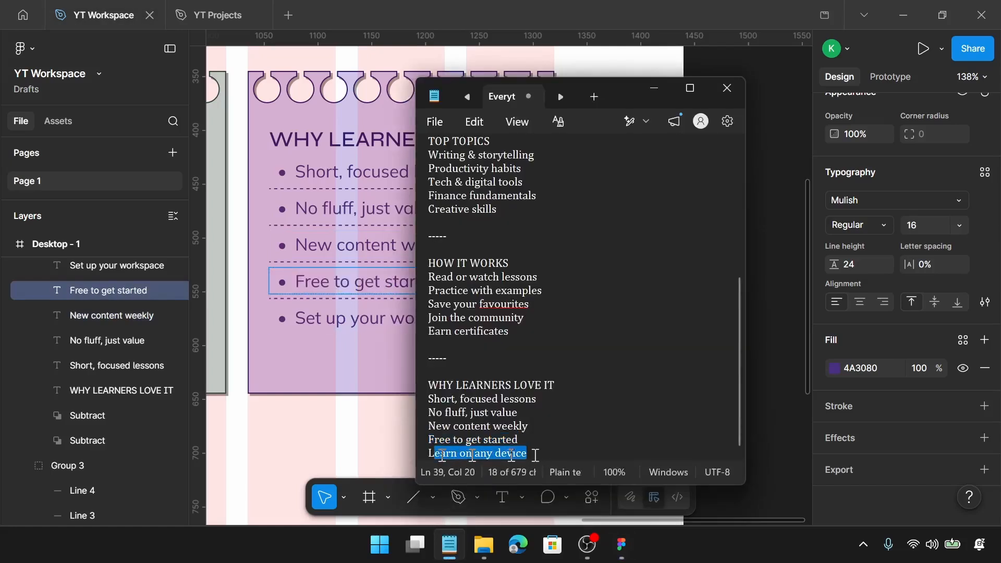
{"action": "left_click", "coordinate": [358, 319]}
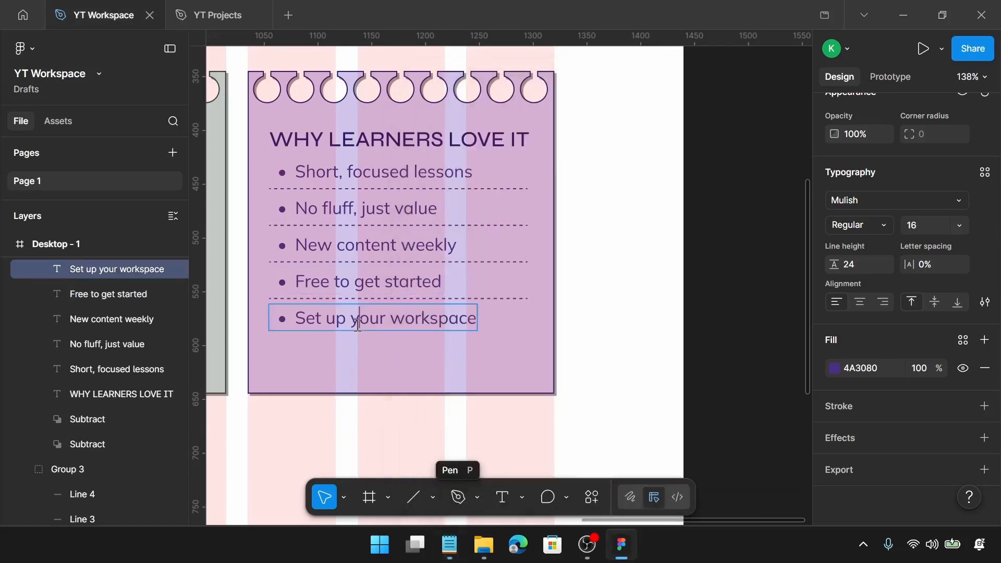
{"action": "double_click", "coordinate": [358, 319]}
{"action": "key", "text": "ctrl+a"}
{"action": "type", "text": "Learn on any device"}
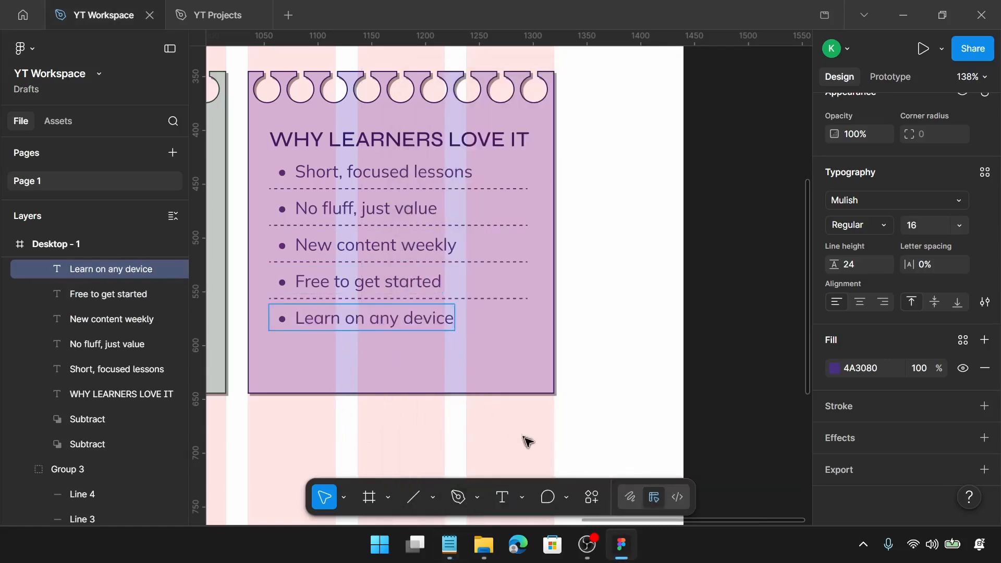
{"action": "key", "text": "Escape"}
{"action": "key", "text": "Escape"}
Select all four cards and group them together
{"action": "scroll", "coordinate": [527, 439], "scroll_direction": "down", "scroll_amount": 3, "text": "ctrl"}
{"action": "scroll", "coordinate": [527, 440], "scroll_direction": "down", "scroll_amount": 4, "text": "ctrl"}
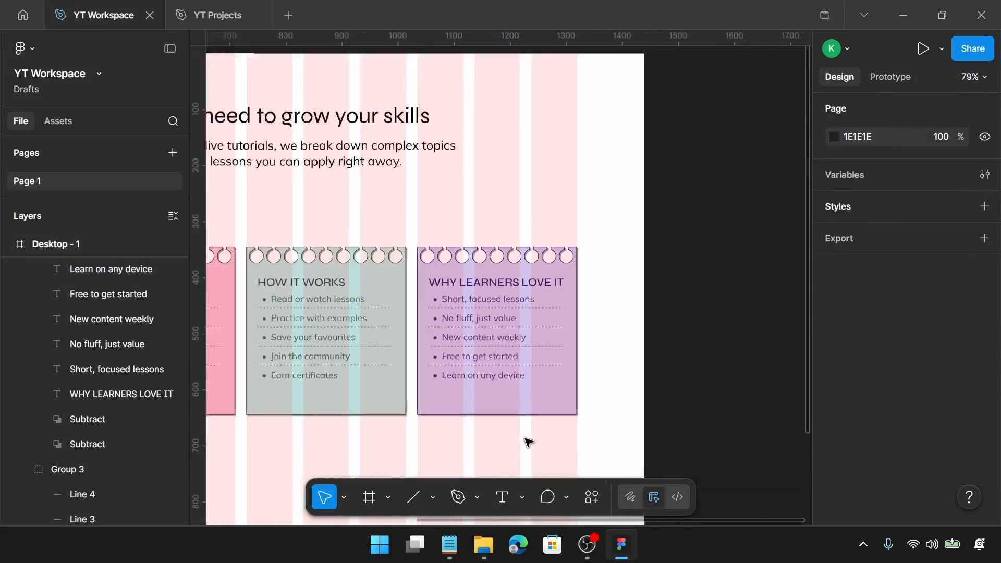
{"action": "scroll", "coordinate": [527, 440], "scroll_direction": "left", "scroll_amount": 3}
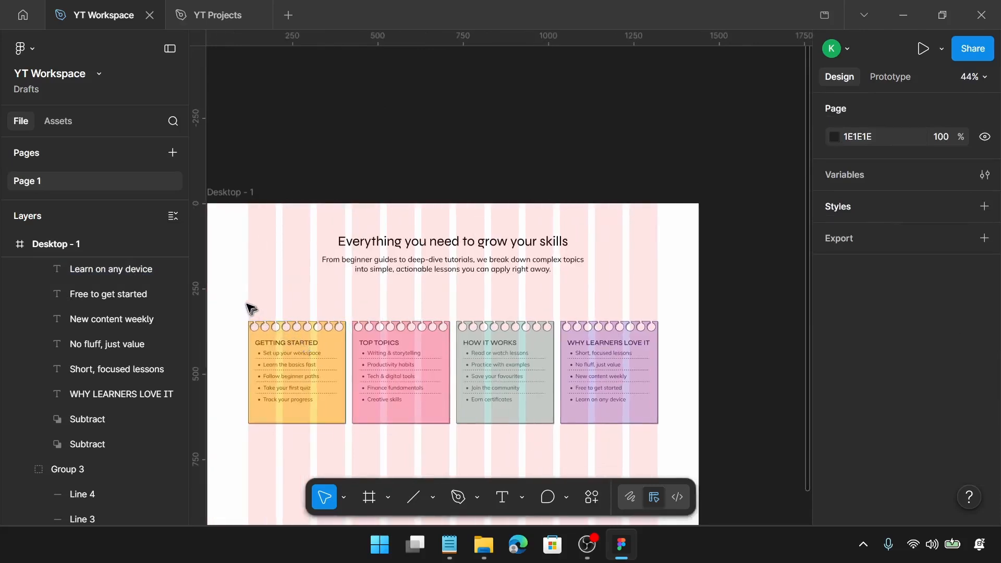
{"action": "left_click_drag", "start_coordinate": [247, 306], "coordinate": [646, 425]}
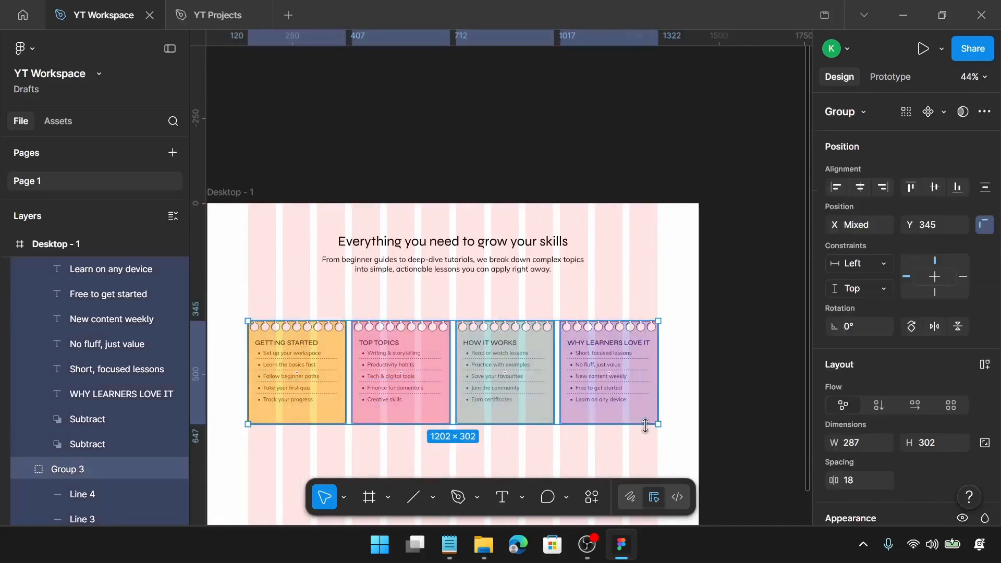
{"action": "key", "text": "ctrl+g"}
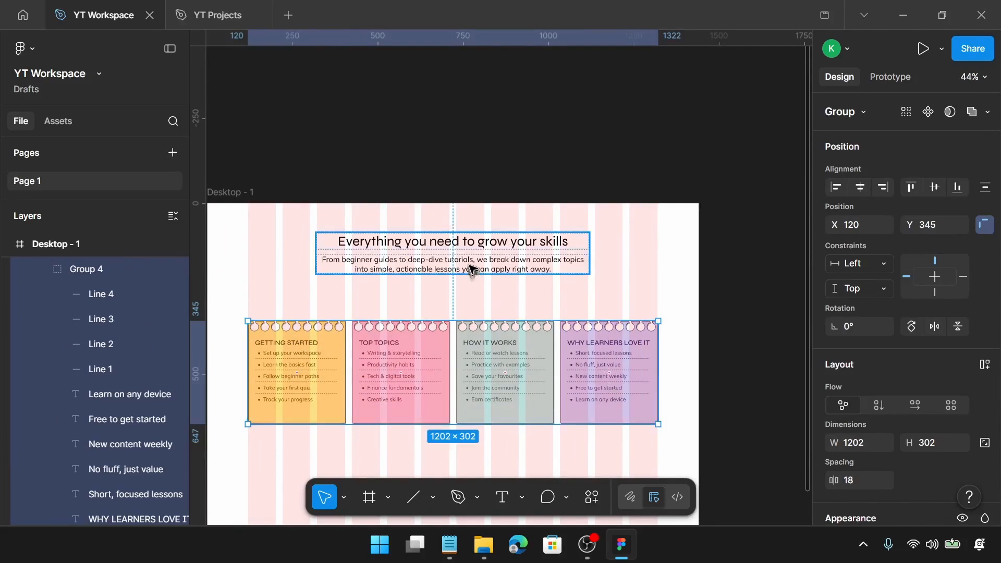
Group the heading-and-paragraph block together with the card group
{"action": "left_click", "coordinate": [469, 268]}
{"action": "left_click", "coordinate": [472, 329], "text": "shift"}
{"action": "key", "text": "ctrl+g"}
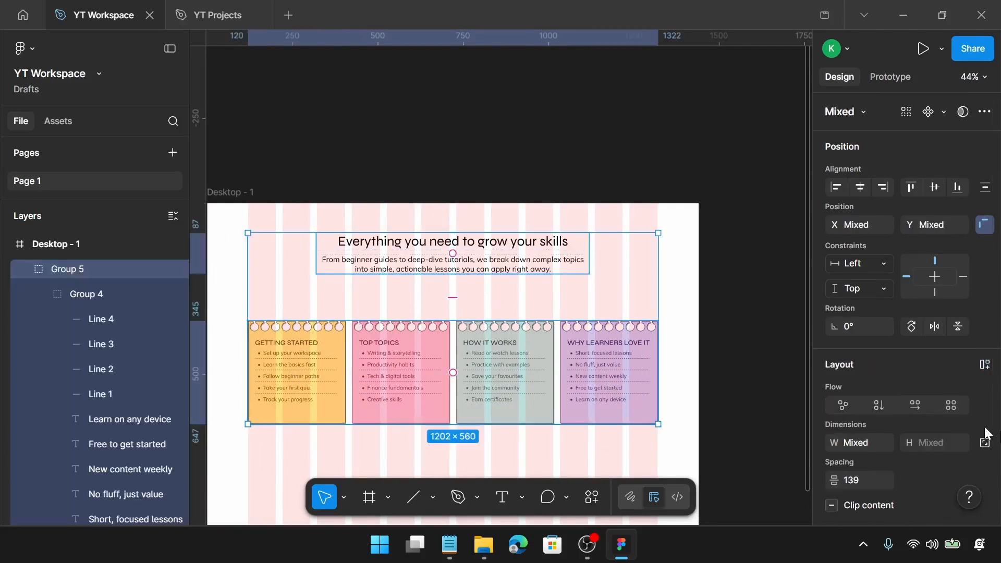
Set the spacing between the heading block and the card row to 40
{"action": "scroll", "coordinate": [927, 417], "scroll_direction": "down", "scroll_amount": 2}
{"action": "scroll", "coordinate": [885, 424], "scroll_direction": "down", "scroll_amount": 1}
{"action": "left_click", "coordinate": [868, 408]}
{"action": "type", "text": "4"}
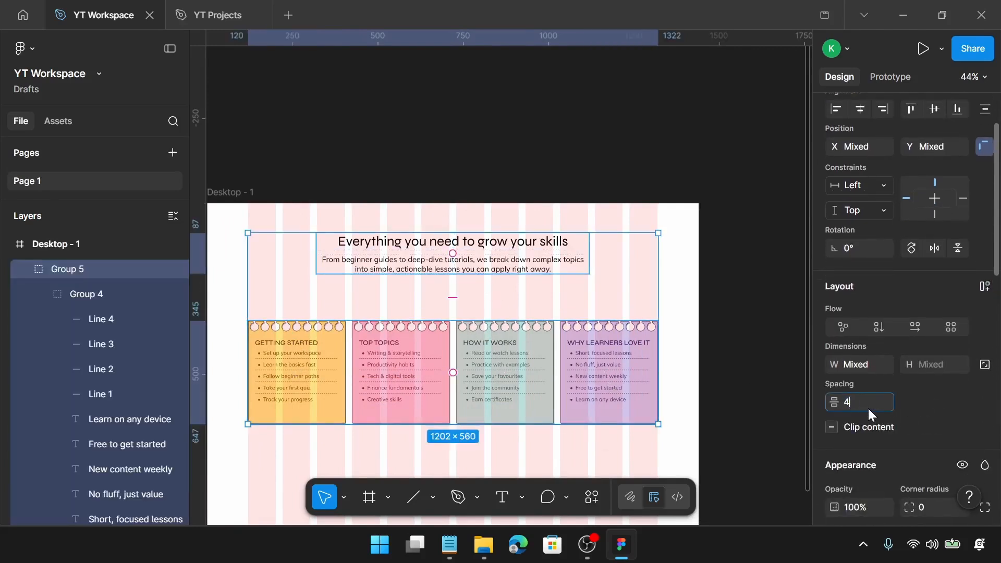
{"action": "type", "text": "0"}
{"action": "key", "text": "Return"}
Set the Desktop - 1 frame's height to 800
{"action": "scroll", "coordinate": [587, 337], "scroll_direction": "down", "scroll_amount": 1}
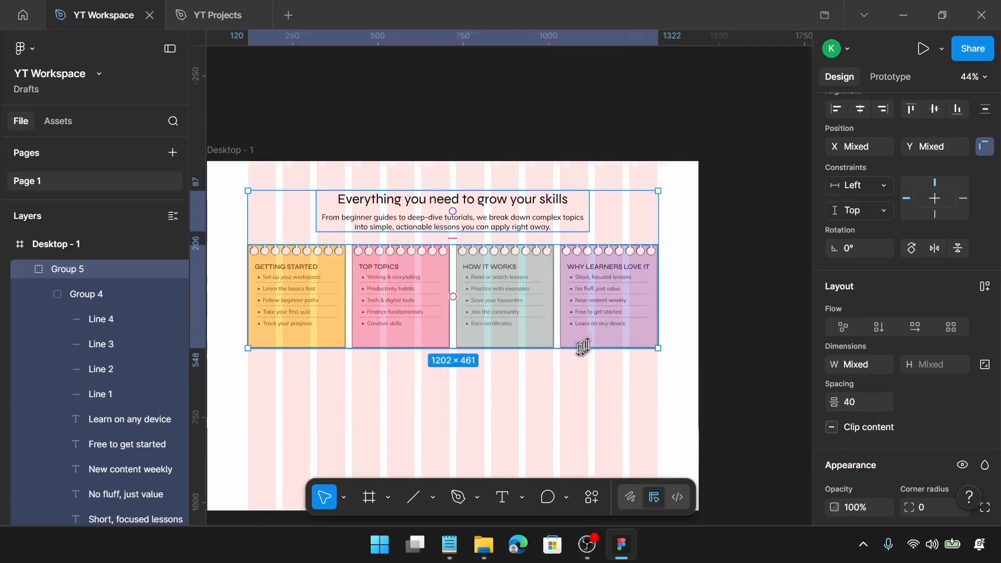
{"action": "scroll", "coordinate": [581, 345], "scroll_direction": "left", "scroll_amount": 2}
{"action": "left_click", "coordinate": [336, 149]}
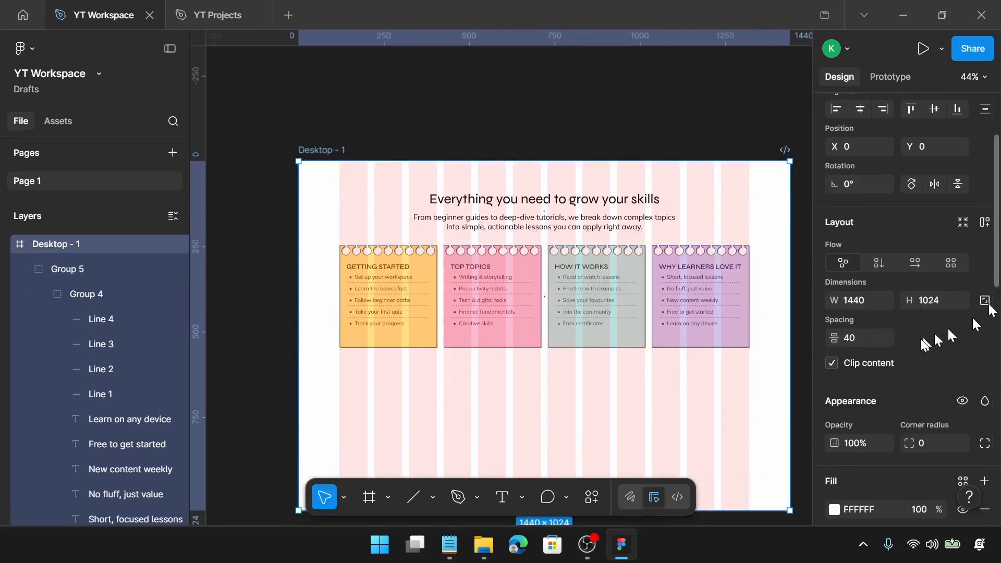
{"action": "left_click", "coordinate": [936, 300]}
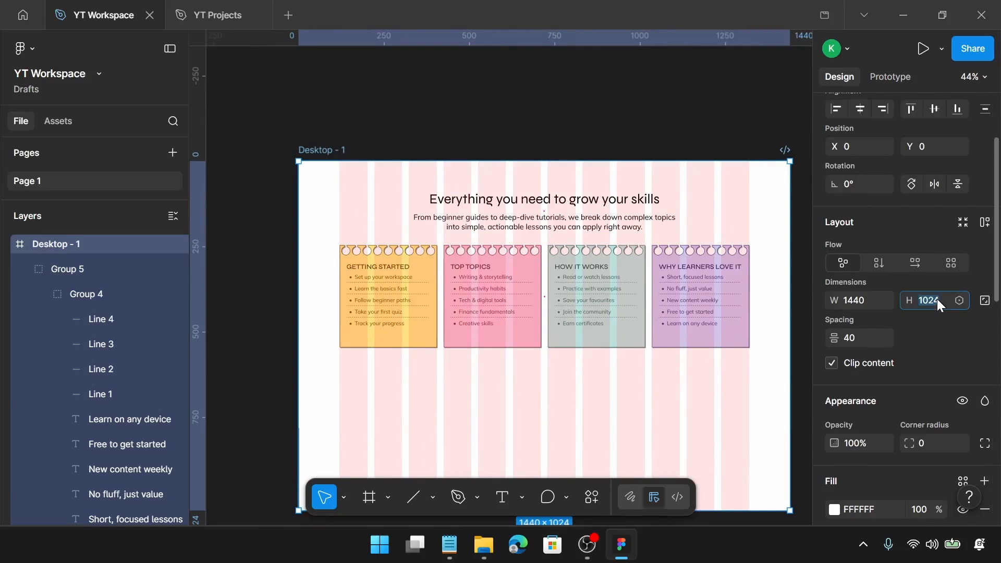
{"action": "type", "text": "800"}
{"action": "key", "text": "Return"}
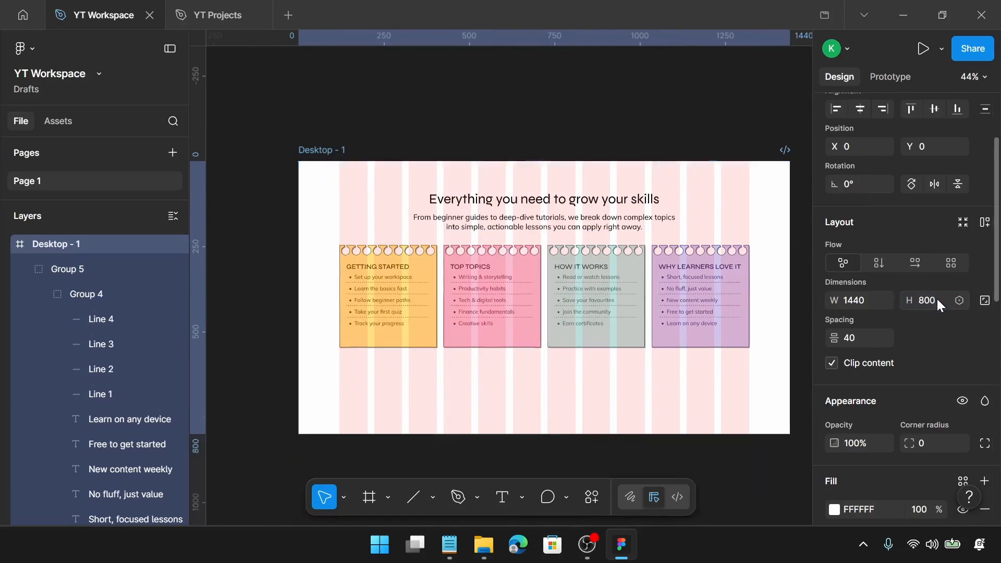
Move the combined heading-and-cards group down to about 169 px from the frame's top
{"action": "left_click", "coordinate": [536, 264]}
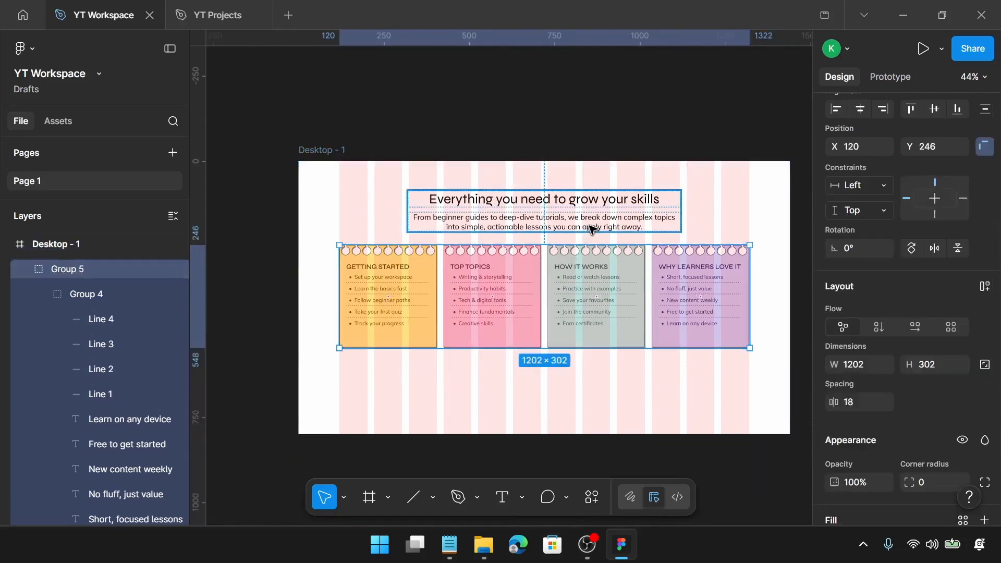
{"action": "left_click", "coordinate": [590, 229], "text": "shift"}
{"action": "left_click_drag", "start_coordinate": [607, 270], "coordinate": [610, 300]}
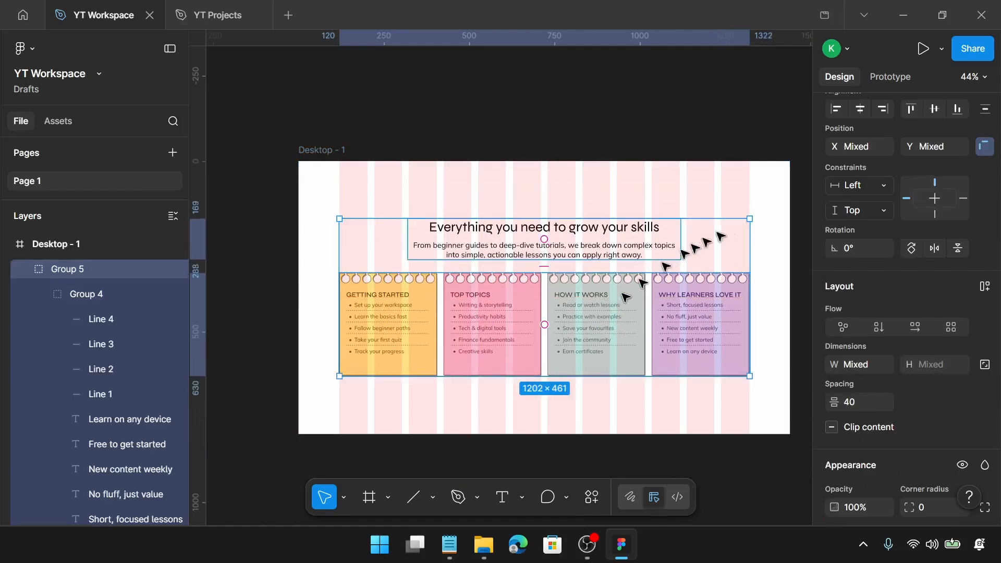
{"action": "left_click", "coordinate": [755, 197]}
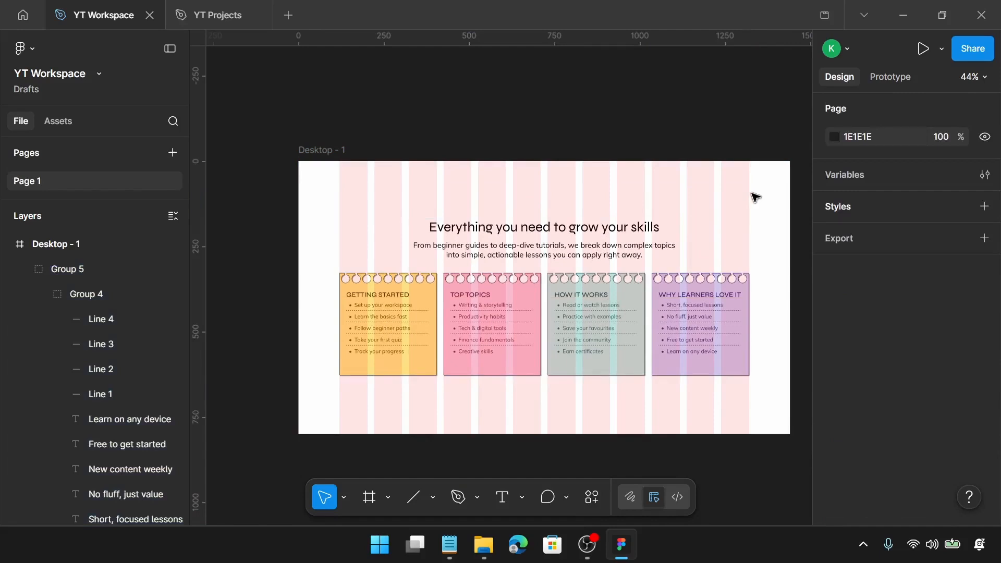
Preview the design in presentation mode, scaled to fill the screen, in full screen
{"action": "left_click", "coordinate": [922, 49]}
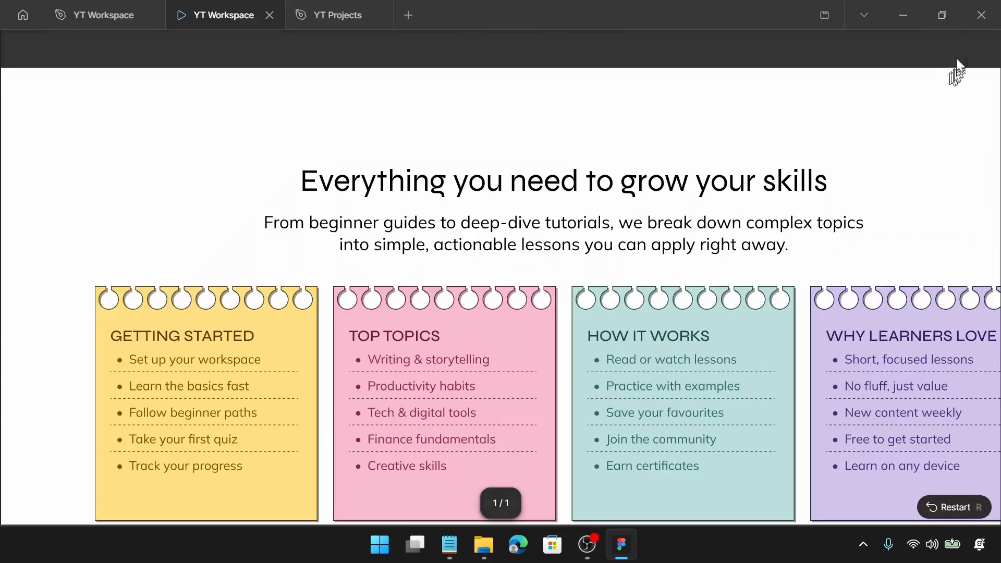
{"action": "left_click", "coordinate": [943, 51]}
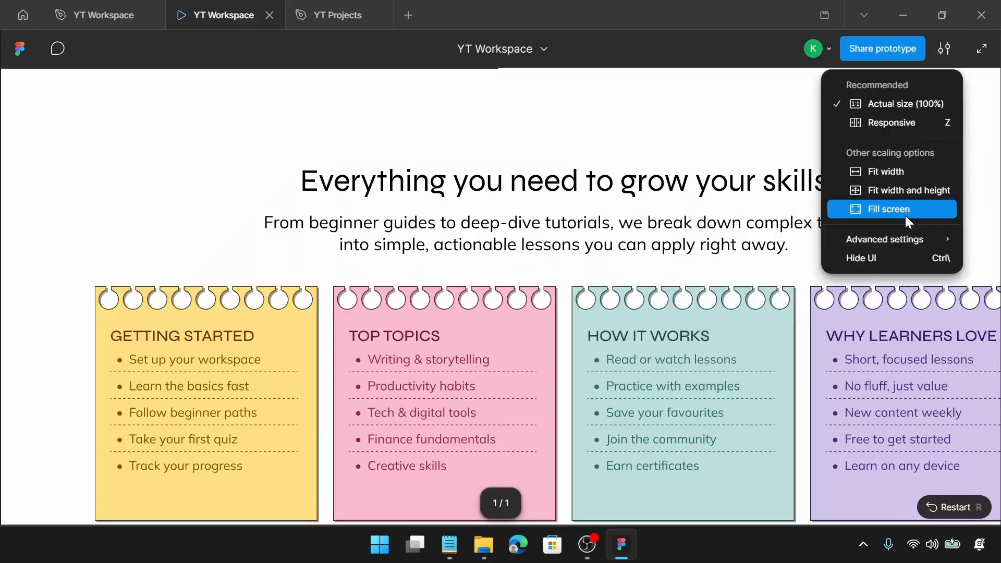
{"action": "left_click", "coordinate": [906, 213]}
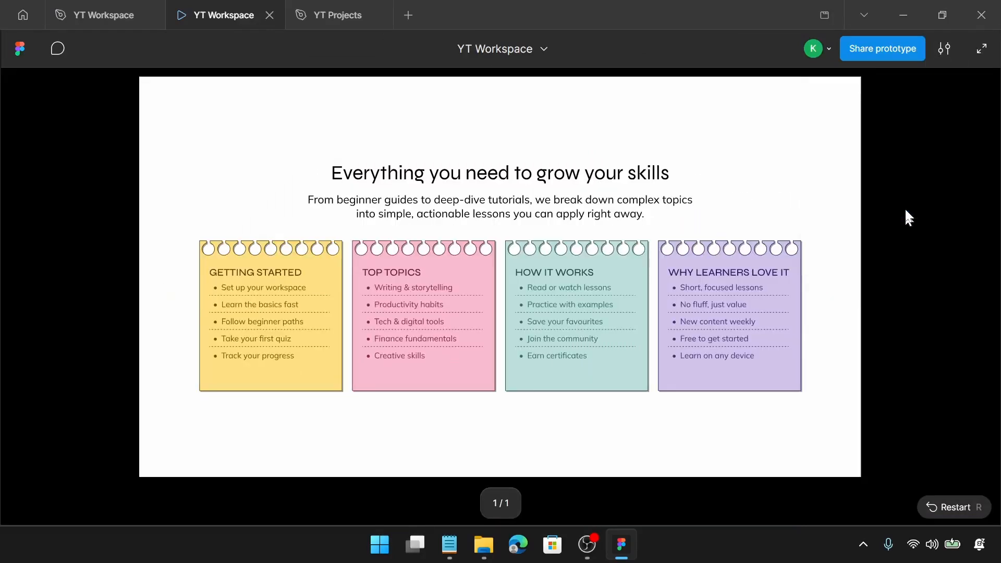
{"action": "left_click", "coordinate": [981, 50]}
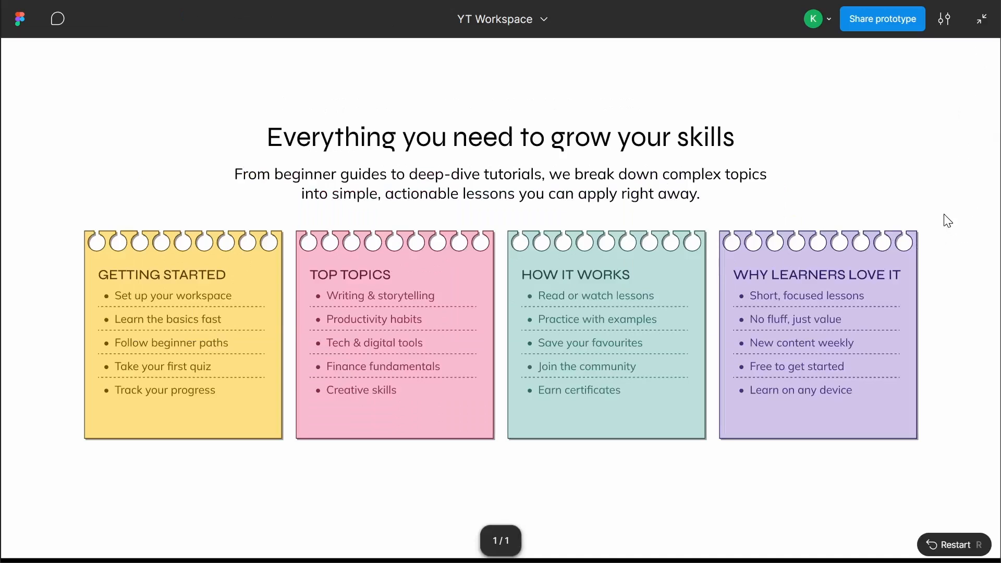